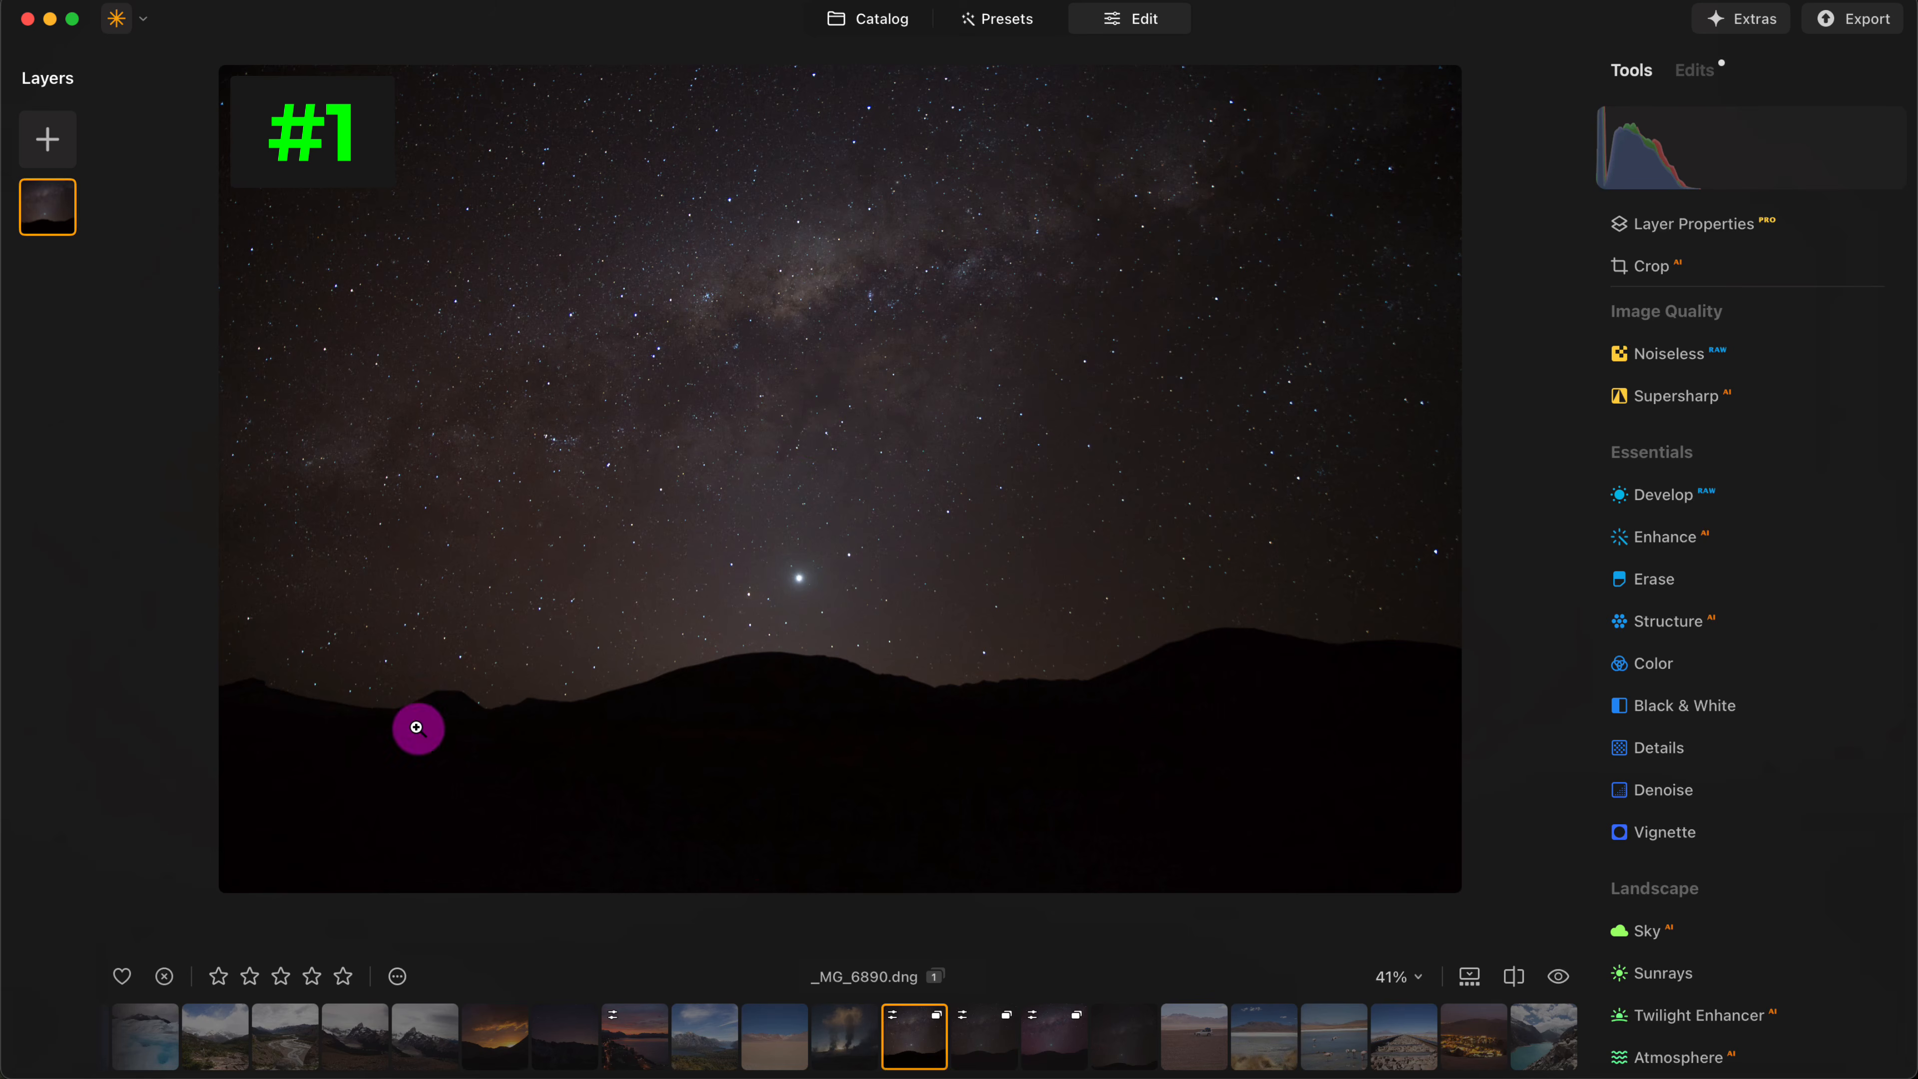
left_click(1683, 551)
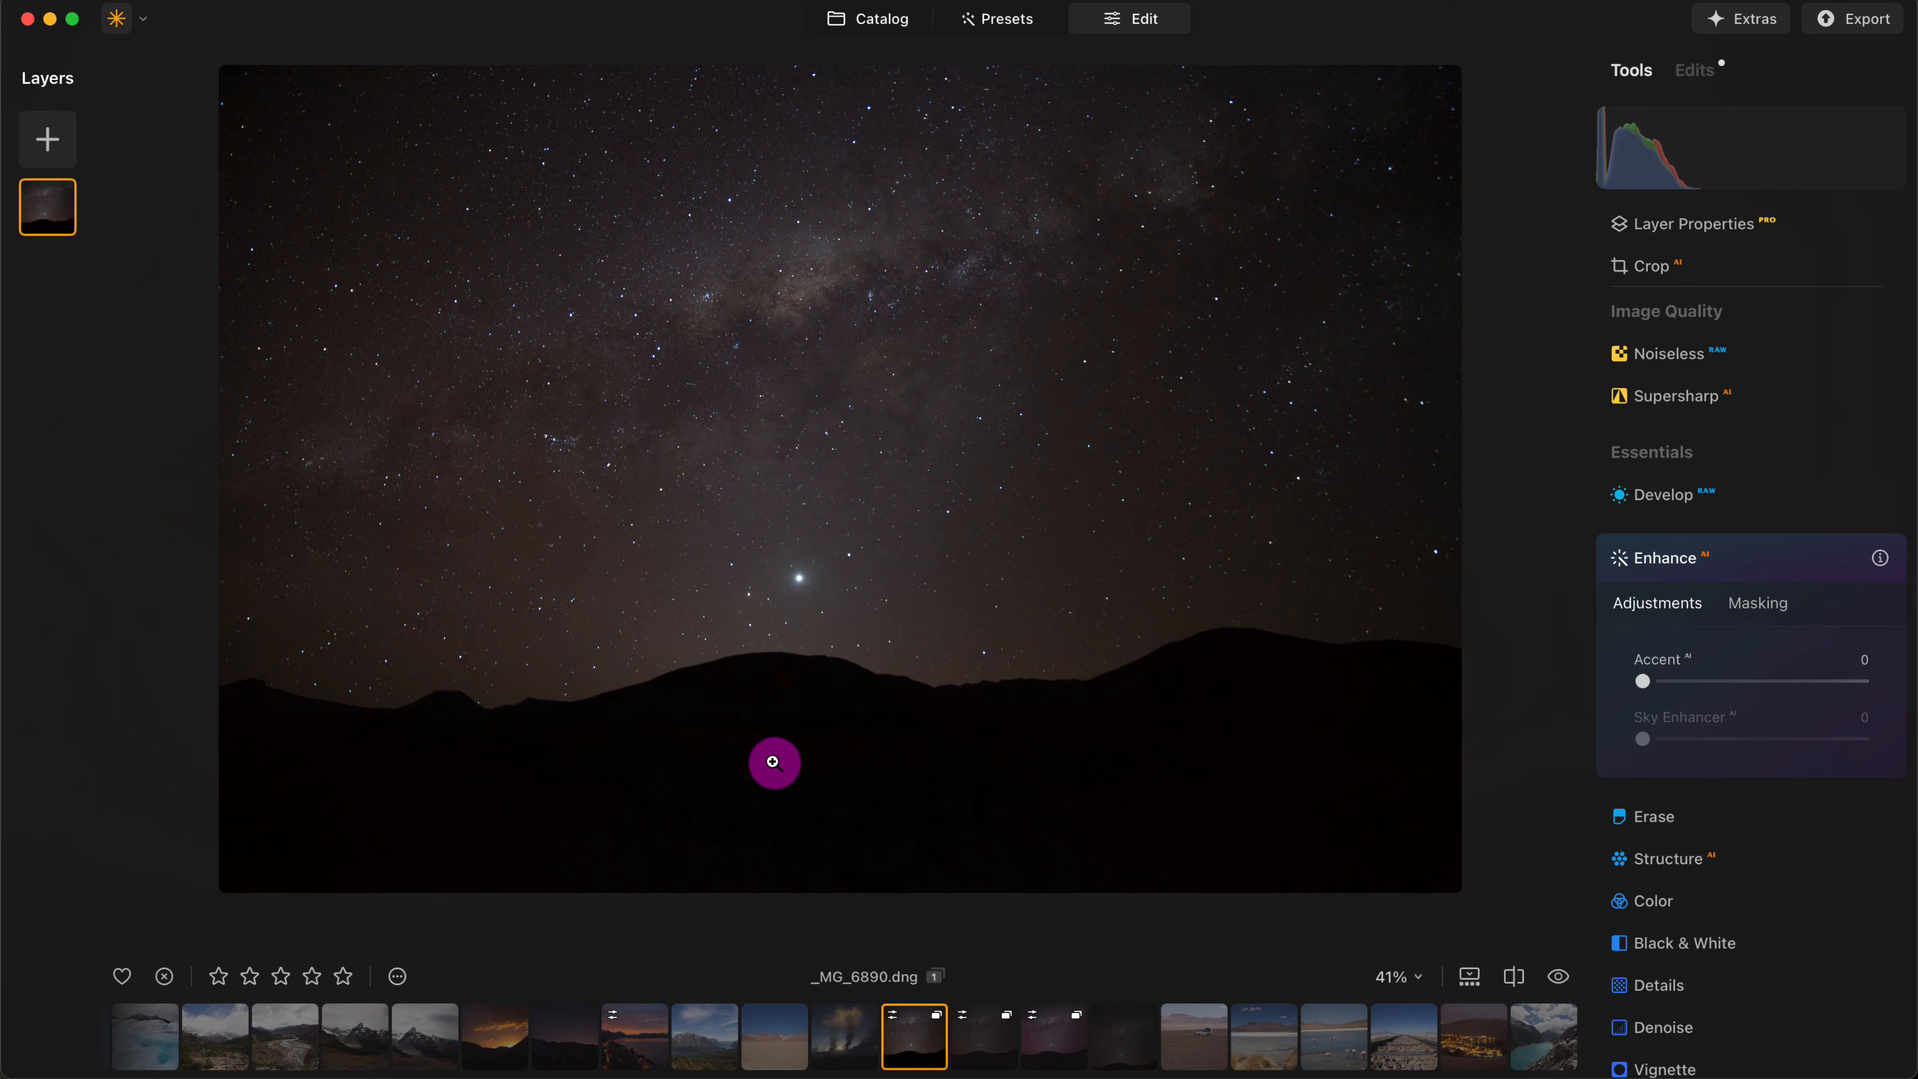
scroll(774, 763, "down", 5)
scroll(775, 762, "up", 4)
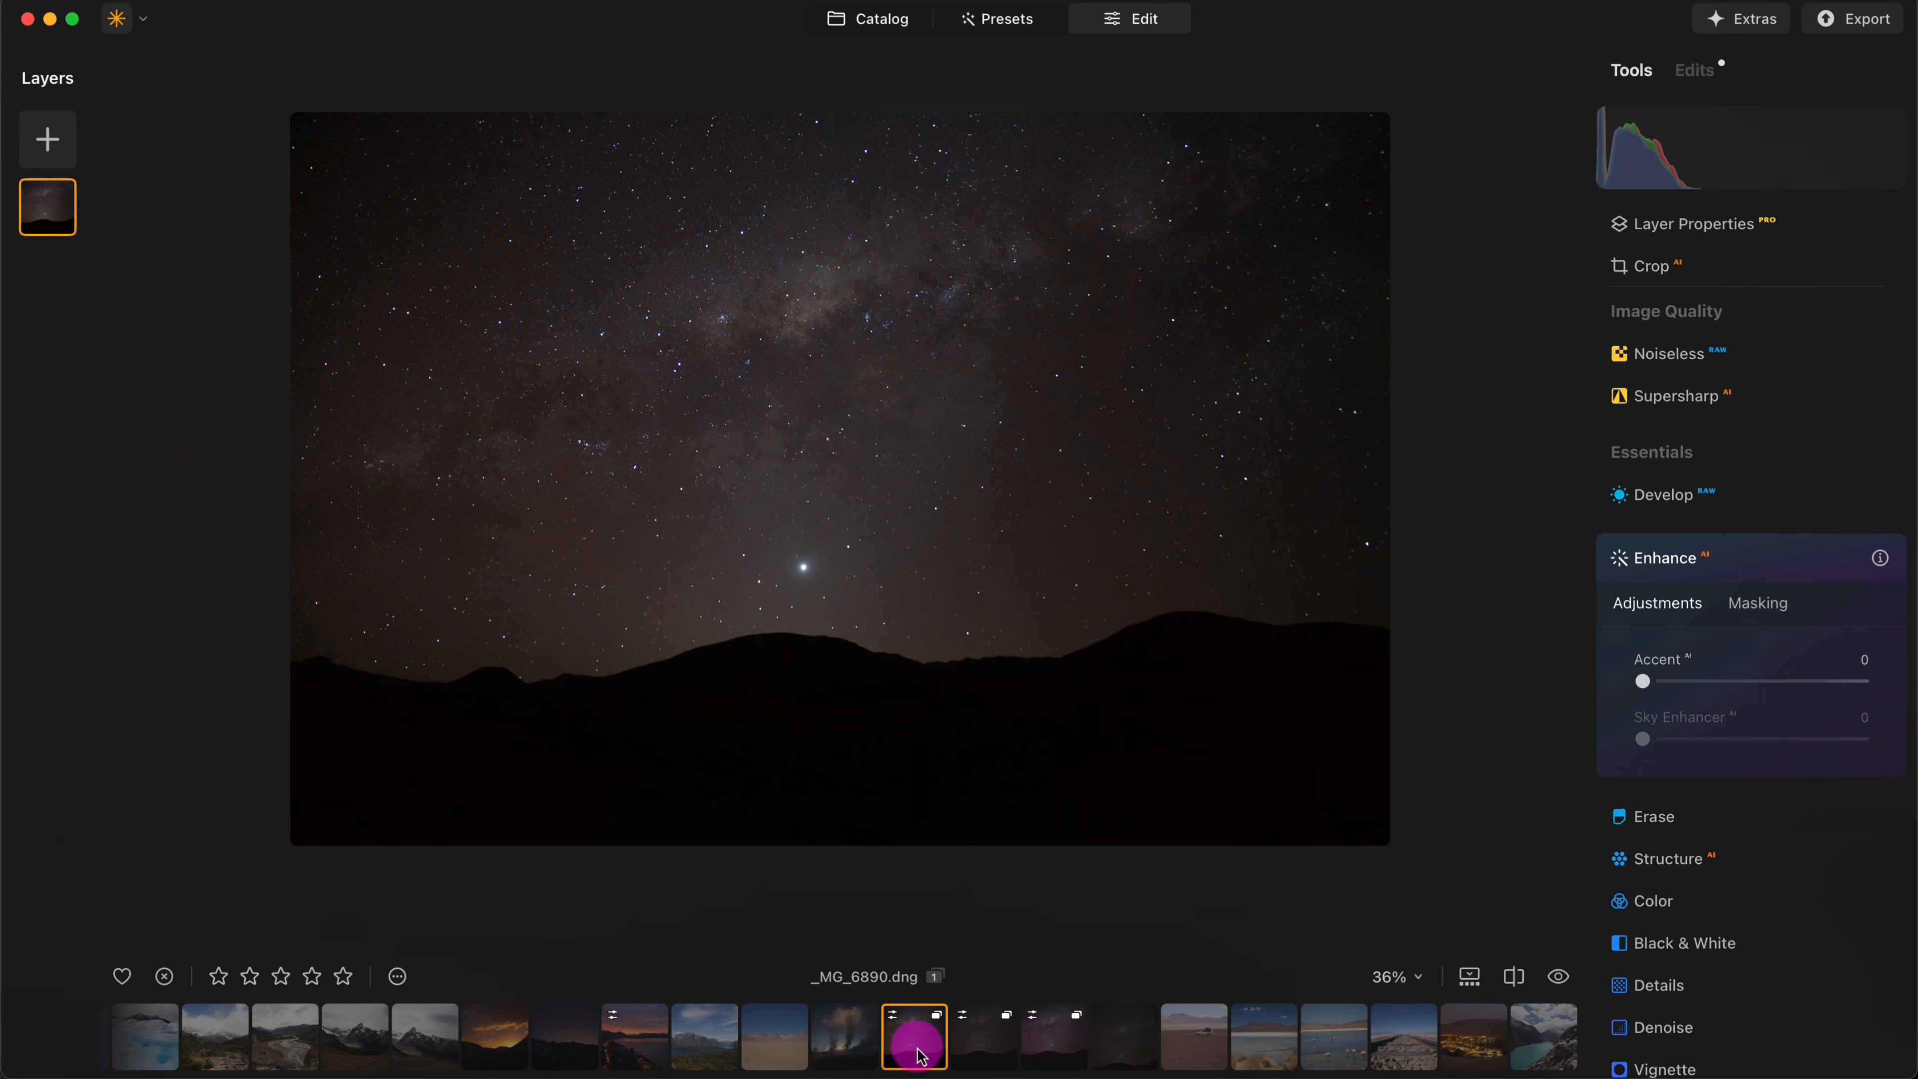
- Open the desert photo _MG_6990.dng and enhance it with Accent 47 and Sky Enhancer 20
left_click(751, 1051)
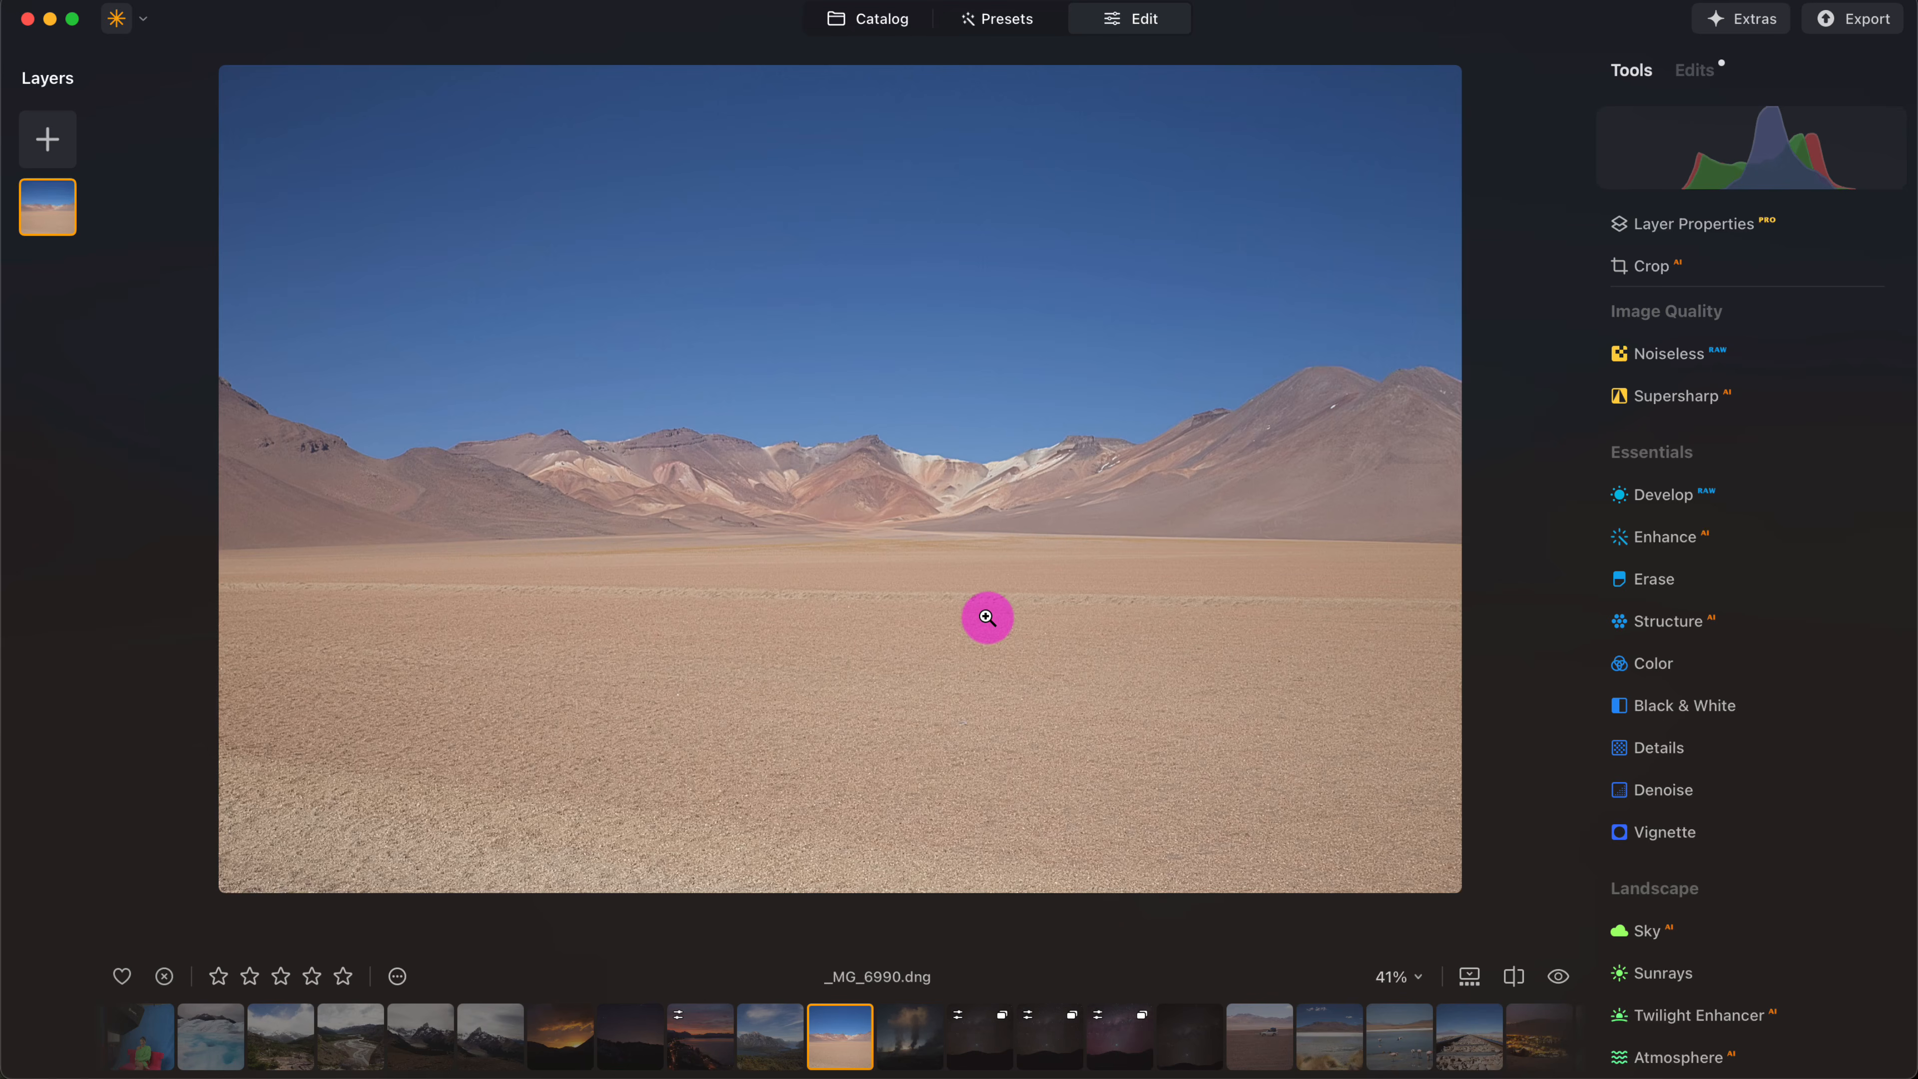
left_click(1659, 546)
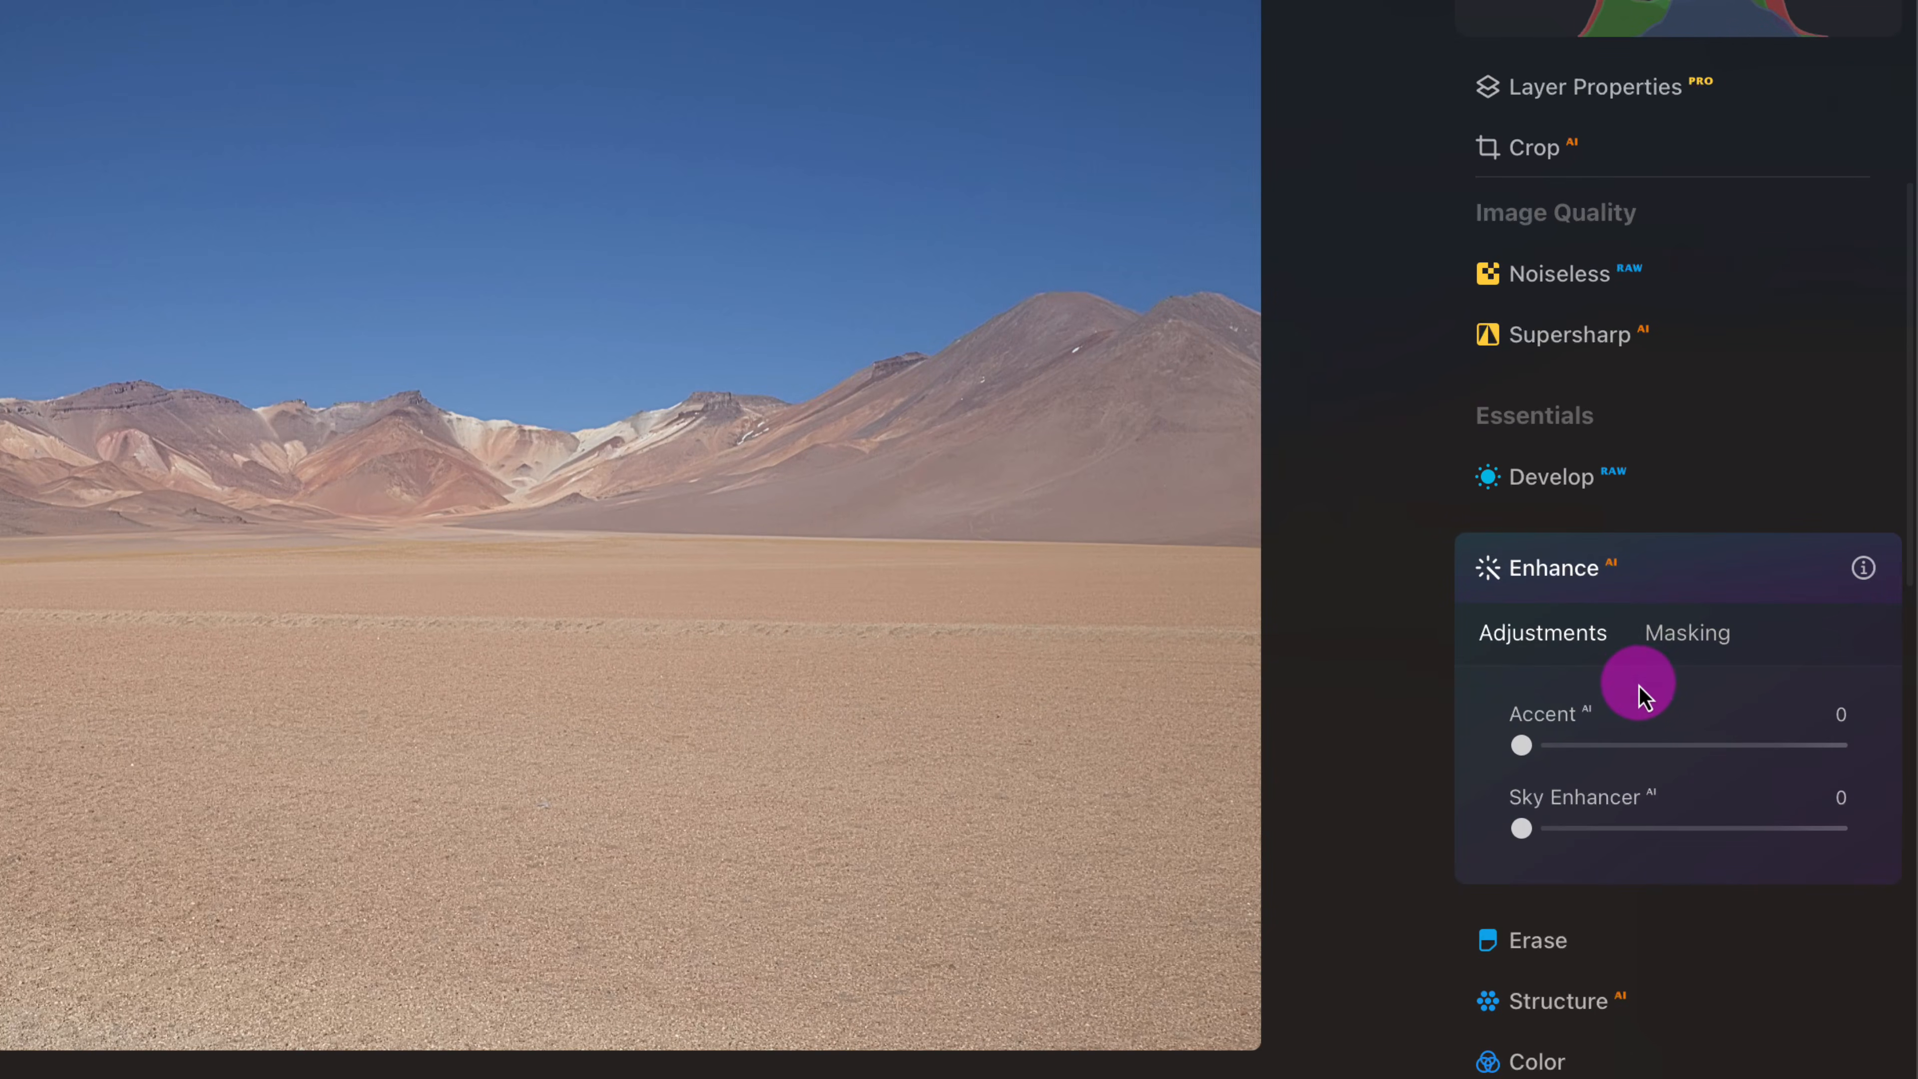
scroll(1639, 687, "down", 5)
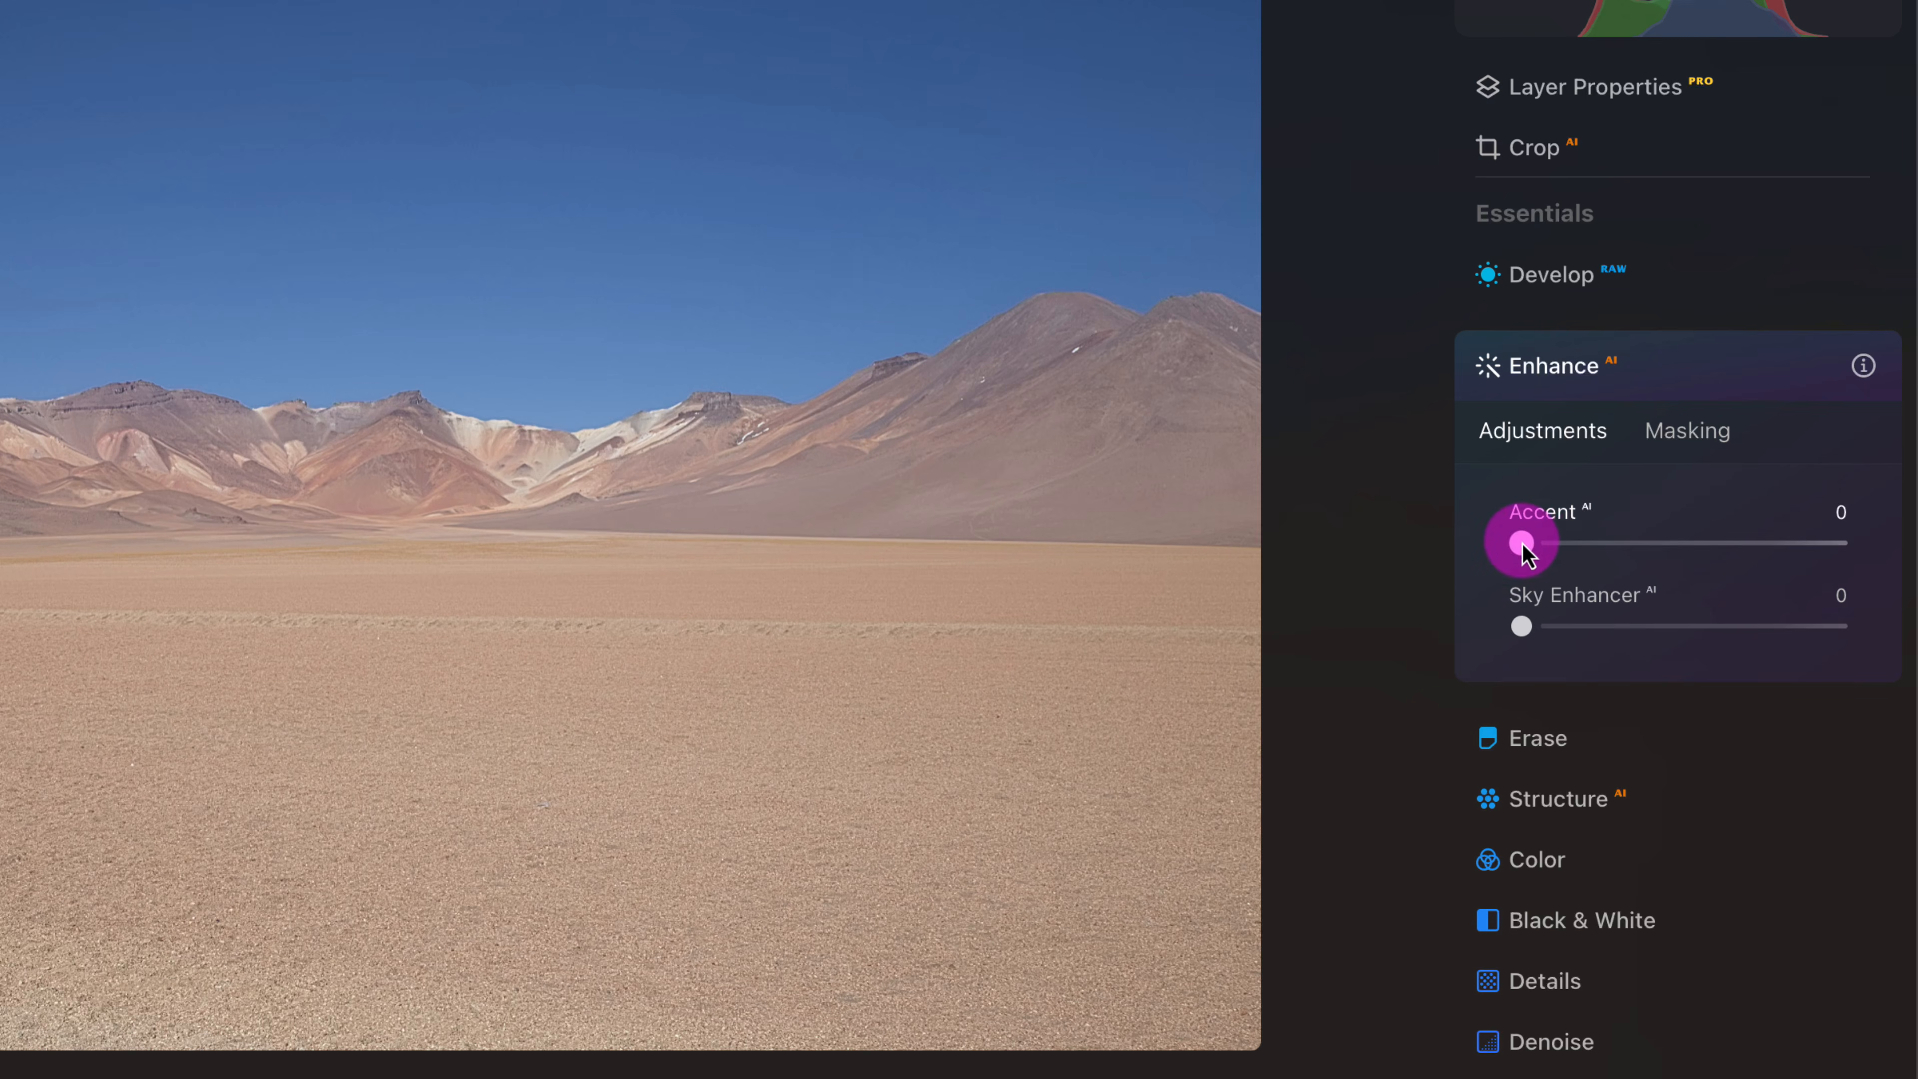
left_click_drag(1520, 539, 1665, 550)
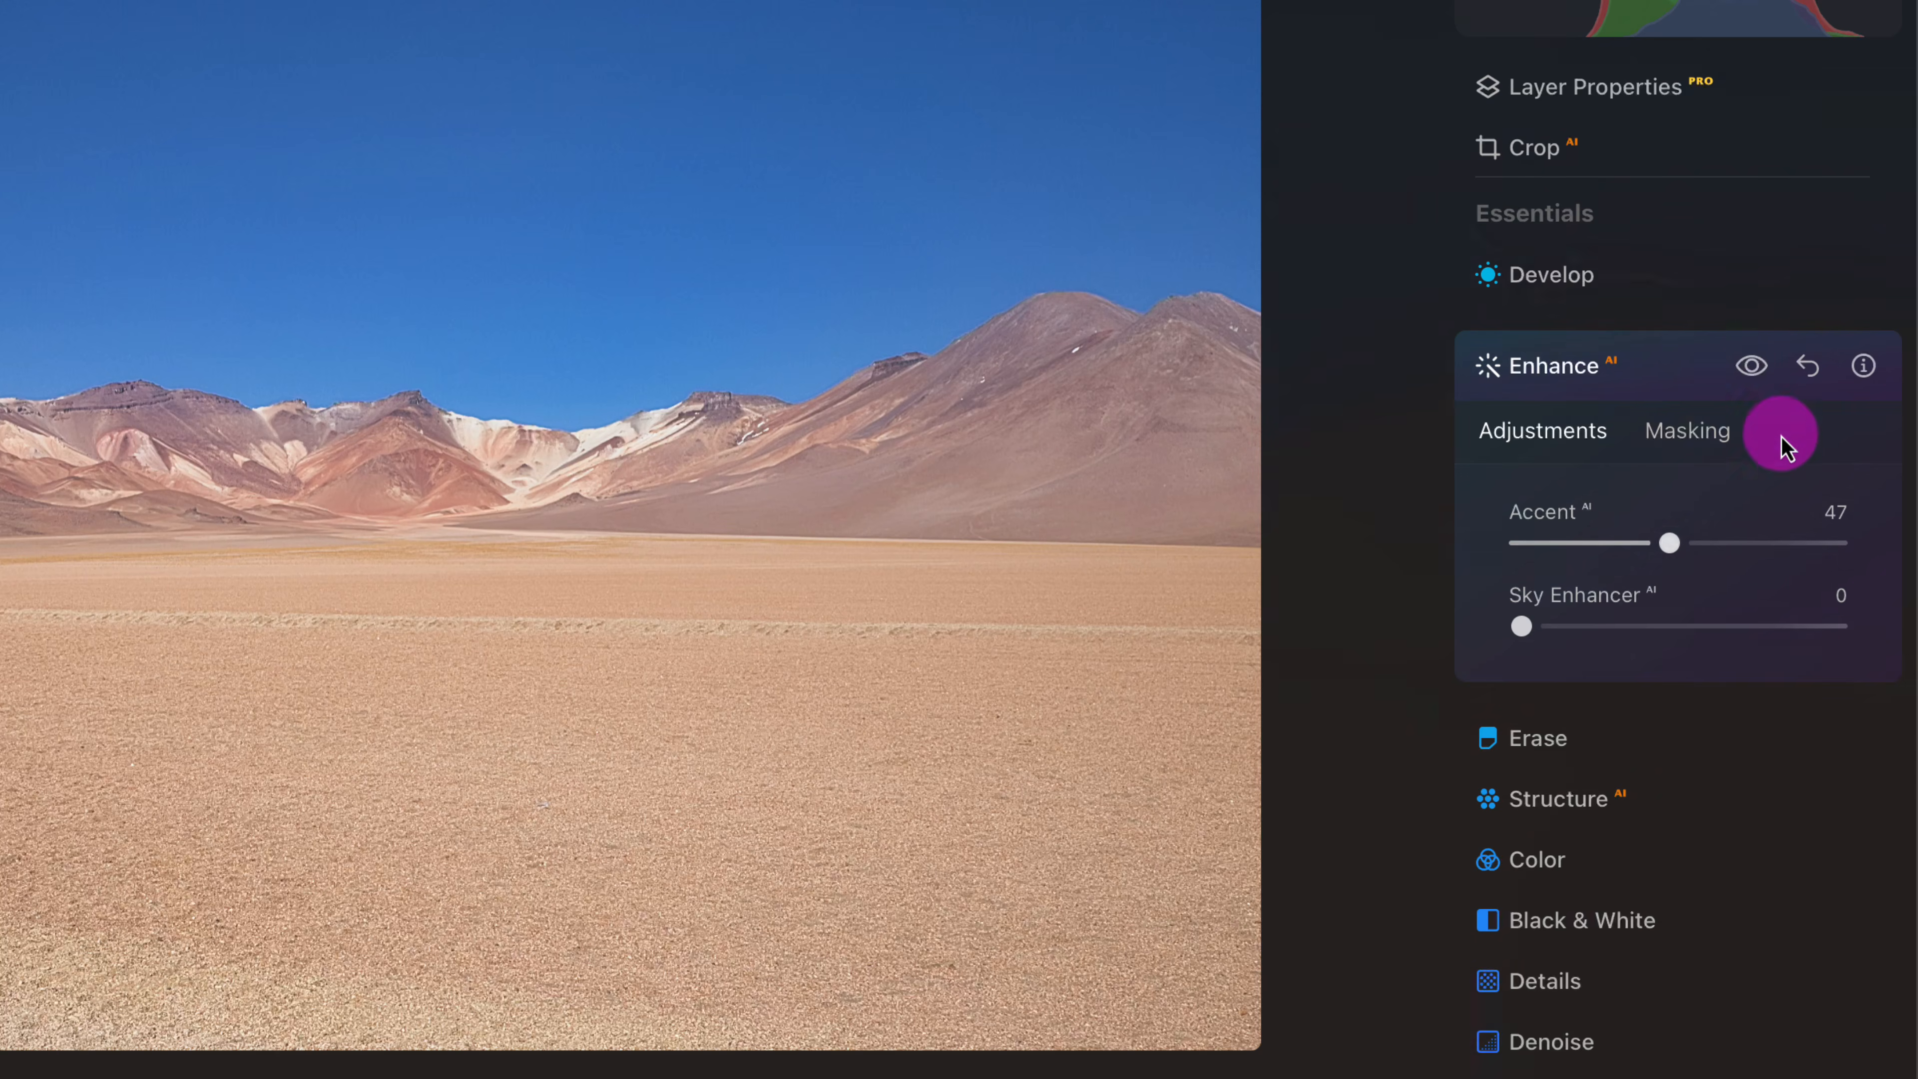
left_click(1752, 367)
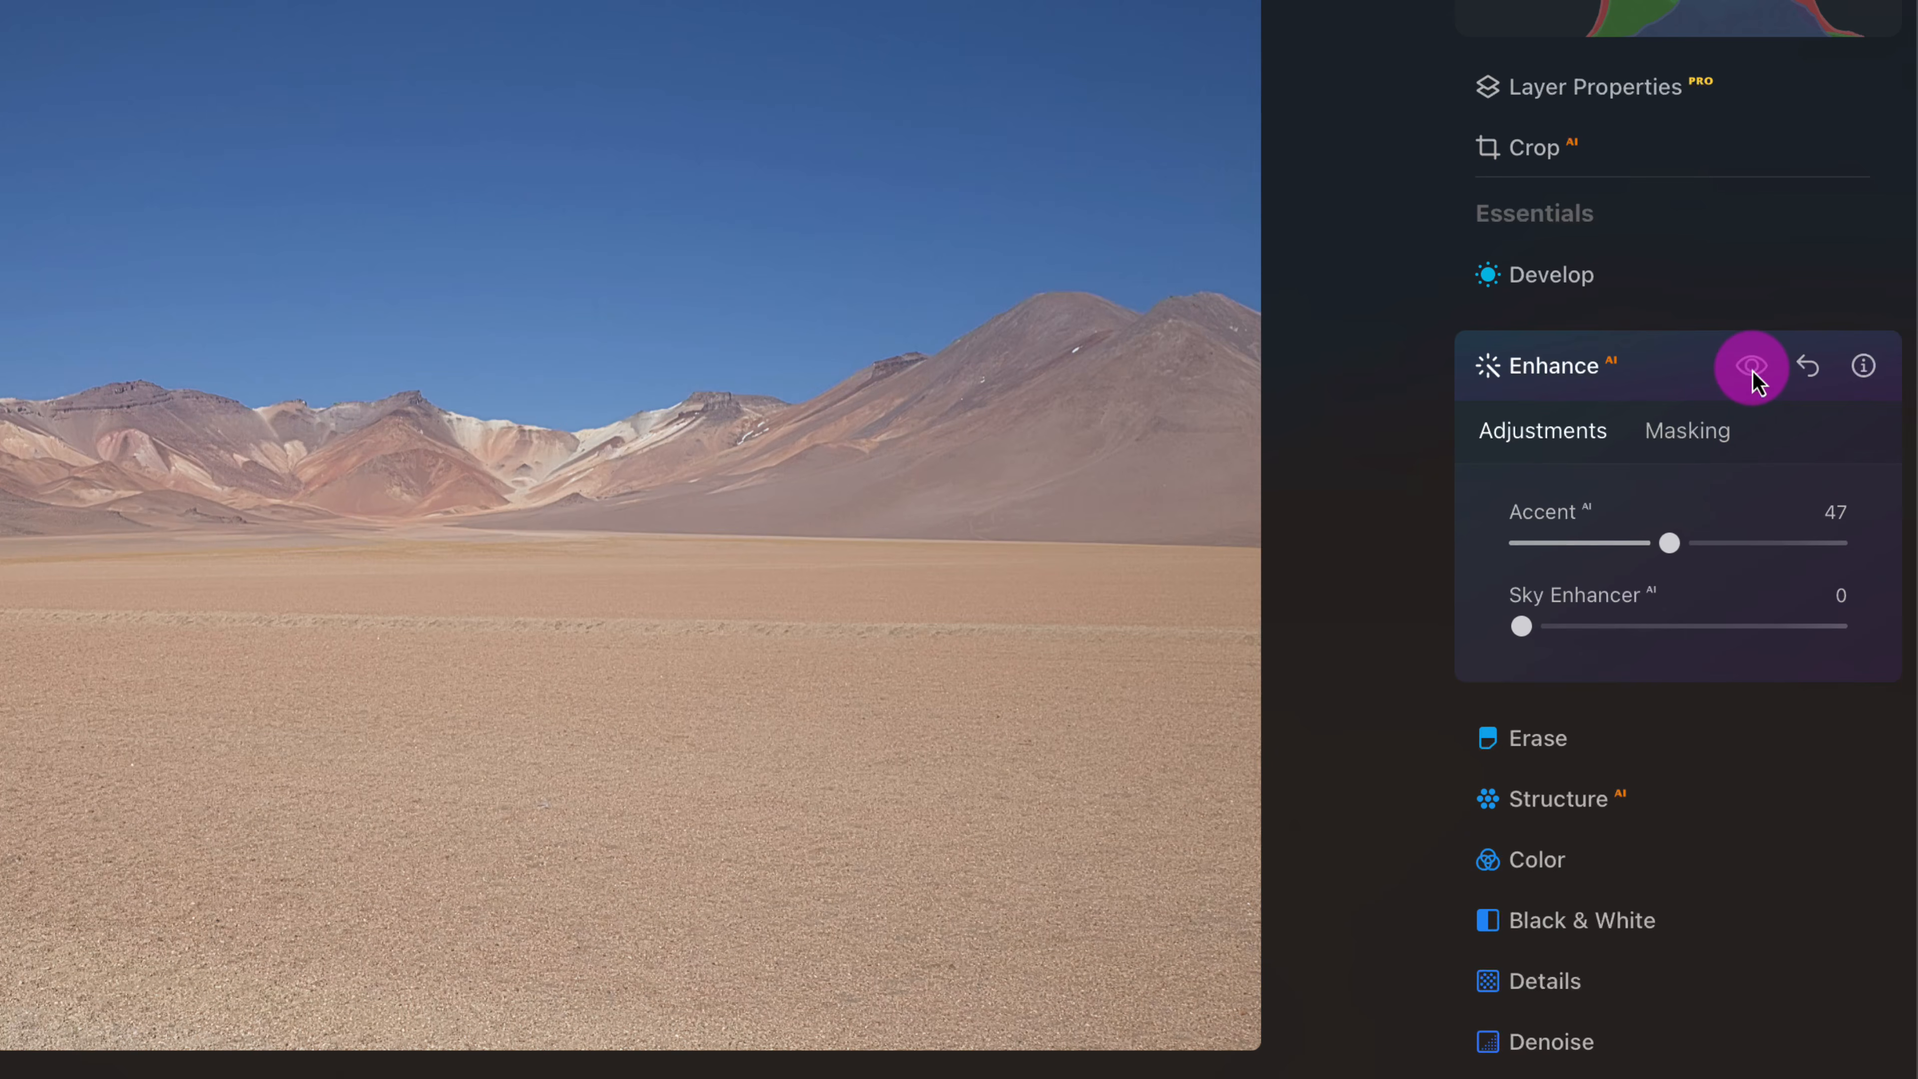
left_click(1752, 369)
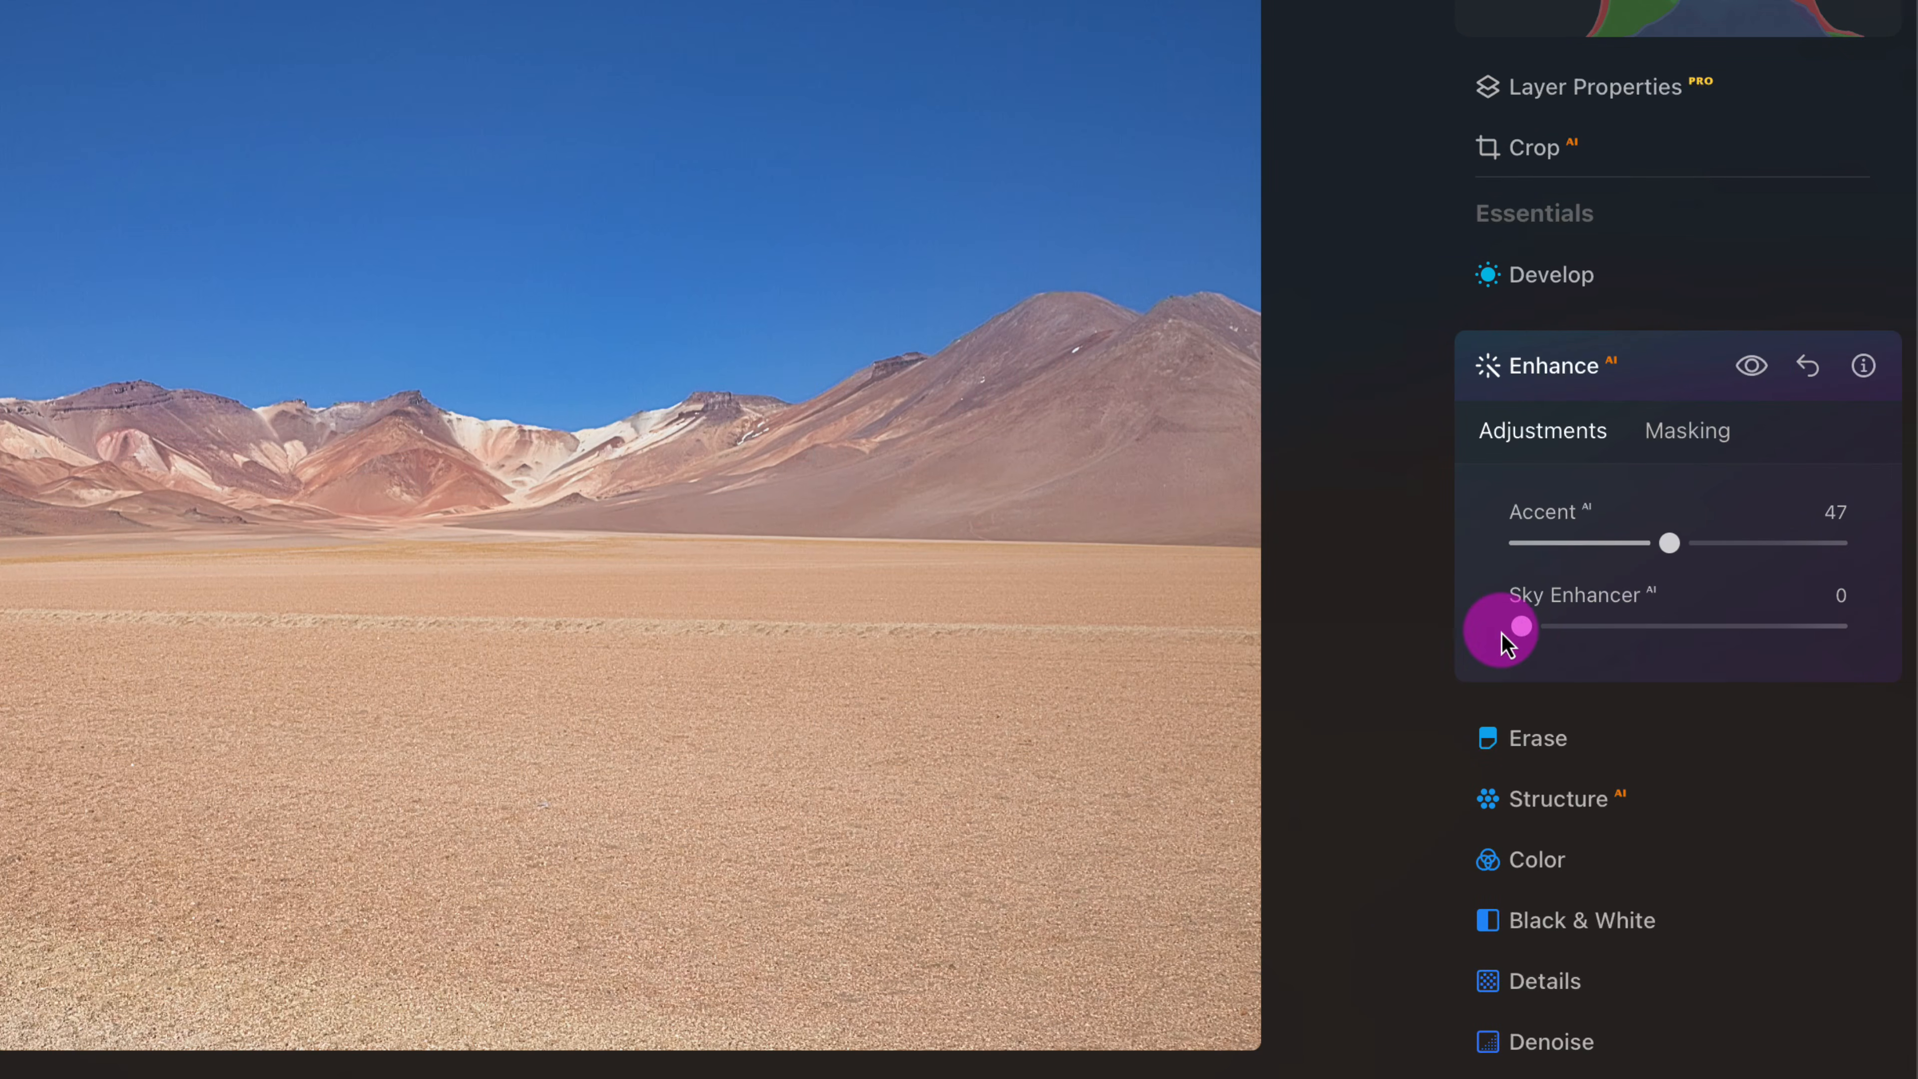
left_click_drag(1529, 635, 1588, 634)
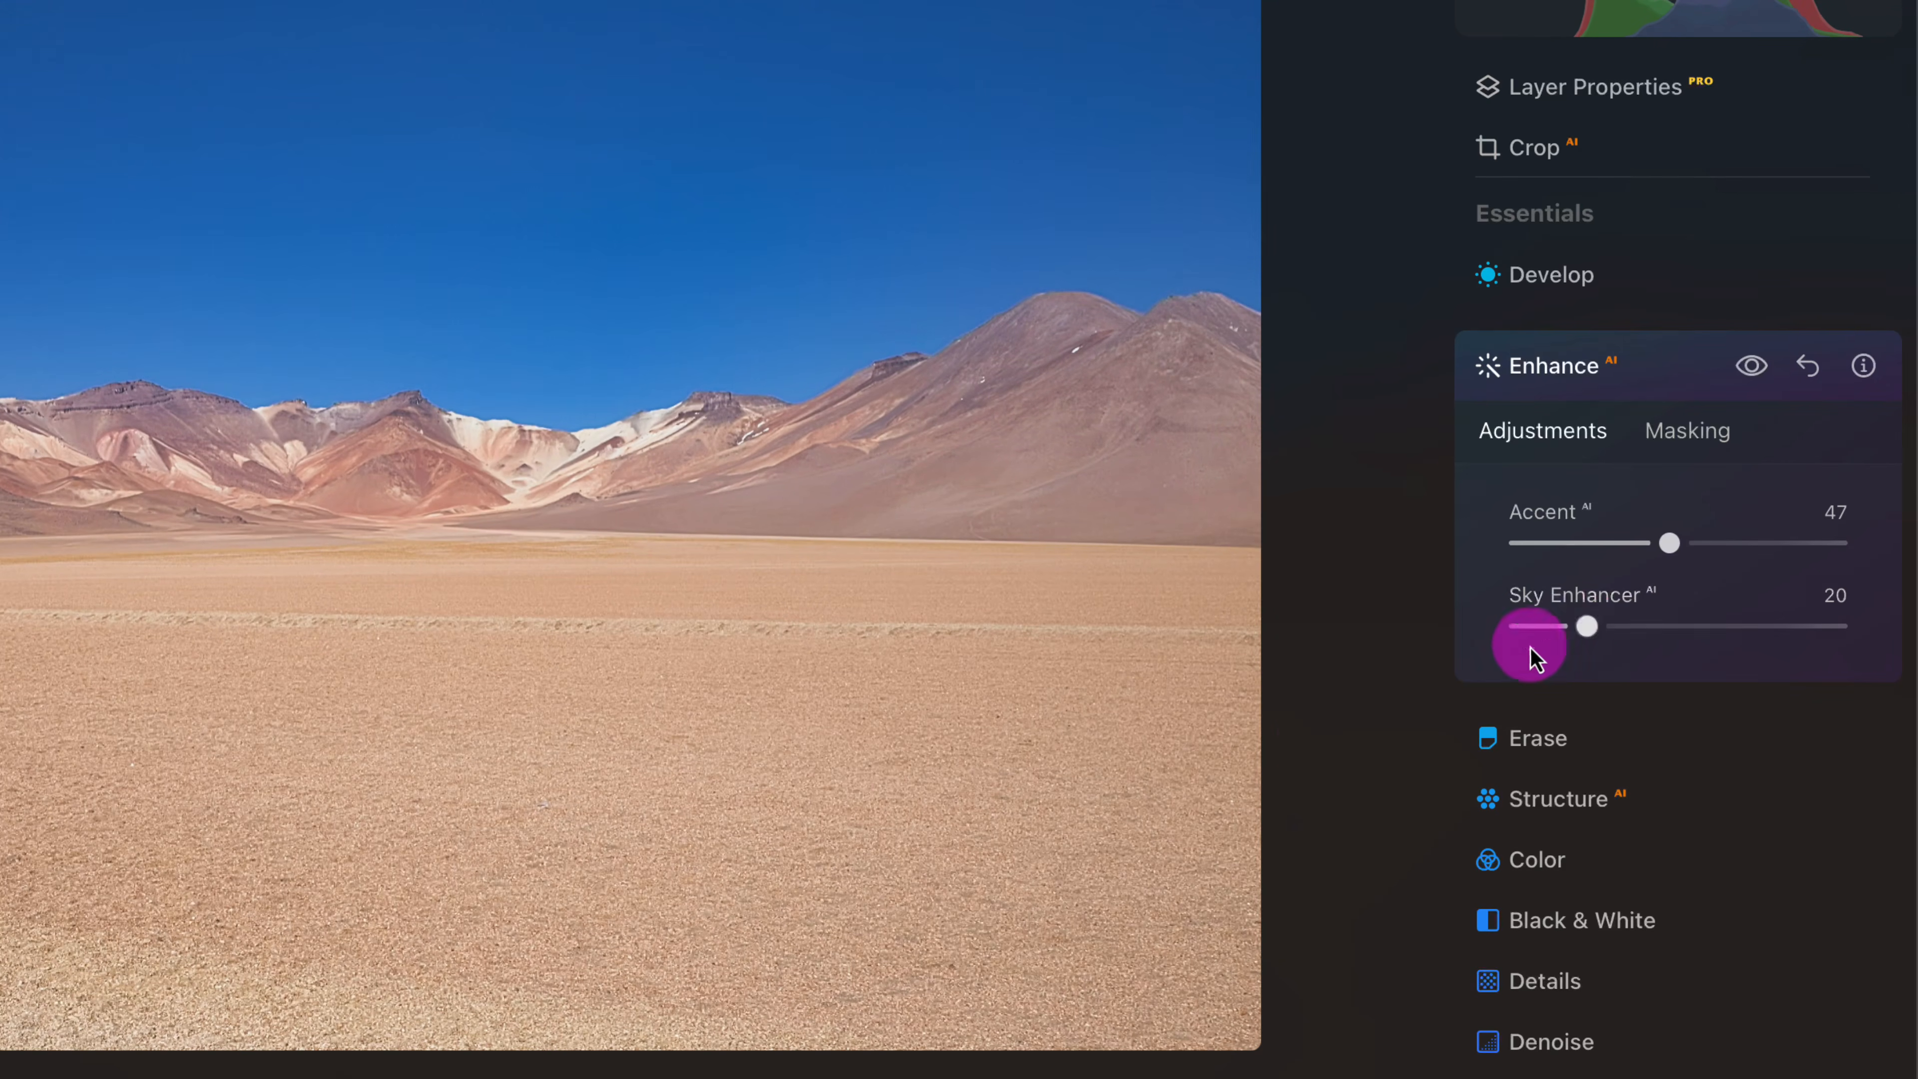
left_click(1316, 744)
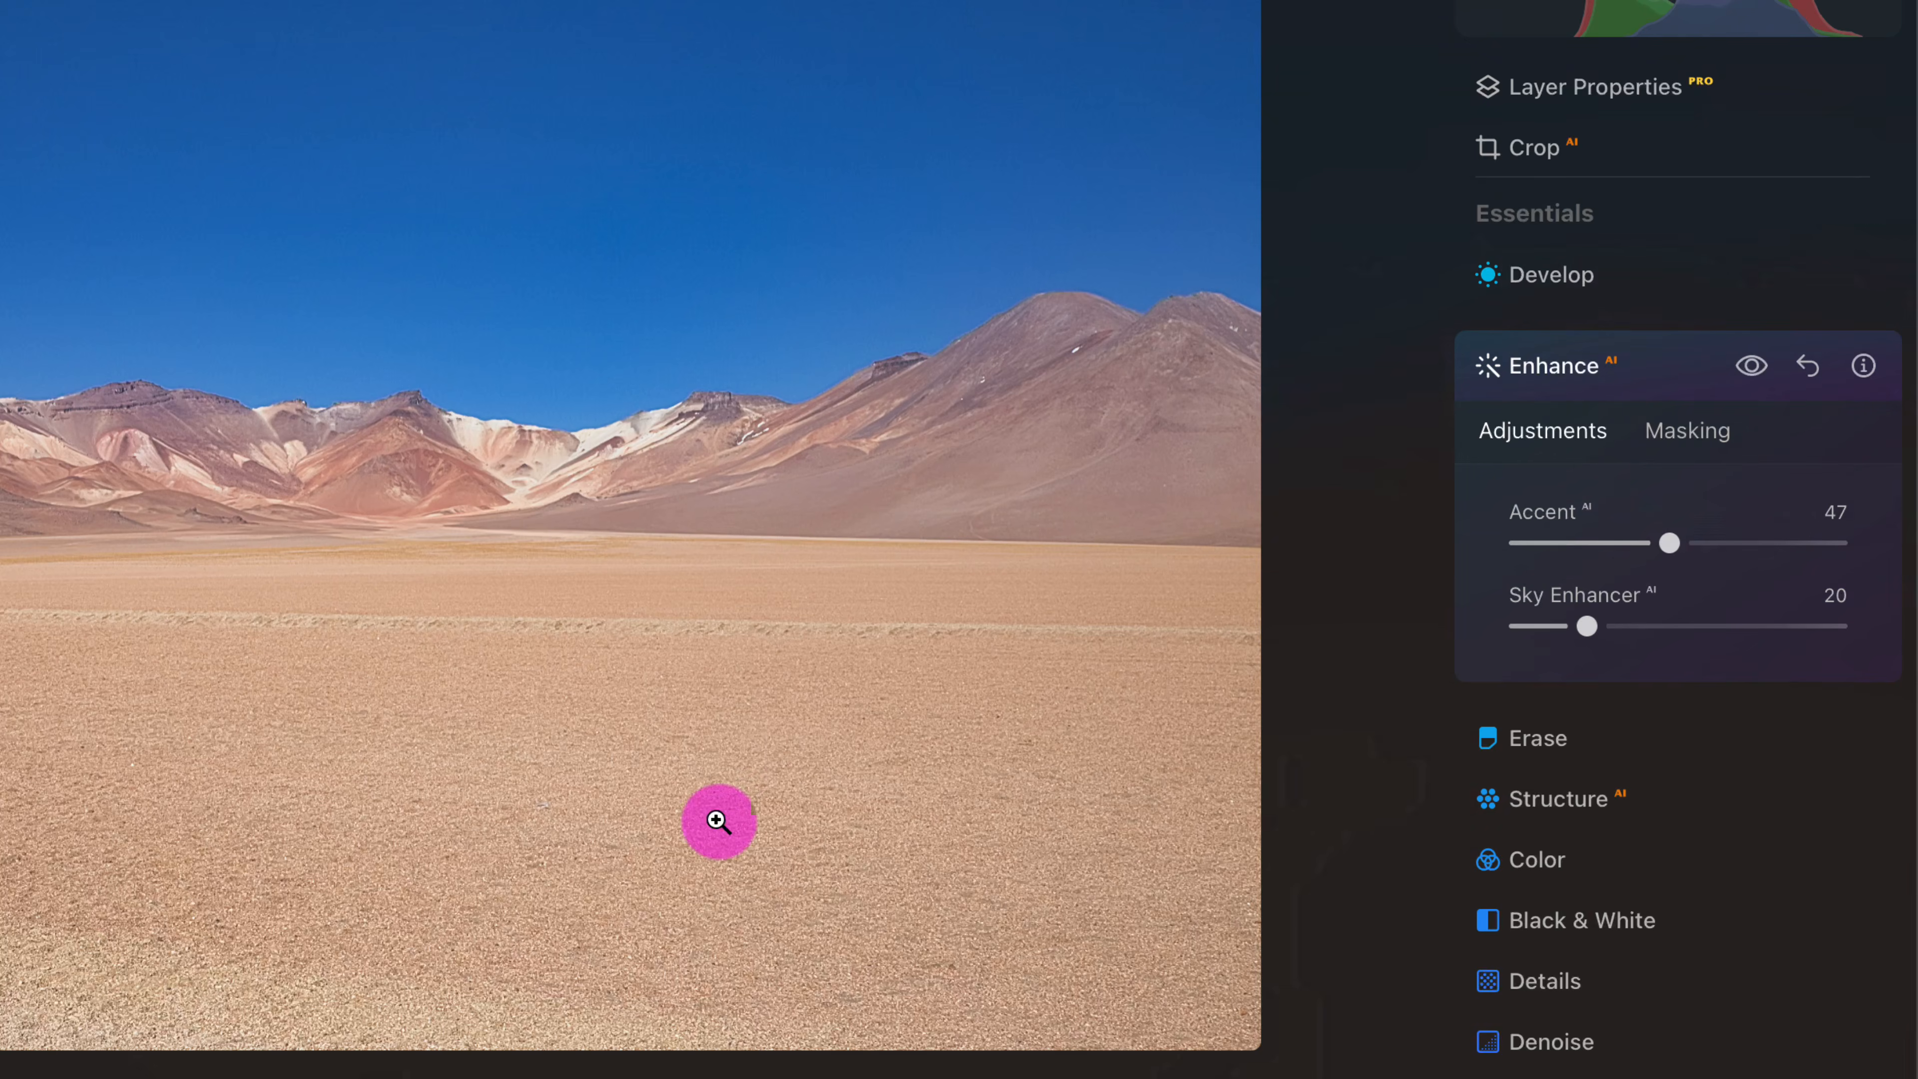
- Raise the desert photo's HSL saturation to Red 23, Orange 35 and Yellow 32 in the Color tool
left_click(1562, 875)
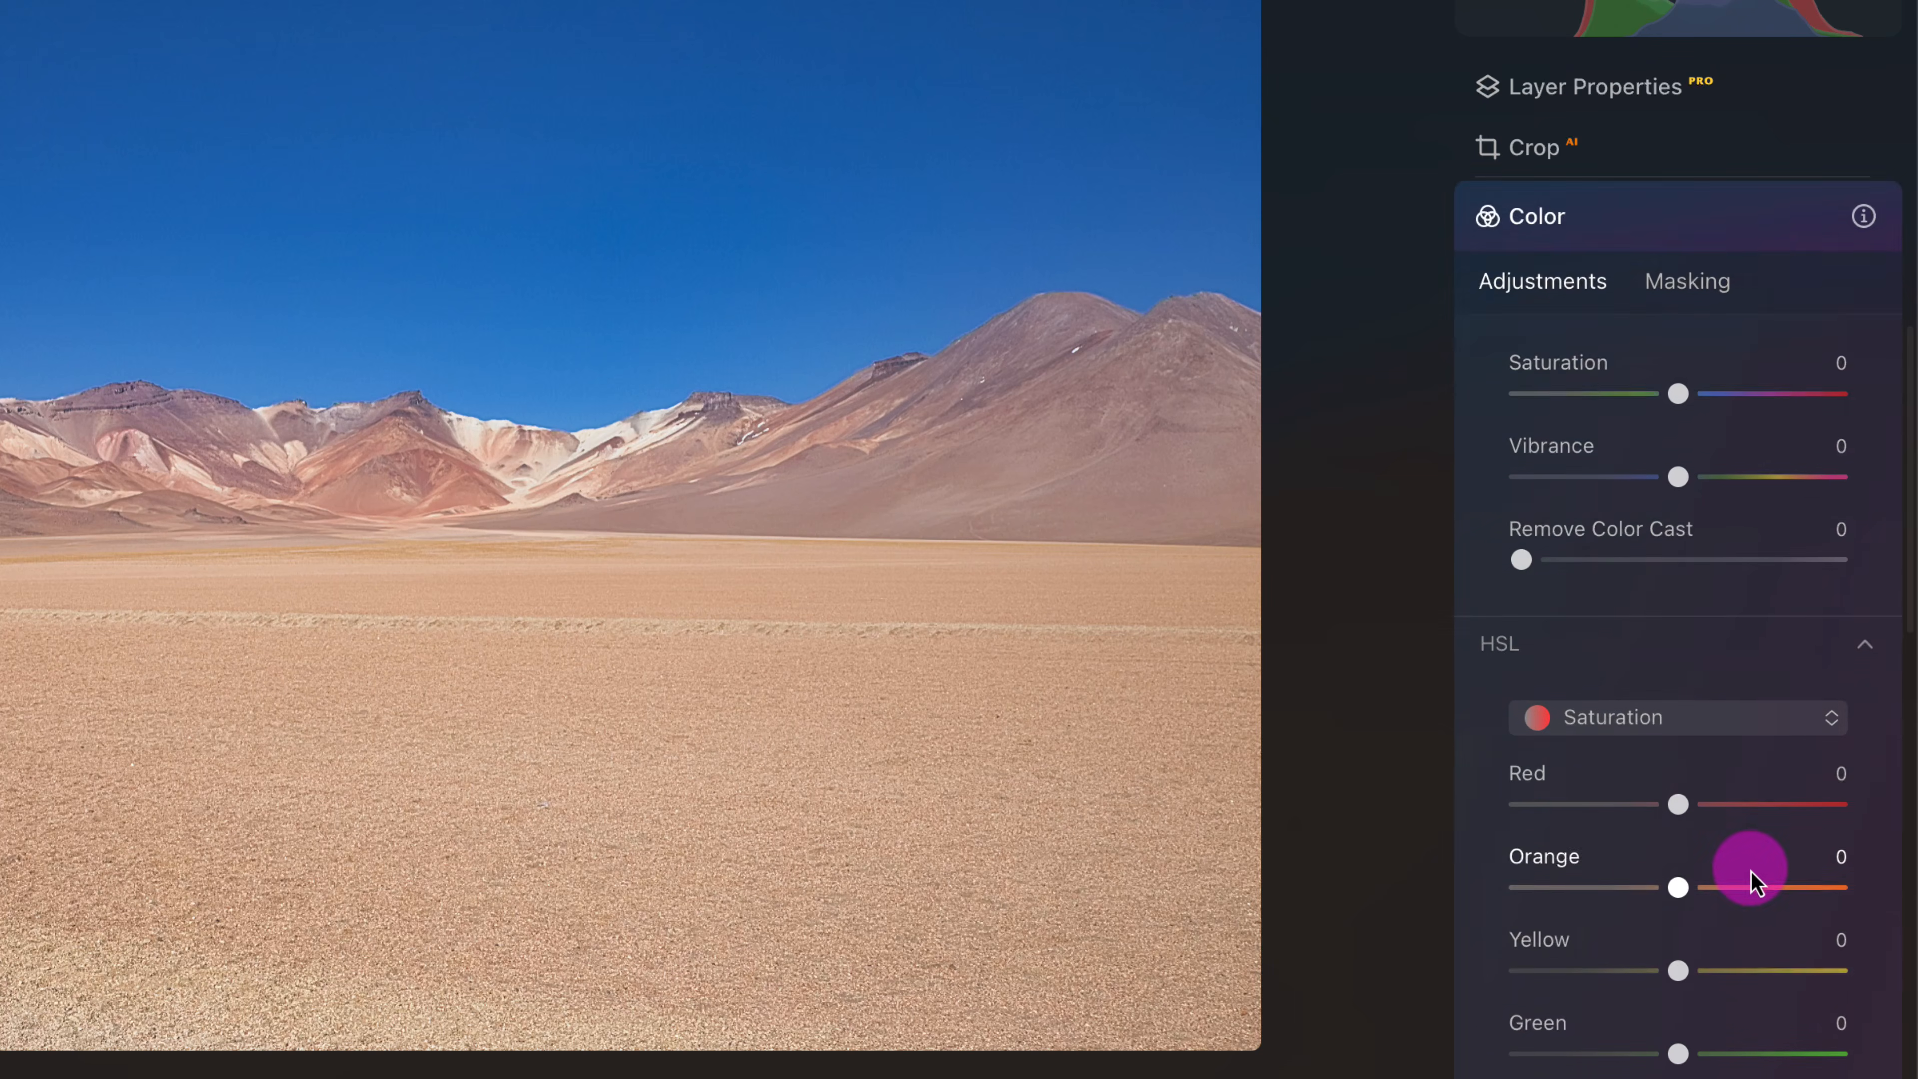
scroll(1748, 877, "down", 3)
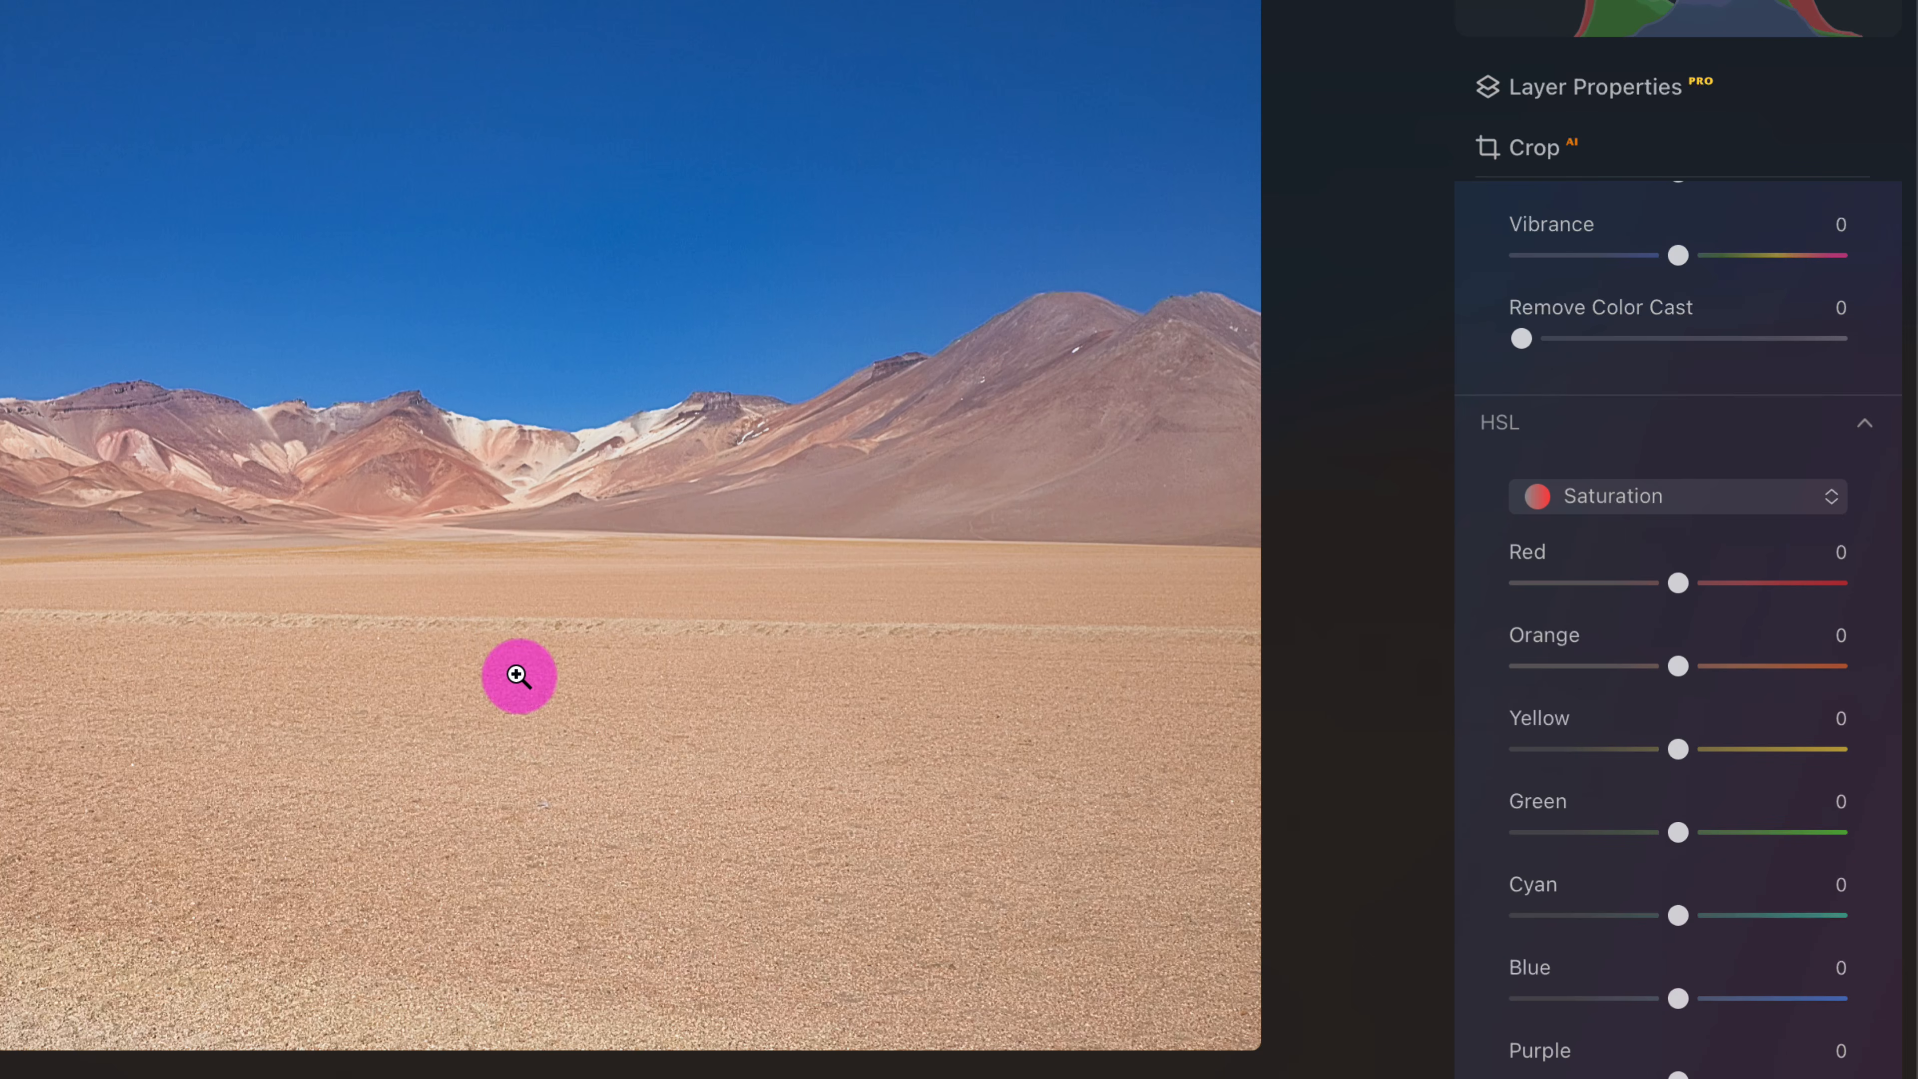
left_click(1627, 507)
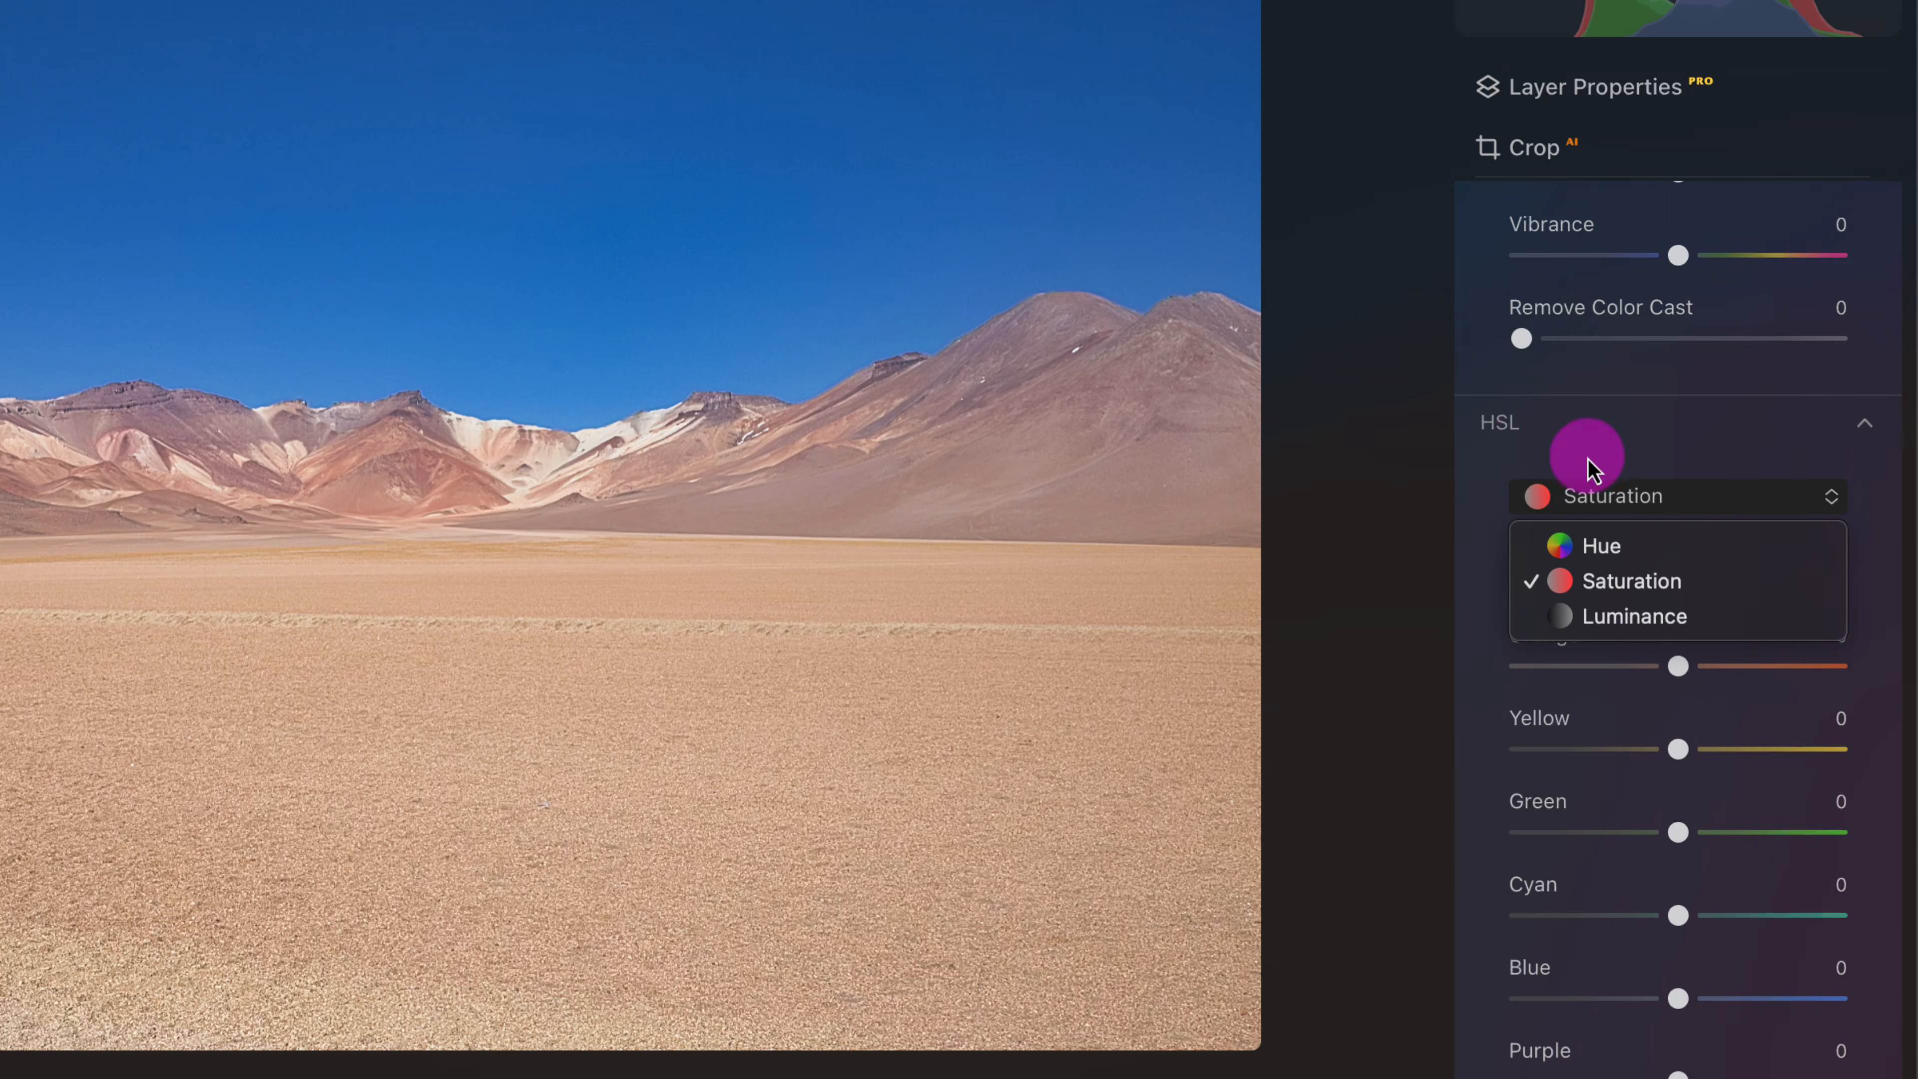
left_click(1871, 453)
mouse_move(1719, 676)
left_mouse_down()
mouse_move(1773, 666)
mouse_move(1716, 667)
left_mouse_up()
left_click_drag(1722, 594, 1719, 589)
left_click(1734, 758)
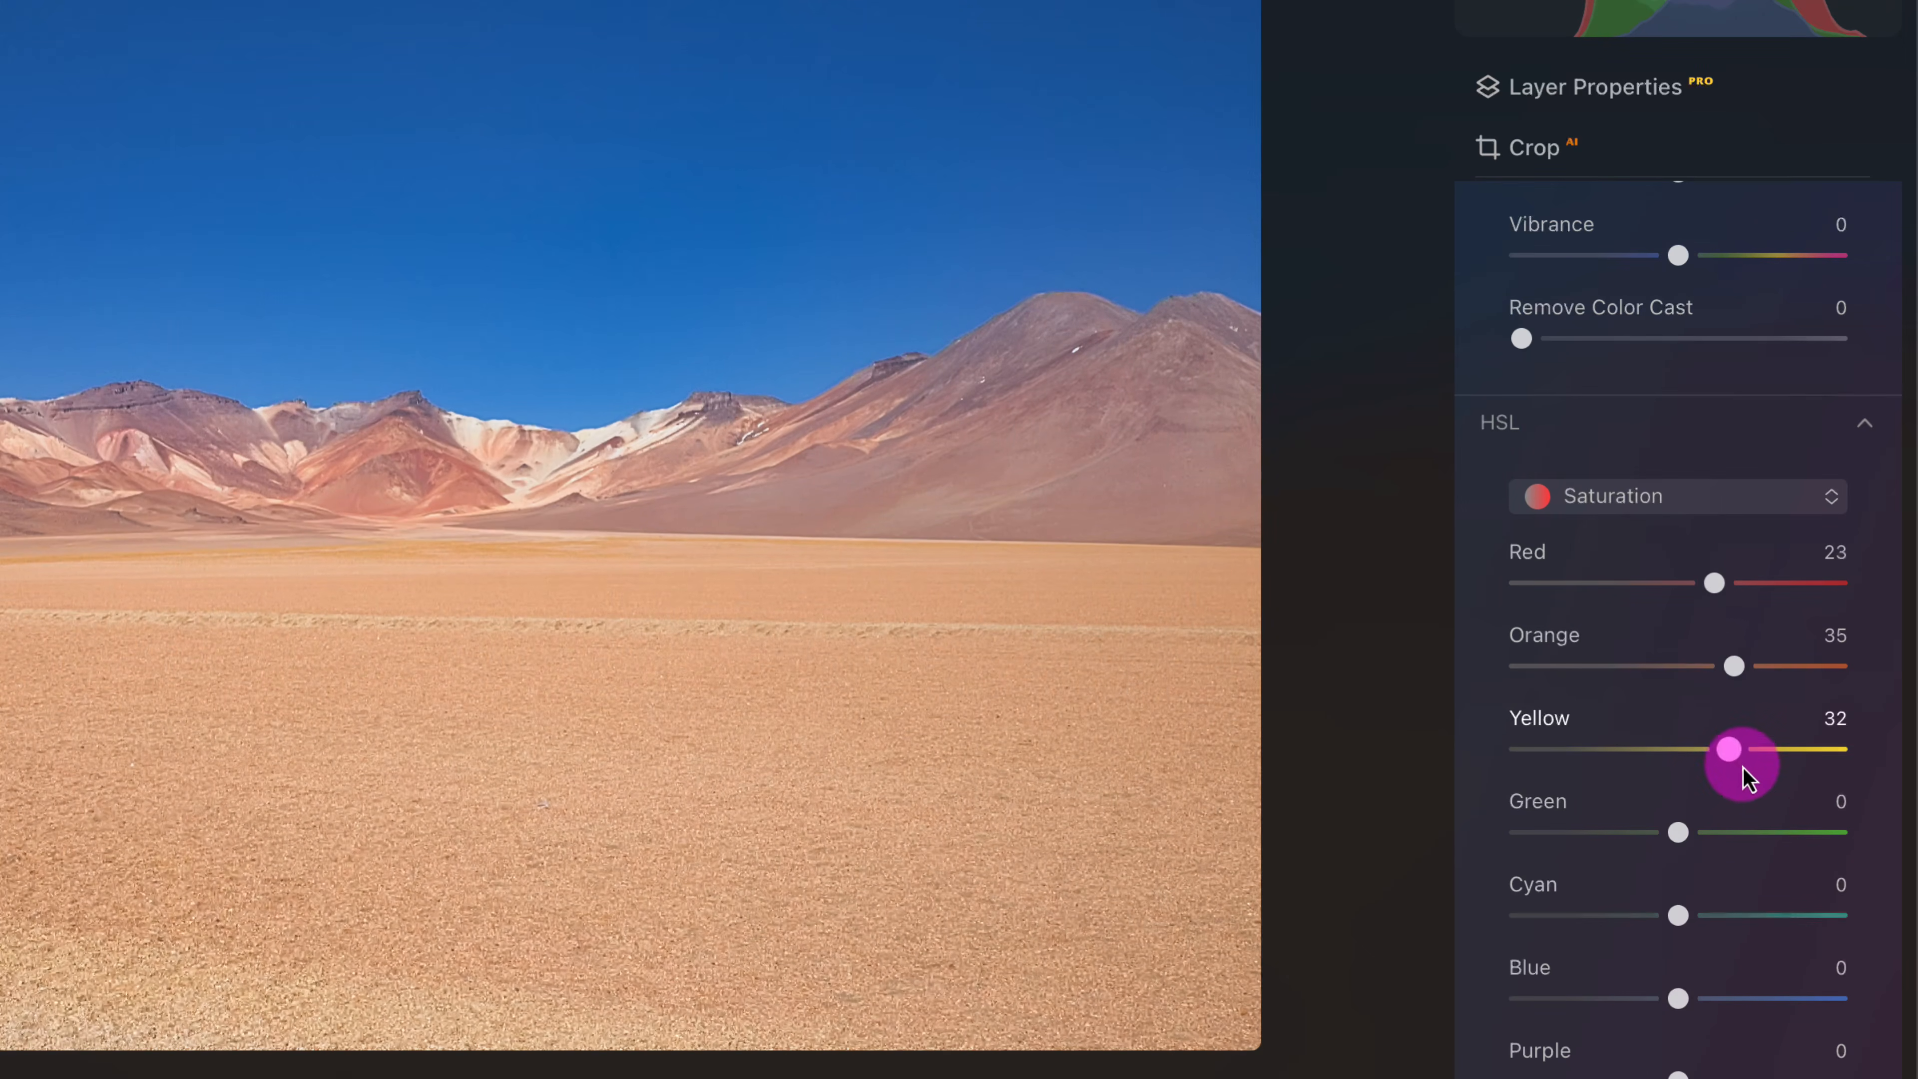
scroll(1708, 650, "up", 10)
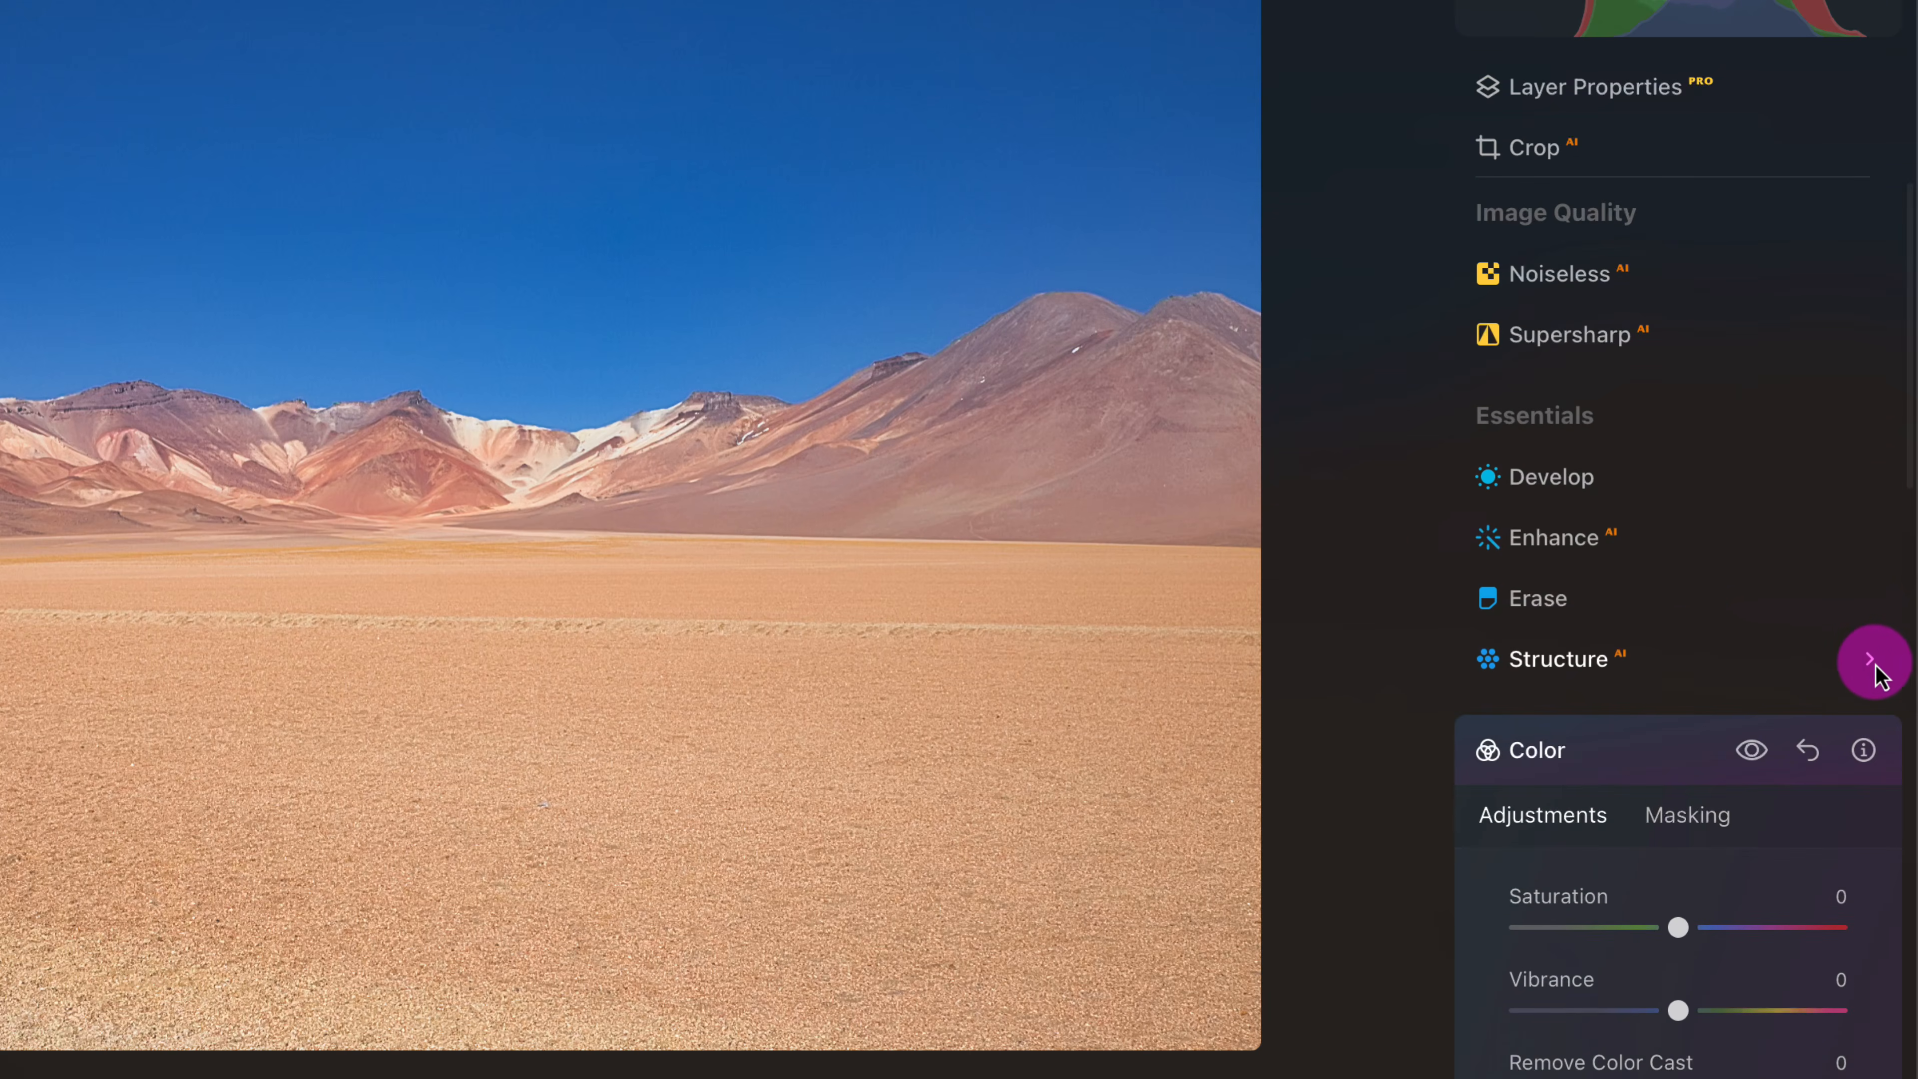
left_click(1639, 752)
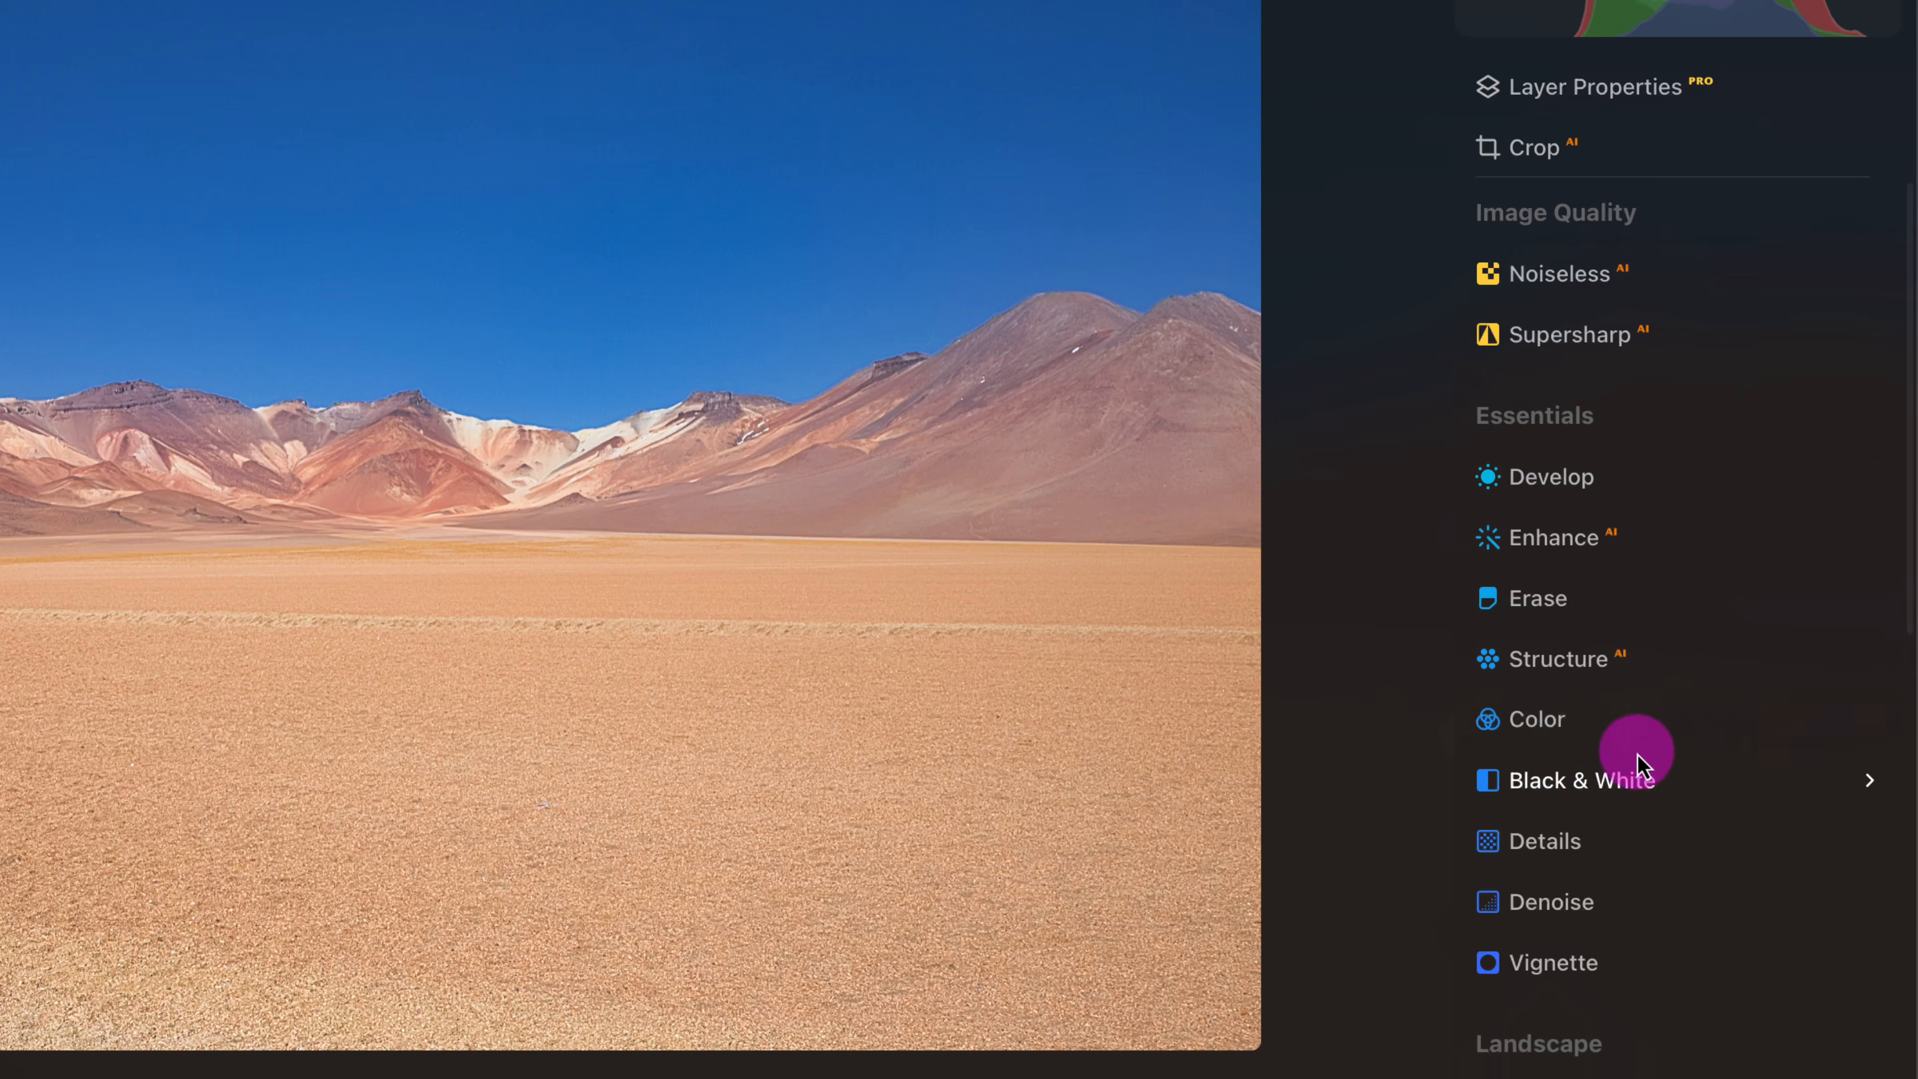
- Add a vignette to the desert photo with Amount -50 and Size 26
left_click(1578, 966)
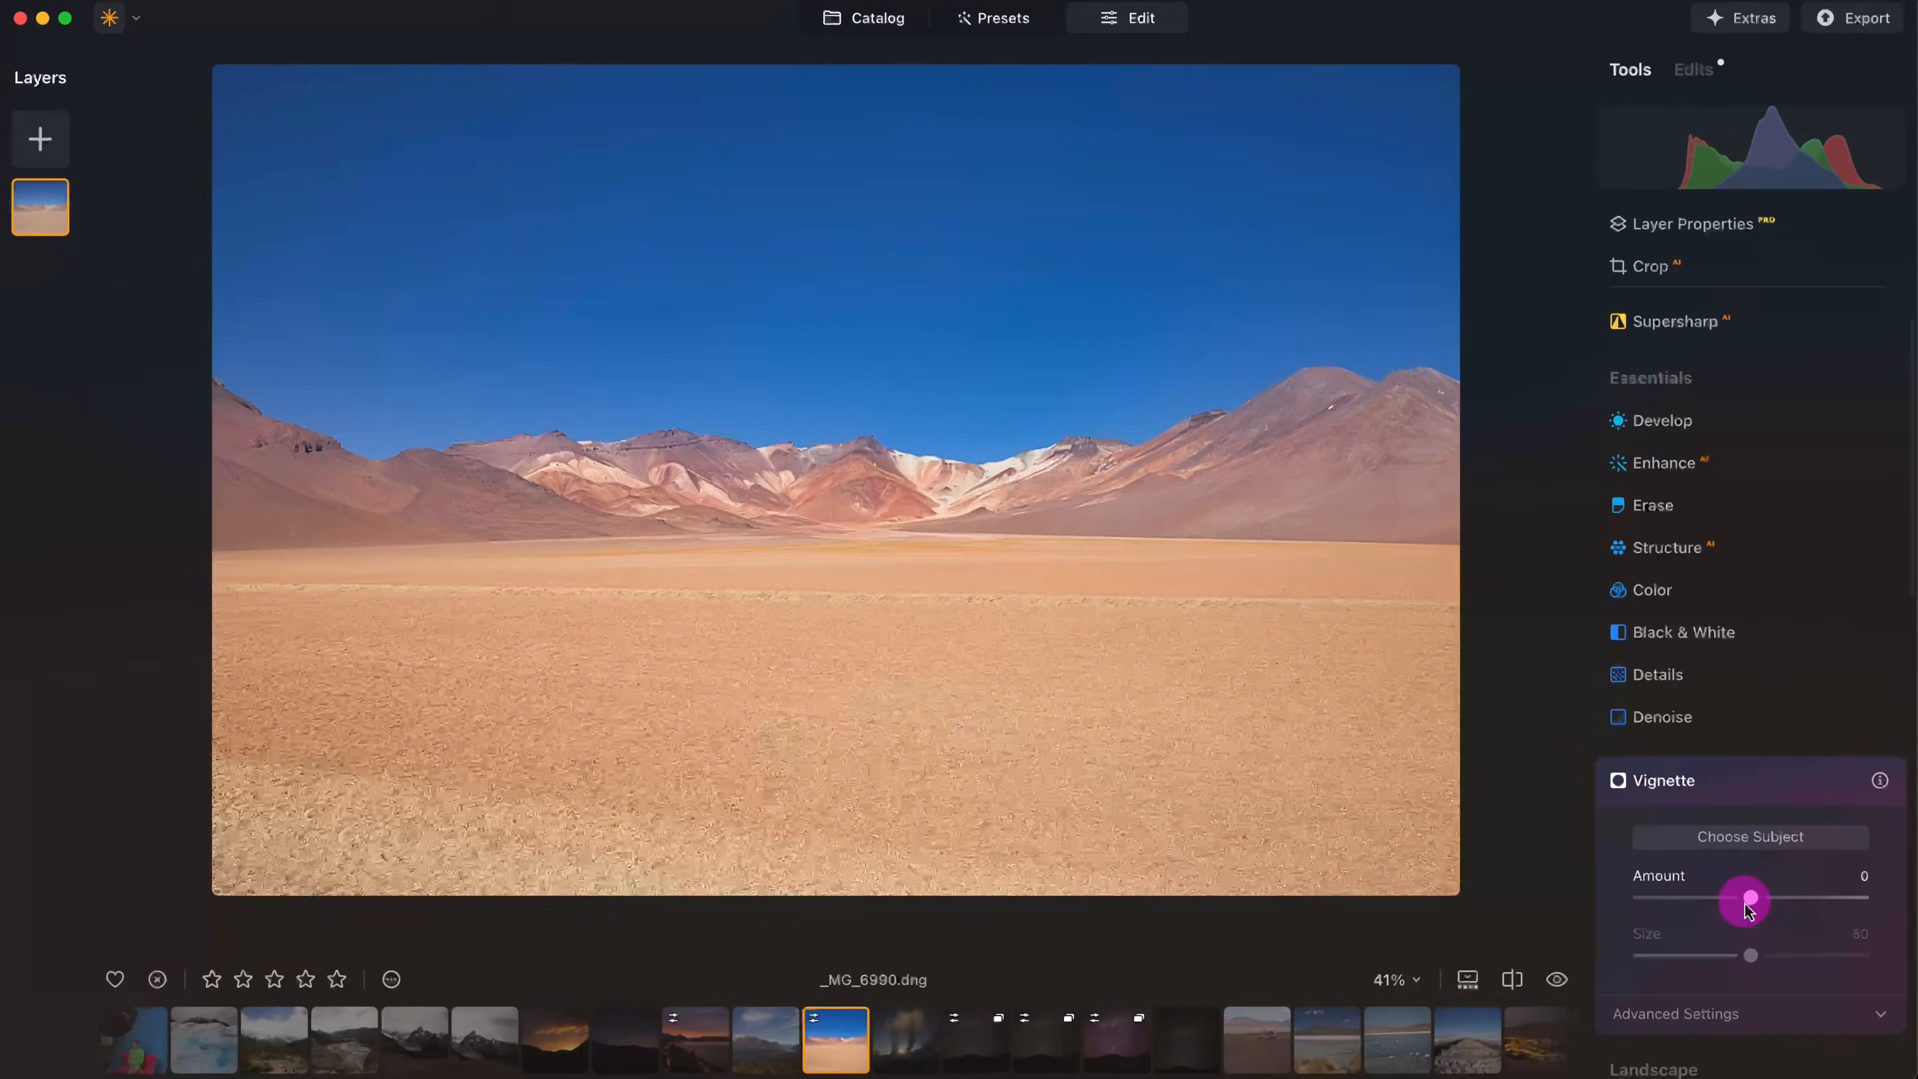
left_click_drag(1747, 905, 1695, 896)
left_click(1752, 955)
left_click_drag(1754, 957, 1706, 952)
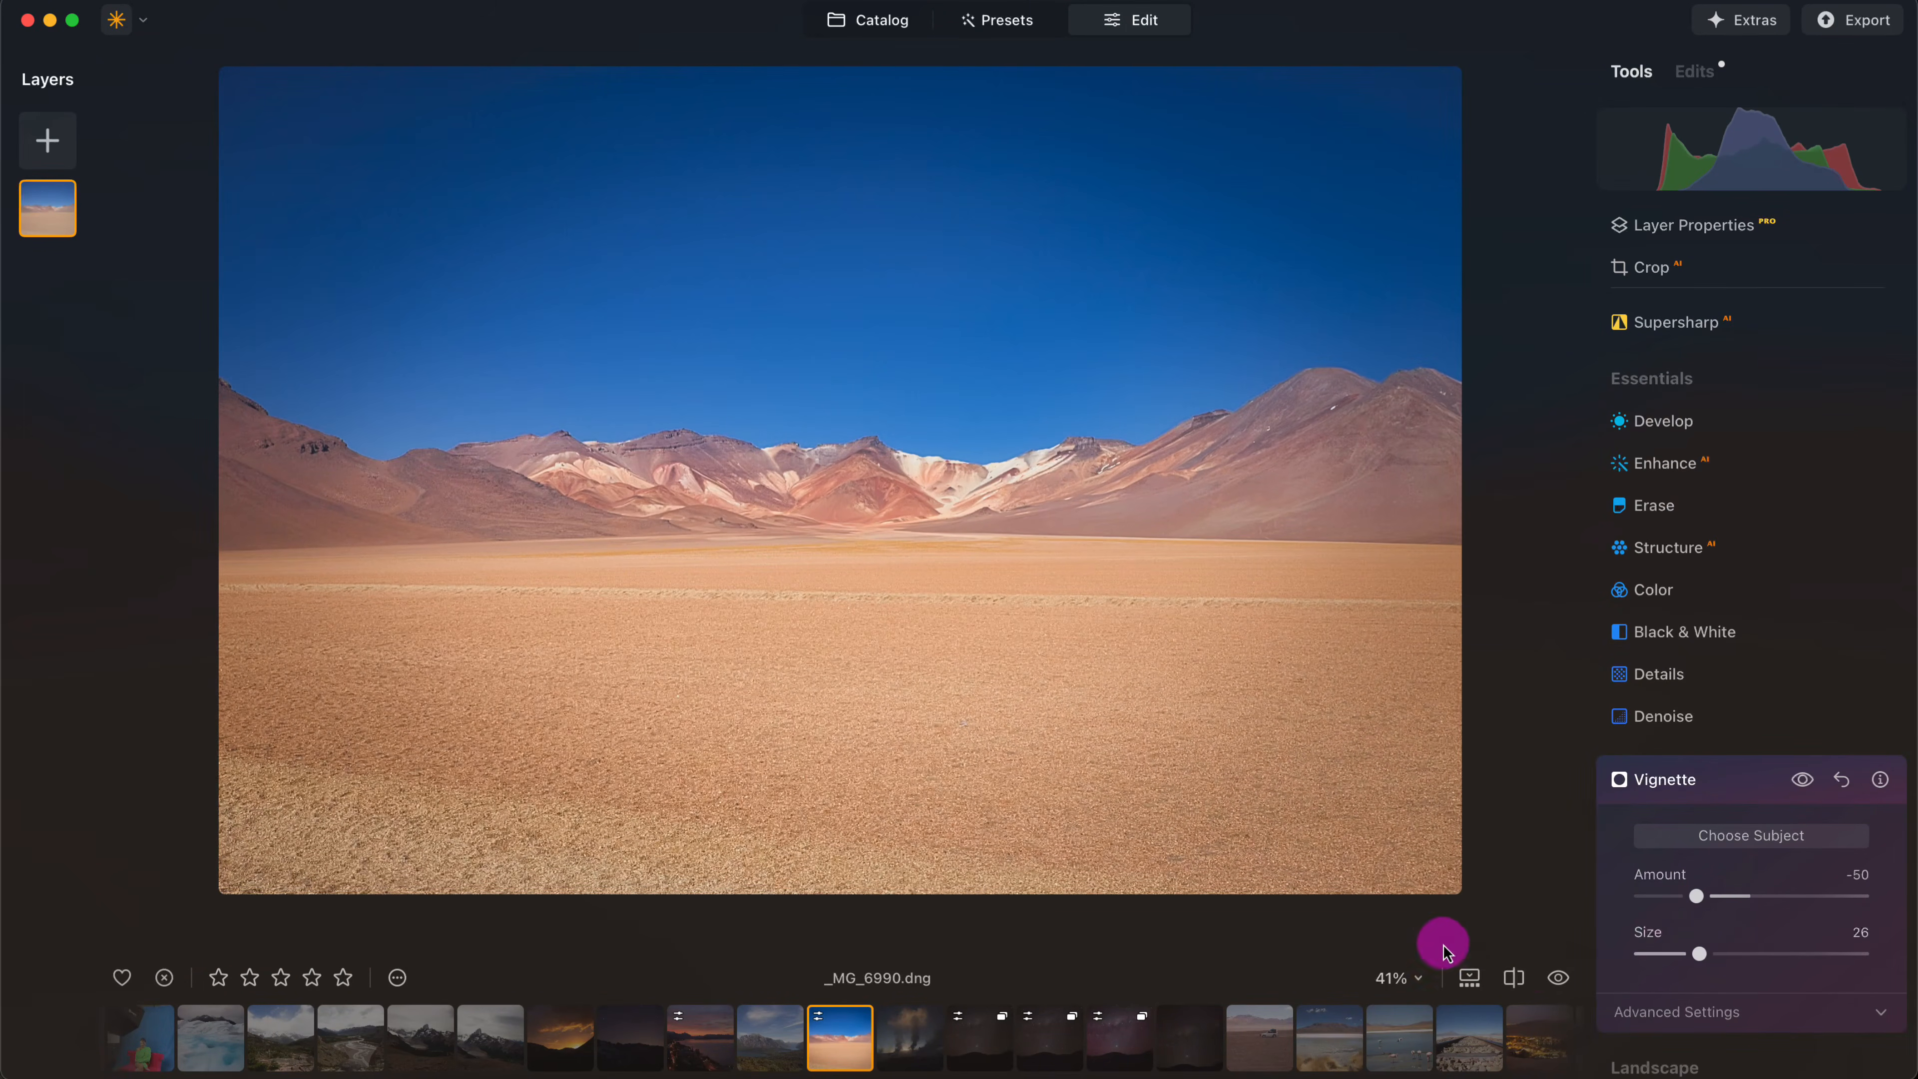
- Compare the edited desert photo with the original, using a before/after split with the divider near the middle of the image
left_click(1558, 978)
left_click(1560, 979)
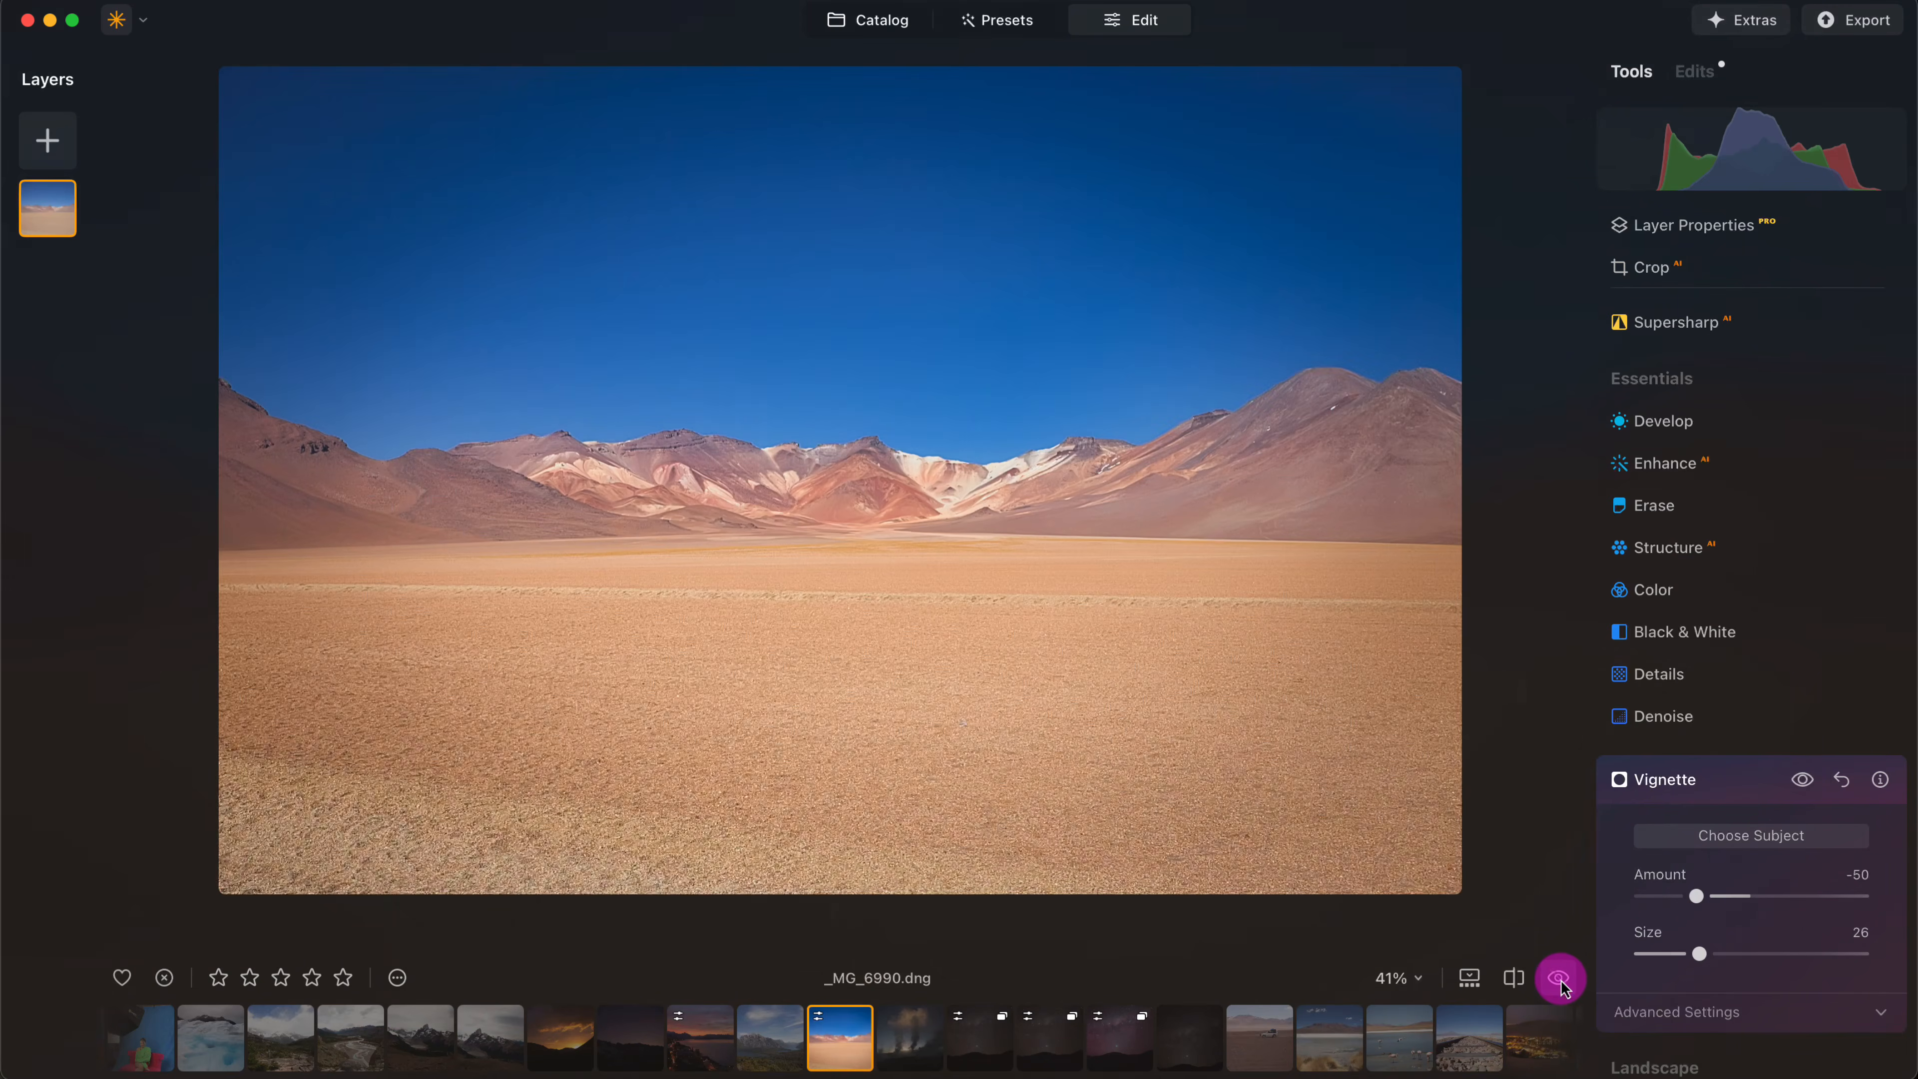
left_click(1515, 978)
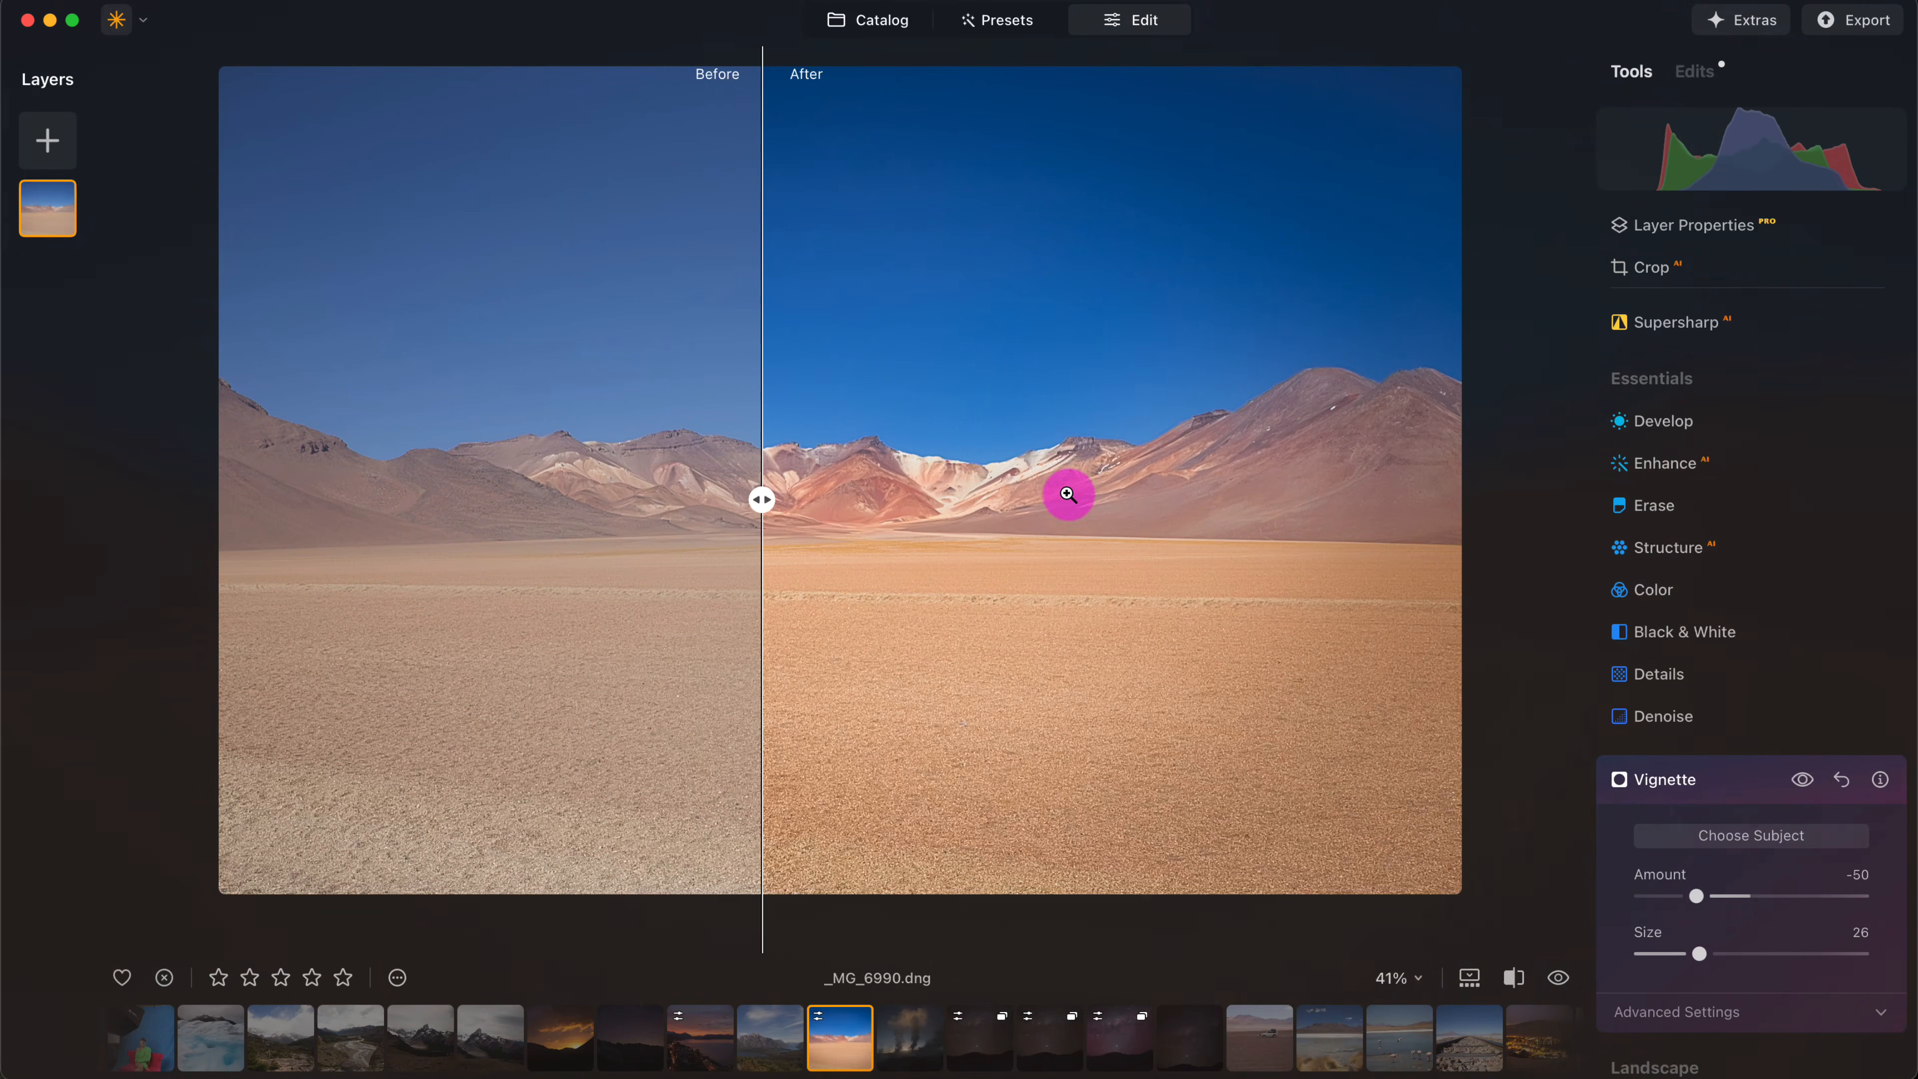
left_click_drag(759, 499, 830, 500)
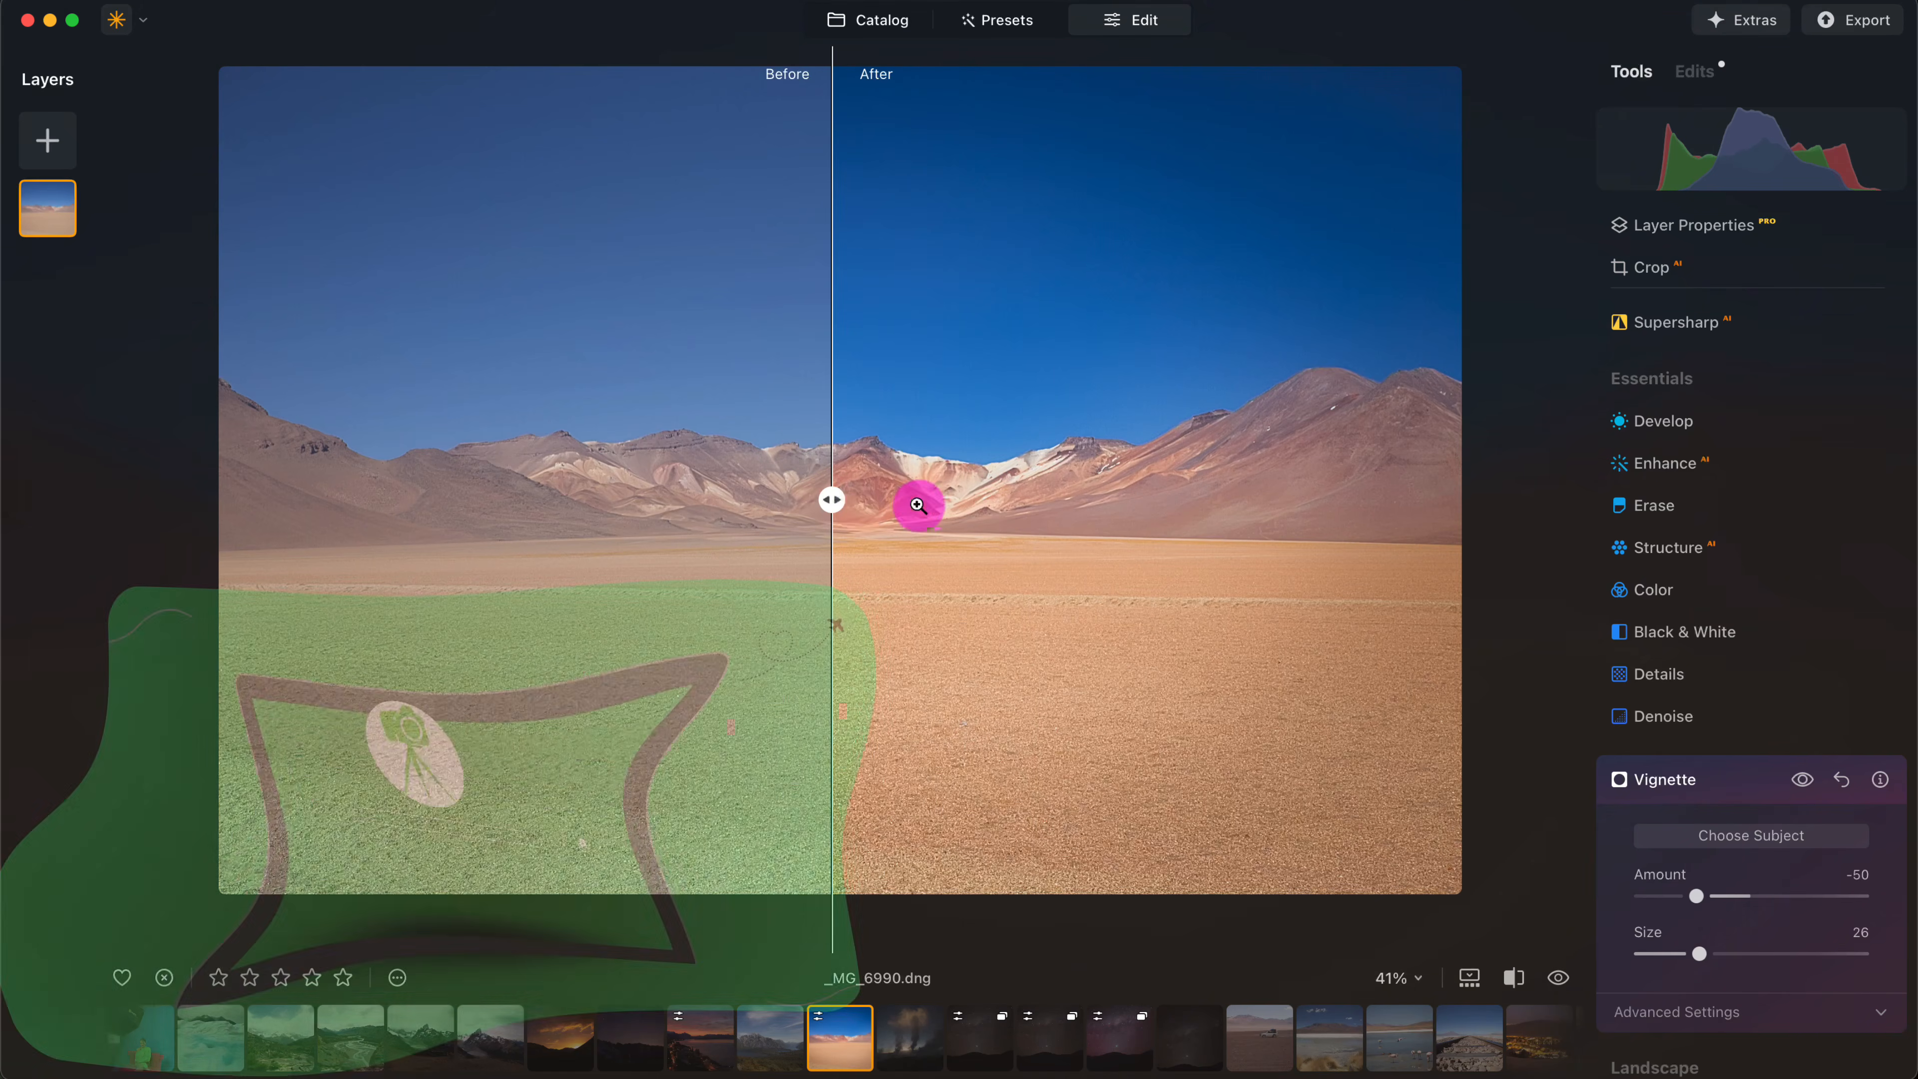
left_click(1689, 472)
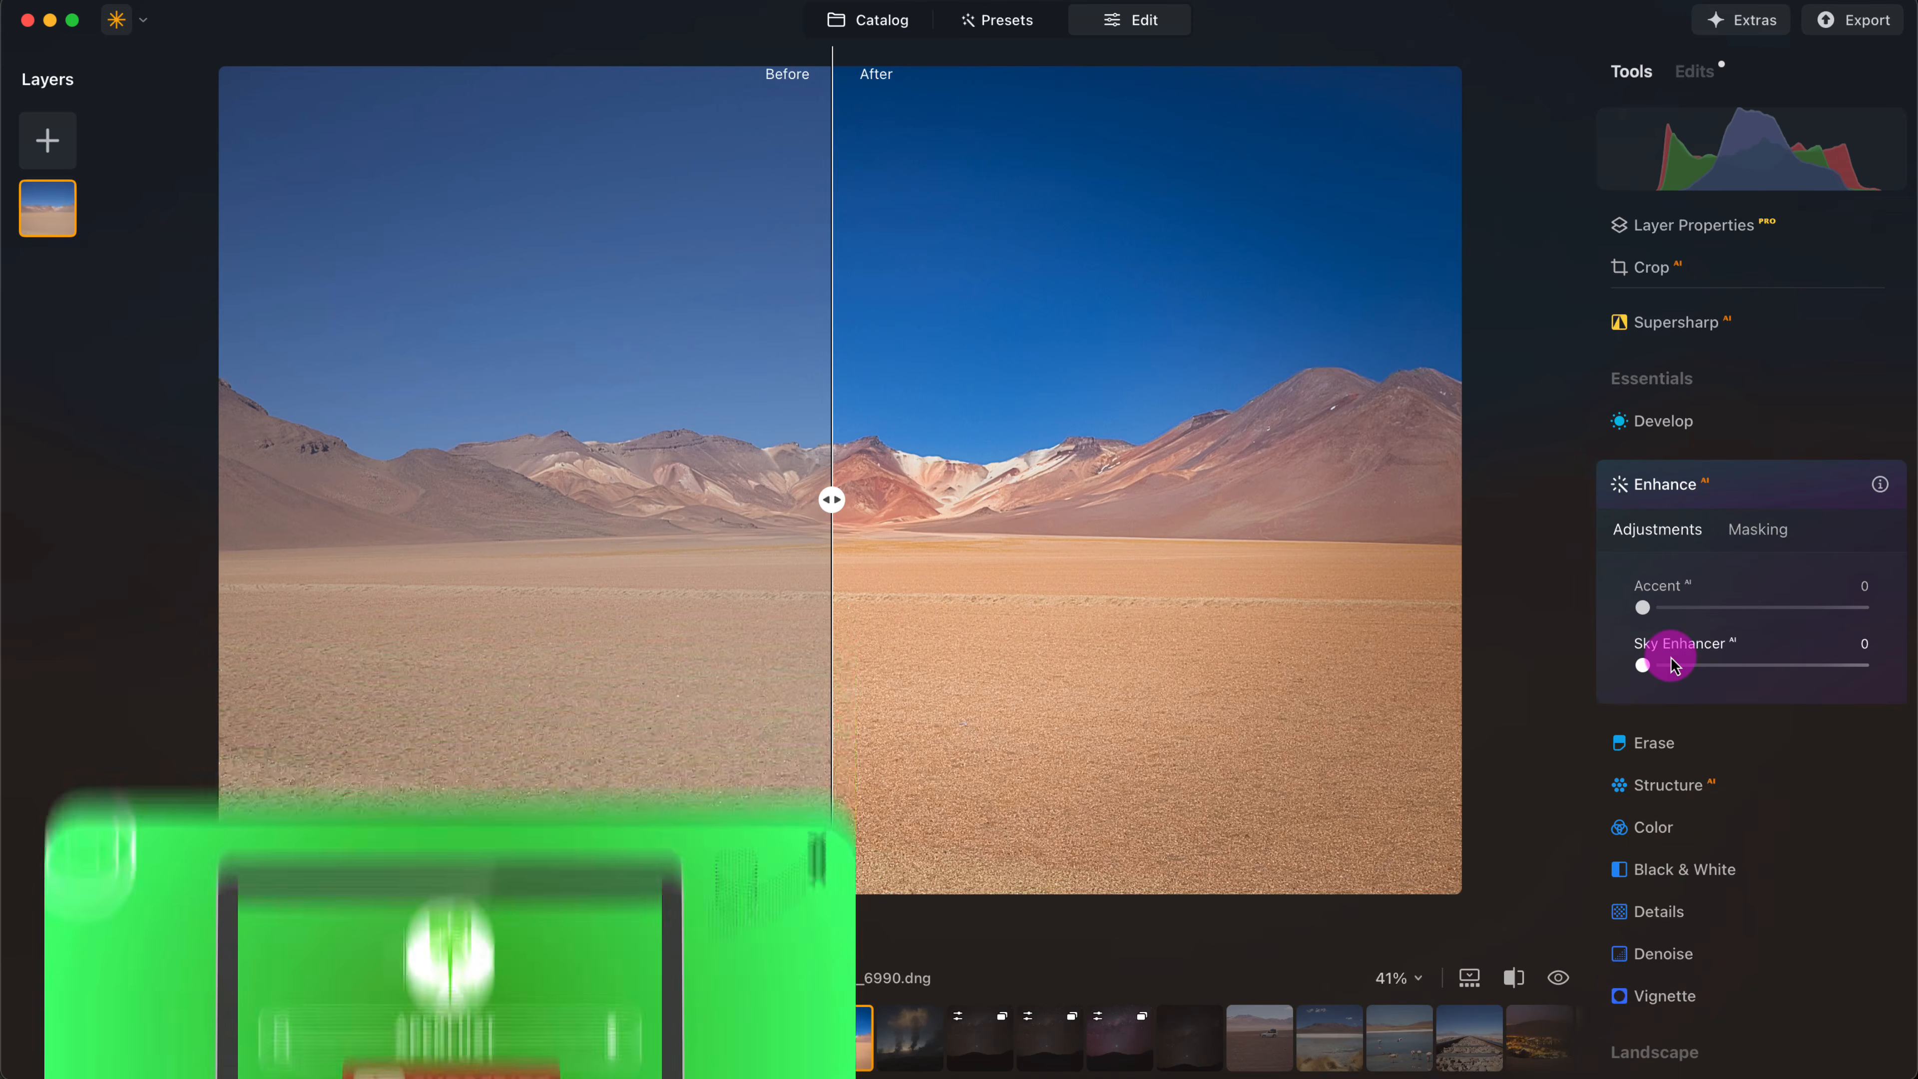
left_click(1709, 484)
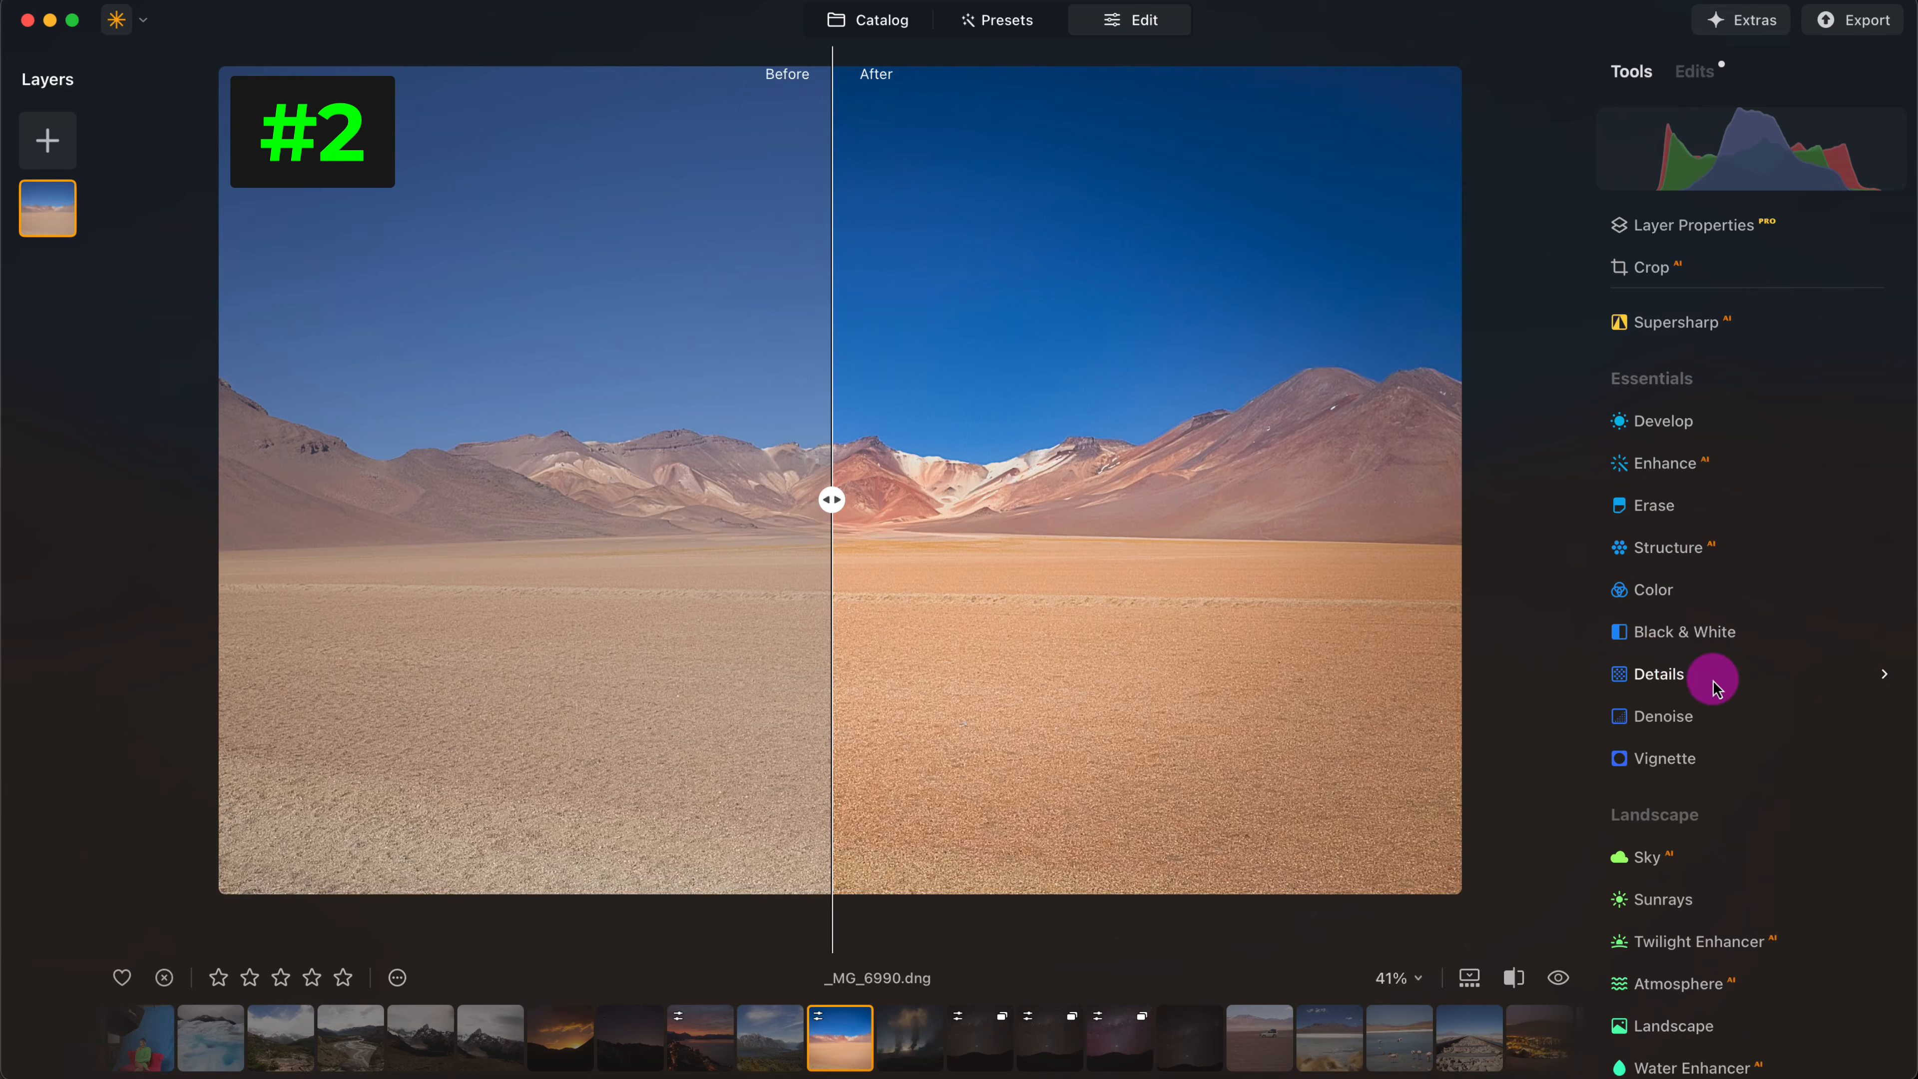
scroll(1722, 676, "down", 3)
scroll(1721, 677, "down", 7)
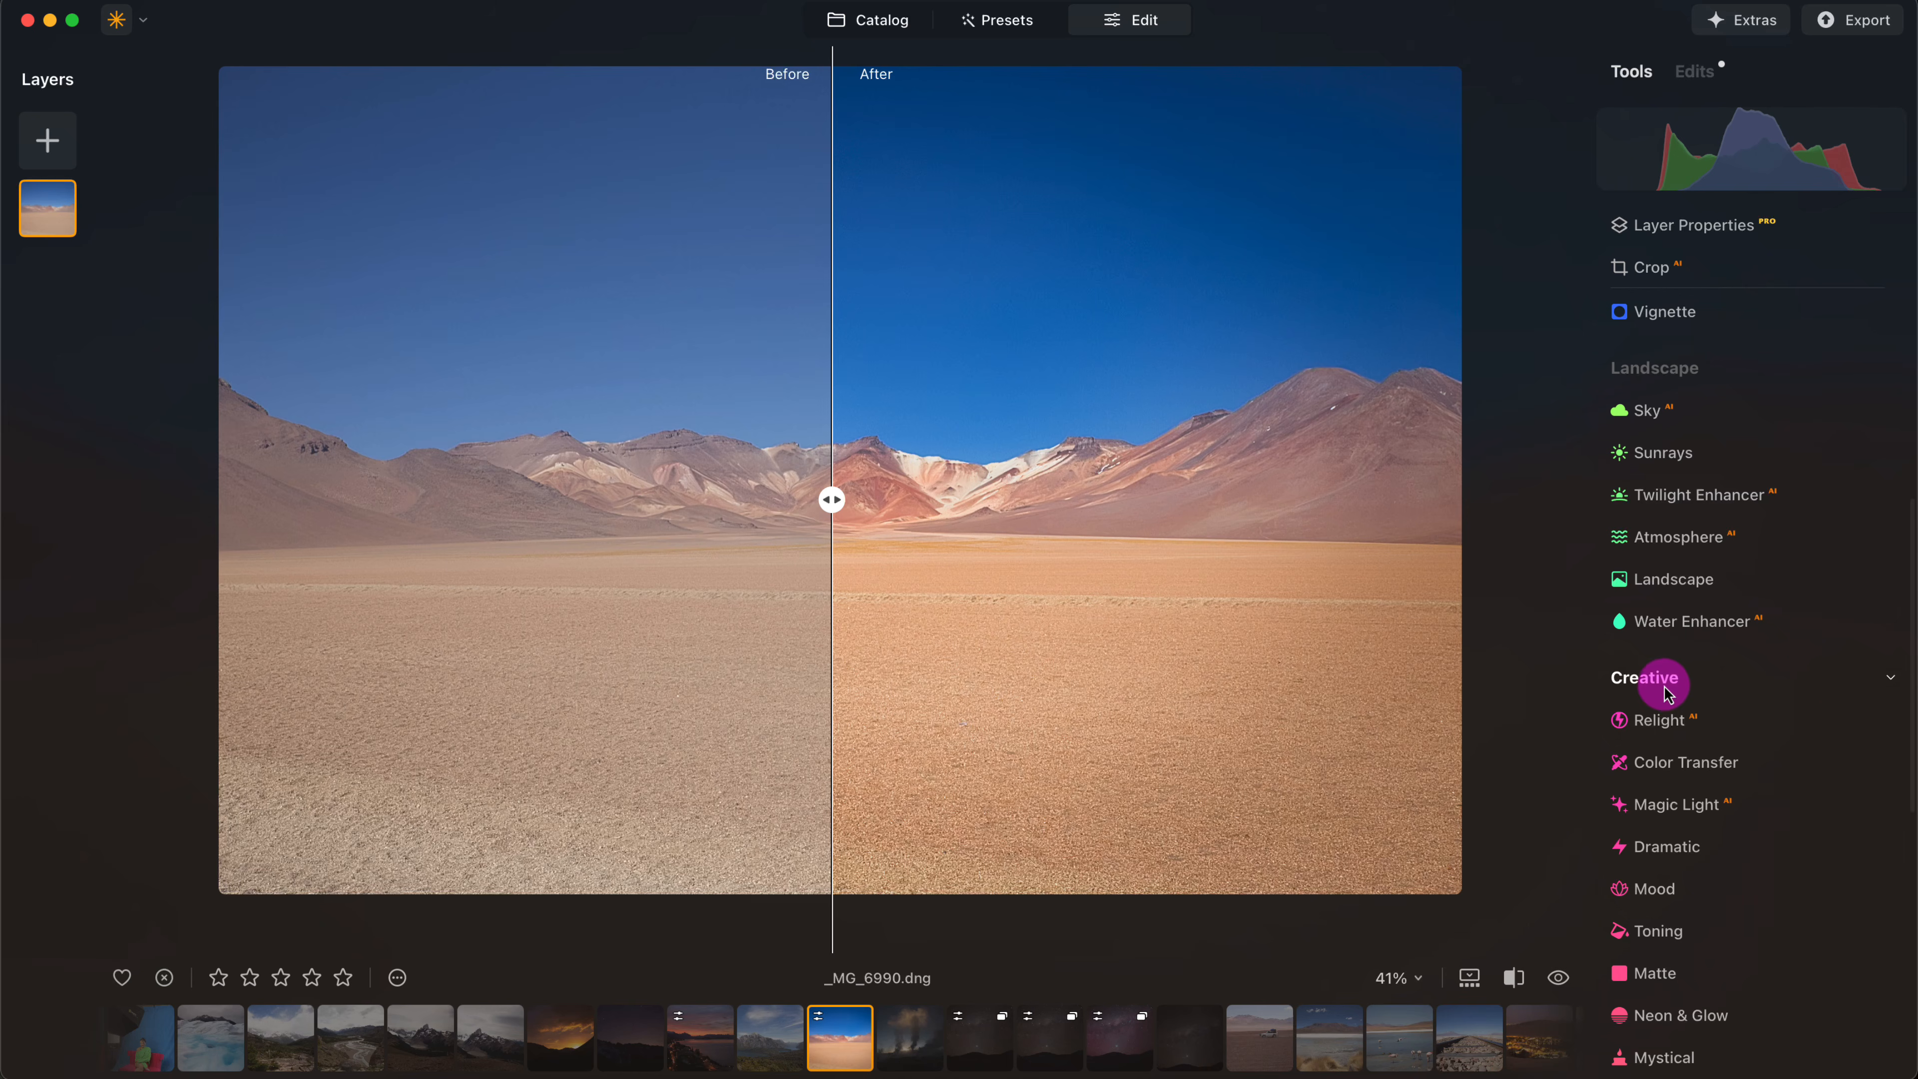
left_click(1839, 727)
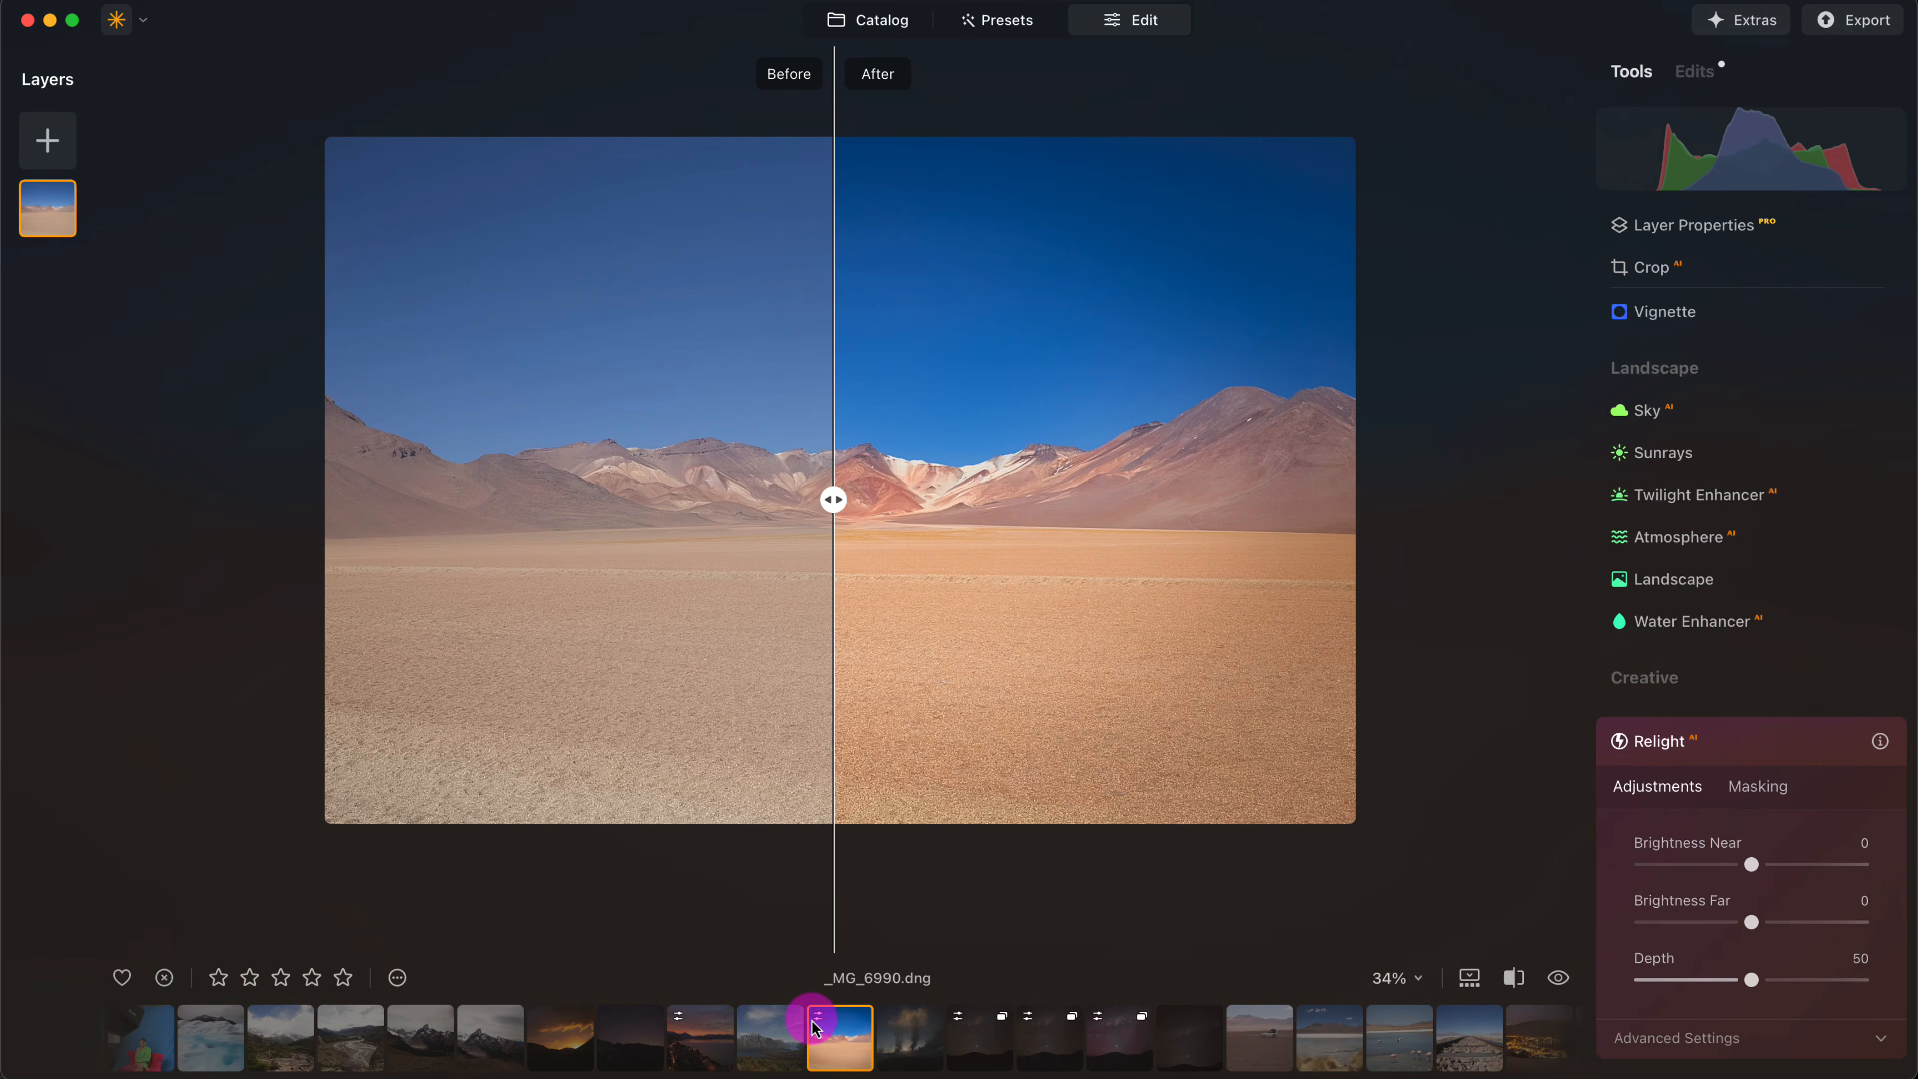
- Open the cloudy mountain valley photo _MG_8188.DNG and relight it with Brightness Near 72, Brightness Far -44 and Depth 46
left_click(279, 1031)
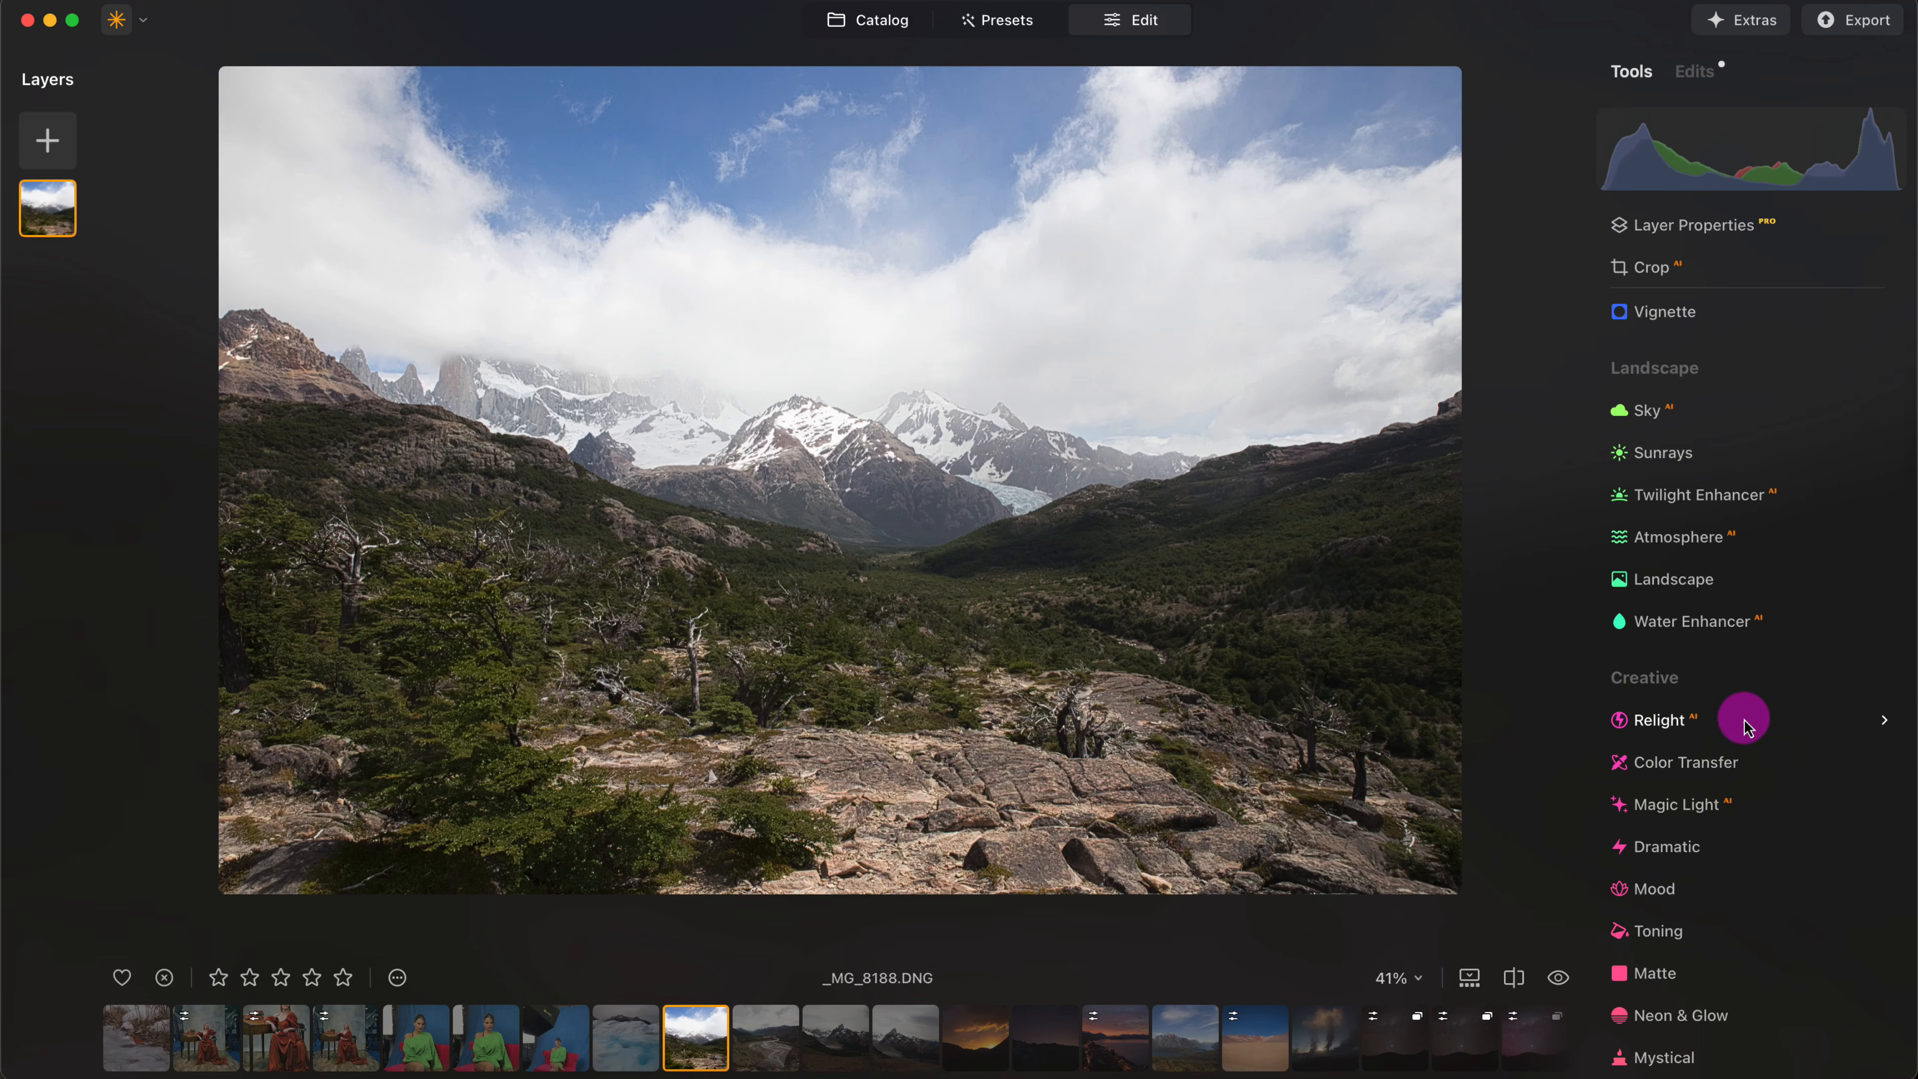
left_click(1700, 729)
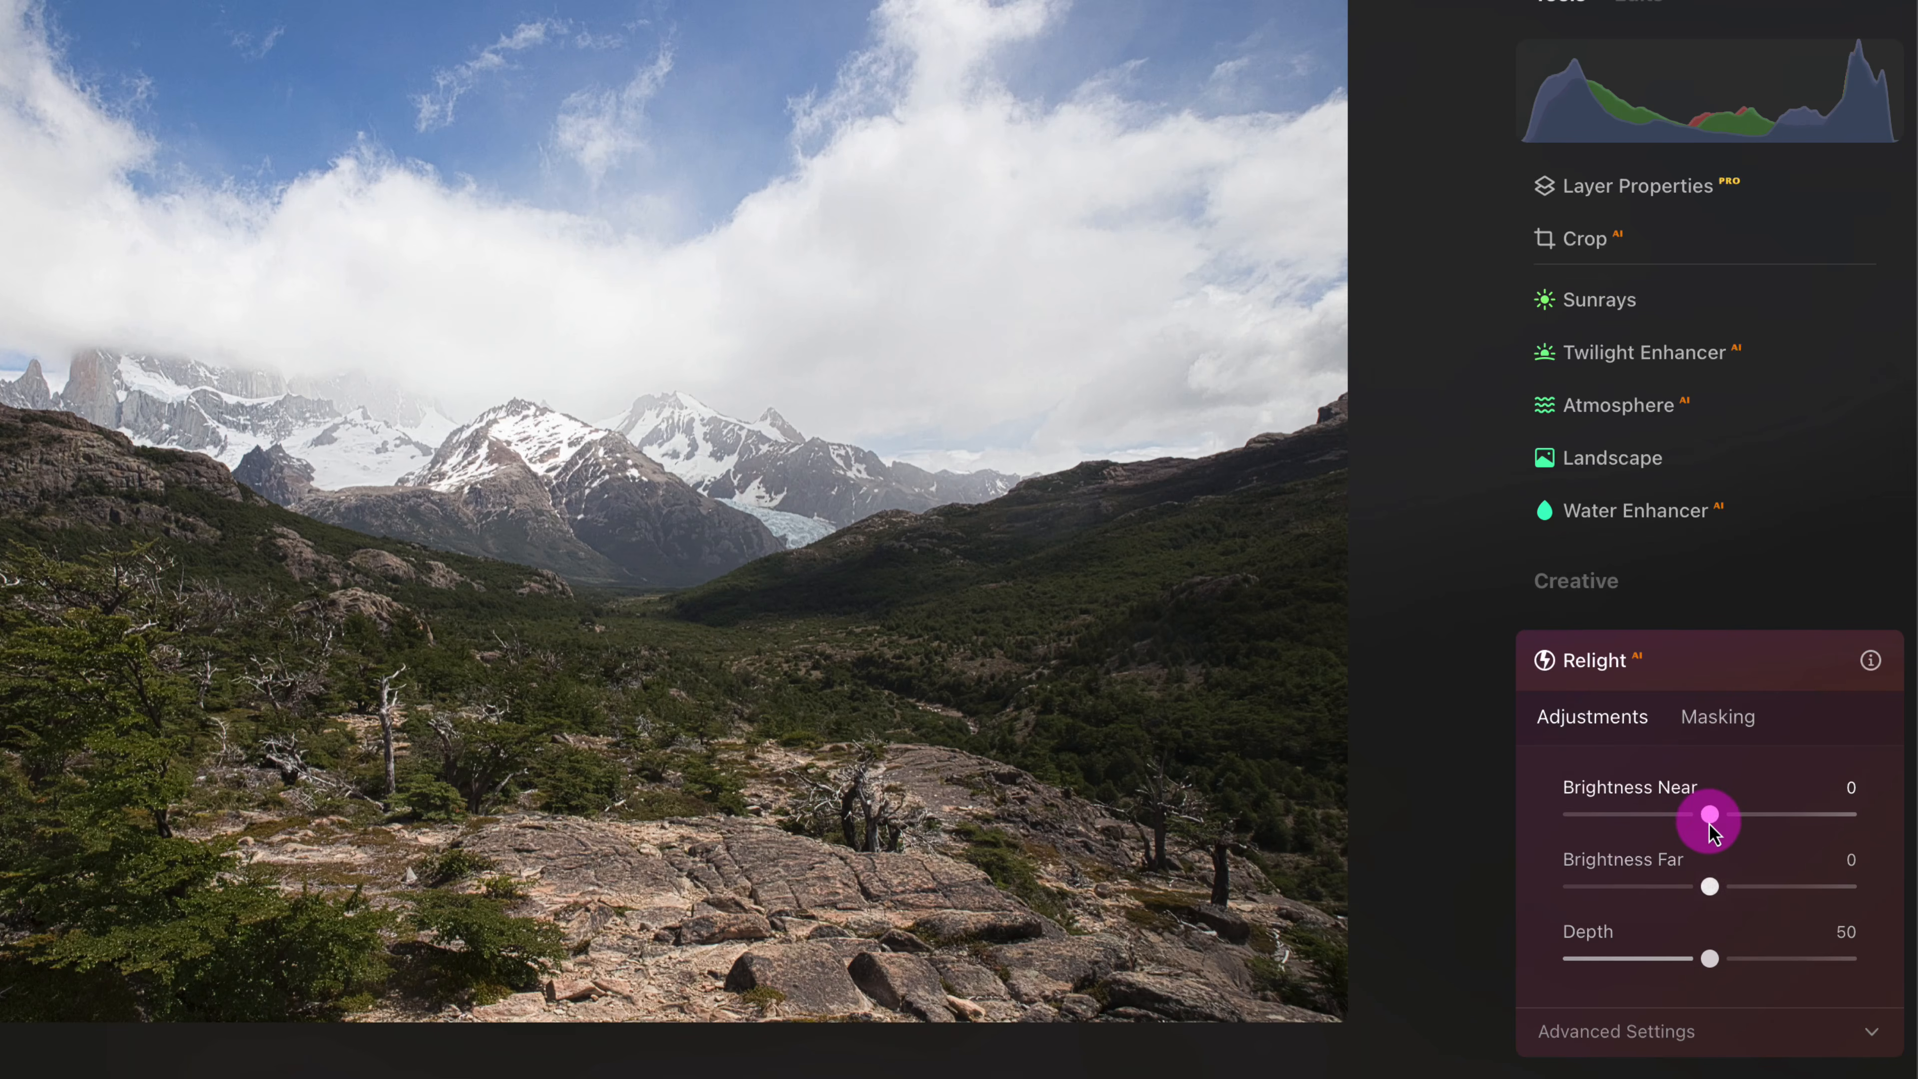
left_click_drag(1717, 816, 1841, 812)
left_click(1735, 891)
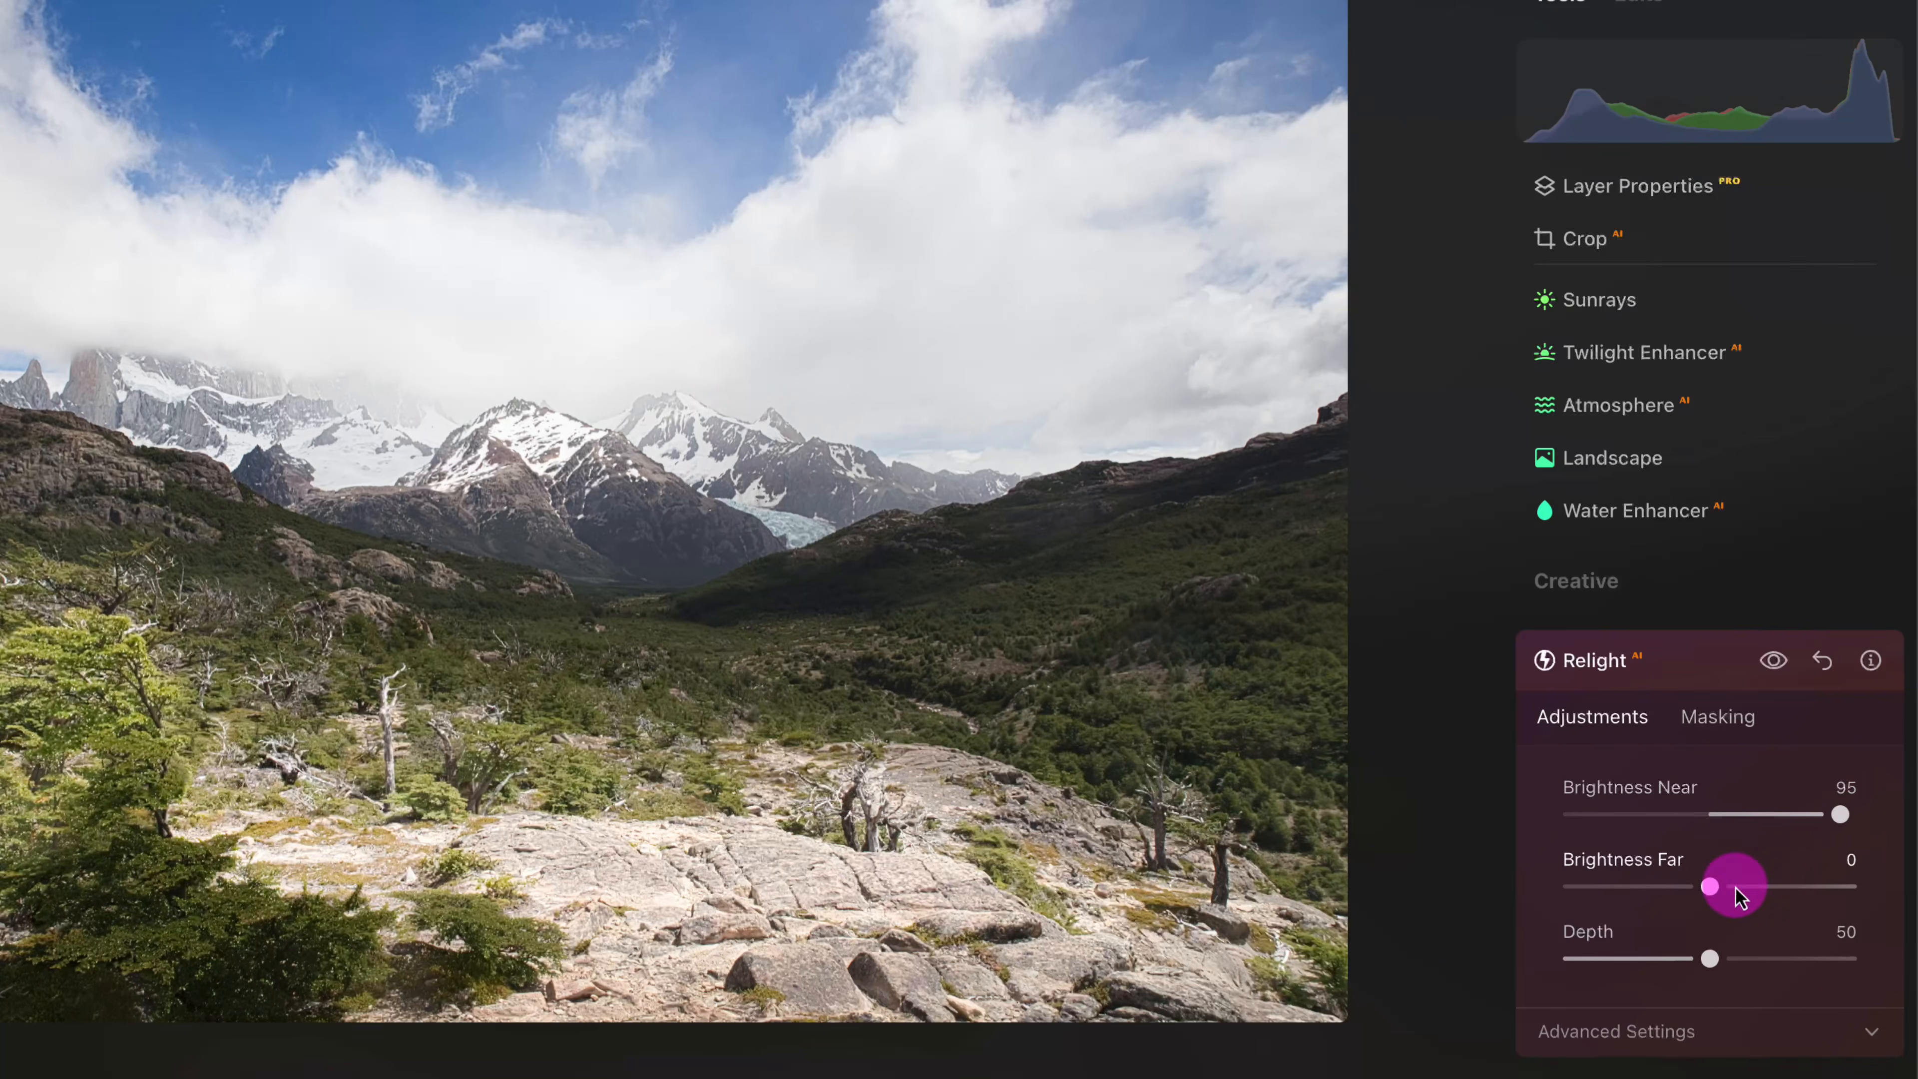
left_click_drag(1710, 890, 1650, 891)
left_click_drag(1752, 959, 1709, 955)
left_click_drag(1832, 827, 1785, 836)
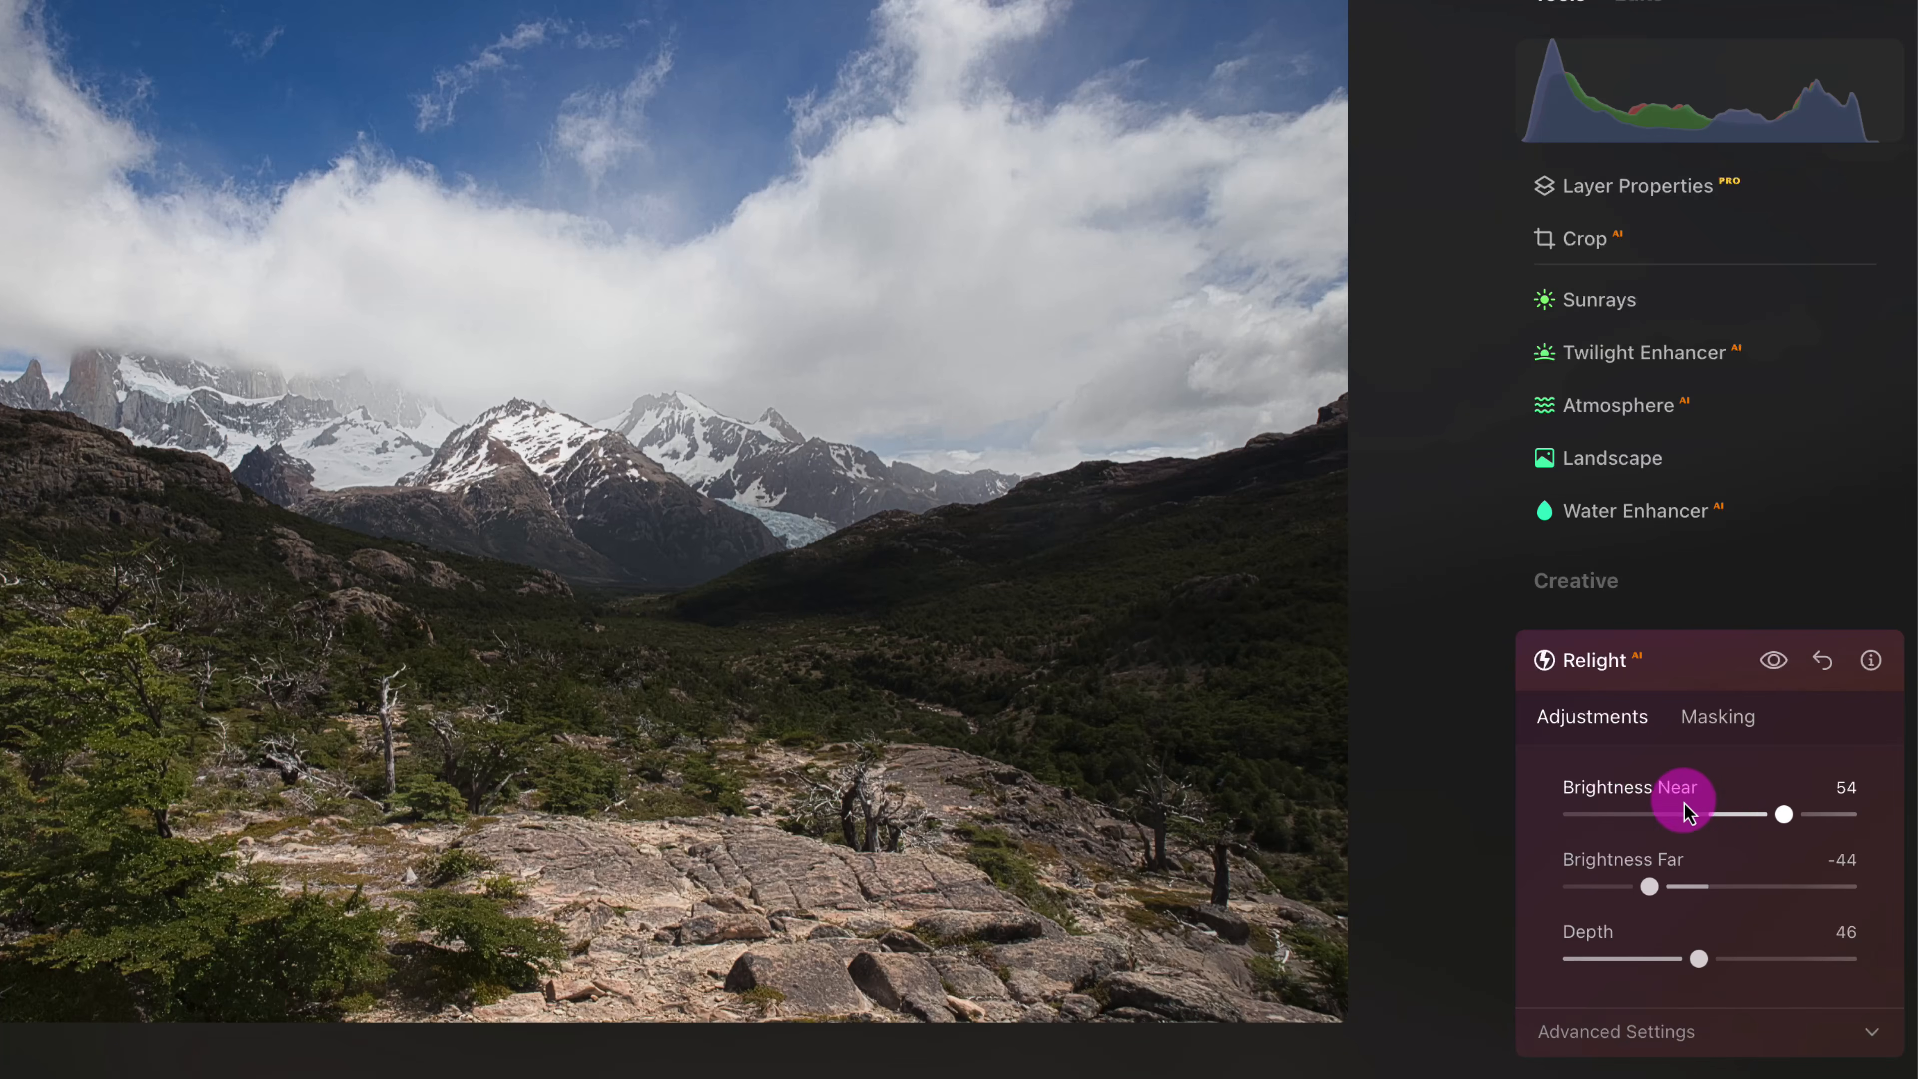
mouse_move(1790, 832)
left_mouse_down()
mouse_move(1758, 831)
mouse_move(1812, 832)
left_mouse_up()
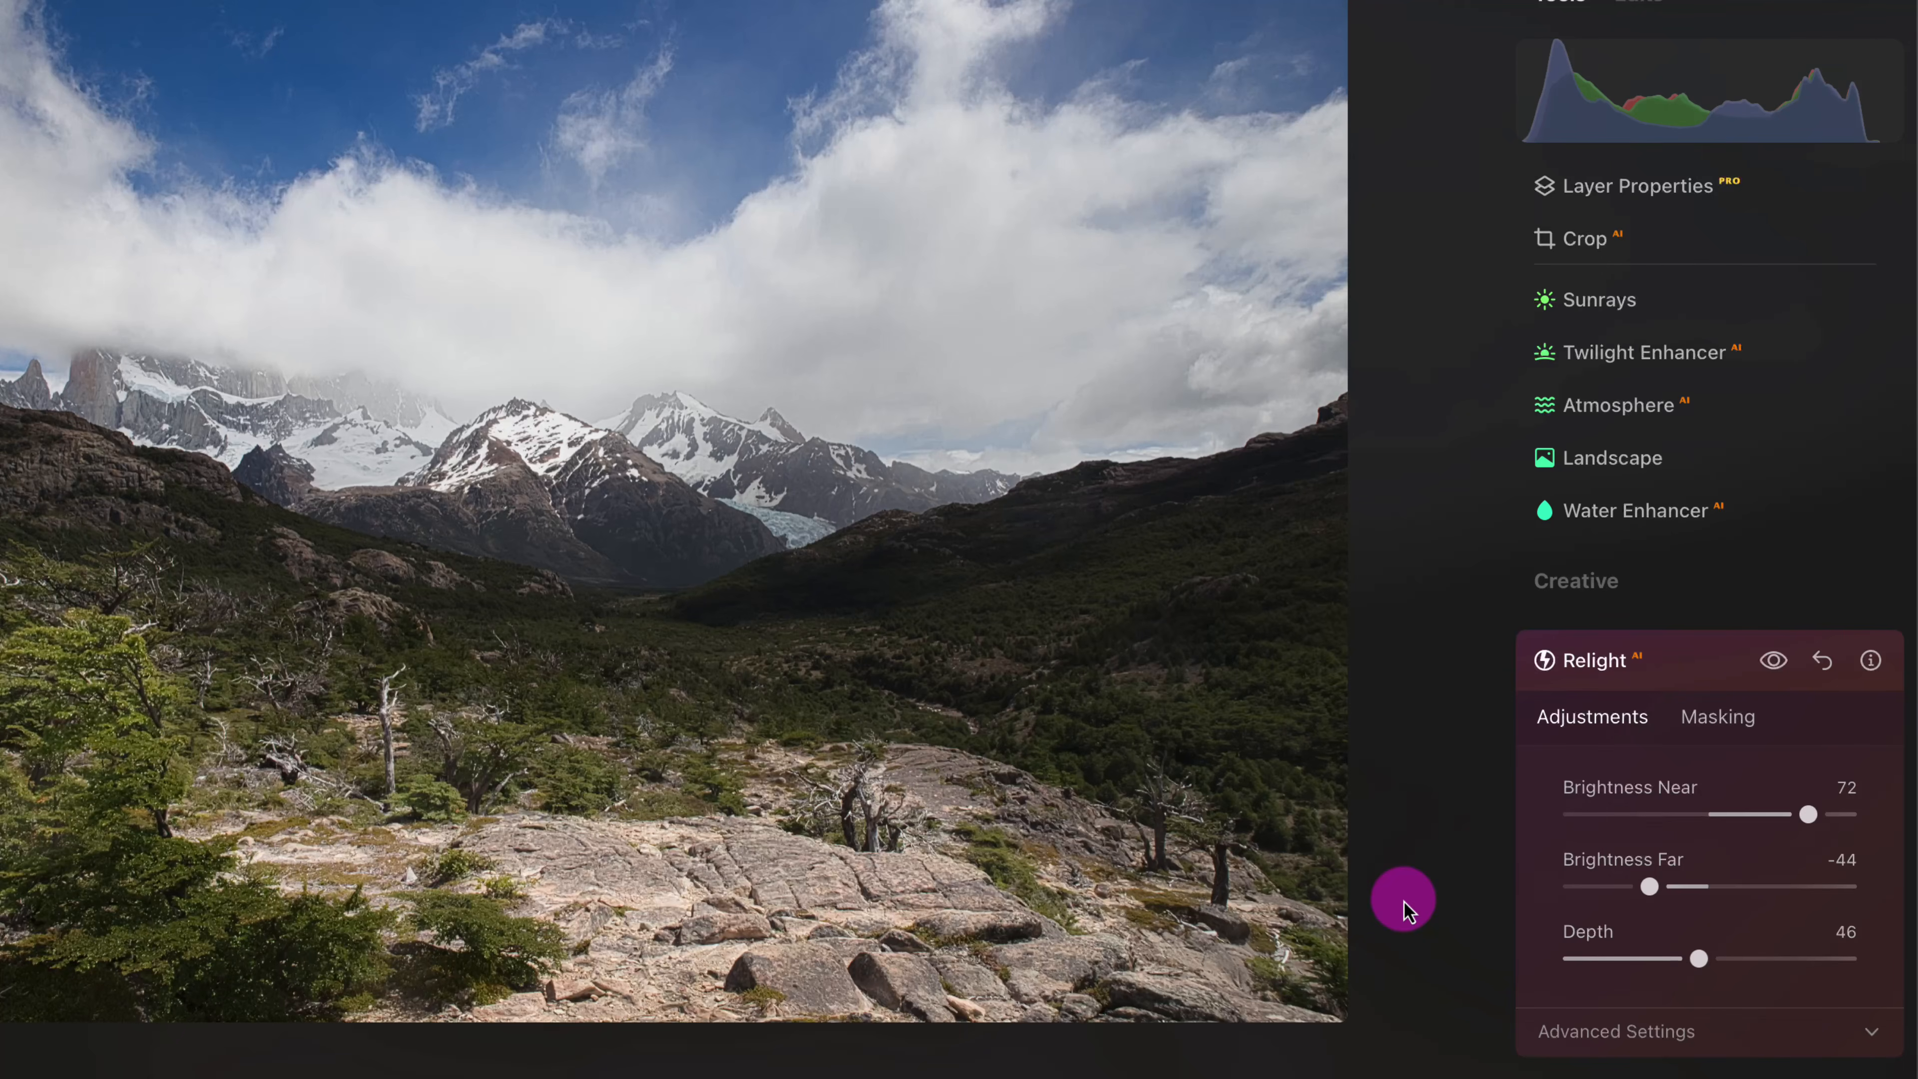
- Enhance the mountain valley photo with Accent 43 and Sky Enhancer 45
scroll(1677, 521, "up", 6)
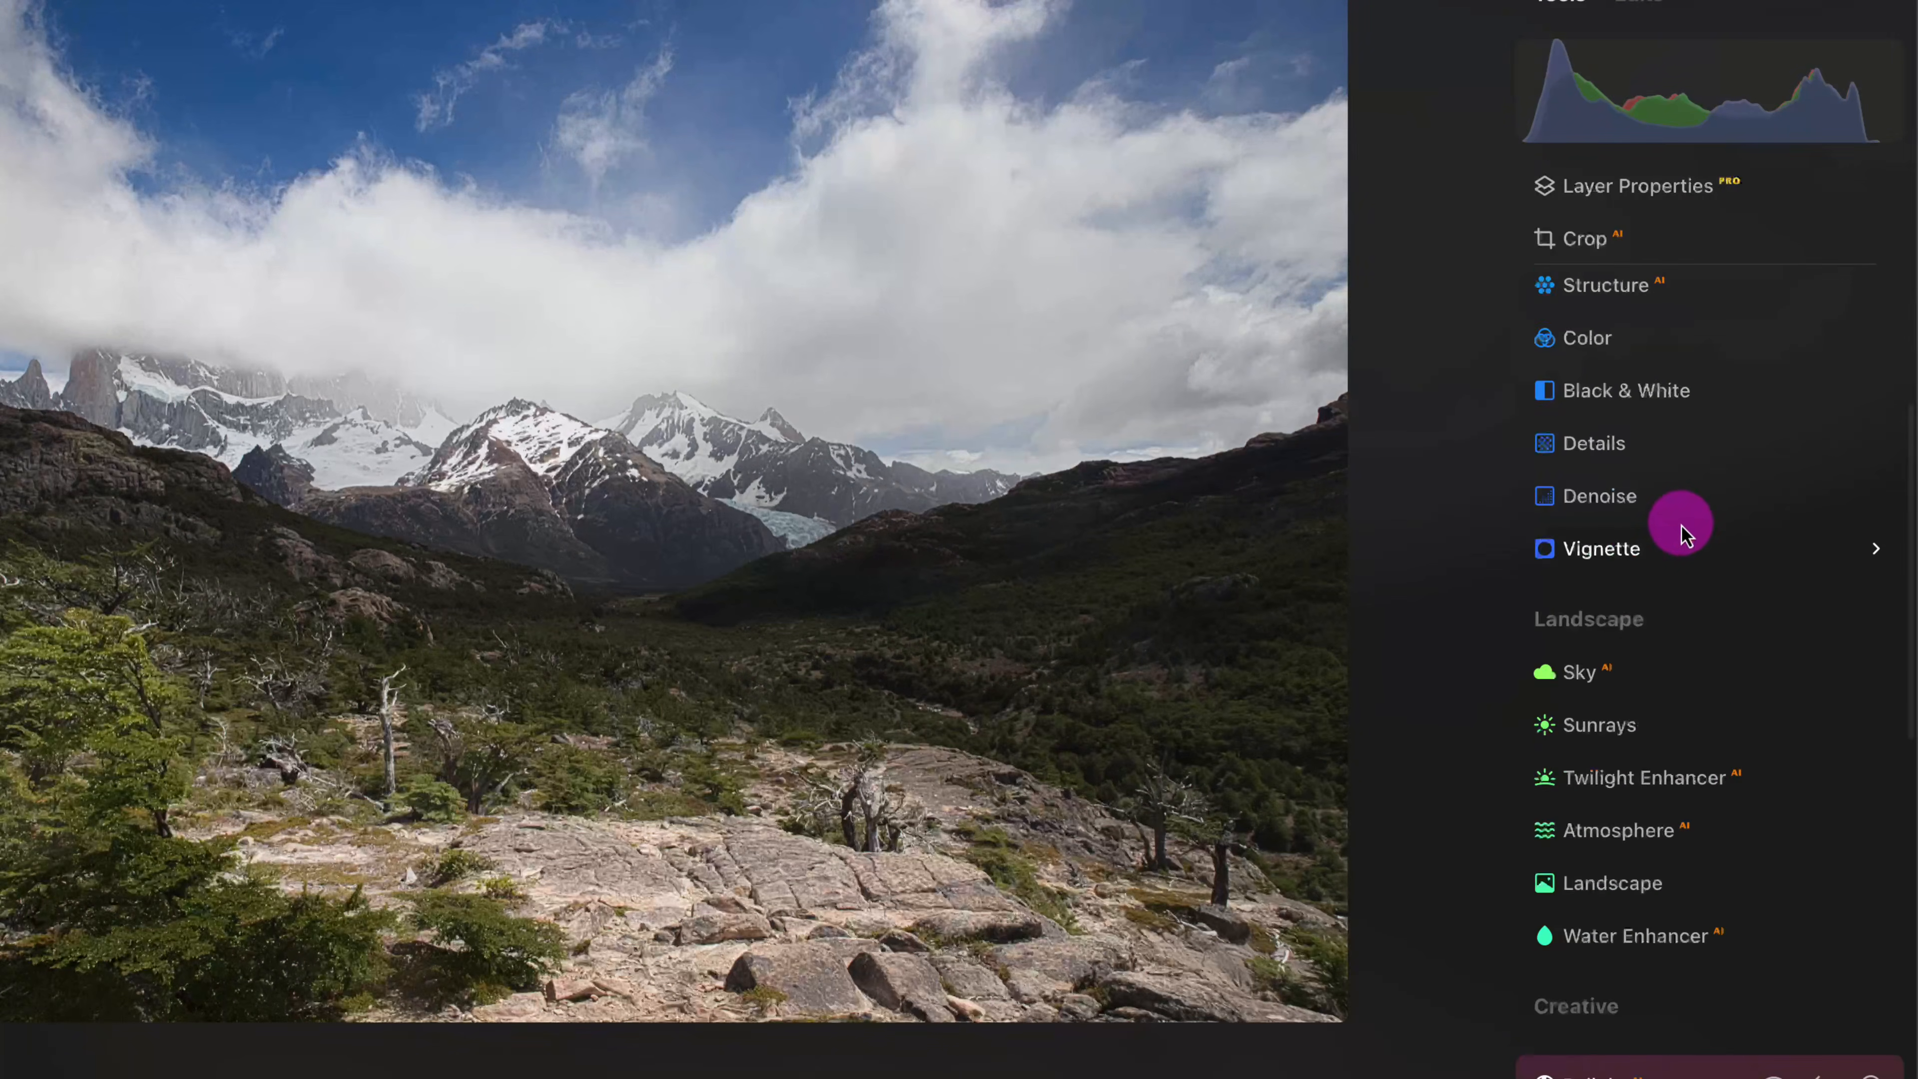
scroll(1684, 529, "up", 5)
left_click(1643, 573)
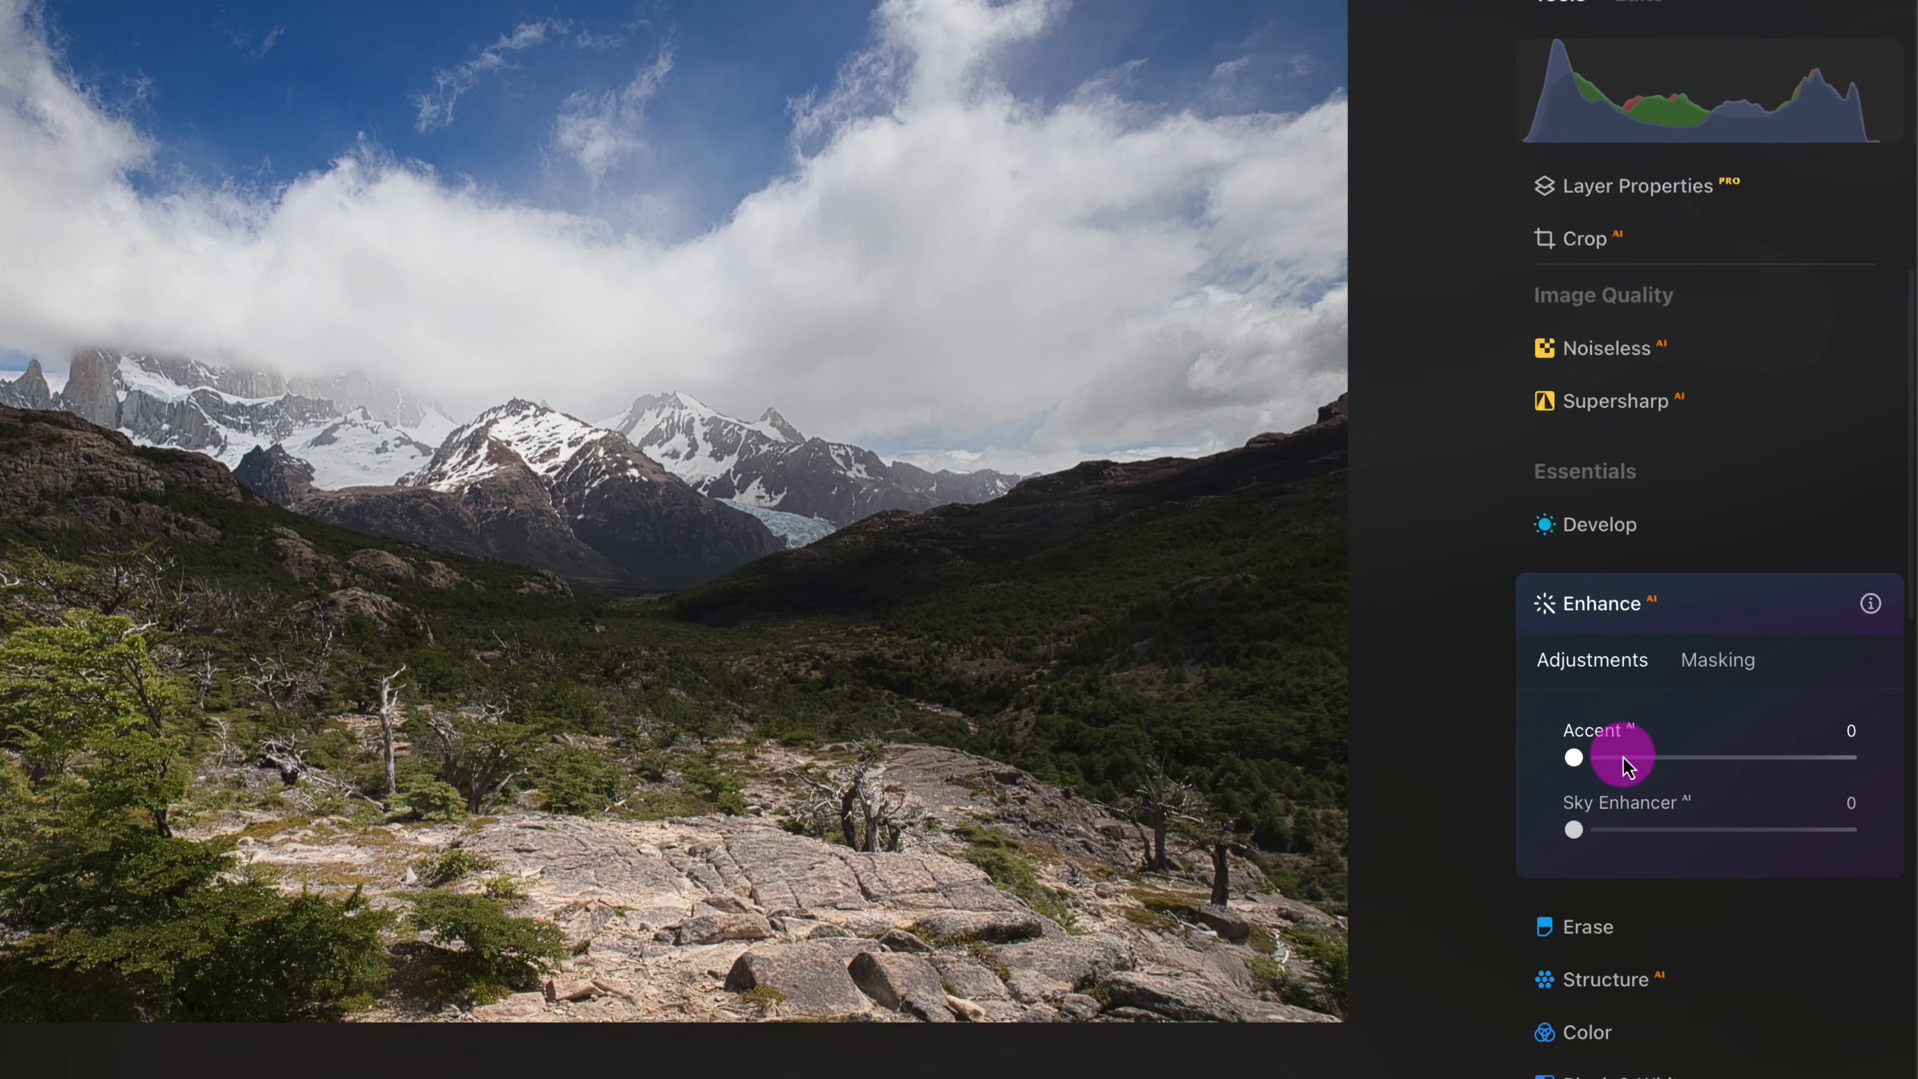
left_click_drag(1623, 757, 1722, 757)
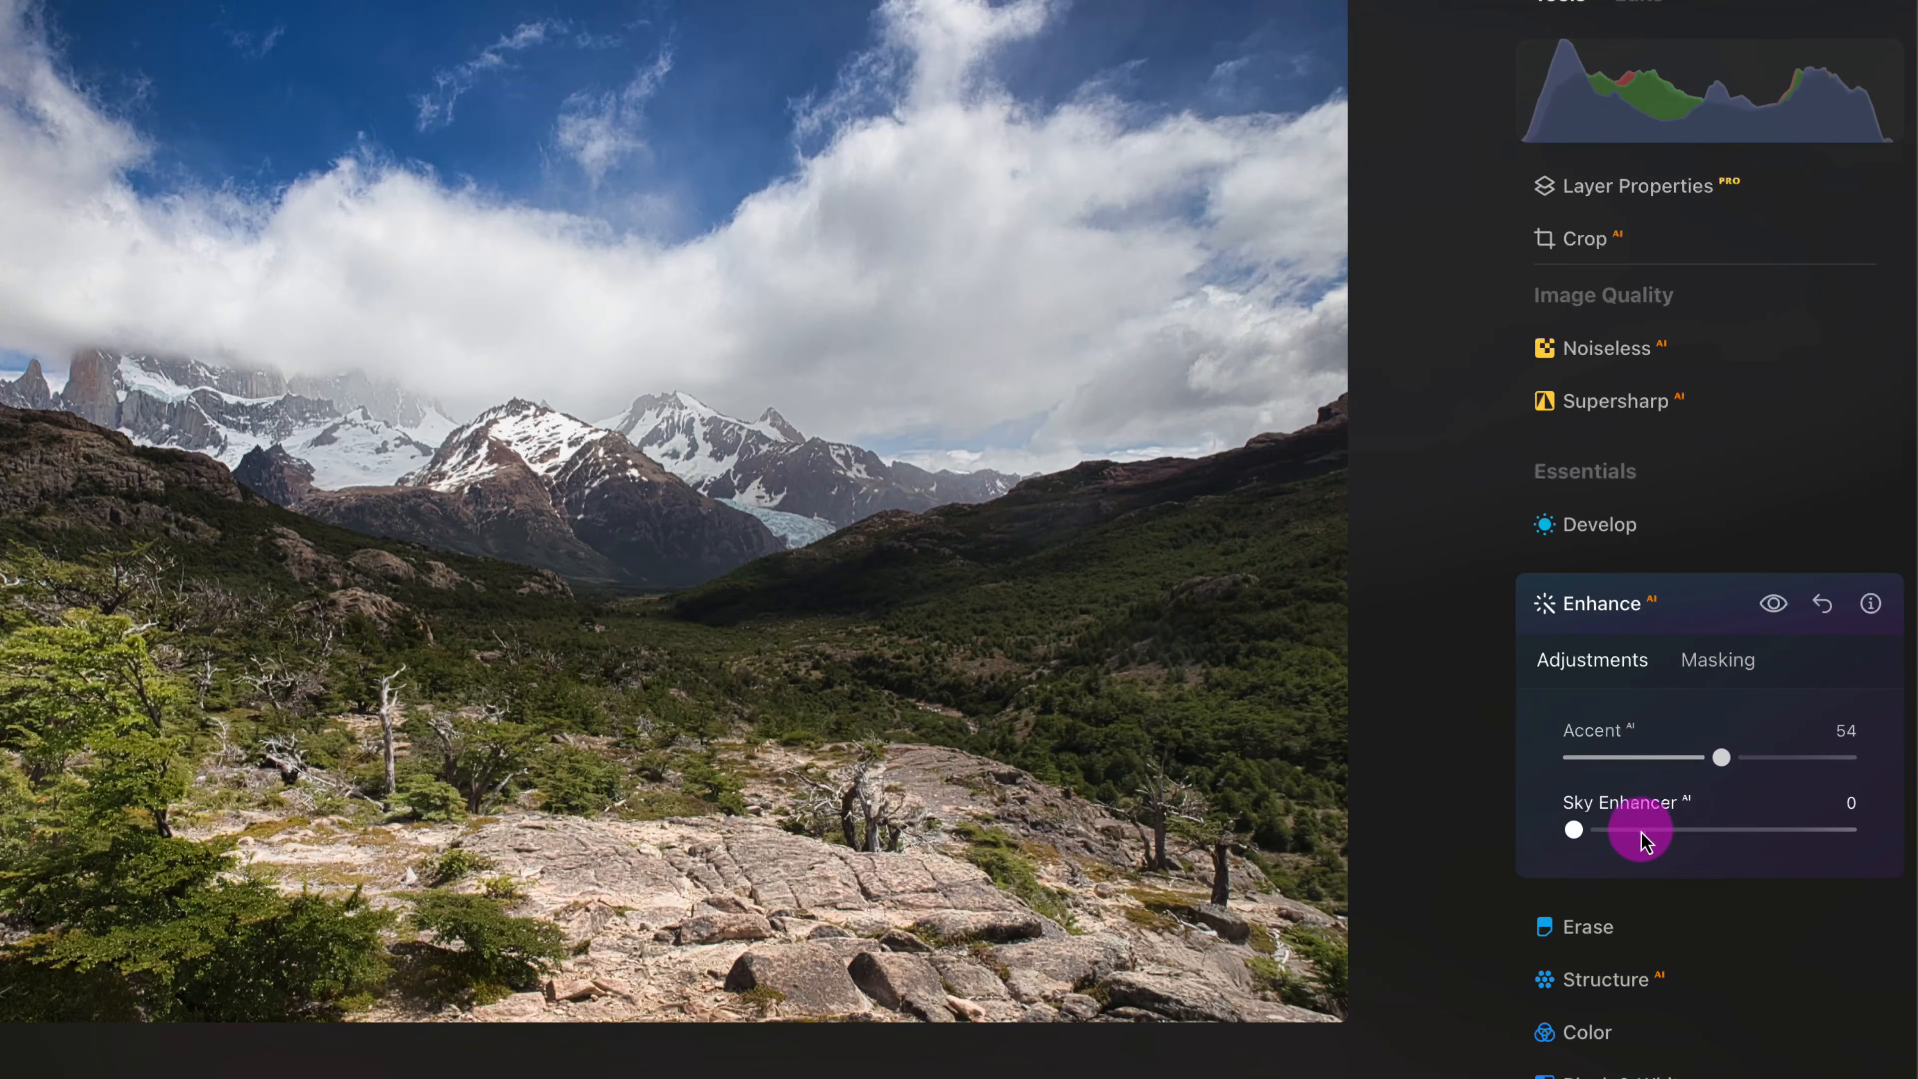
left_click_drag(1642, 831, 1695, 828)
left_click_drag(1721, 757, 1691, 751)
scroll(1710, 923, "down", 2)
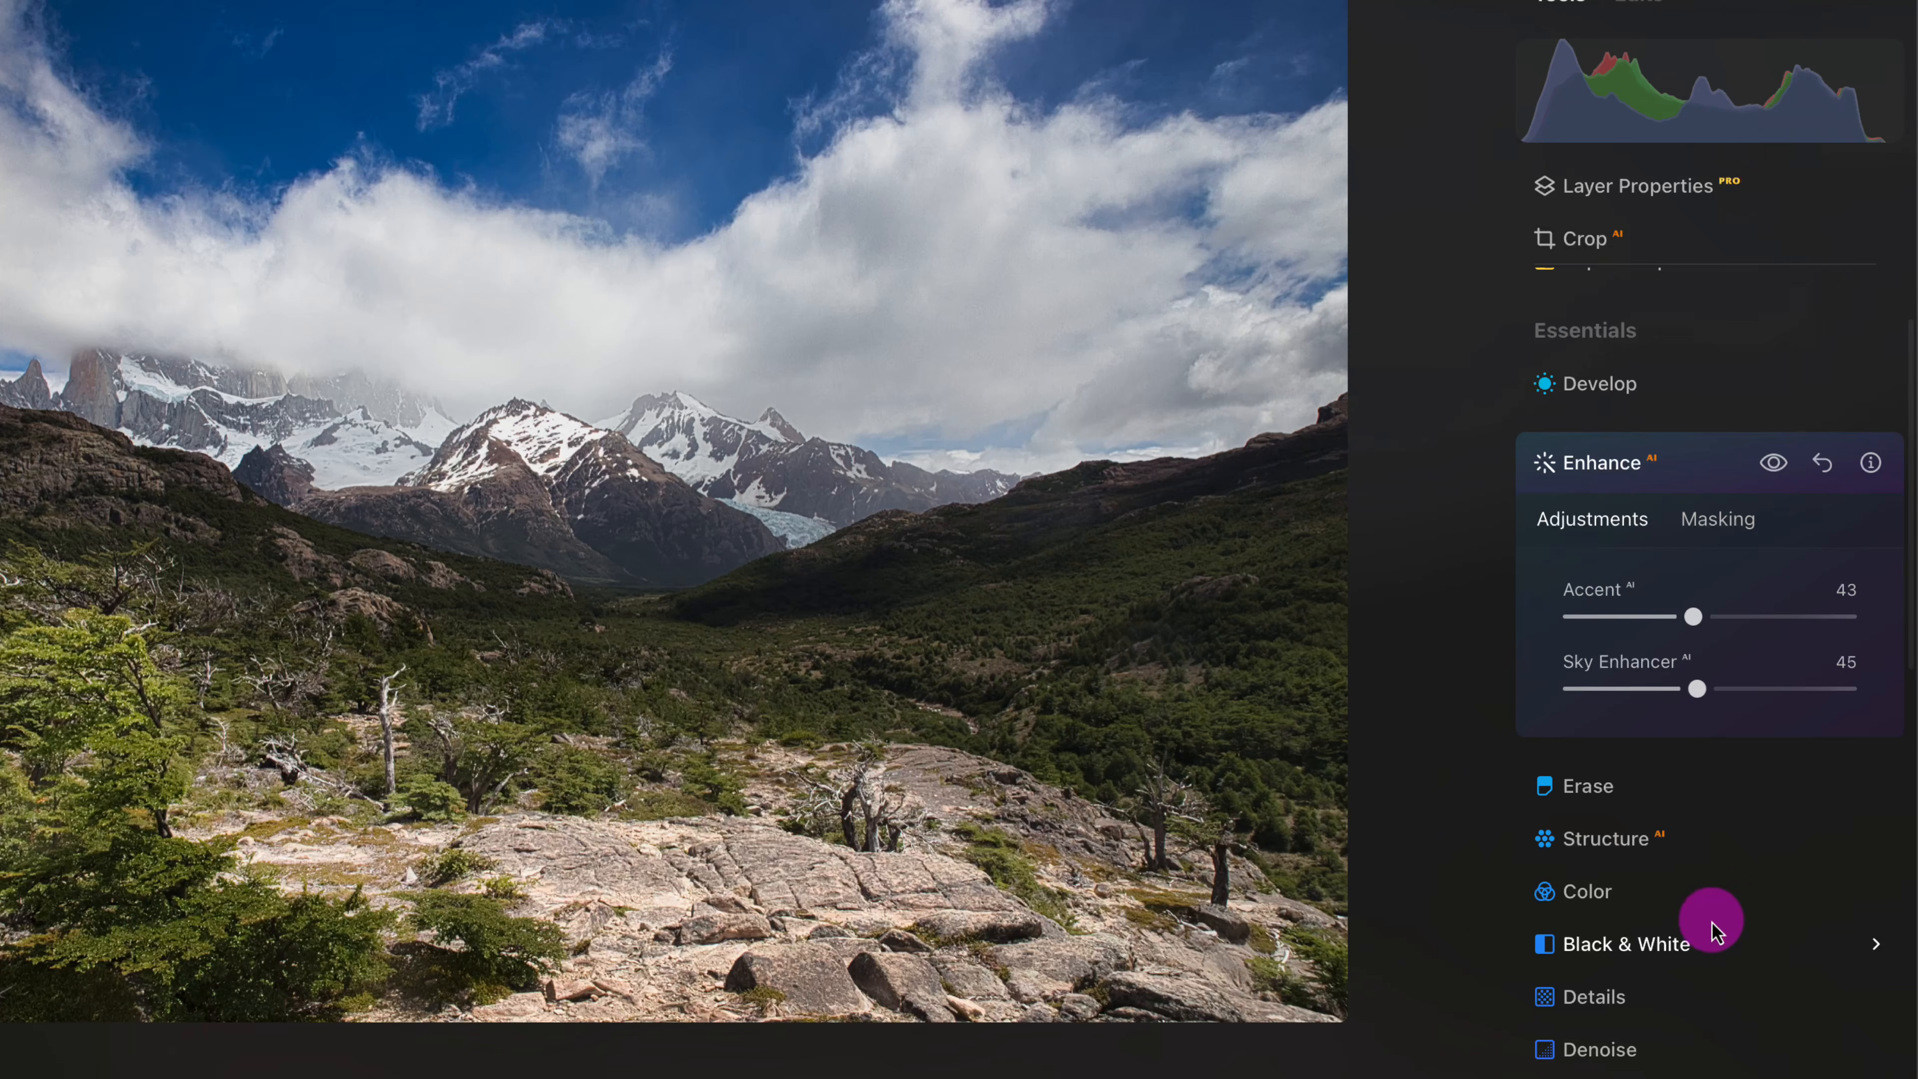
scroll(1711, 926, "down", 2)
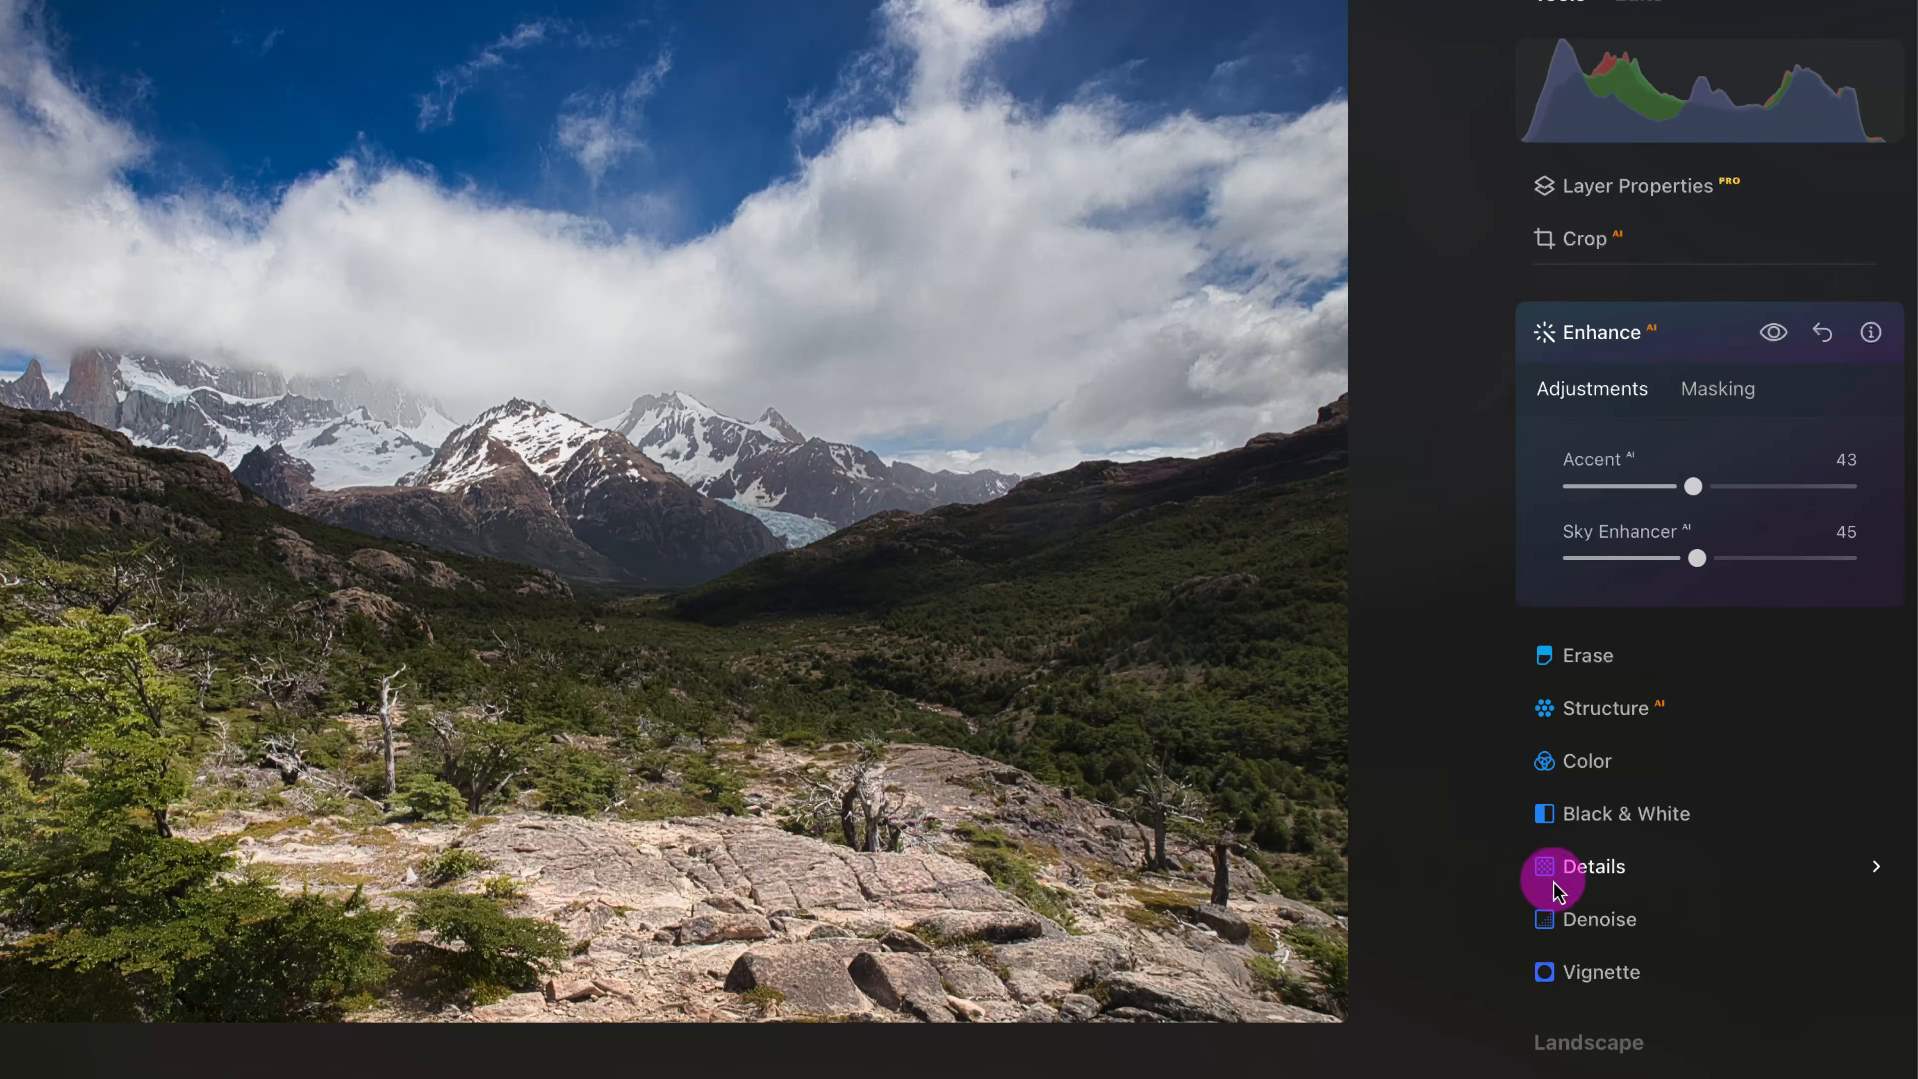
- Readjust the existing Relight edit on the mountain valley photo to Brightness Near 40, Brightness Far -39 and Depth 49
scroll(1558, 891, "down", 7)
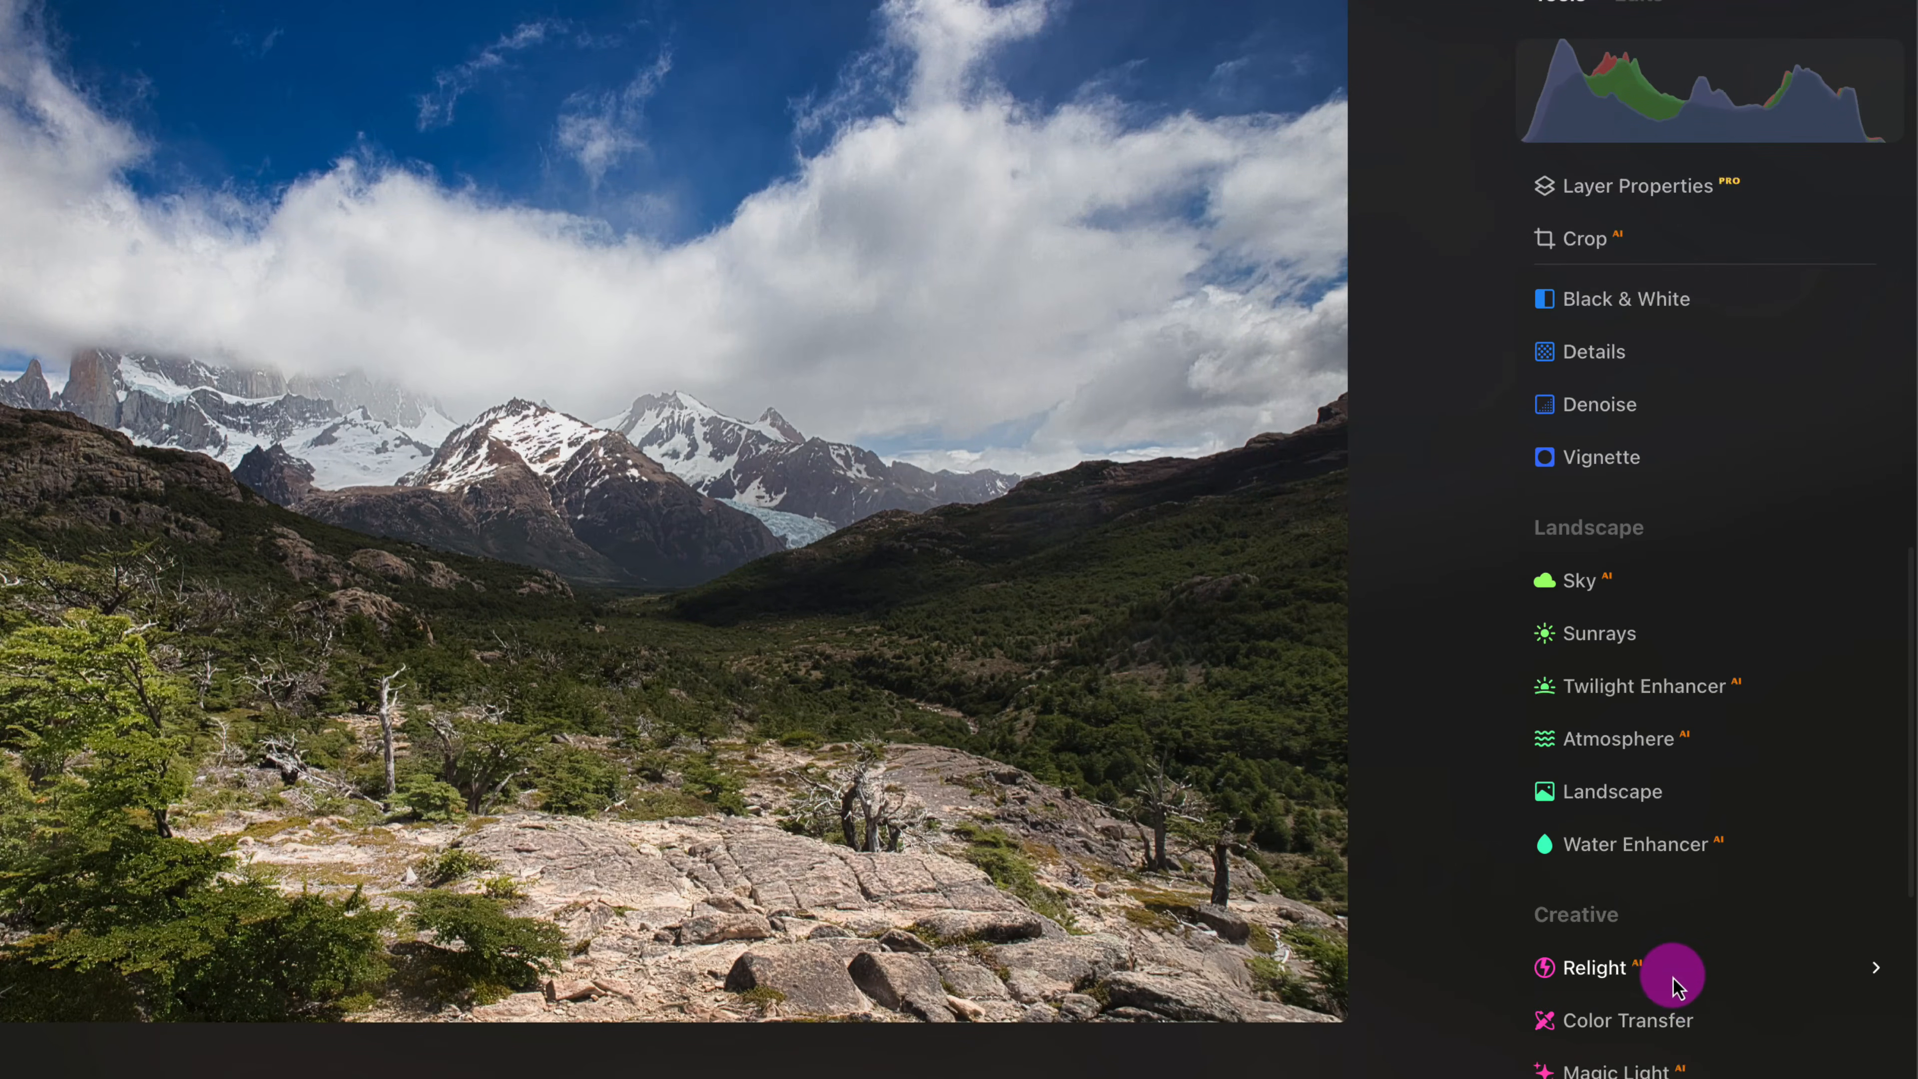
left_click(1673, 981)
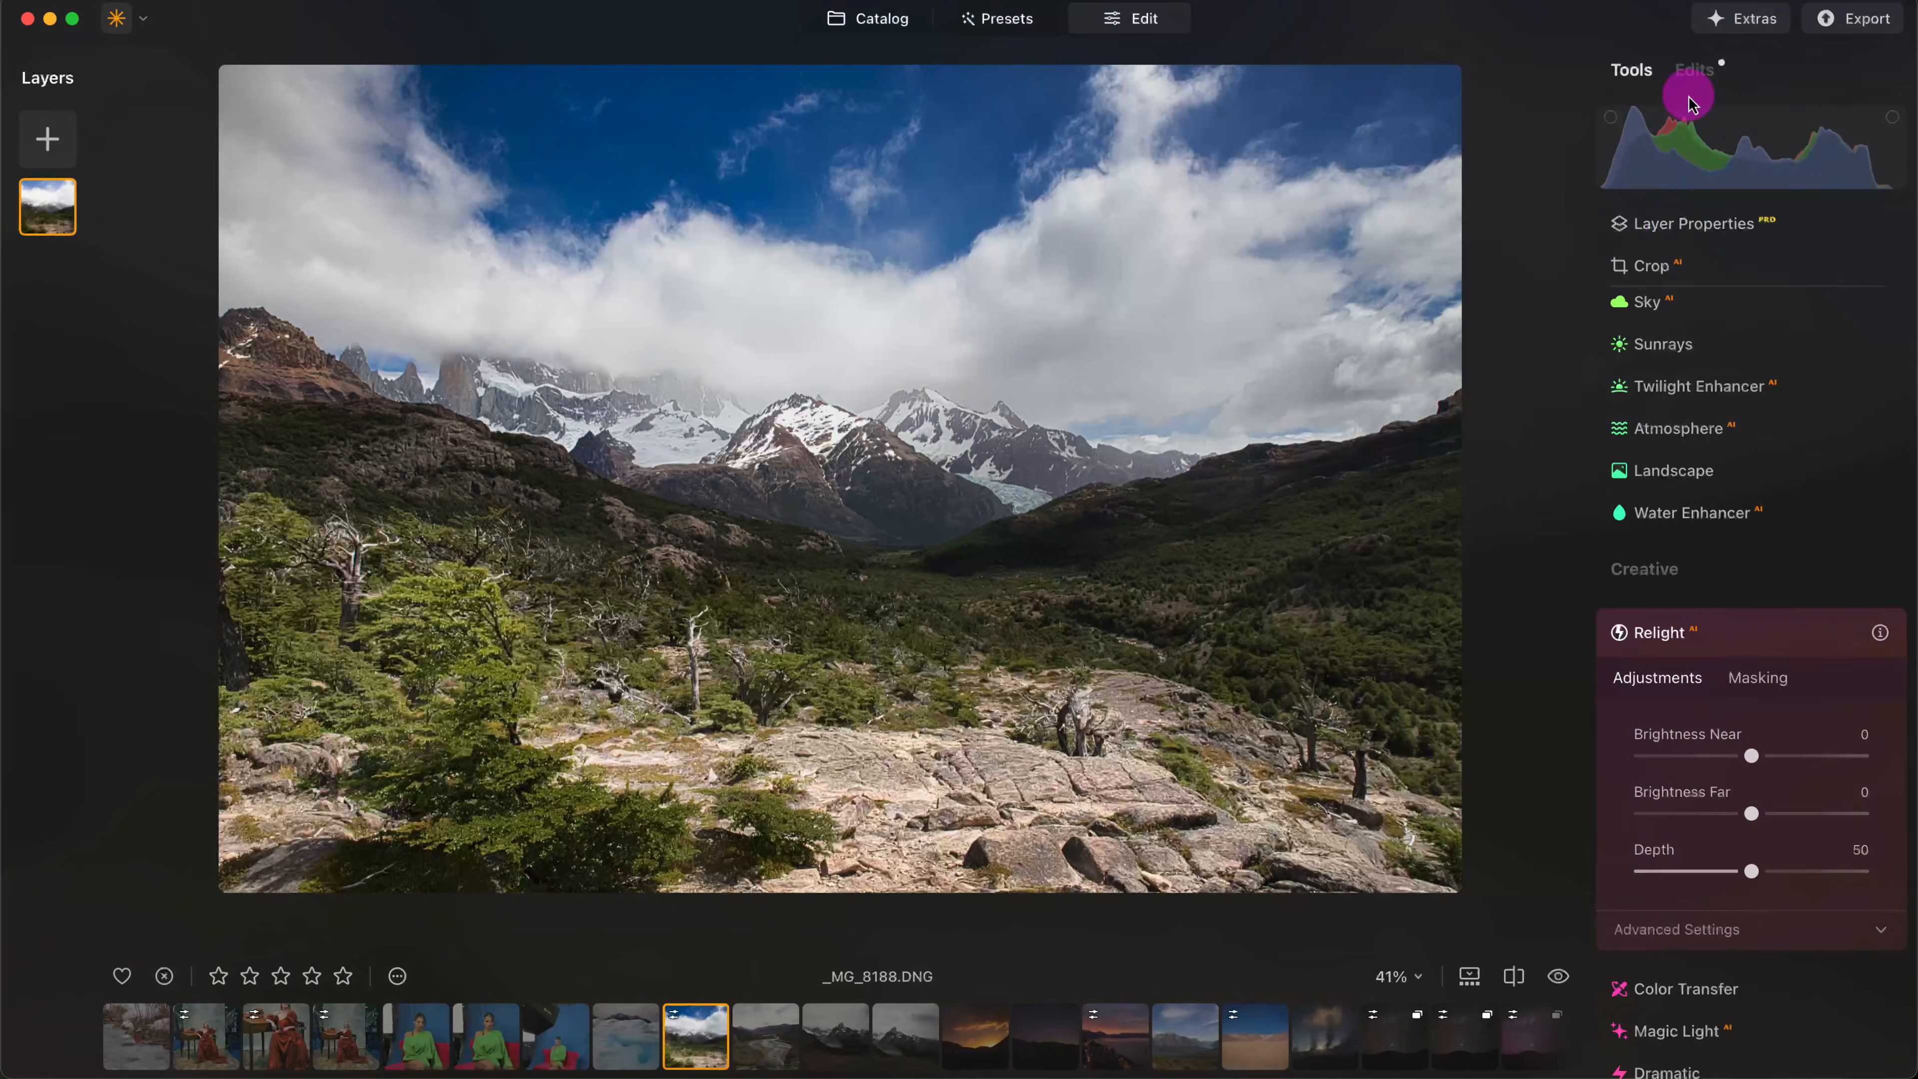
left_click(1695, 73)
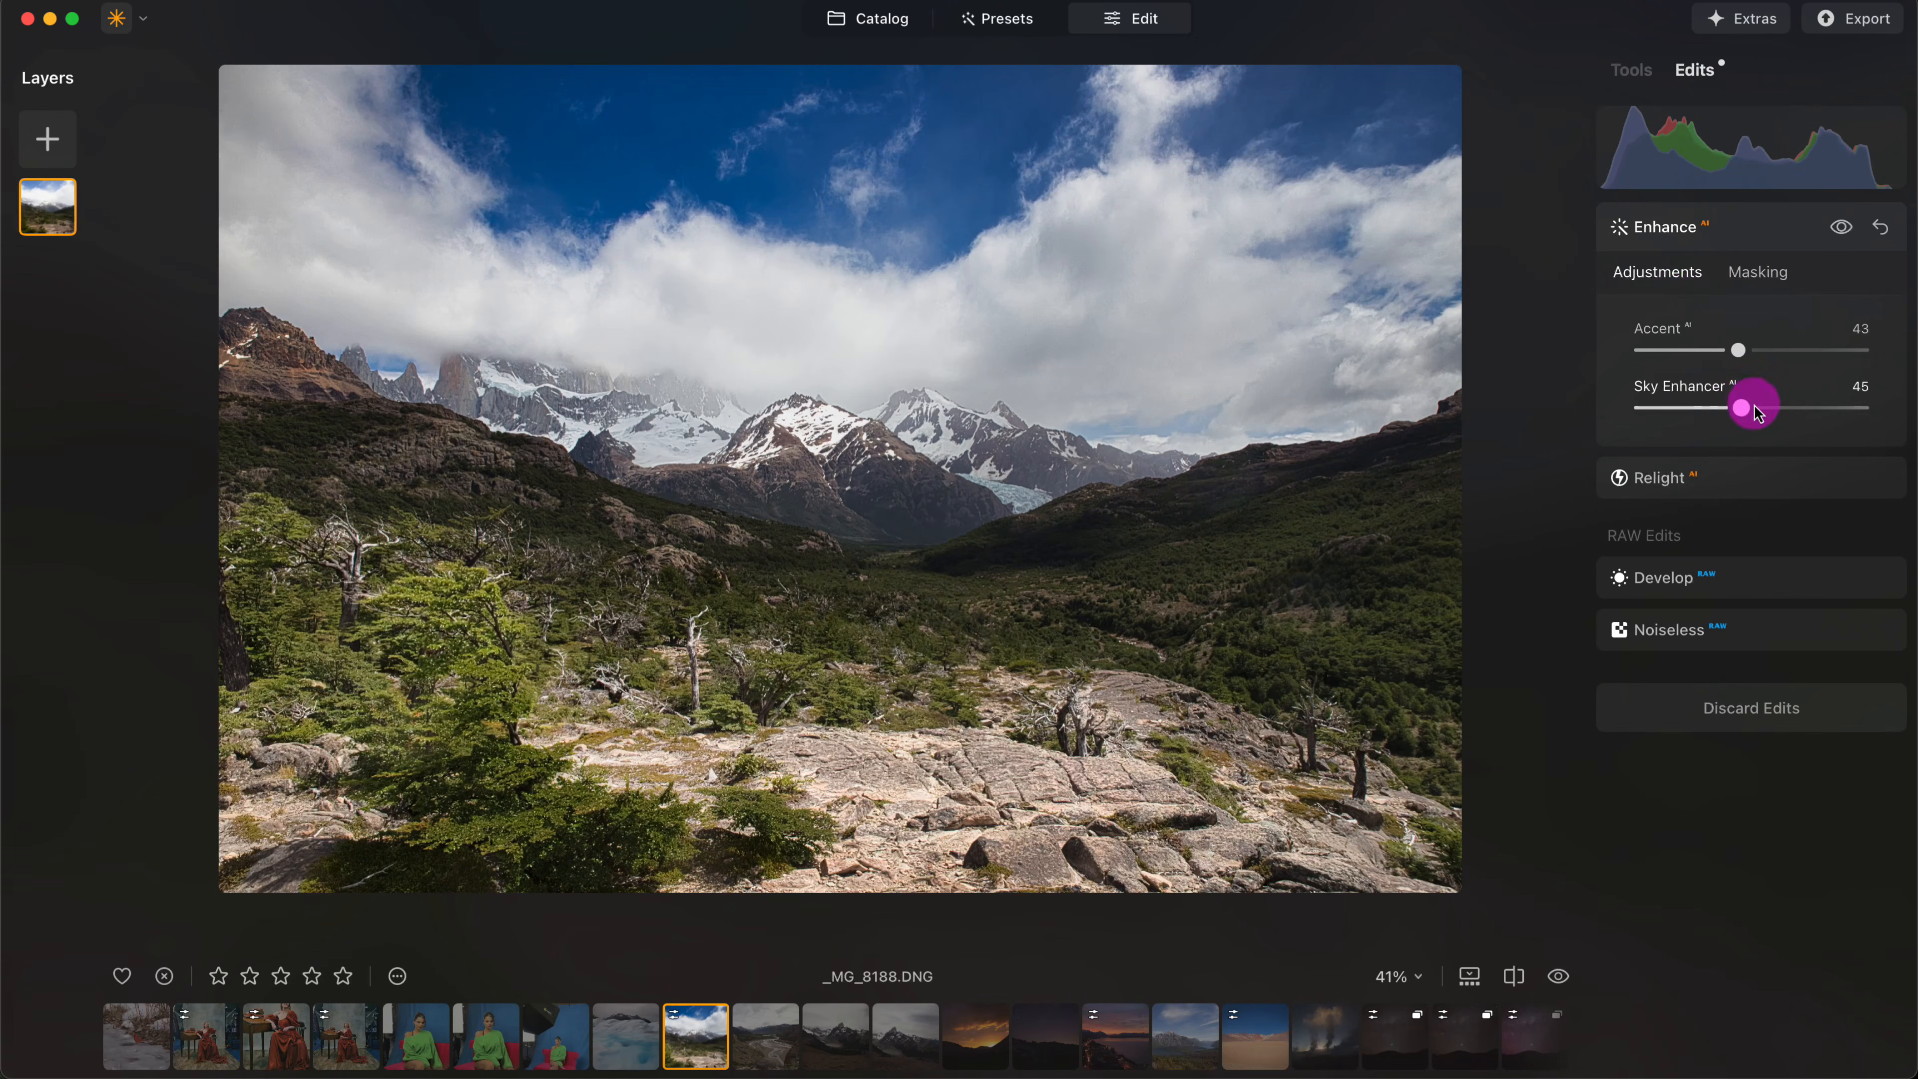
left_click(1703, 489)
left_click(1818, 413)
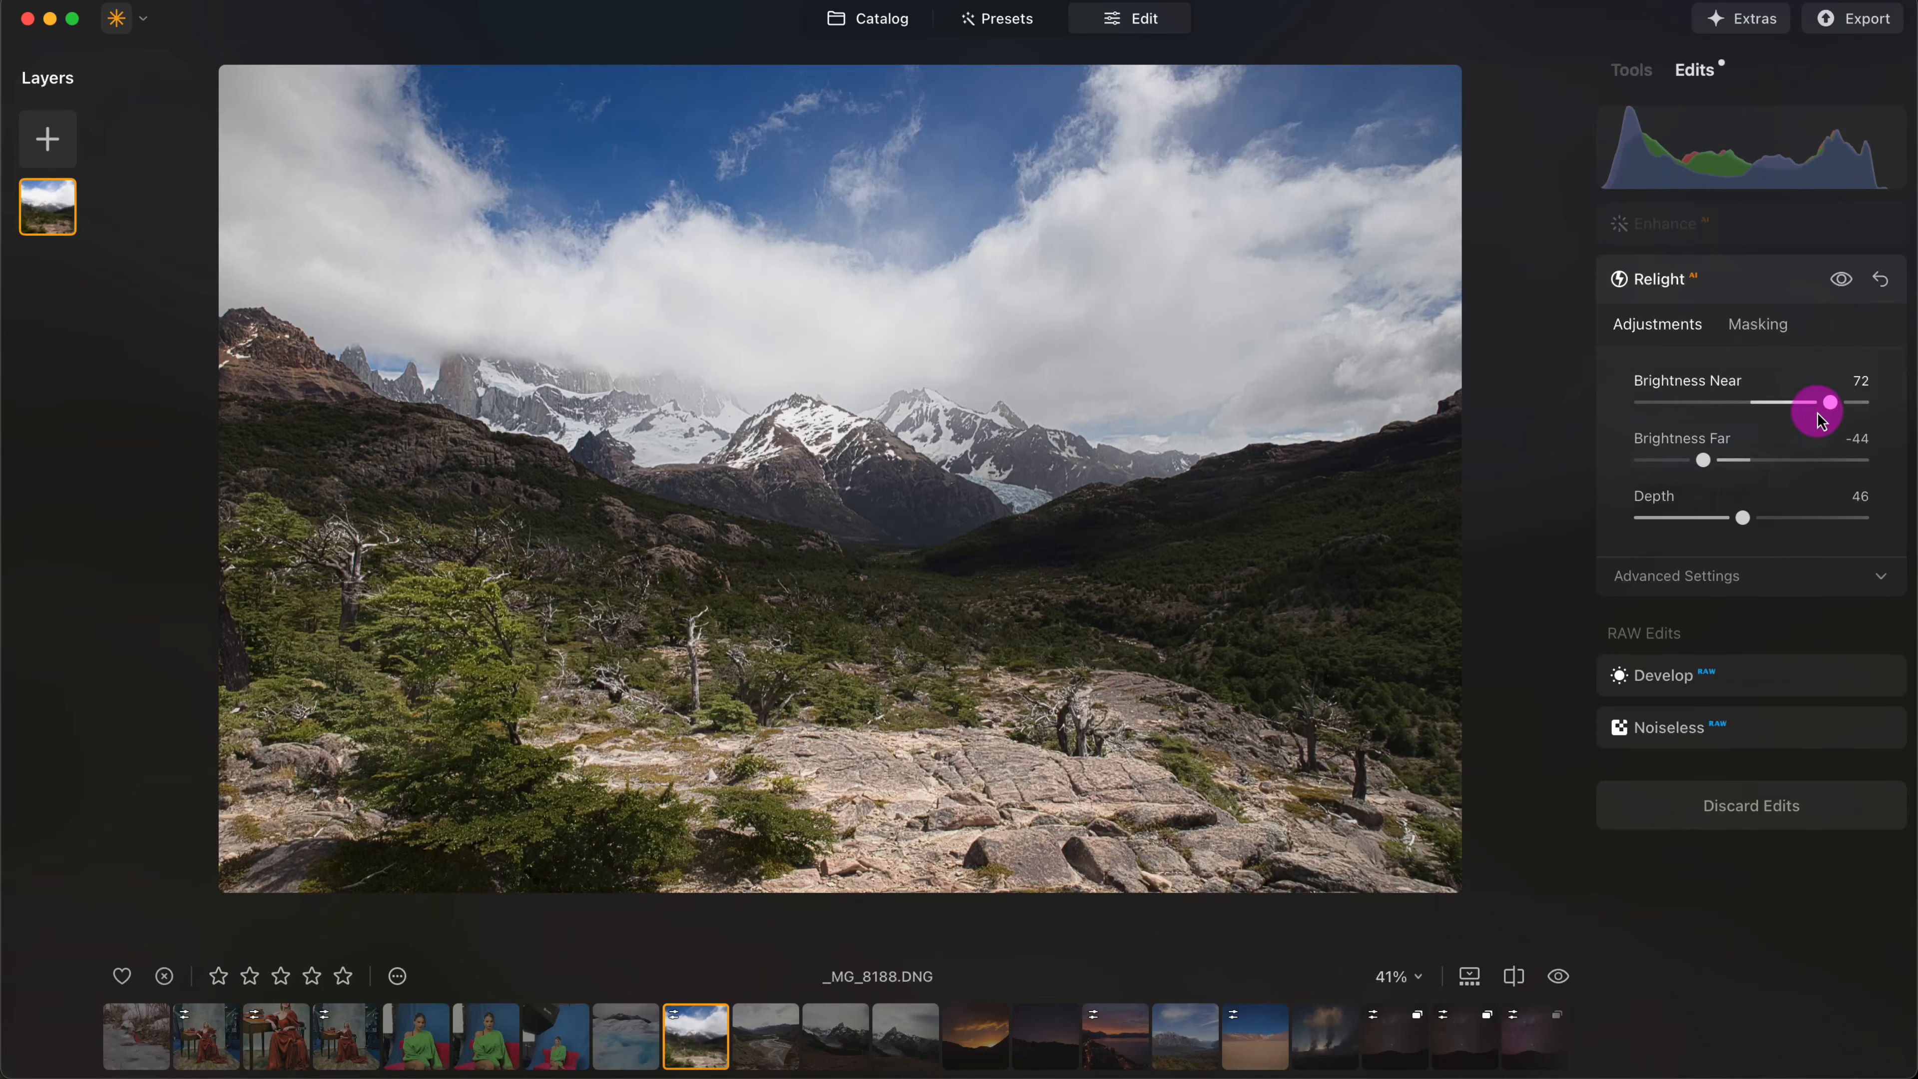
left_click_drag(1828, 408, 1794, 408)
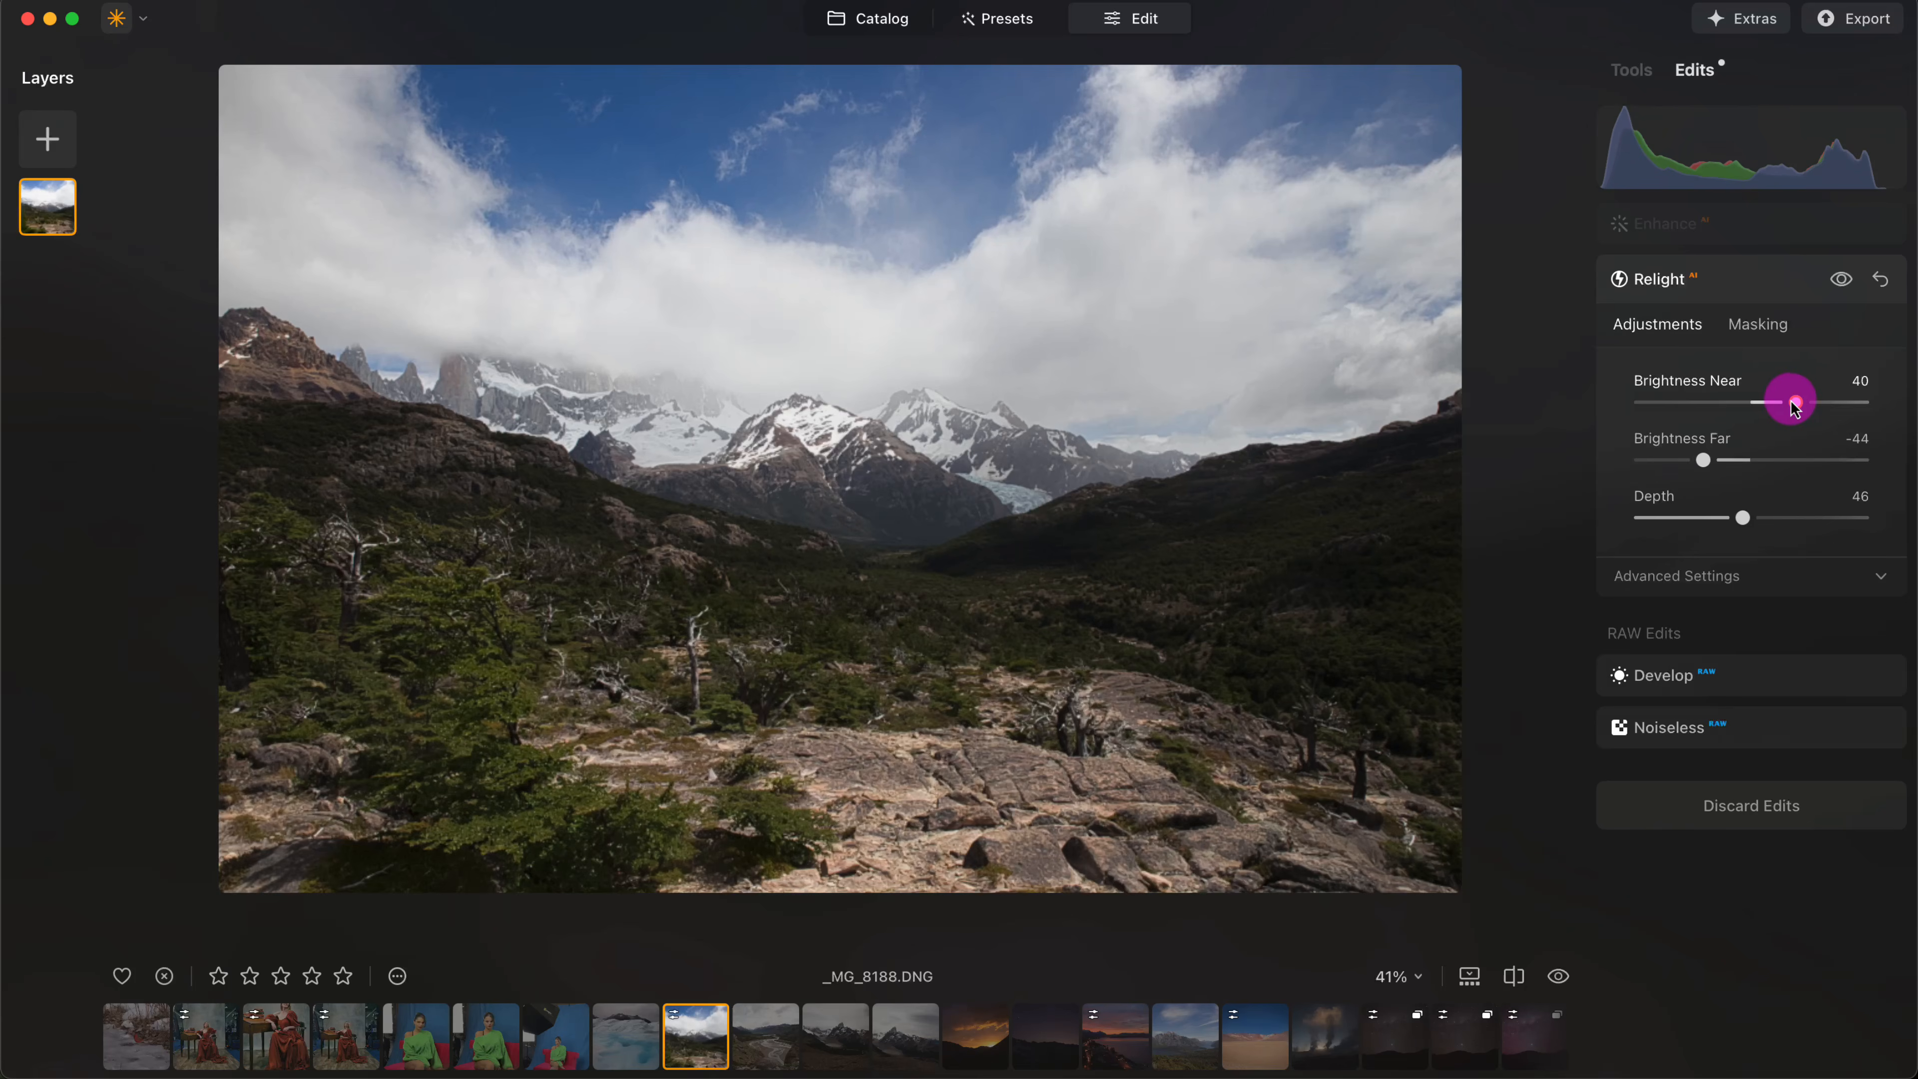
left_click(1722, 460)
mouse_move(1695, 461)
left_mouse_down()
mouse_move(1662, 459)
mouse_move(1708, 461)
left_mouse_up()
mouse_move(1741, 520)
left_mouse_down()
mouse_move(1802, 517)
mouse_move(1661, 515)
mouse_move(1750, 517)
left_mouse_up()
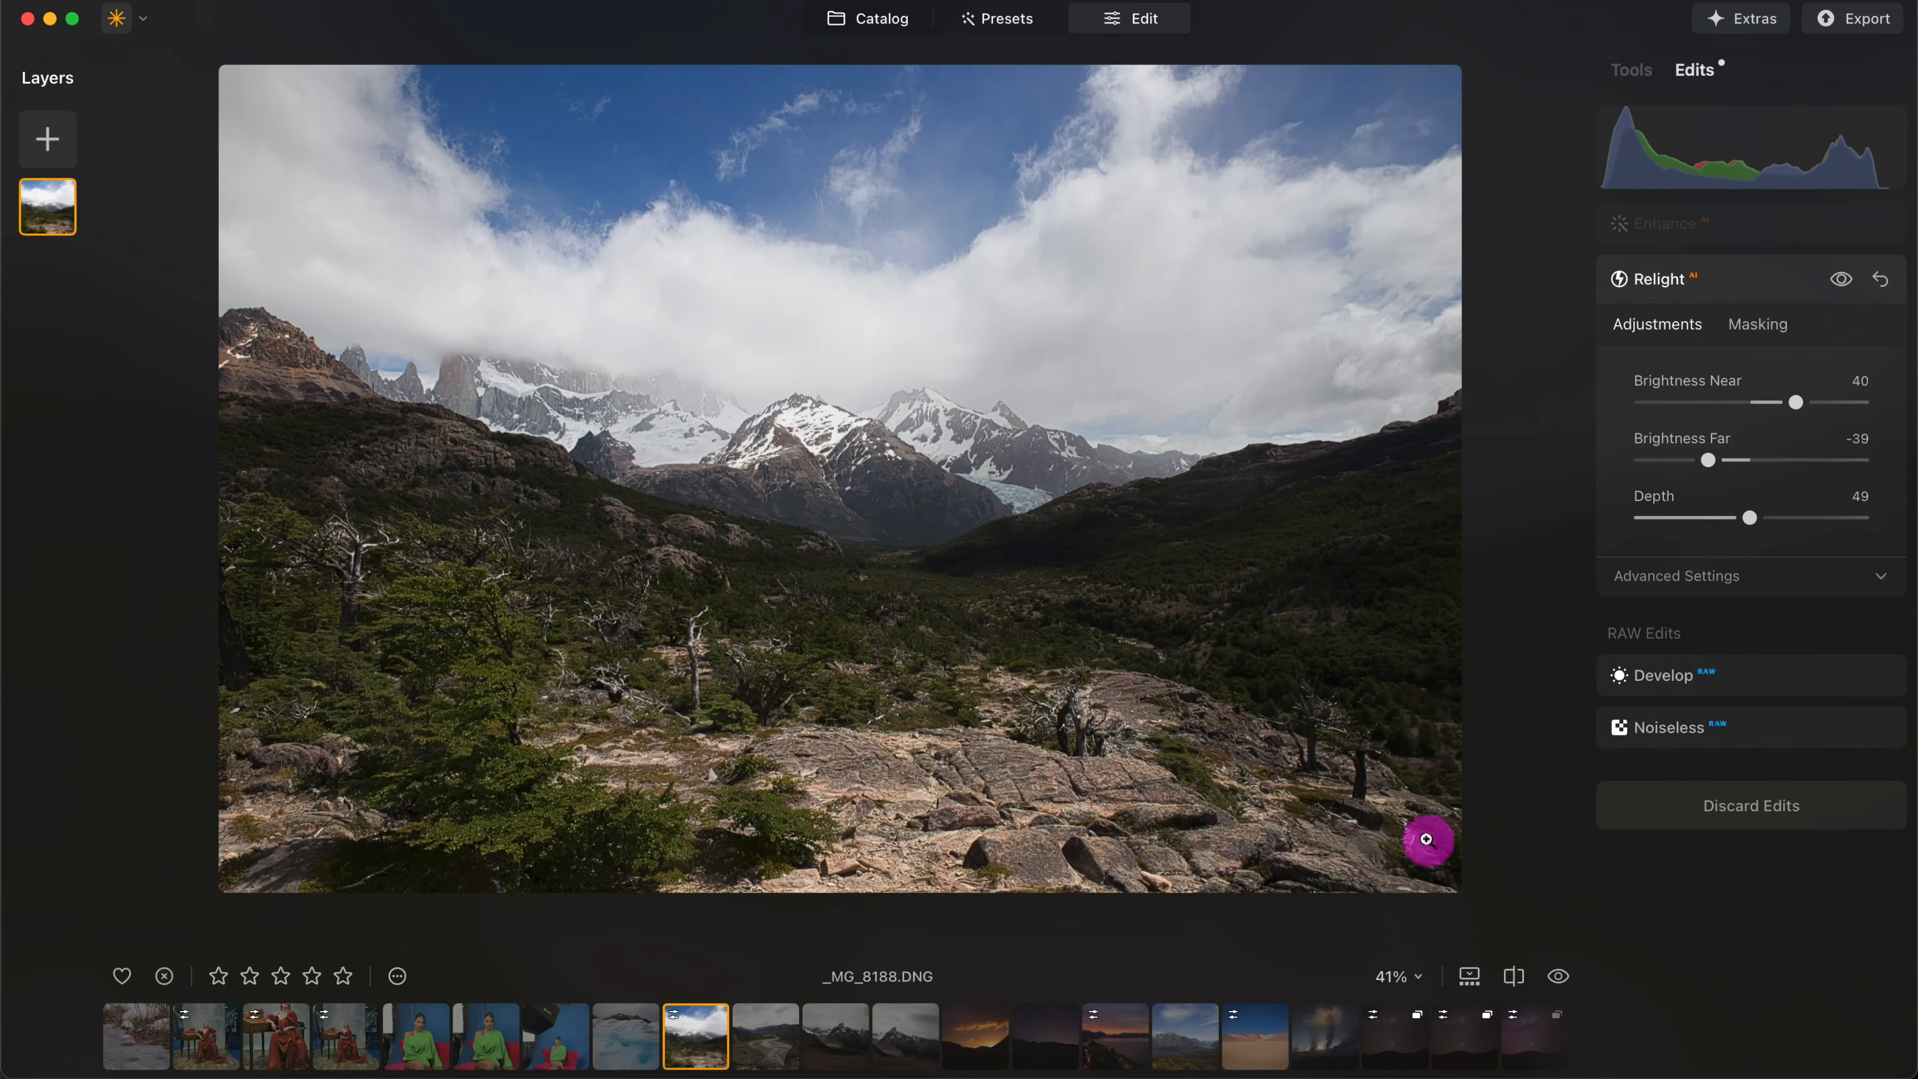
- Compare the relit valley photo with its original in a before/after split, moving the divider just right of the image's centre
left_click(1514, 975)
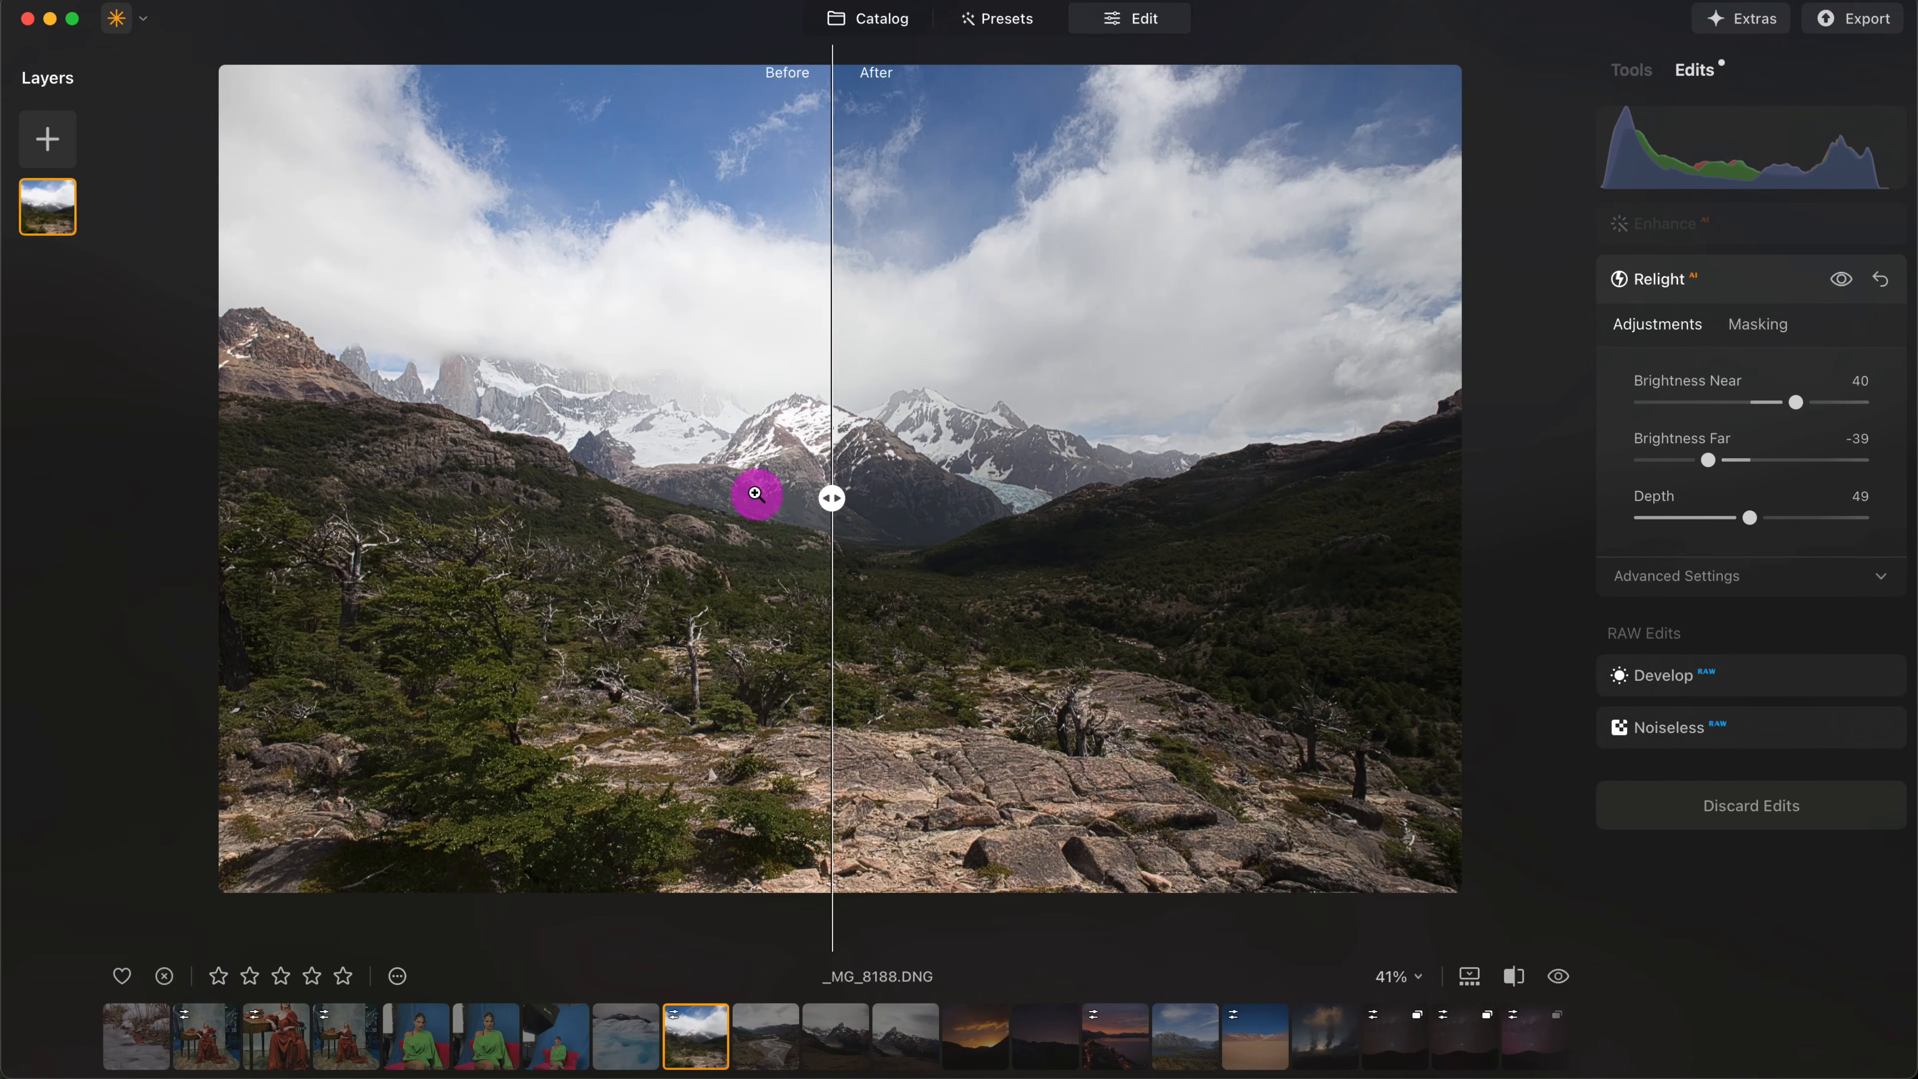
left_click_drag(828, 503, 939, 495)
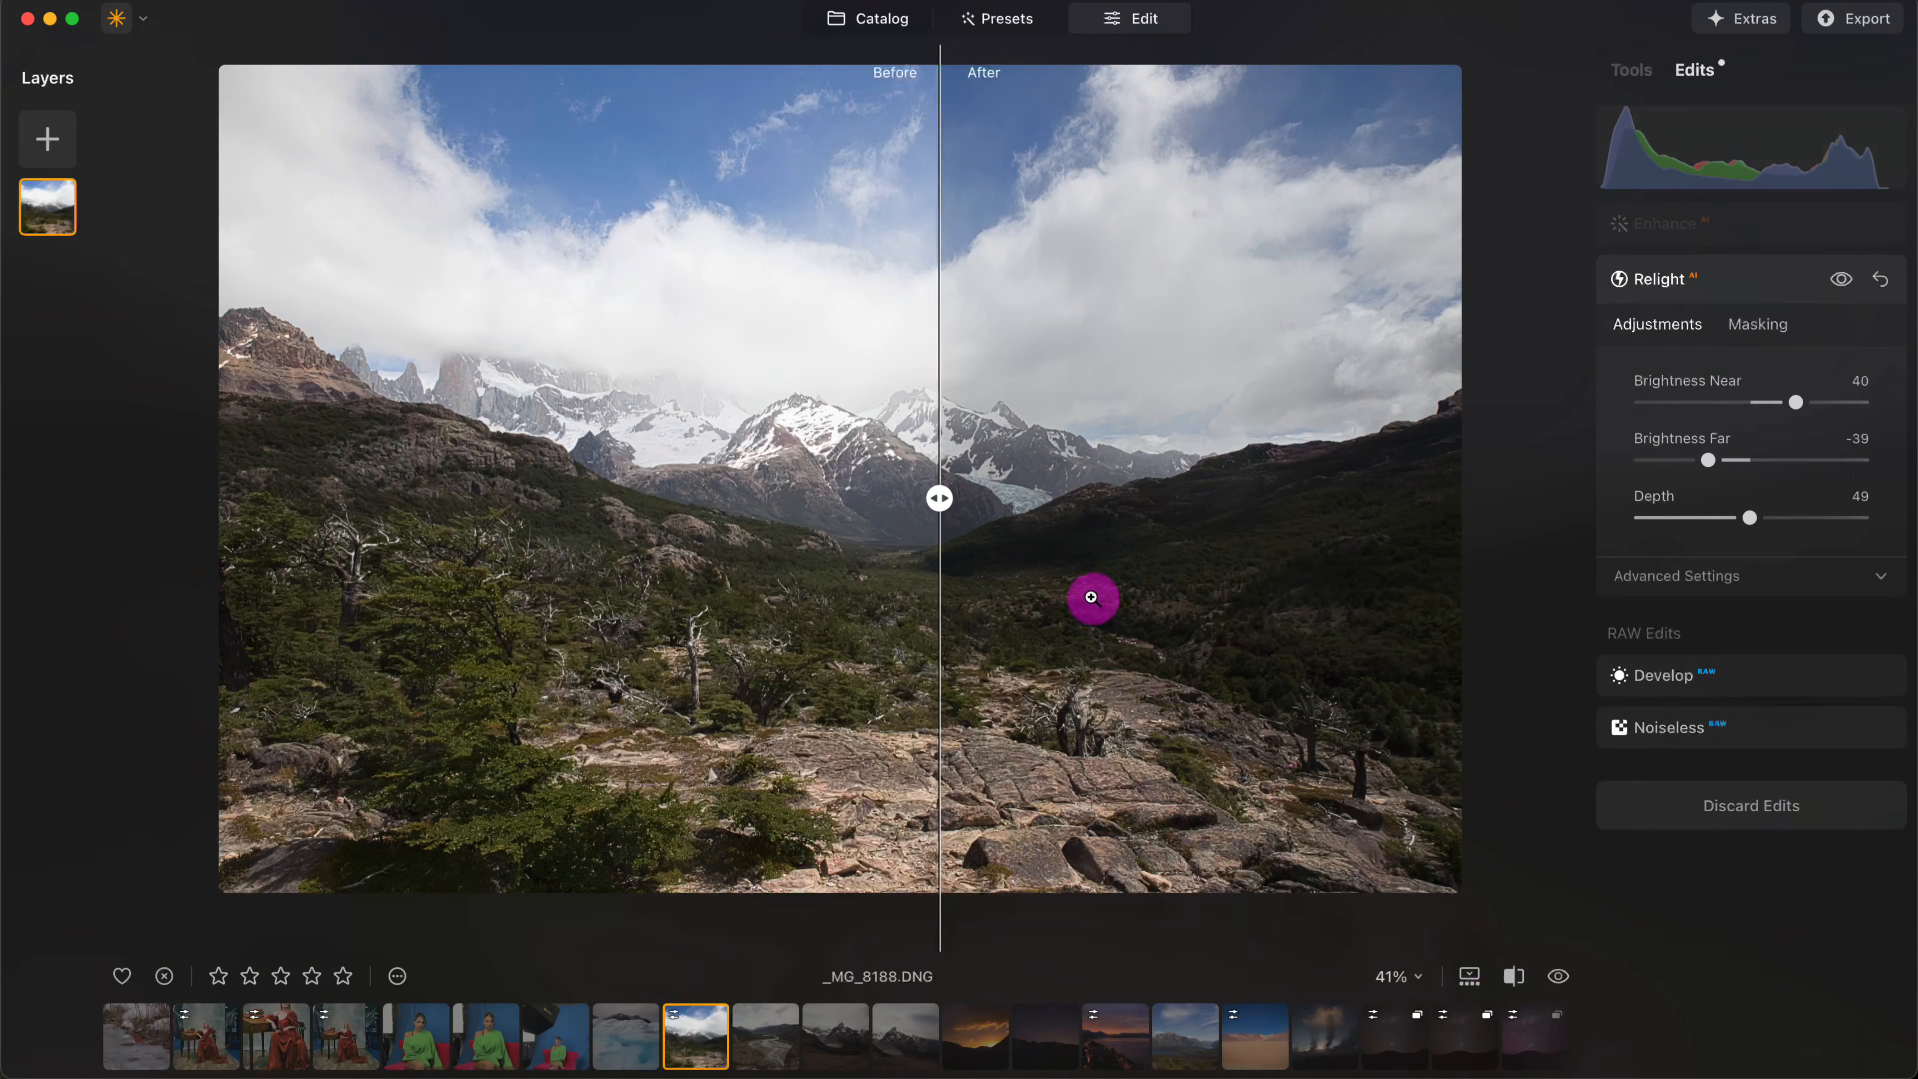
mouse_move(936, 498)
left_mouse_down()
mouse_move(484, 505)
mouse_move(1147, 497)
mouse_move(935, 496)
left_mouse_up()
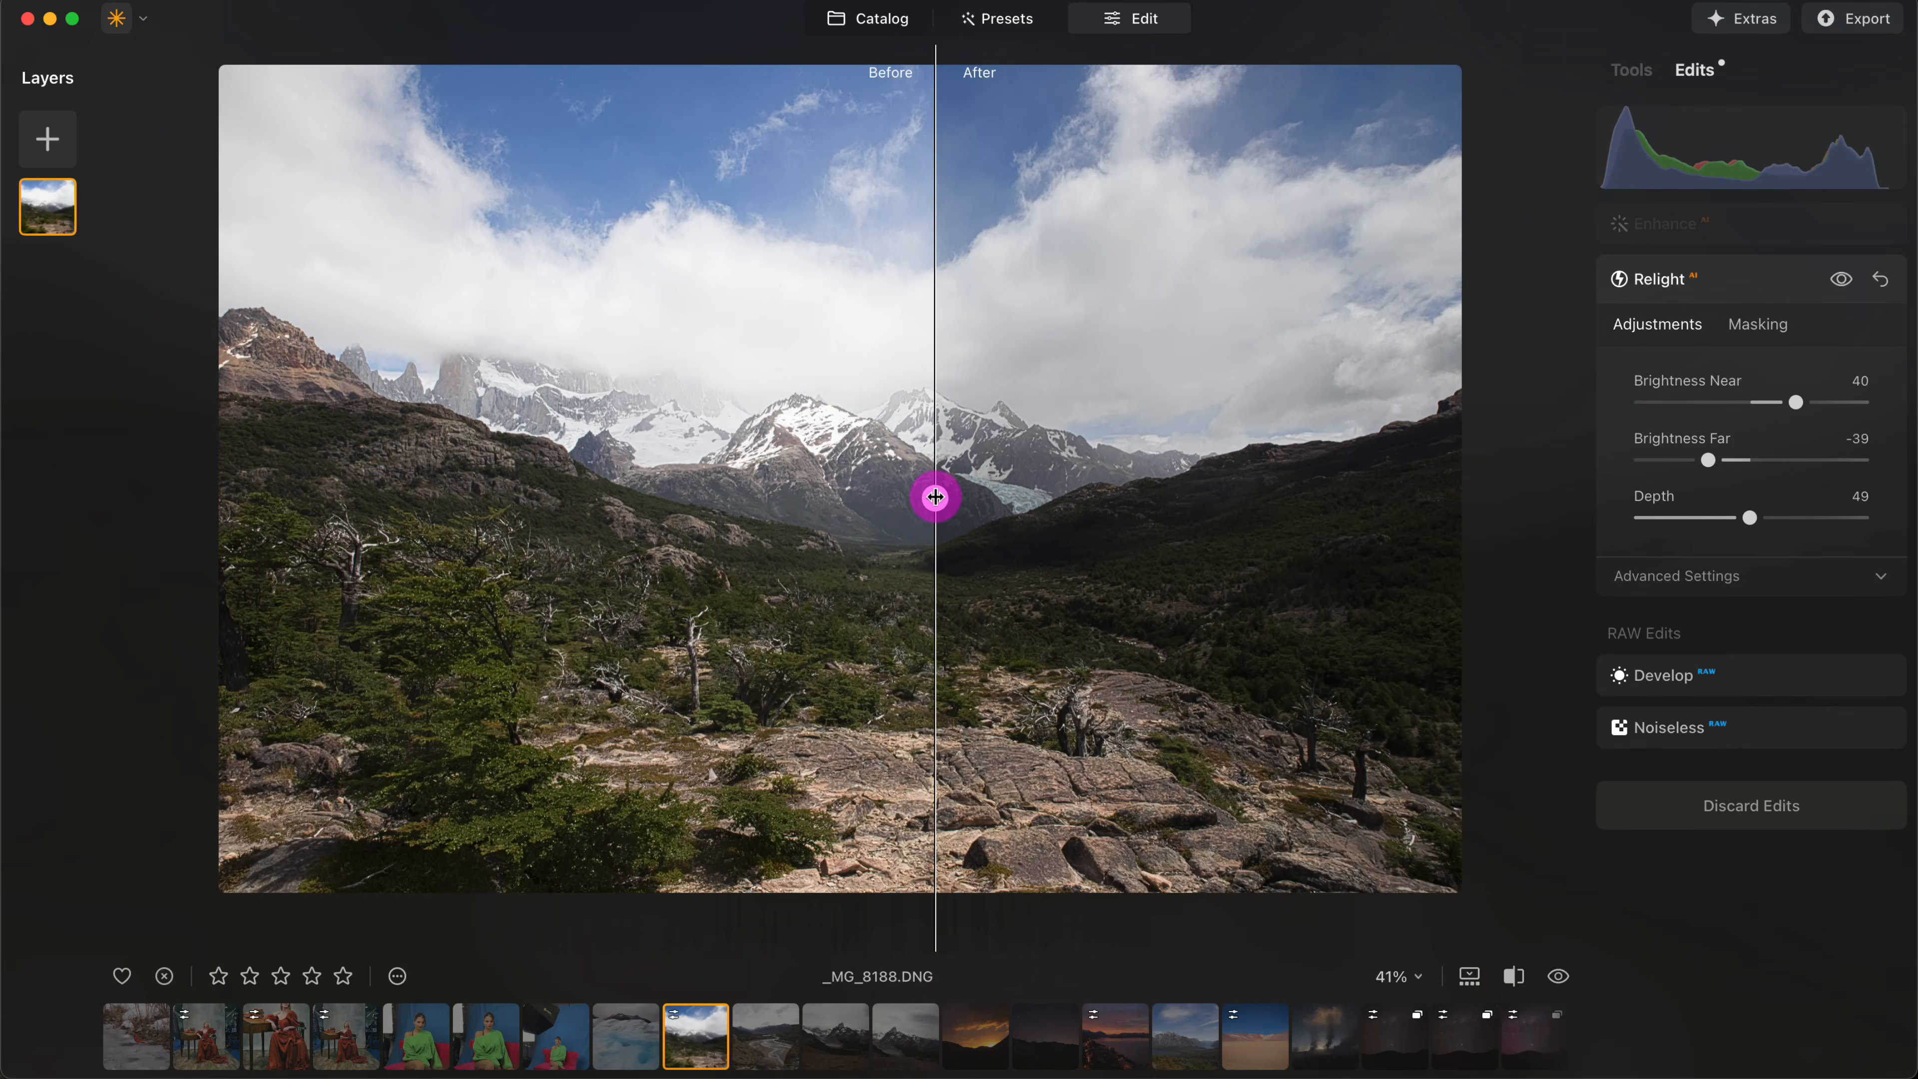
left_click(1515, 976)
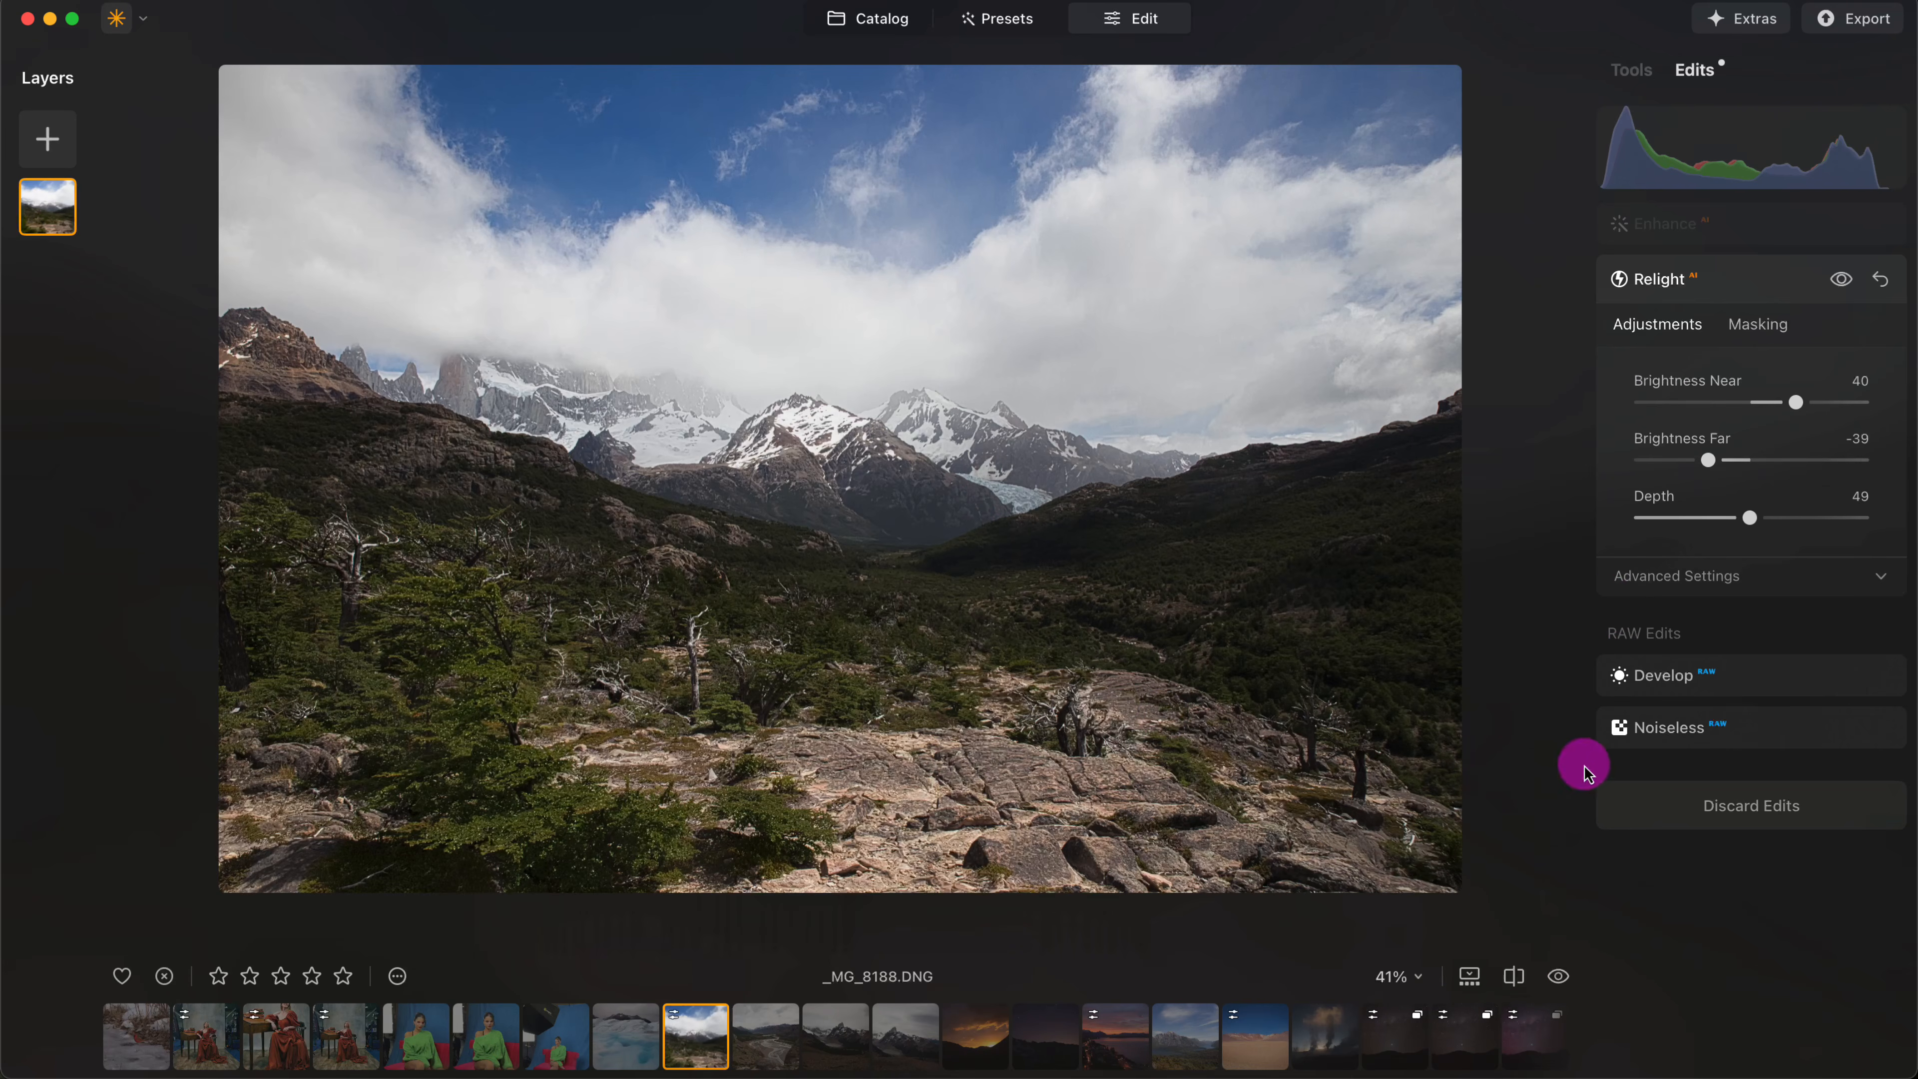
- Adjust the valley photo's color with Vibrance 42 and Saturation 5
left_click(1632, 69)
left_click(1732, 681)
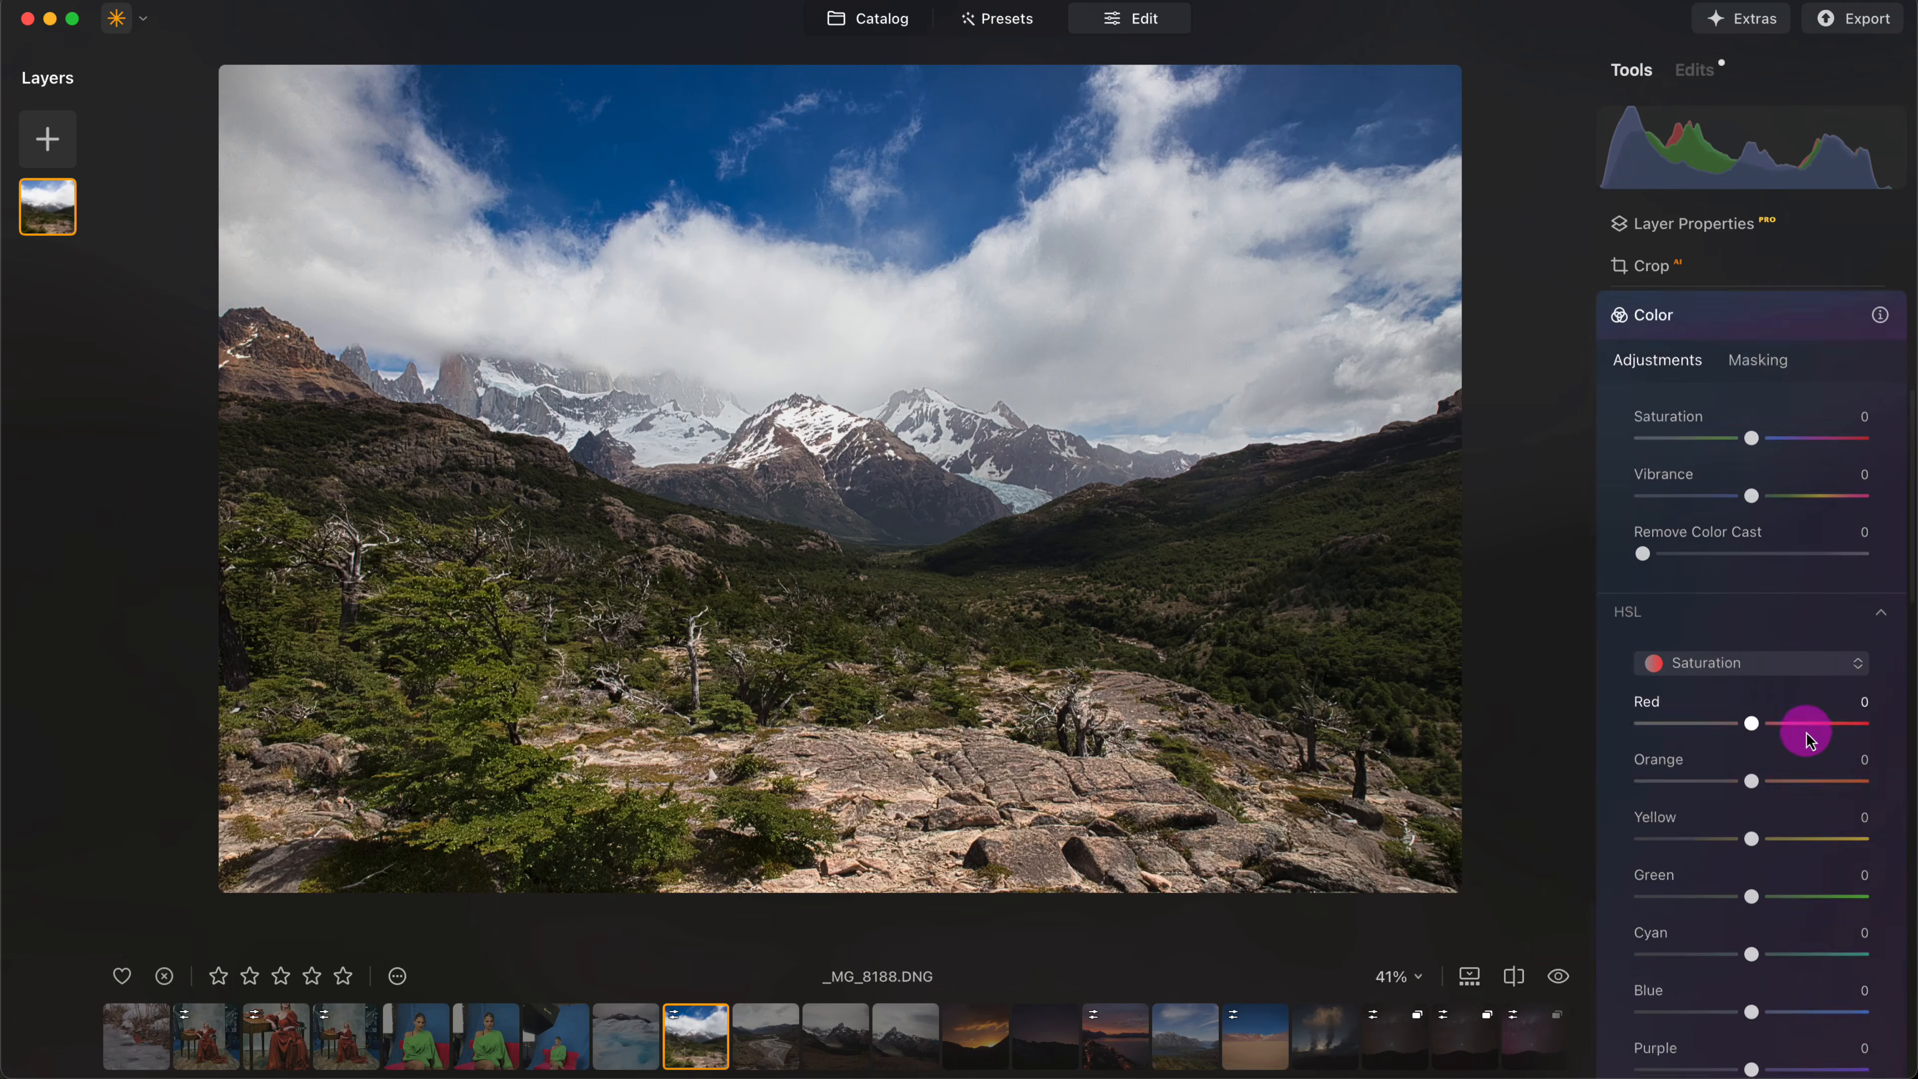
scroll(1769, 772, "down", 3)
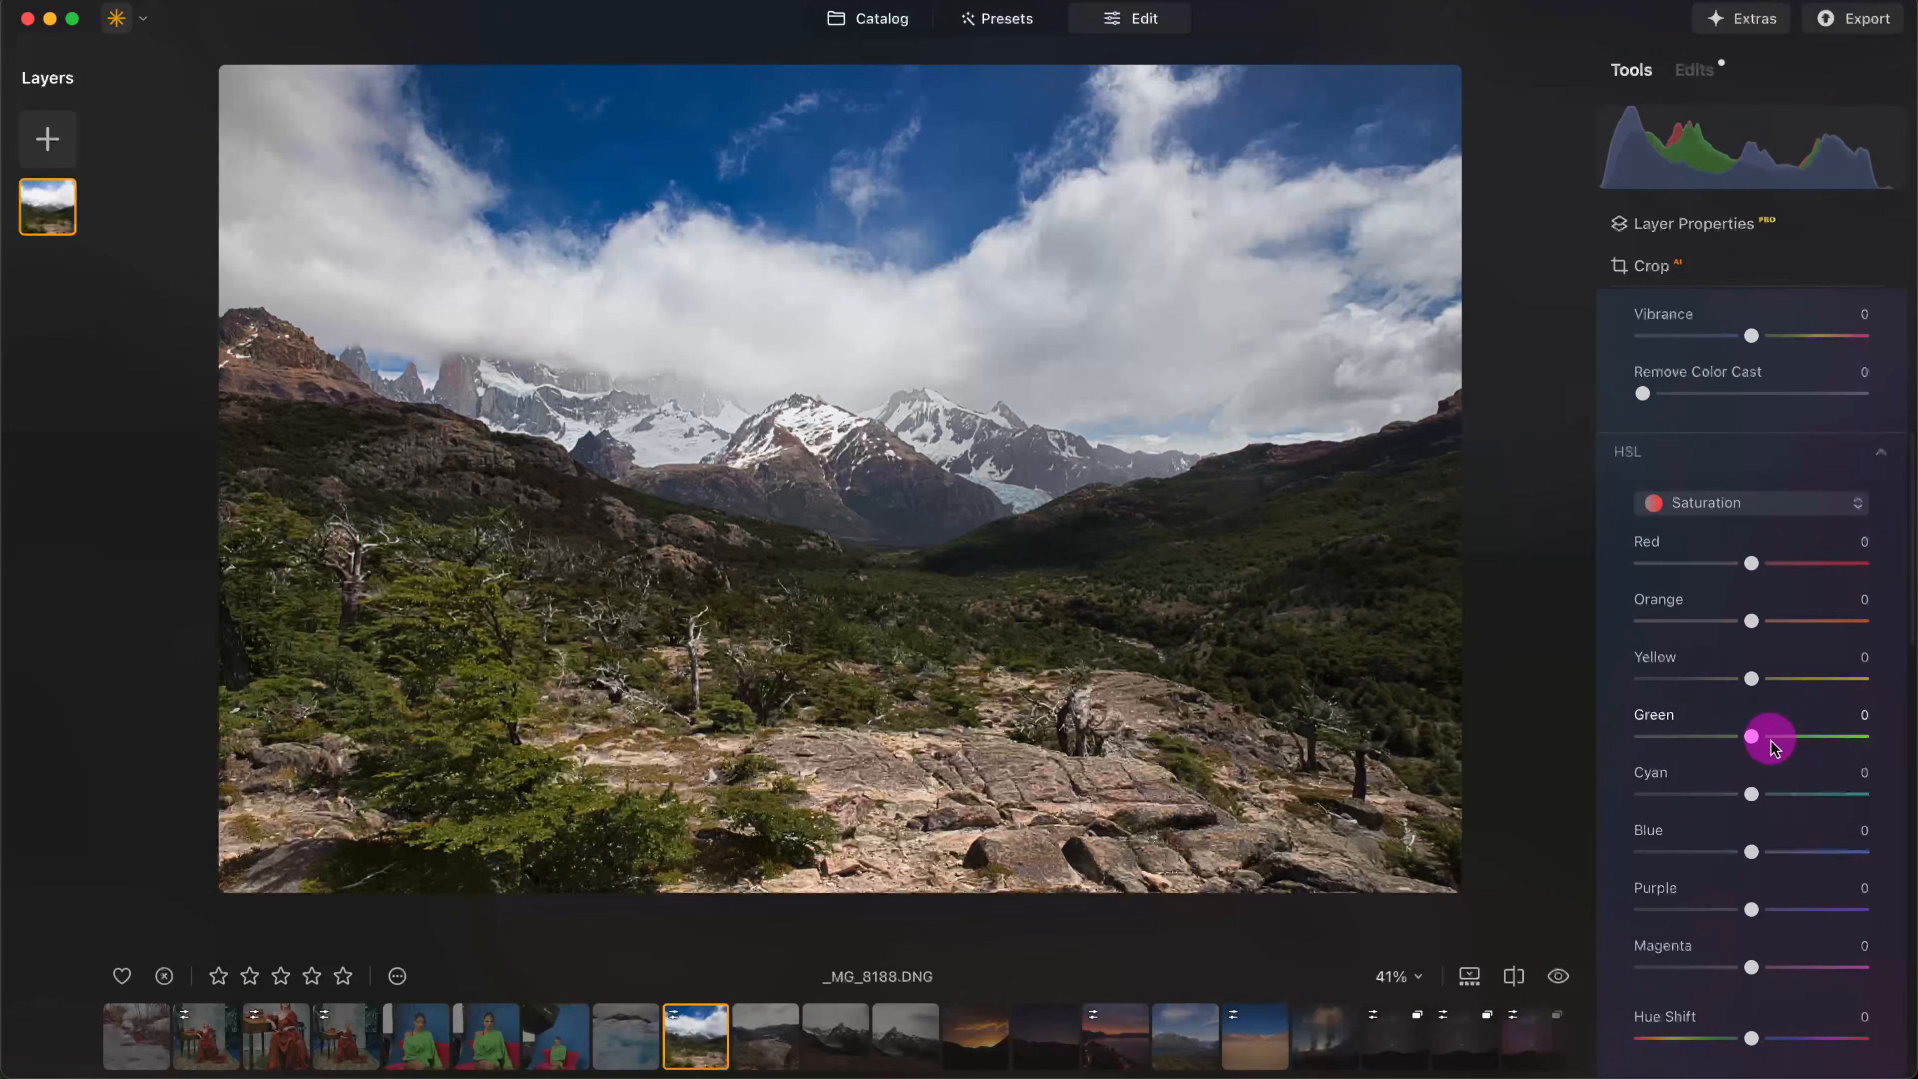
scroll(1773, 744, "up", 3)
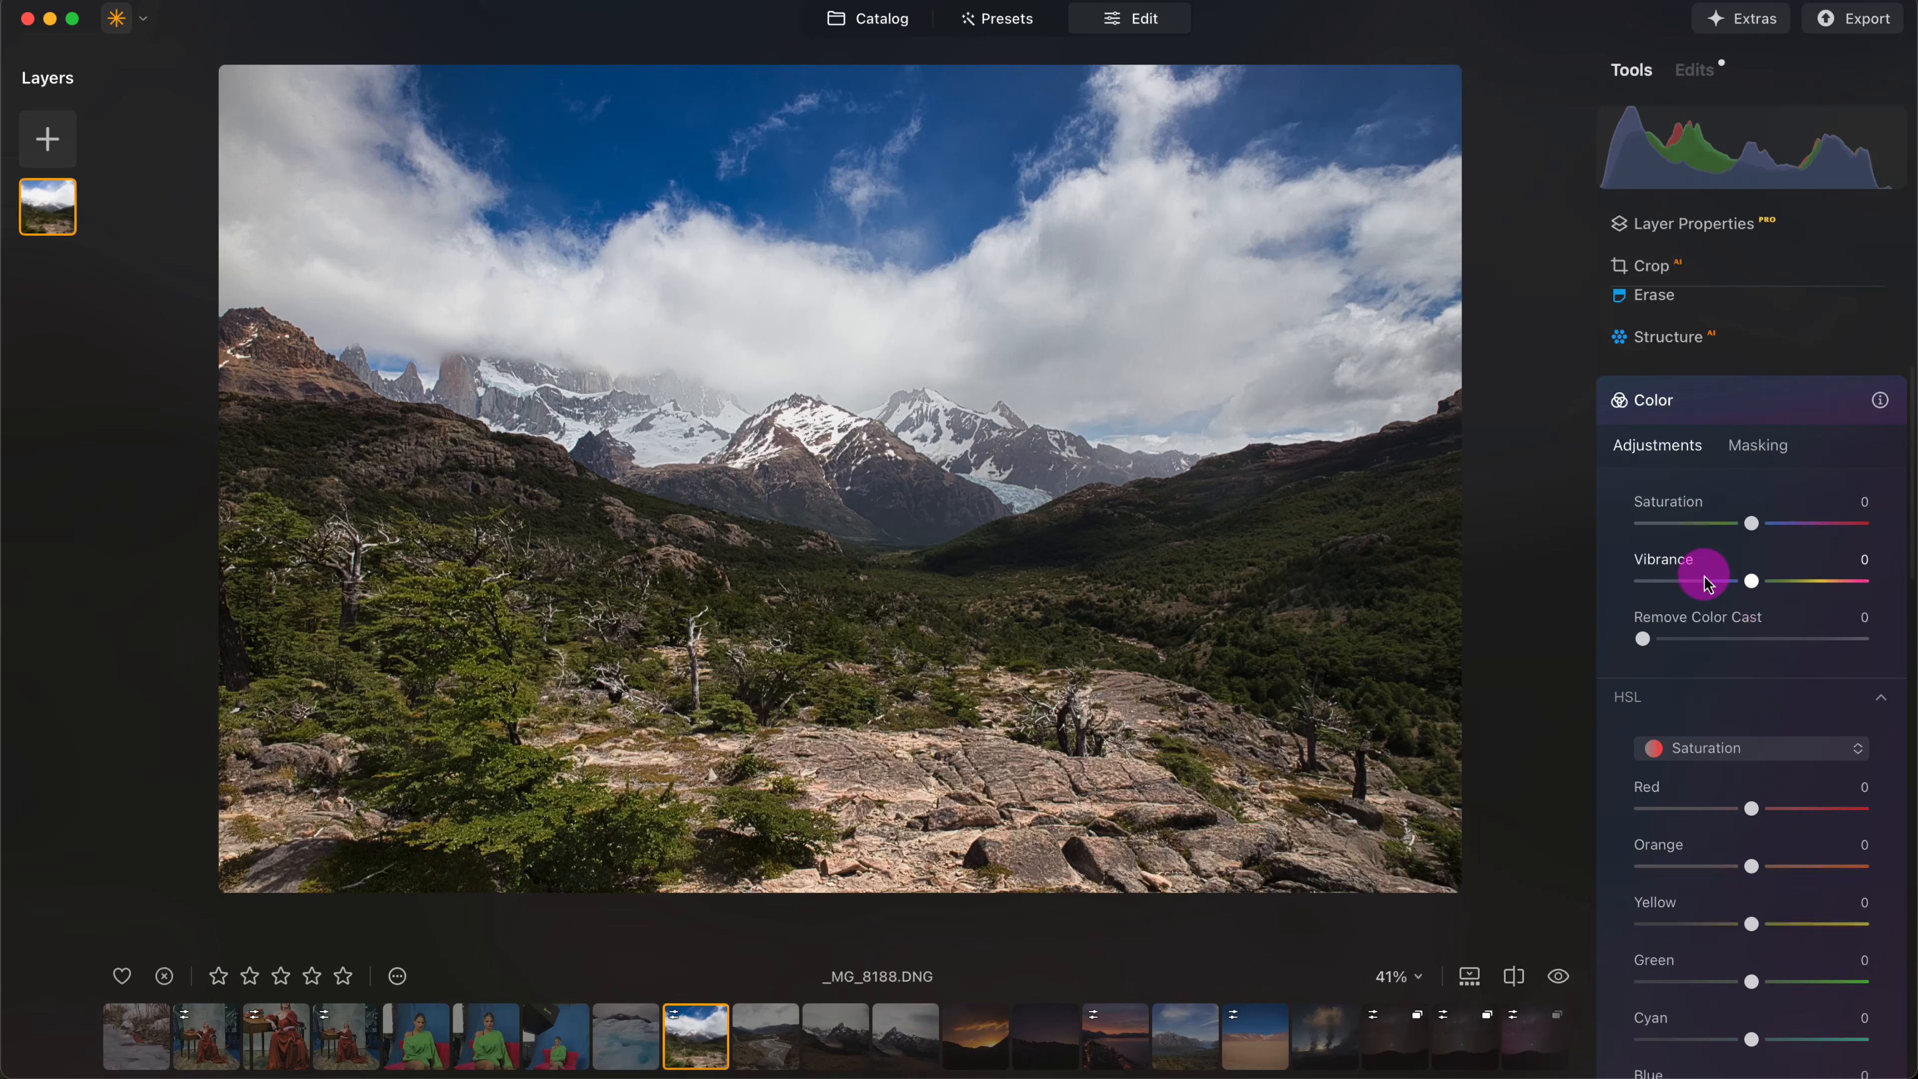
left_click_drag(1751, 581, 1772, 581)
scroll(1775, 590, "down", 2)
left_click_drag(1769, 497, 1759, 440)
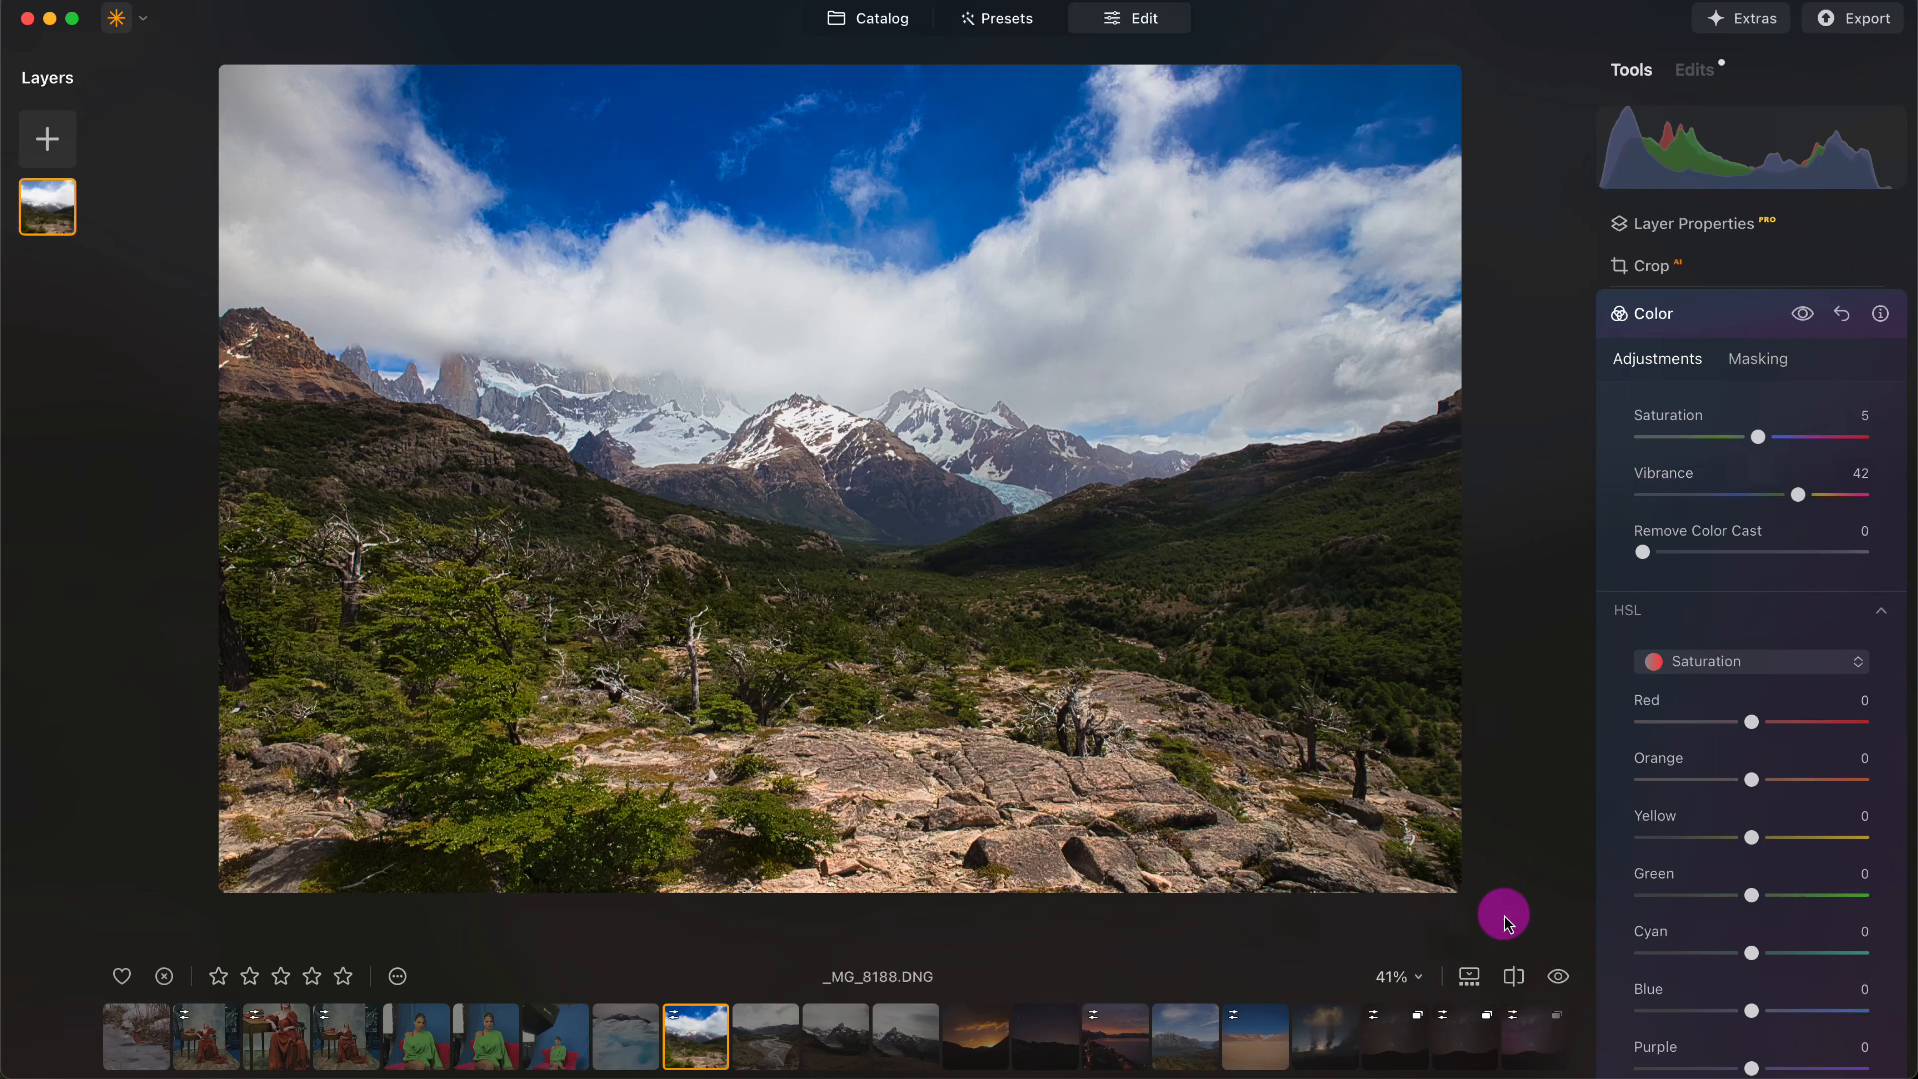
- Check the color-adjusted valley photo against its original in a before/after split, shifting the divider slightly farther right
left_click(1513, 976)
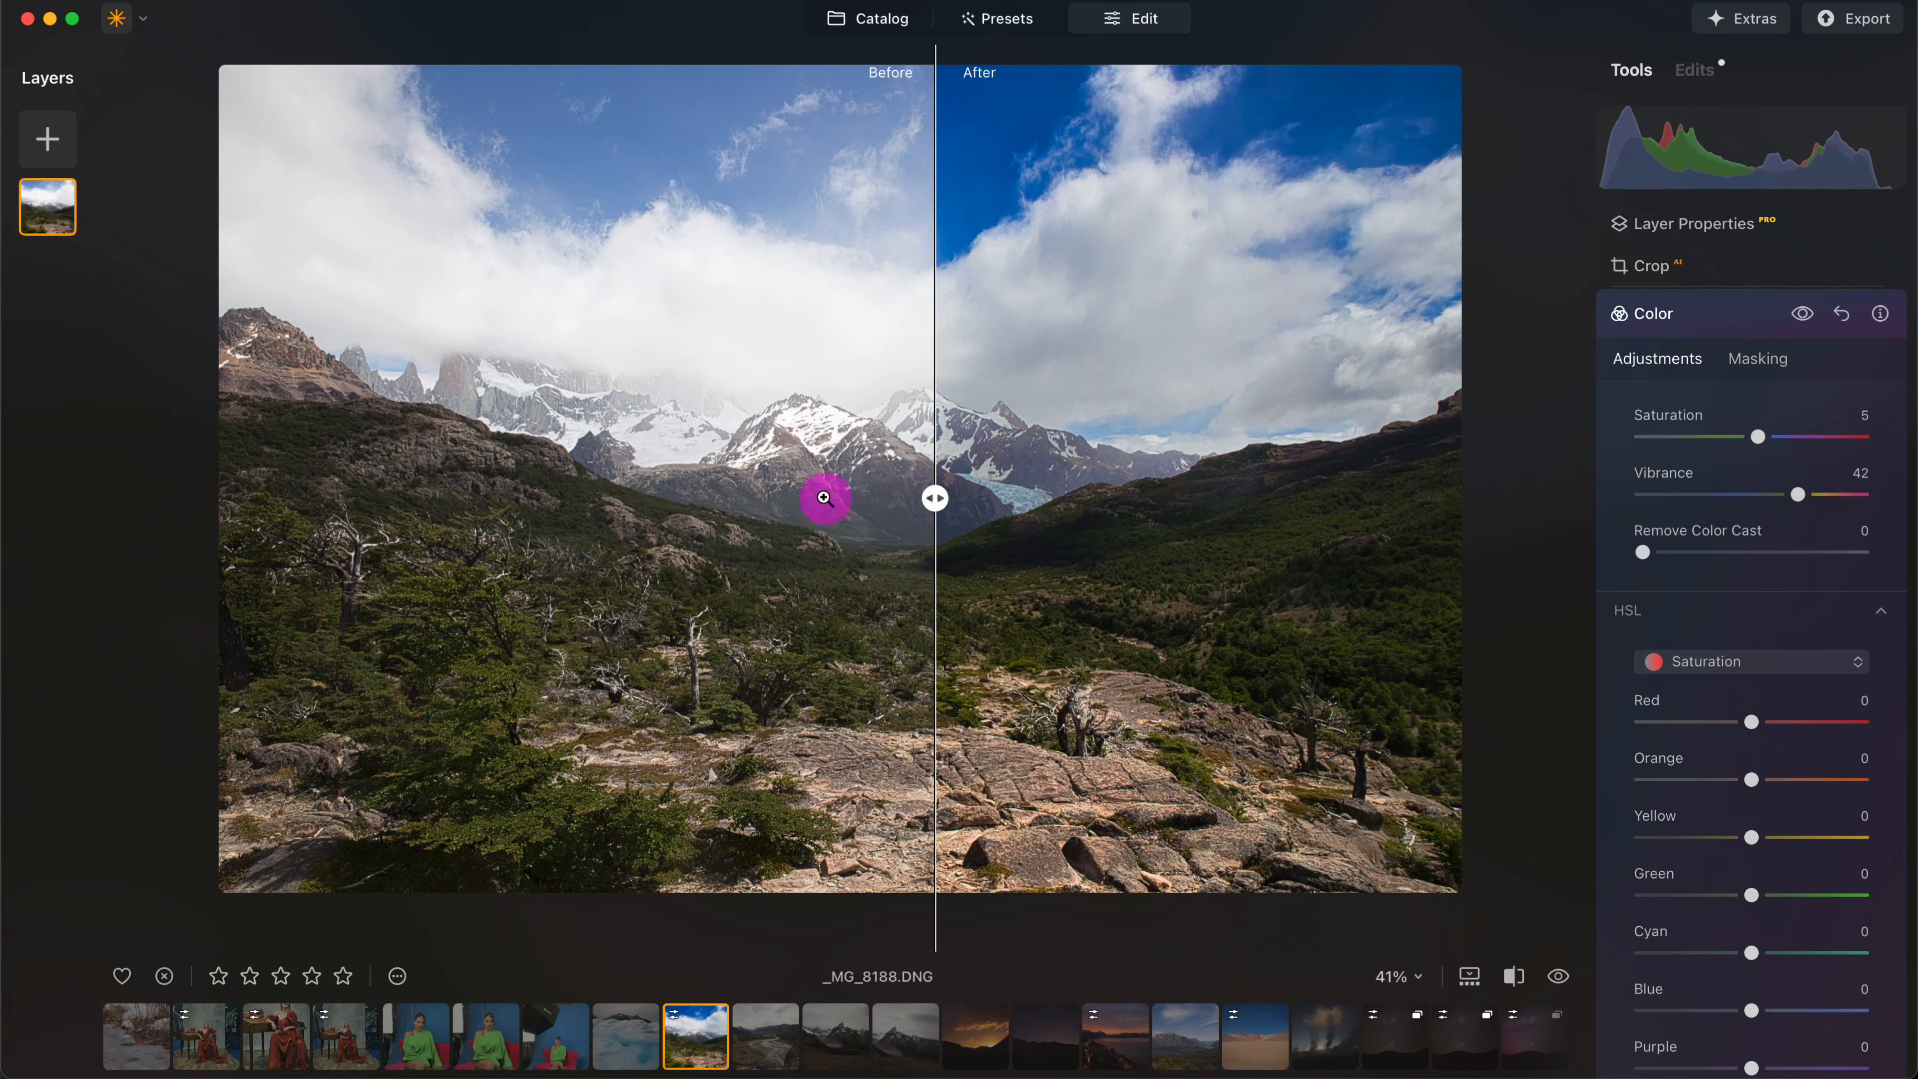
mouse_move(935, 498)
left_mouse_down()
mouse_move(368, 501)
mouse_move(1336, 493)
mouse_move(308, 506)
mouse_move(1018, 482)
mouse_move(1237, 493)
mouse_move(347, 495)
mouse_move(1289, 497)
mouse_move(556, 506)
mouse_move(958, 497)
left_mouse_up()
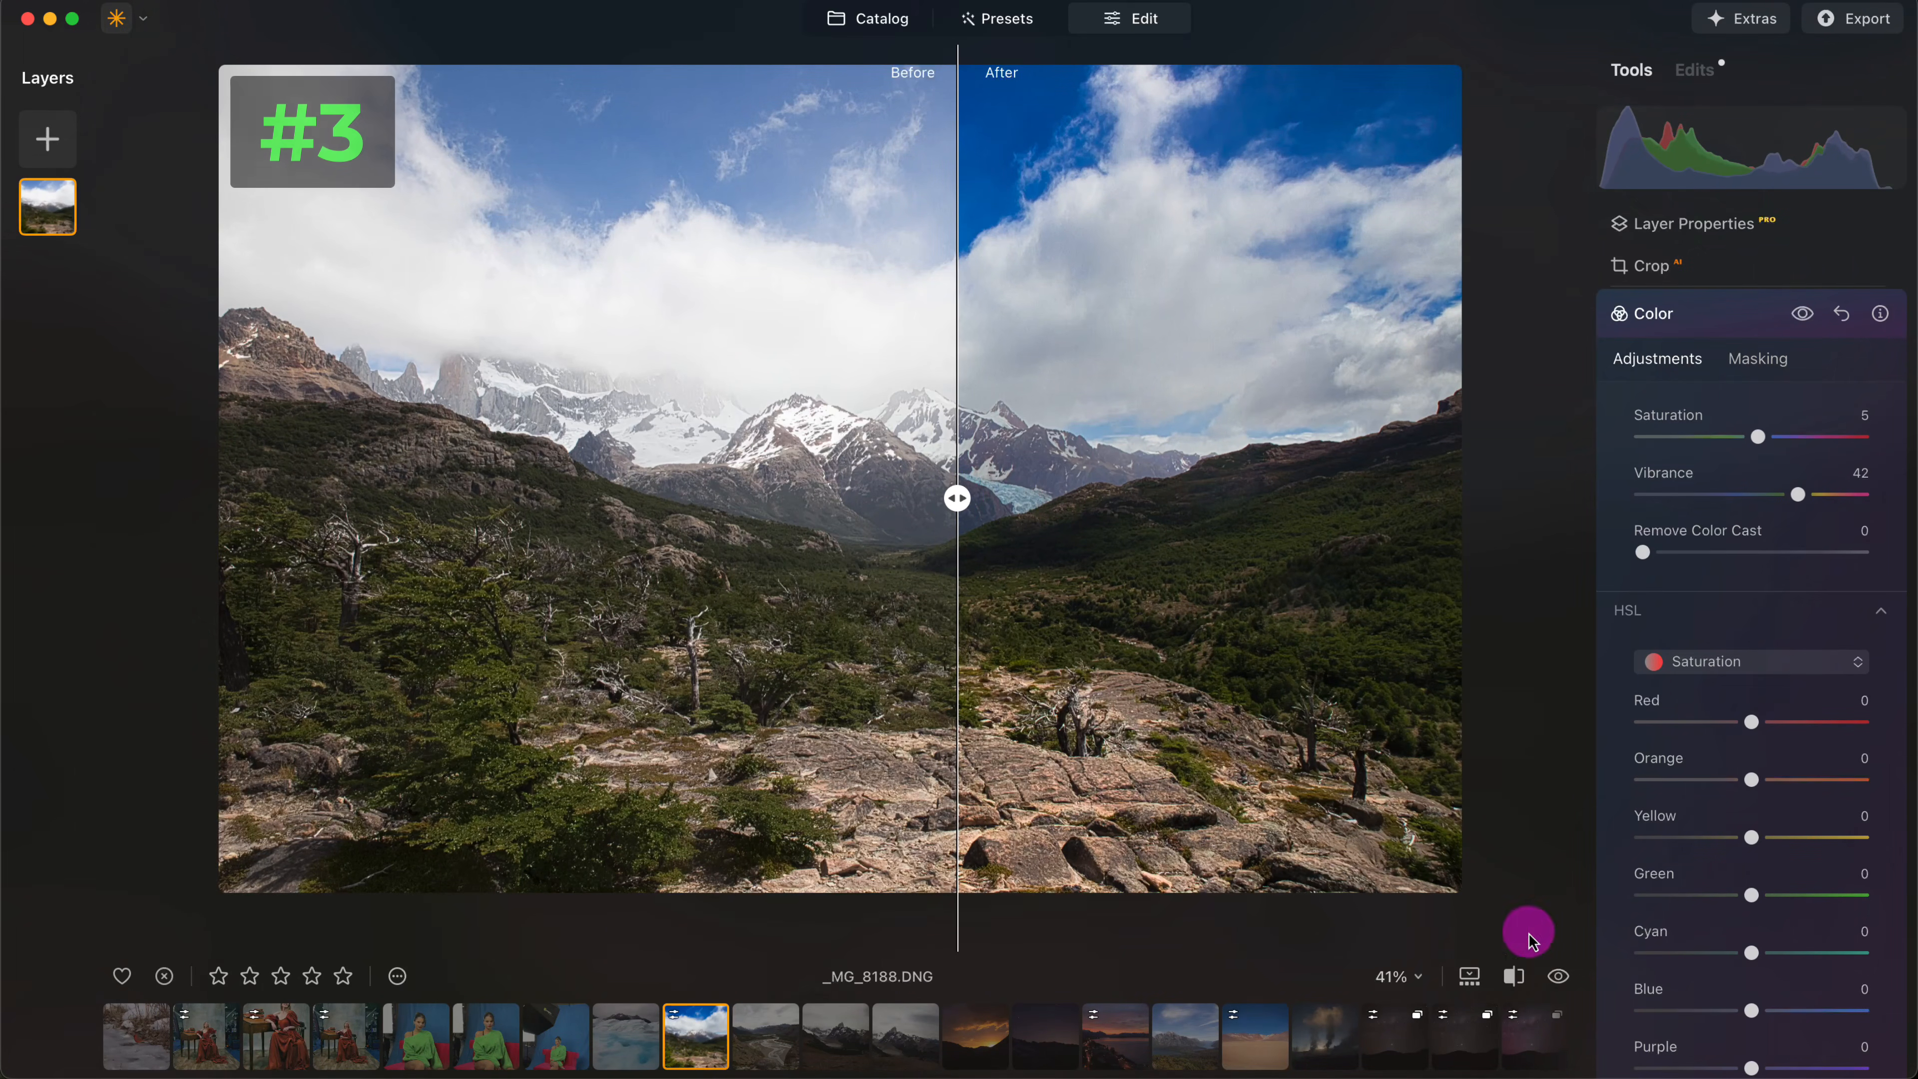
left_click(1513, 976)
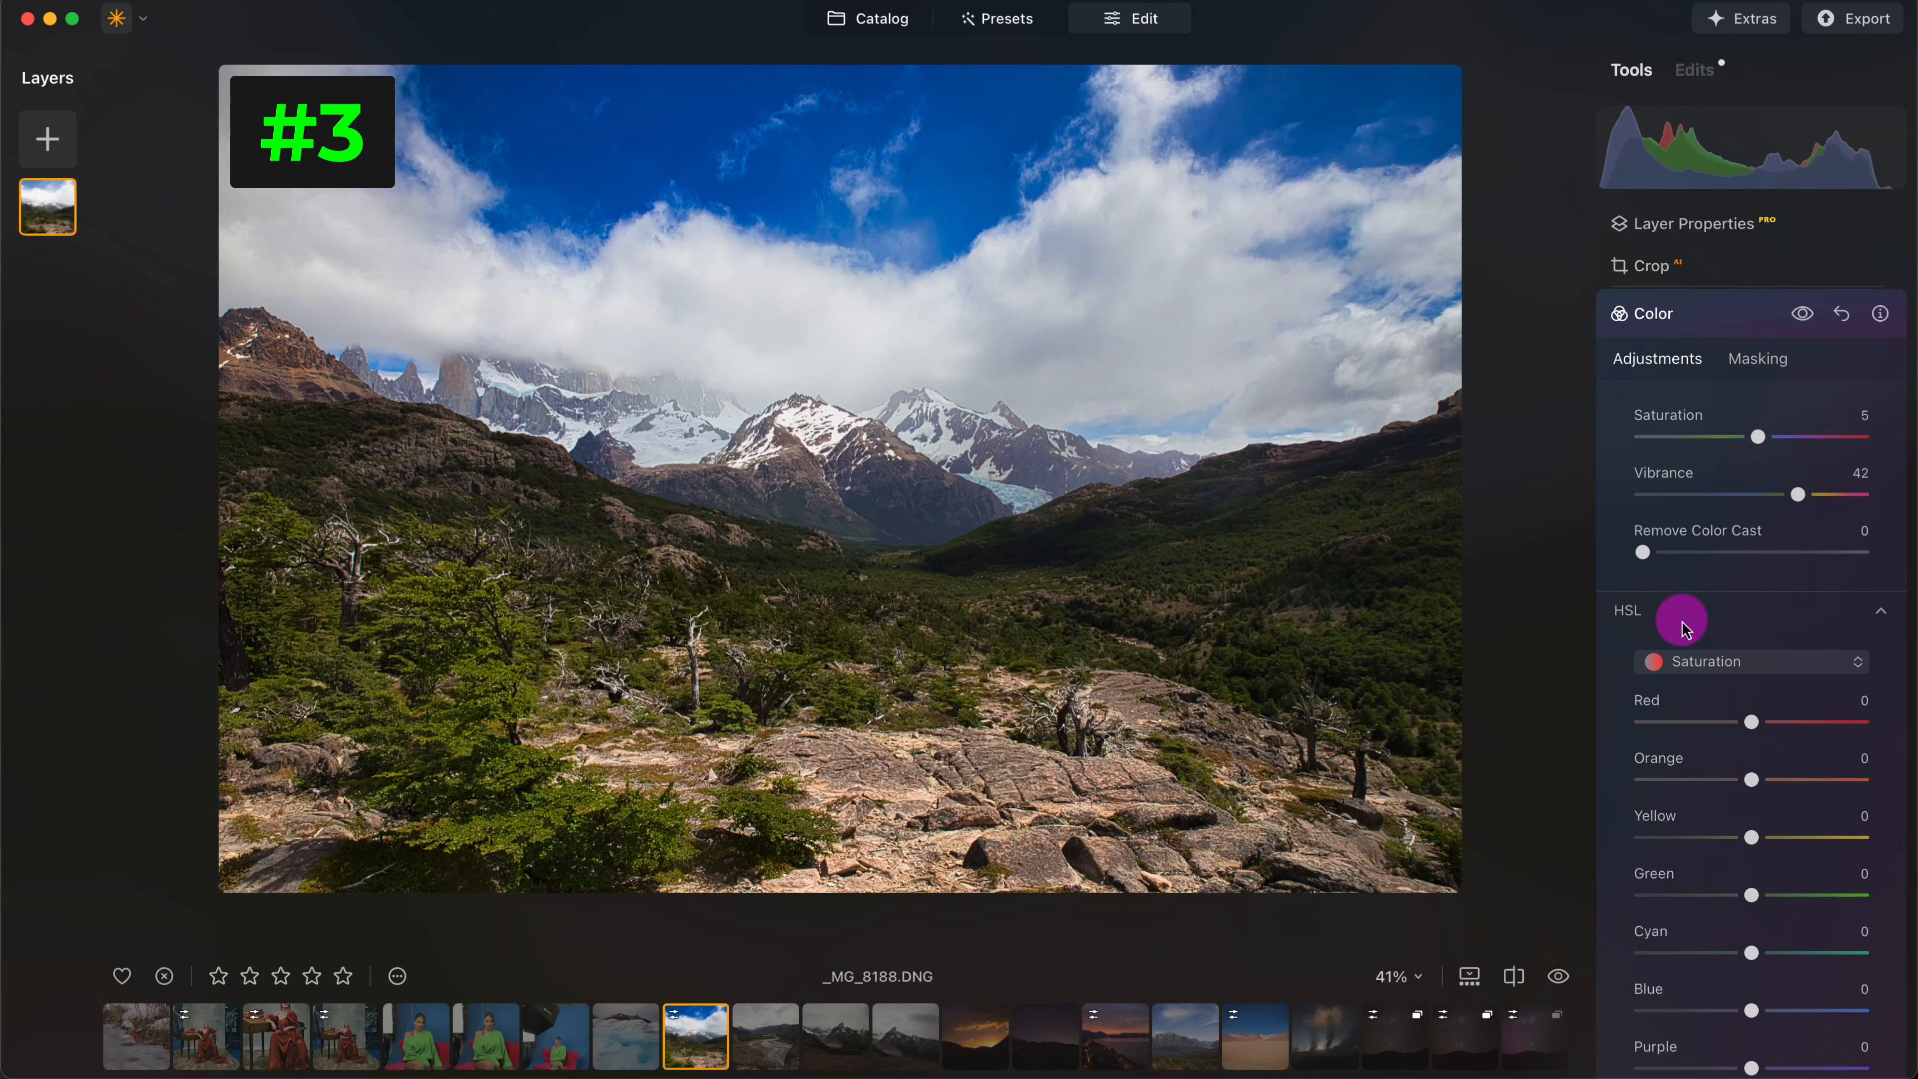
- Open the mountain lake photo _MG_8074.DNG and apply the Twilight Enhancer's Mauve preset at Amount 52, checking it against the original
left_click(1203, 1039)
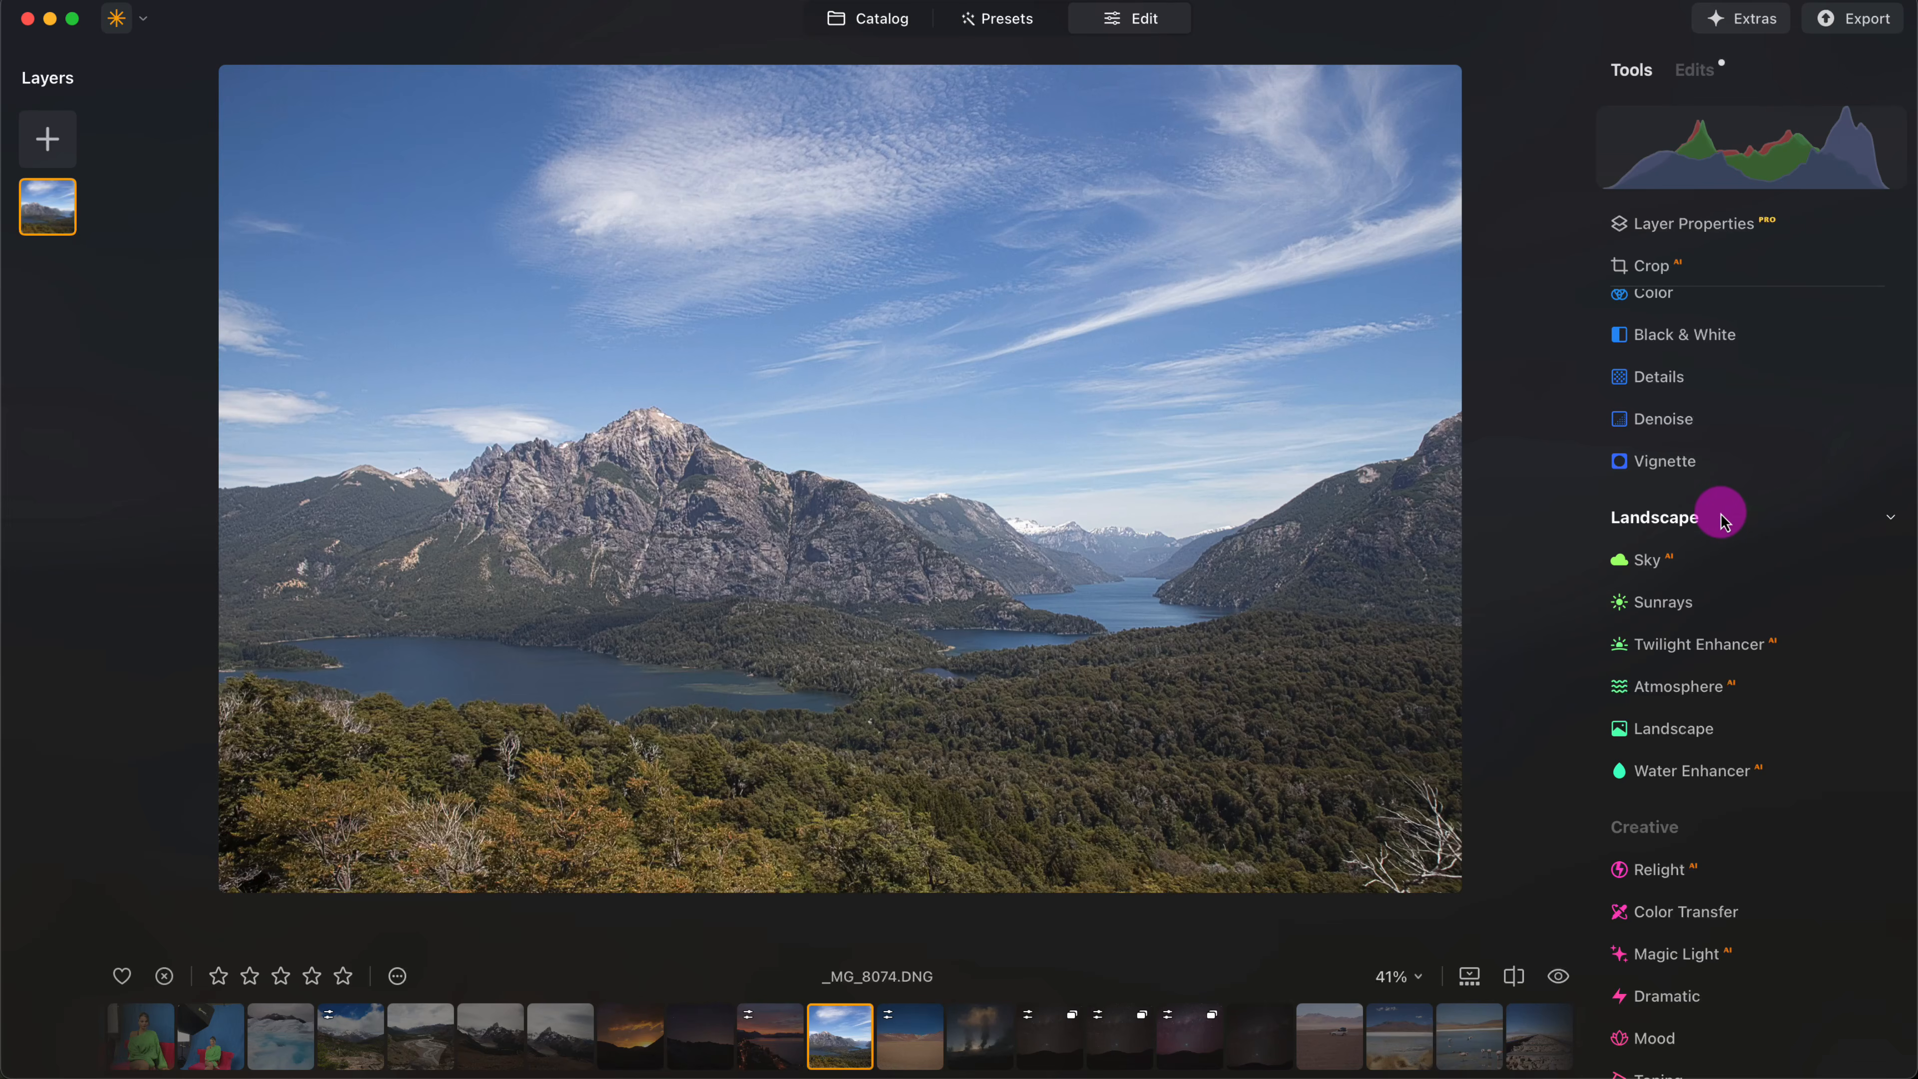
scroll(1720, 510, "down", 8)
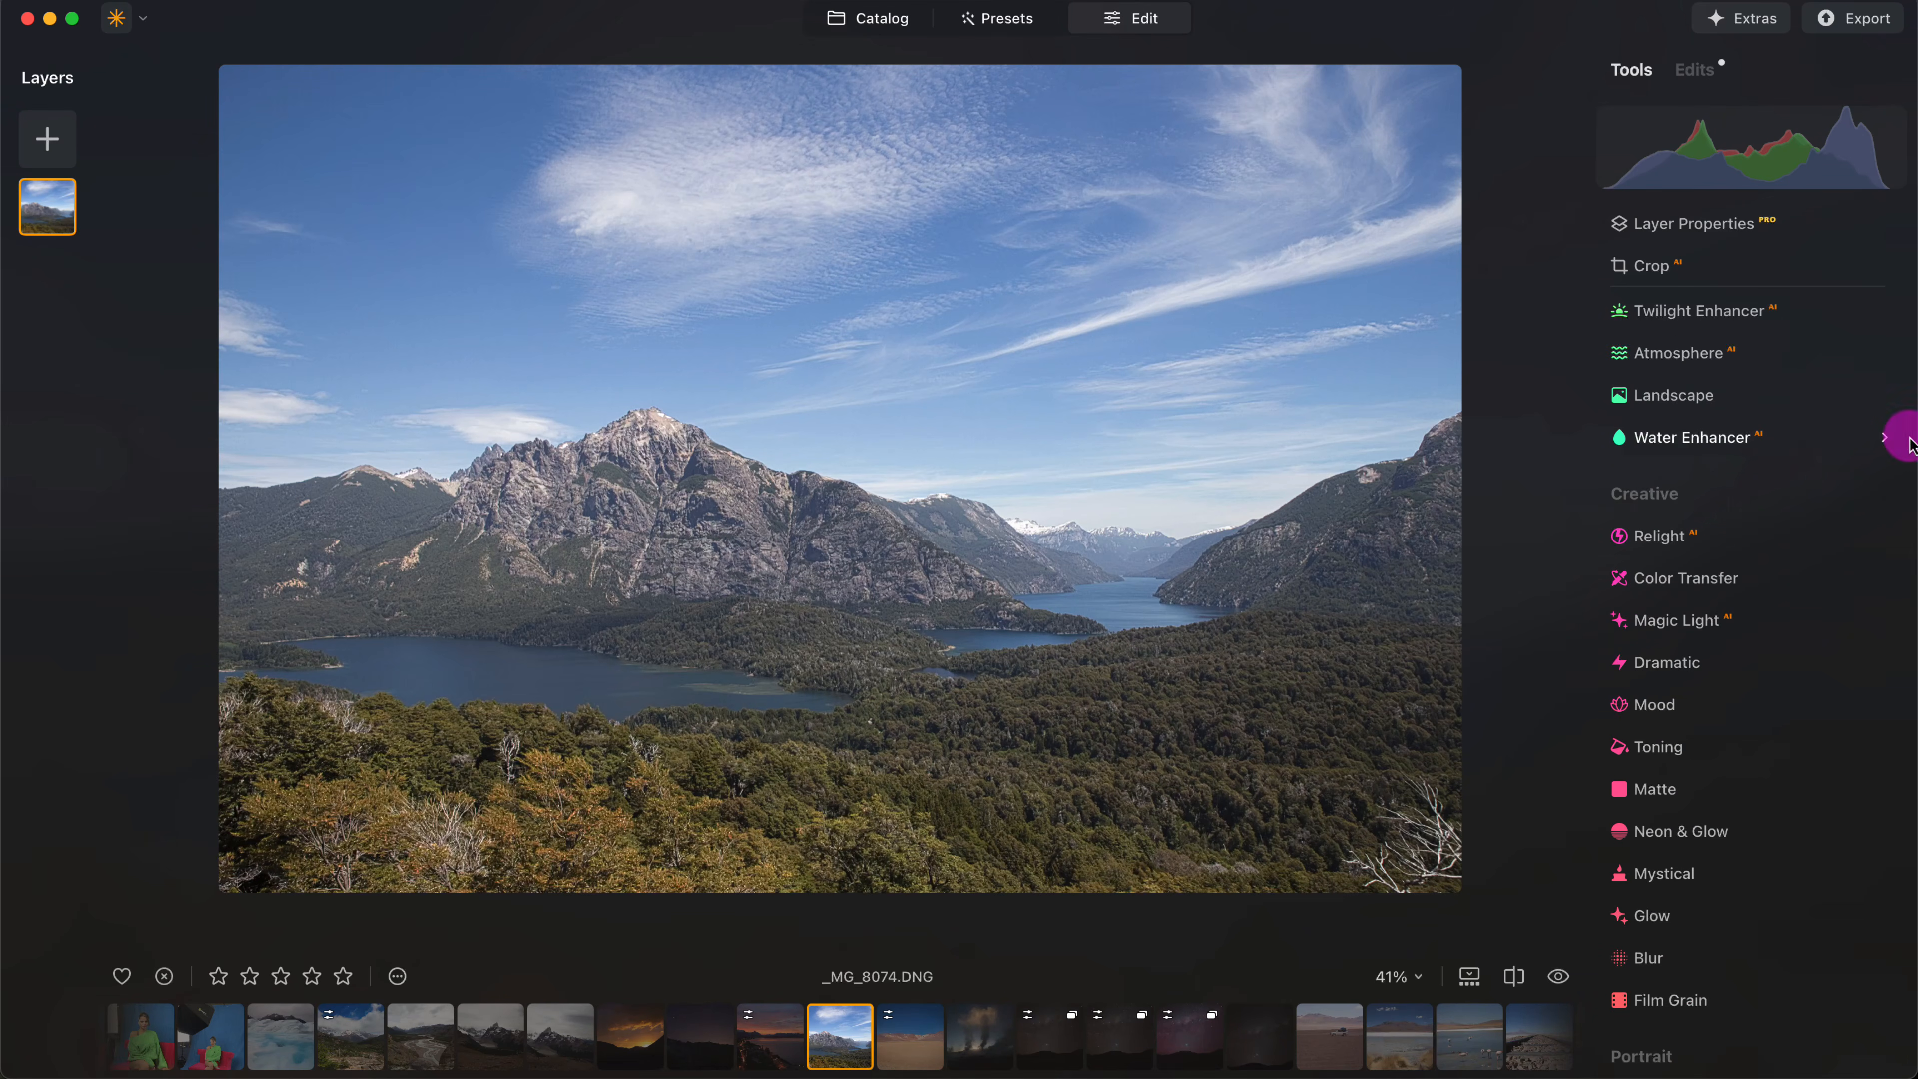
scroll(1771, 495, "down", 2)
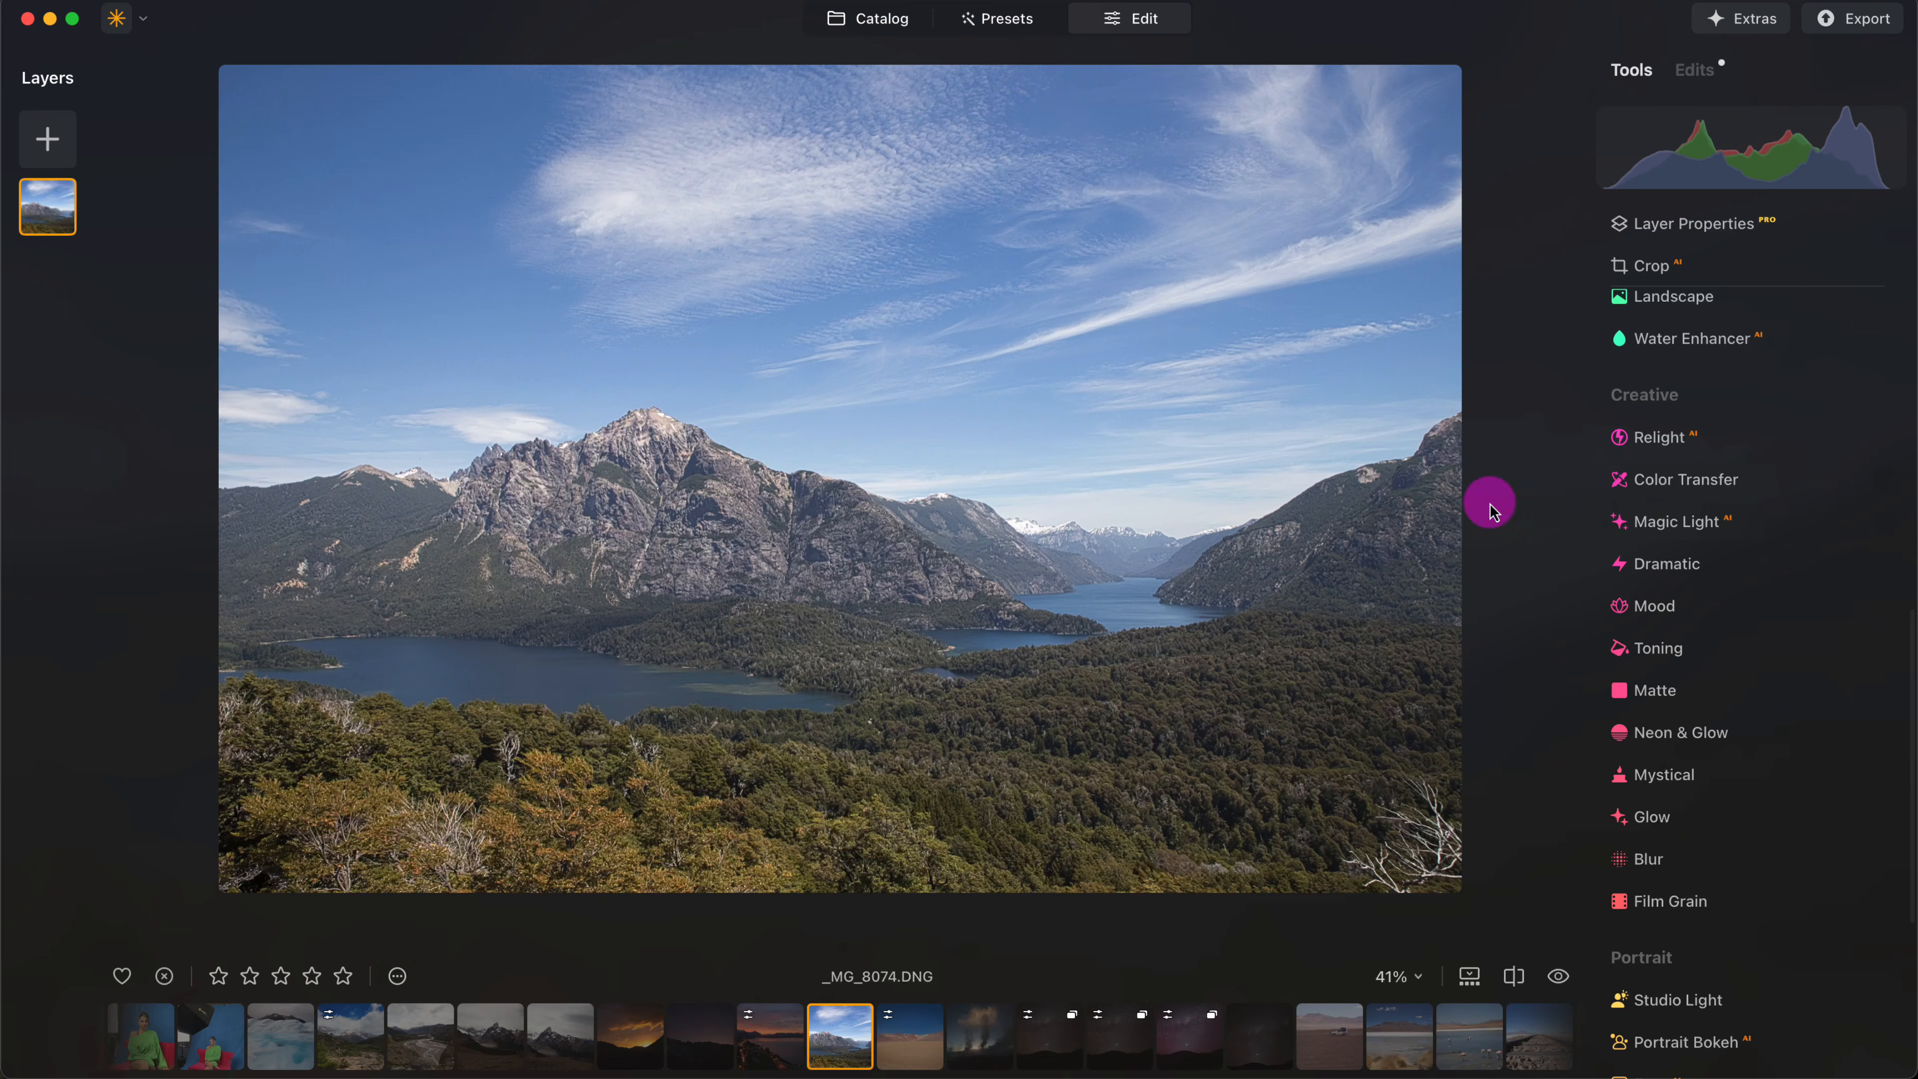
scroll(1730, 599, "up", 5)
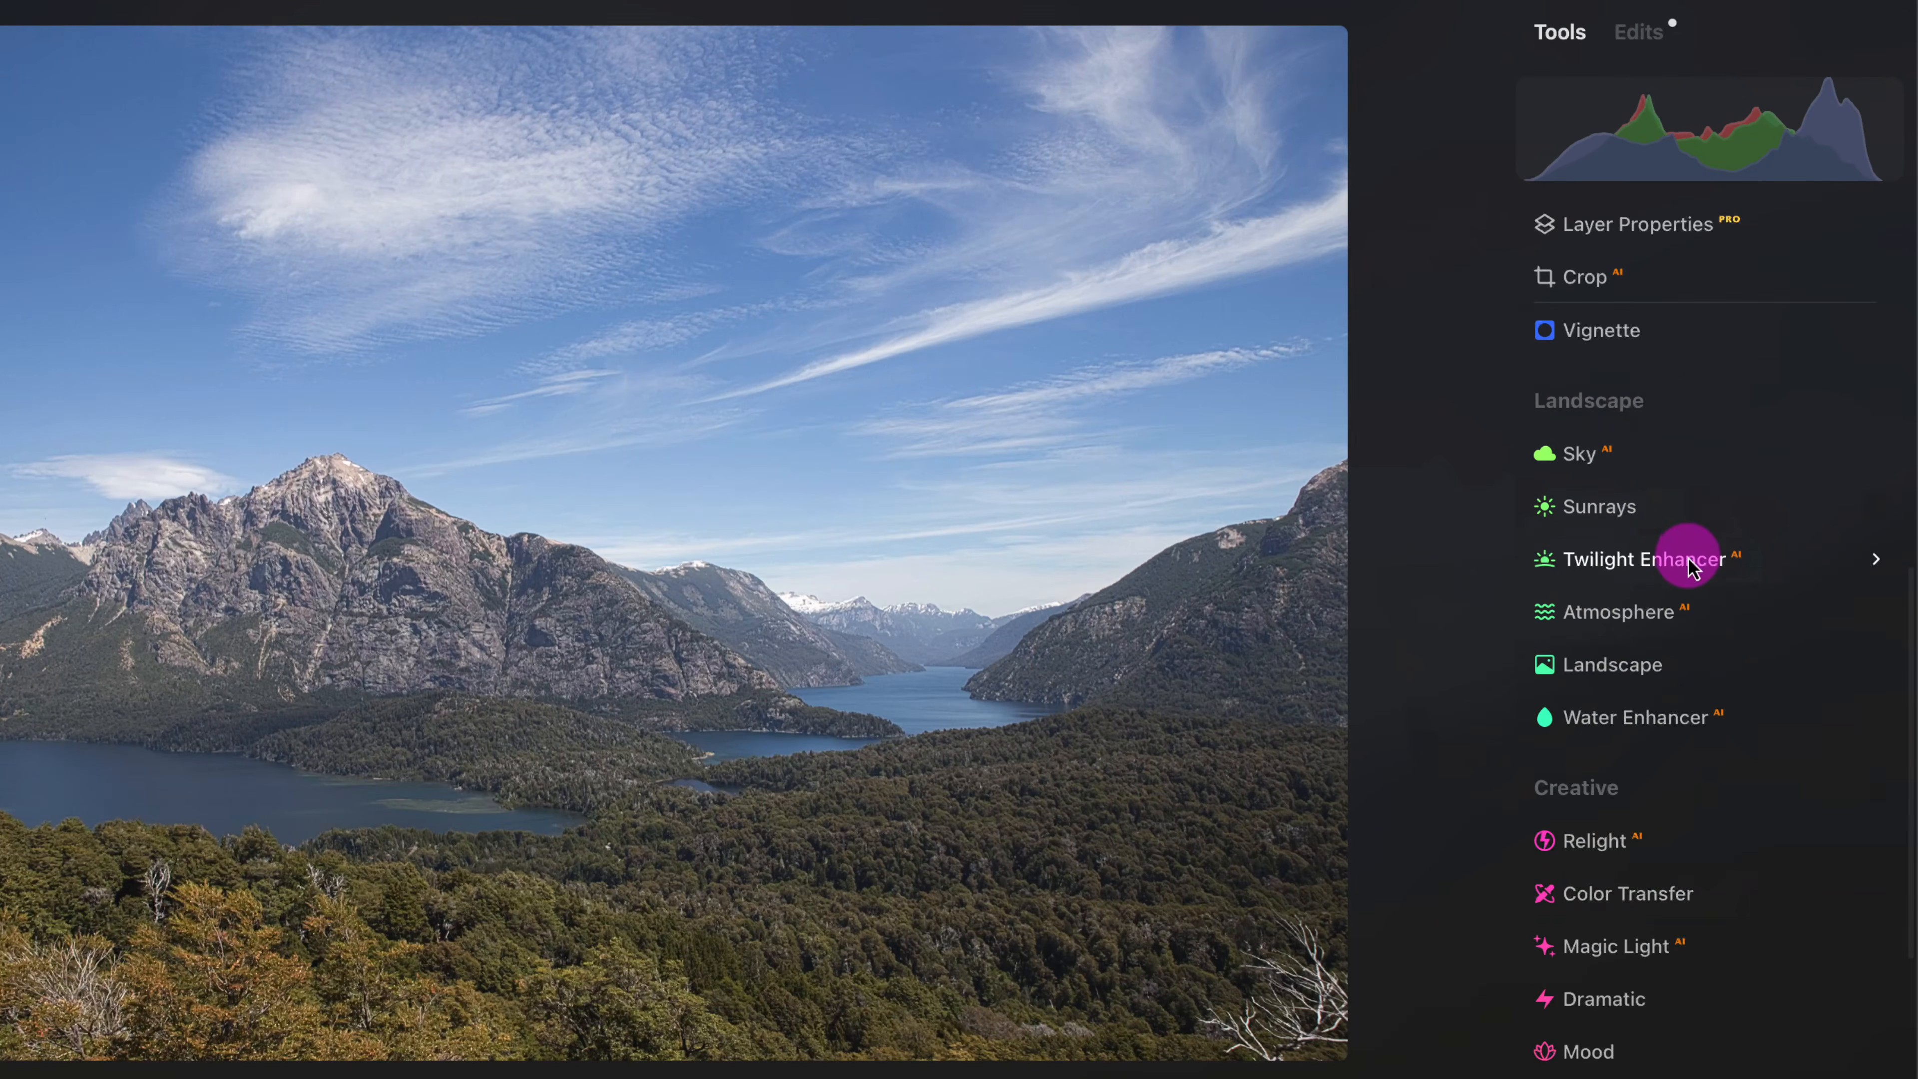
left_click(1688, 567)
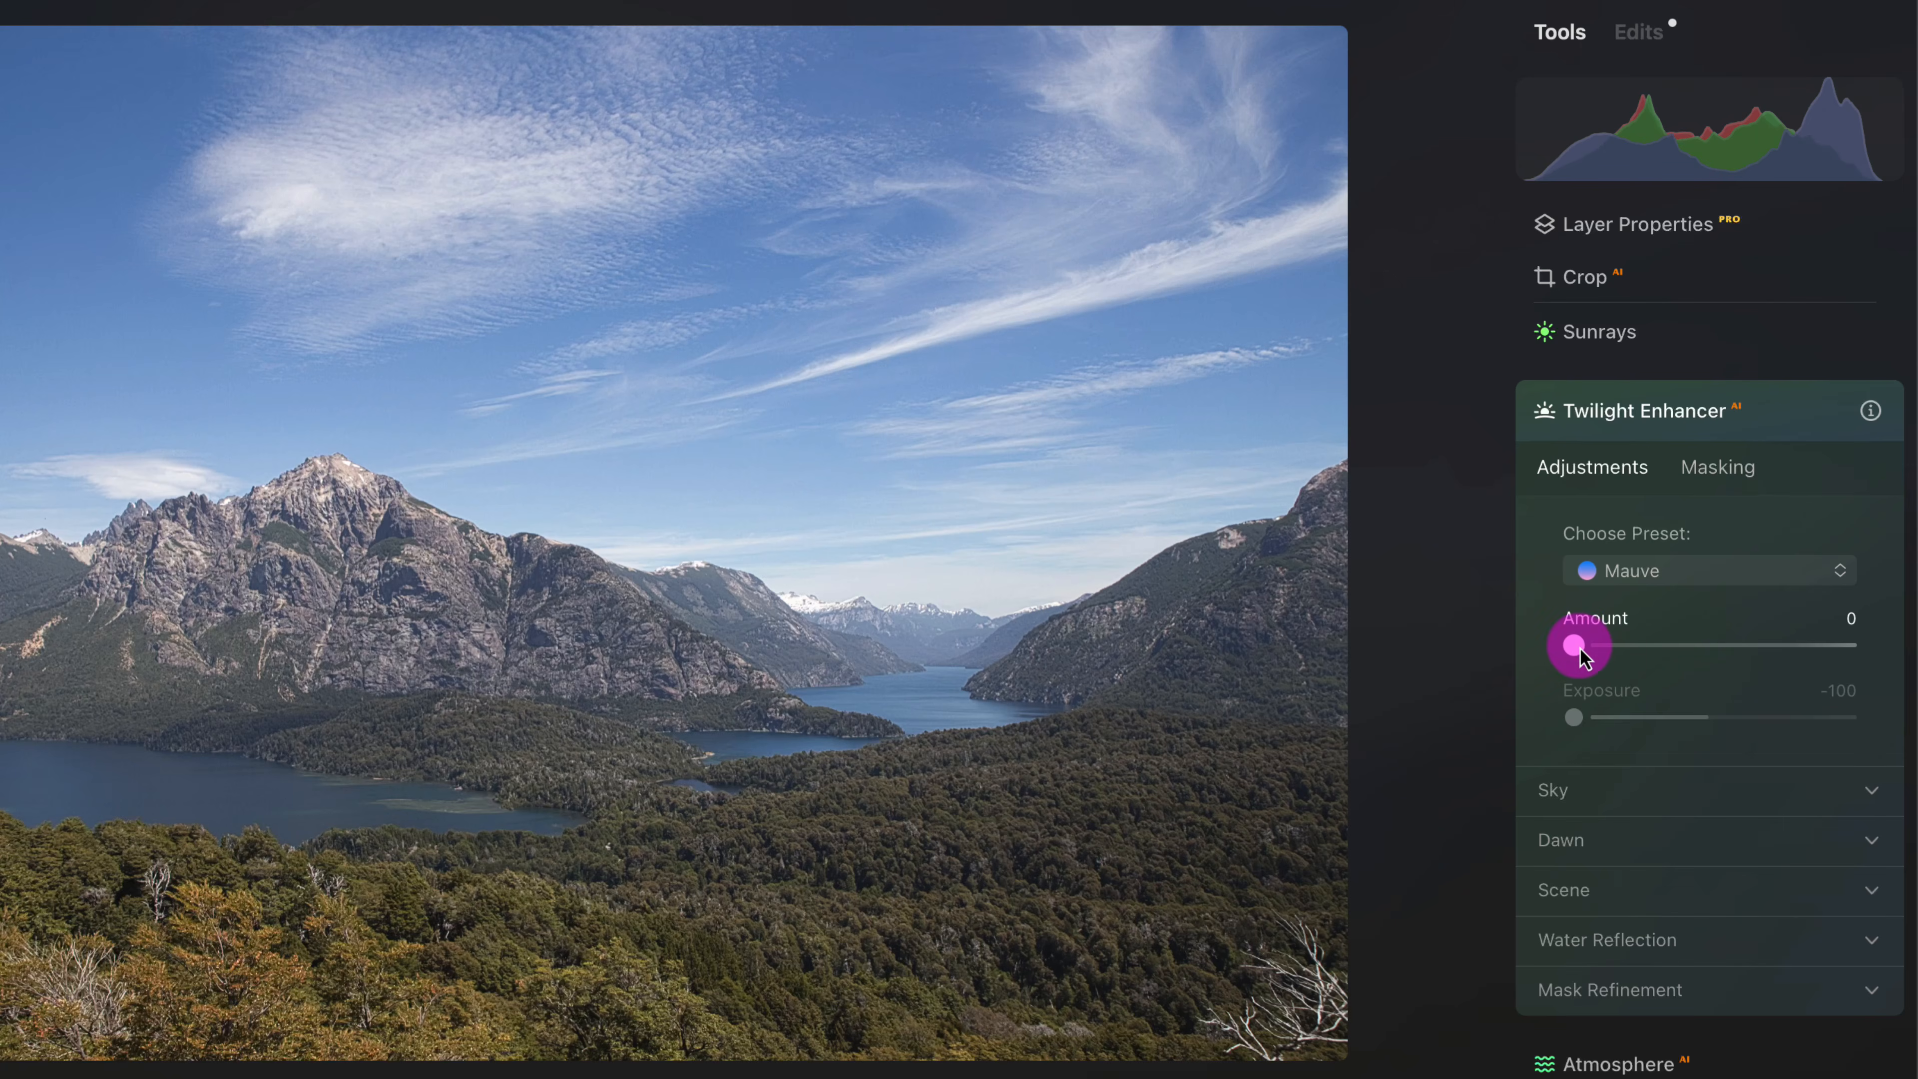
left_click_drag(1579, 650, 1722, 646)
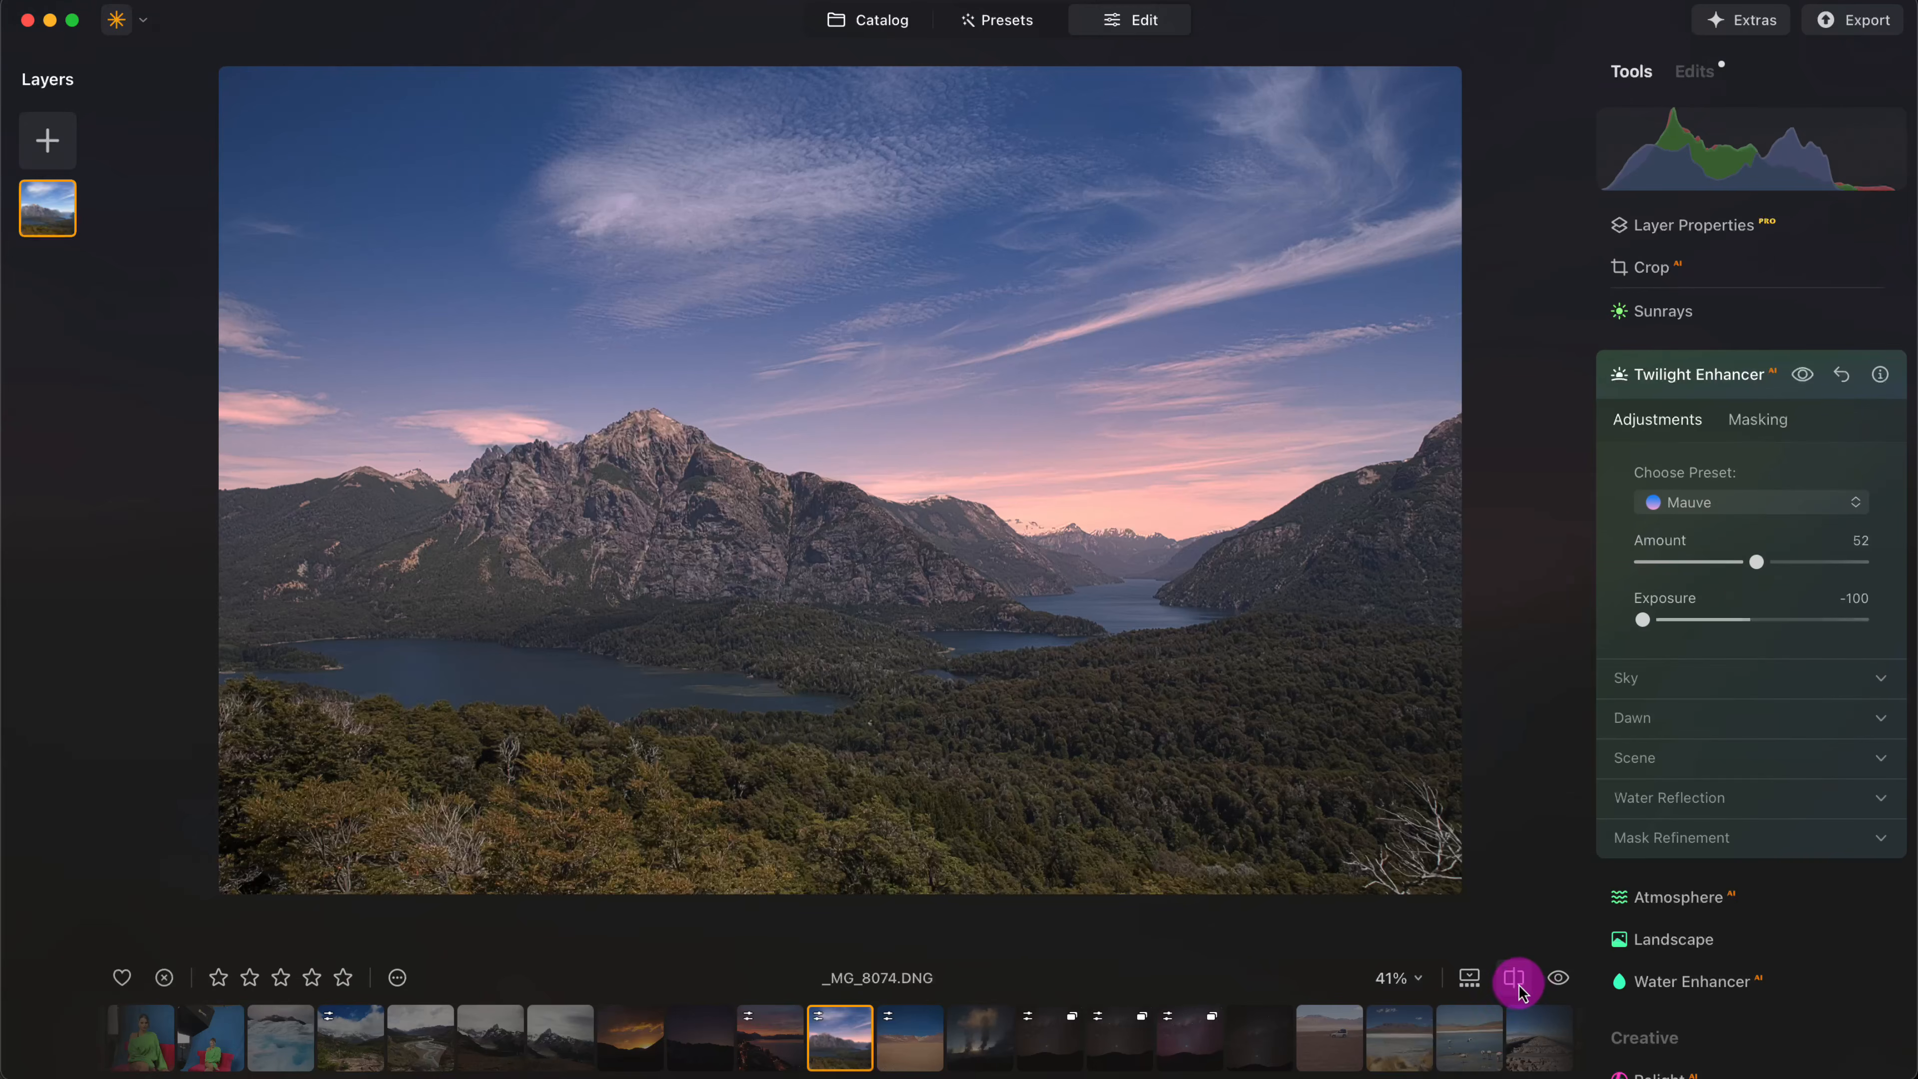
left_click(1559, 979)
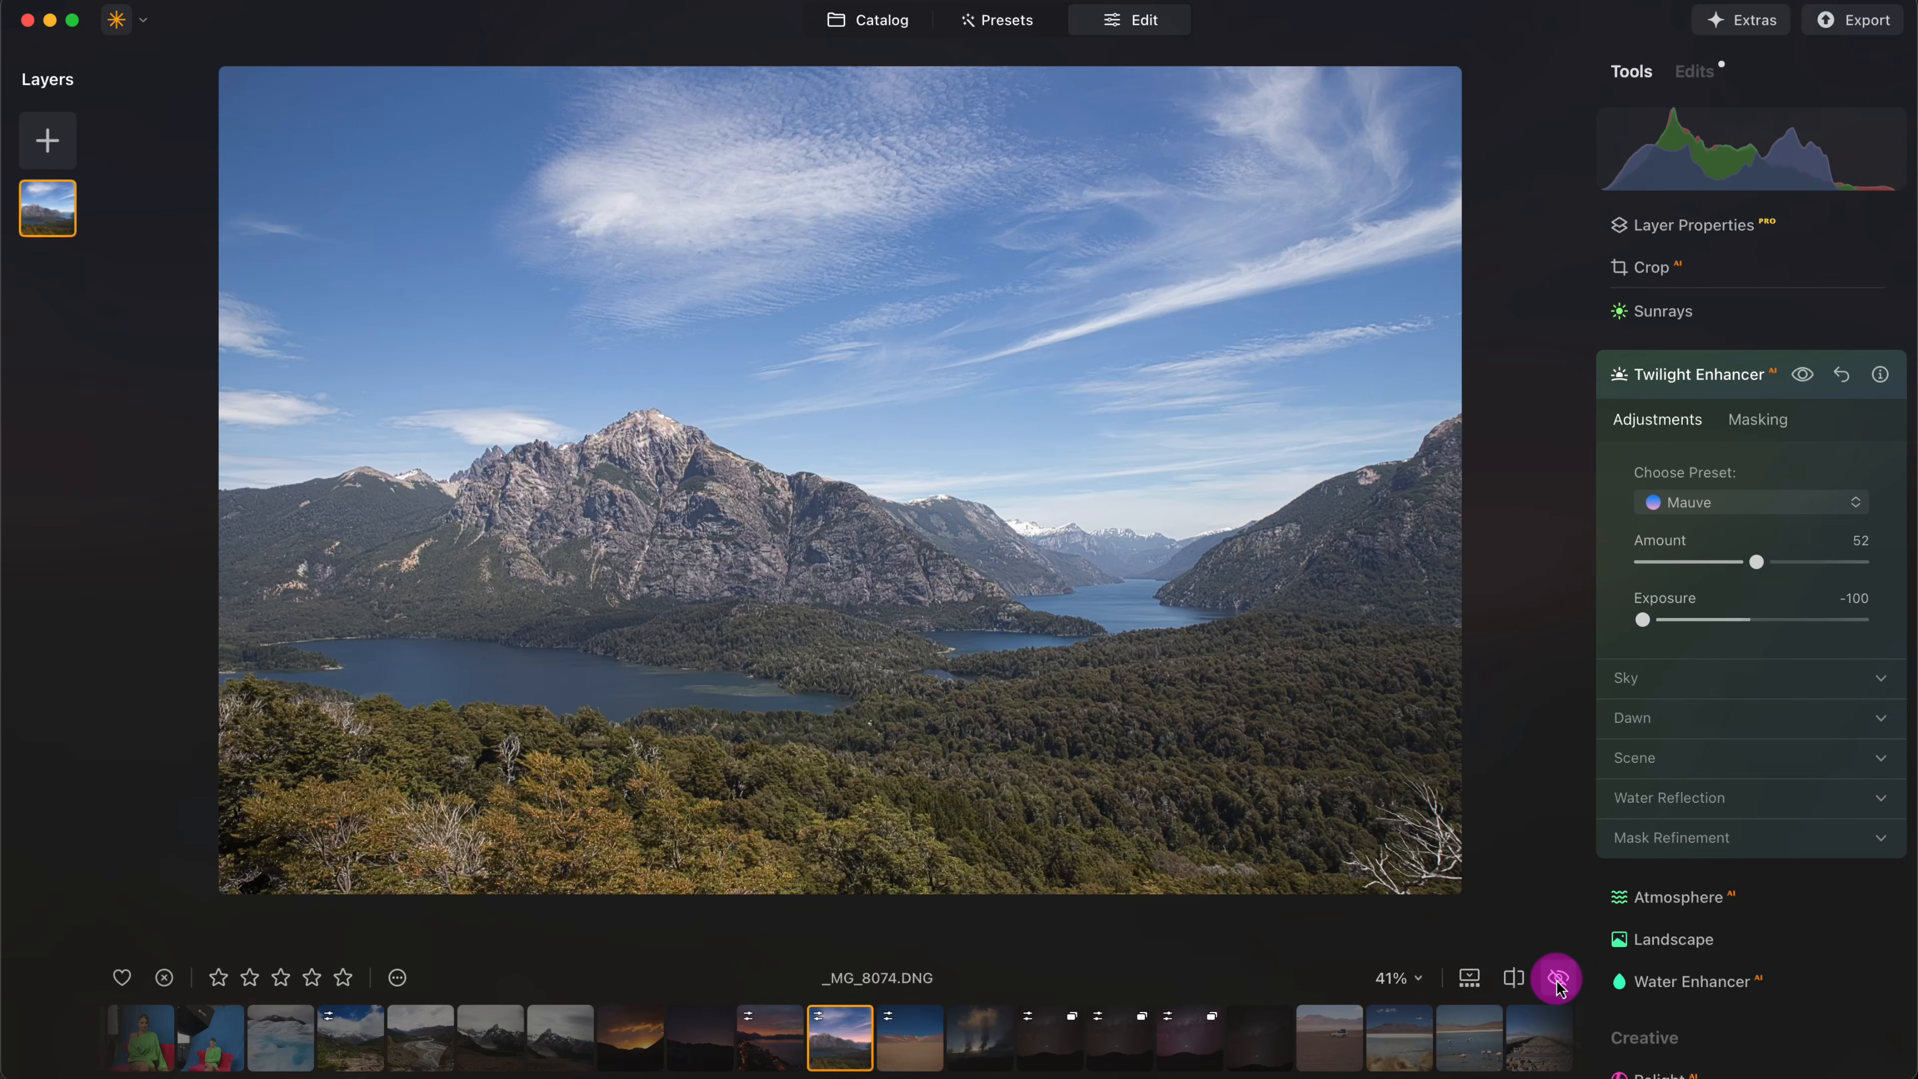
left_click(1556, 980)
- Try the Golden and Emerald Twilight Enhancer presets and return to Mauve with Amount 70 and Exposure -100
left_click(1704, 517)
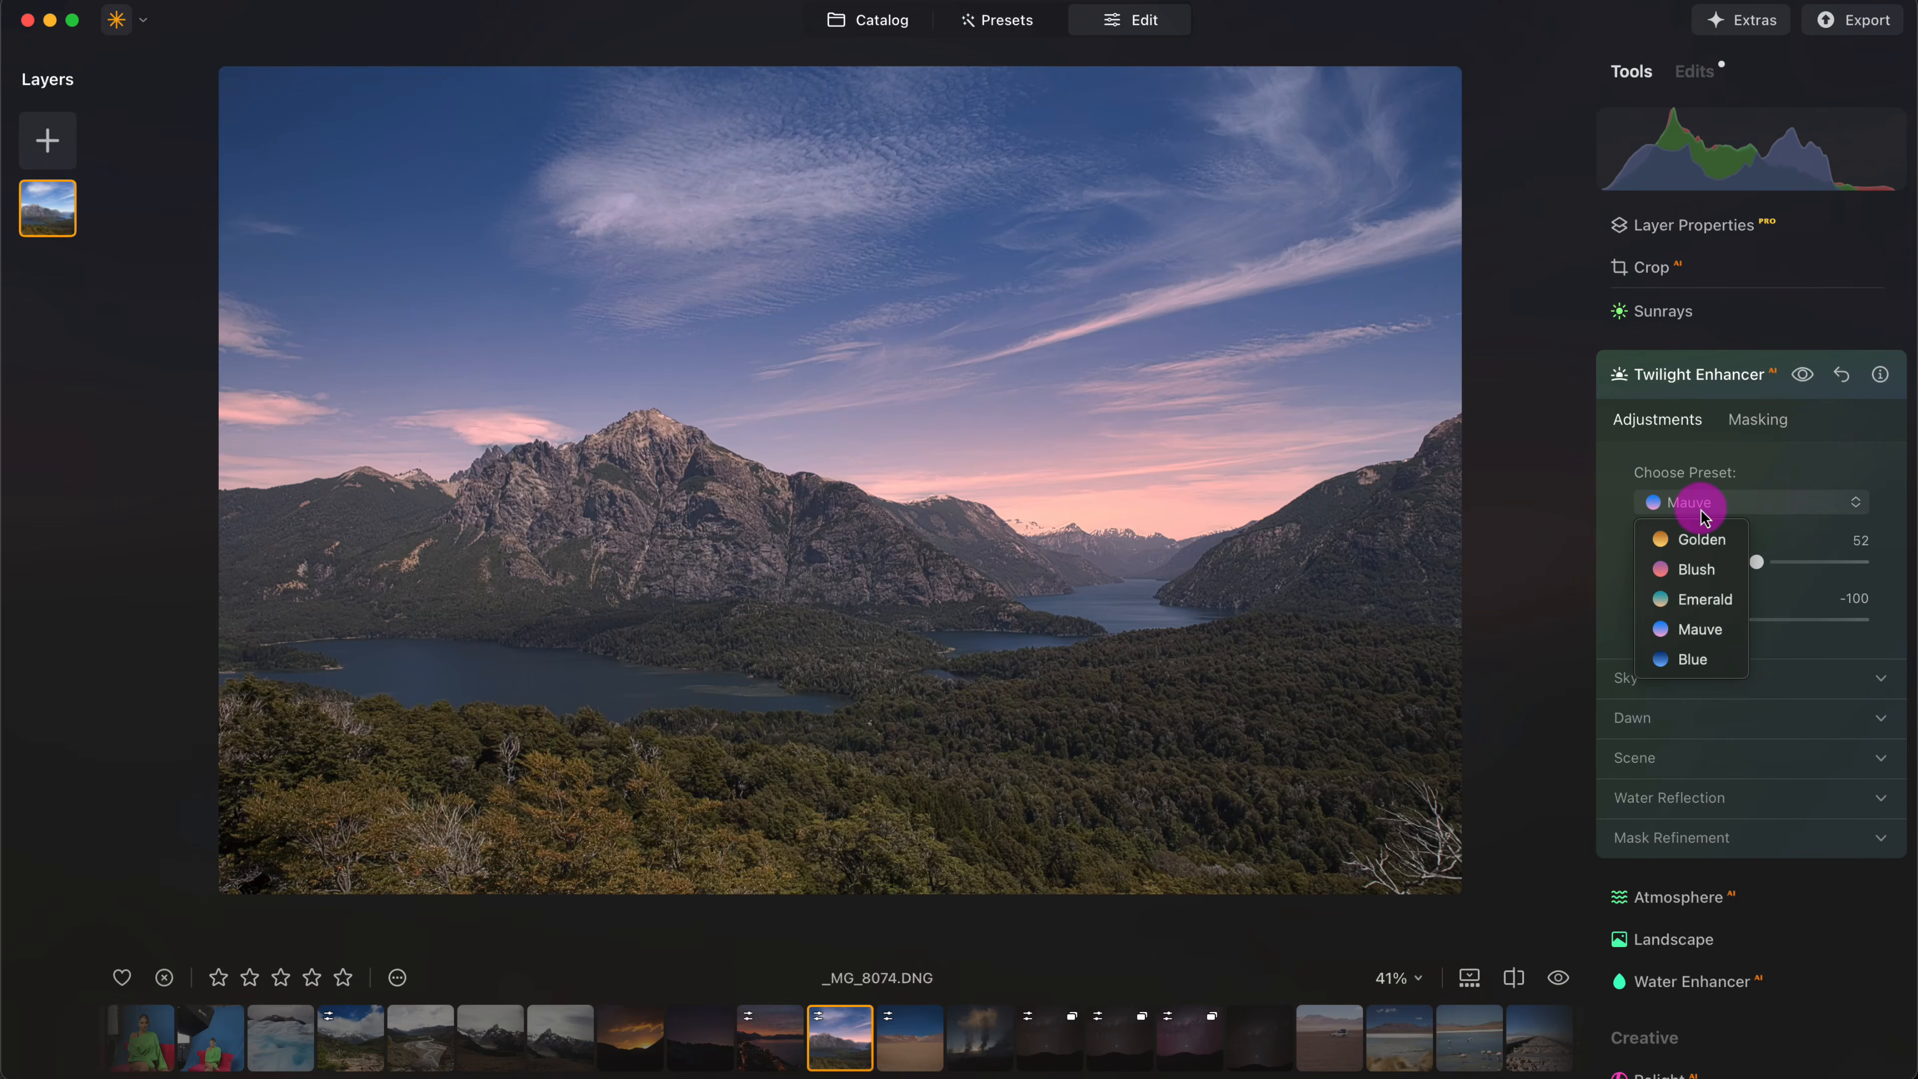
left_click(1706, 541)
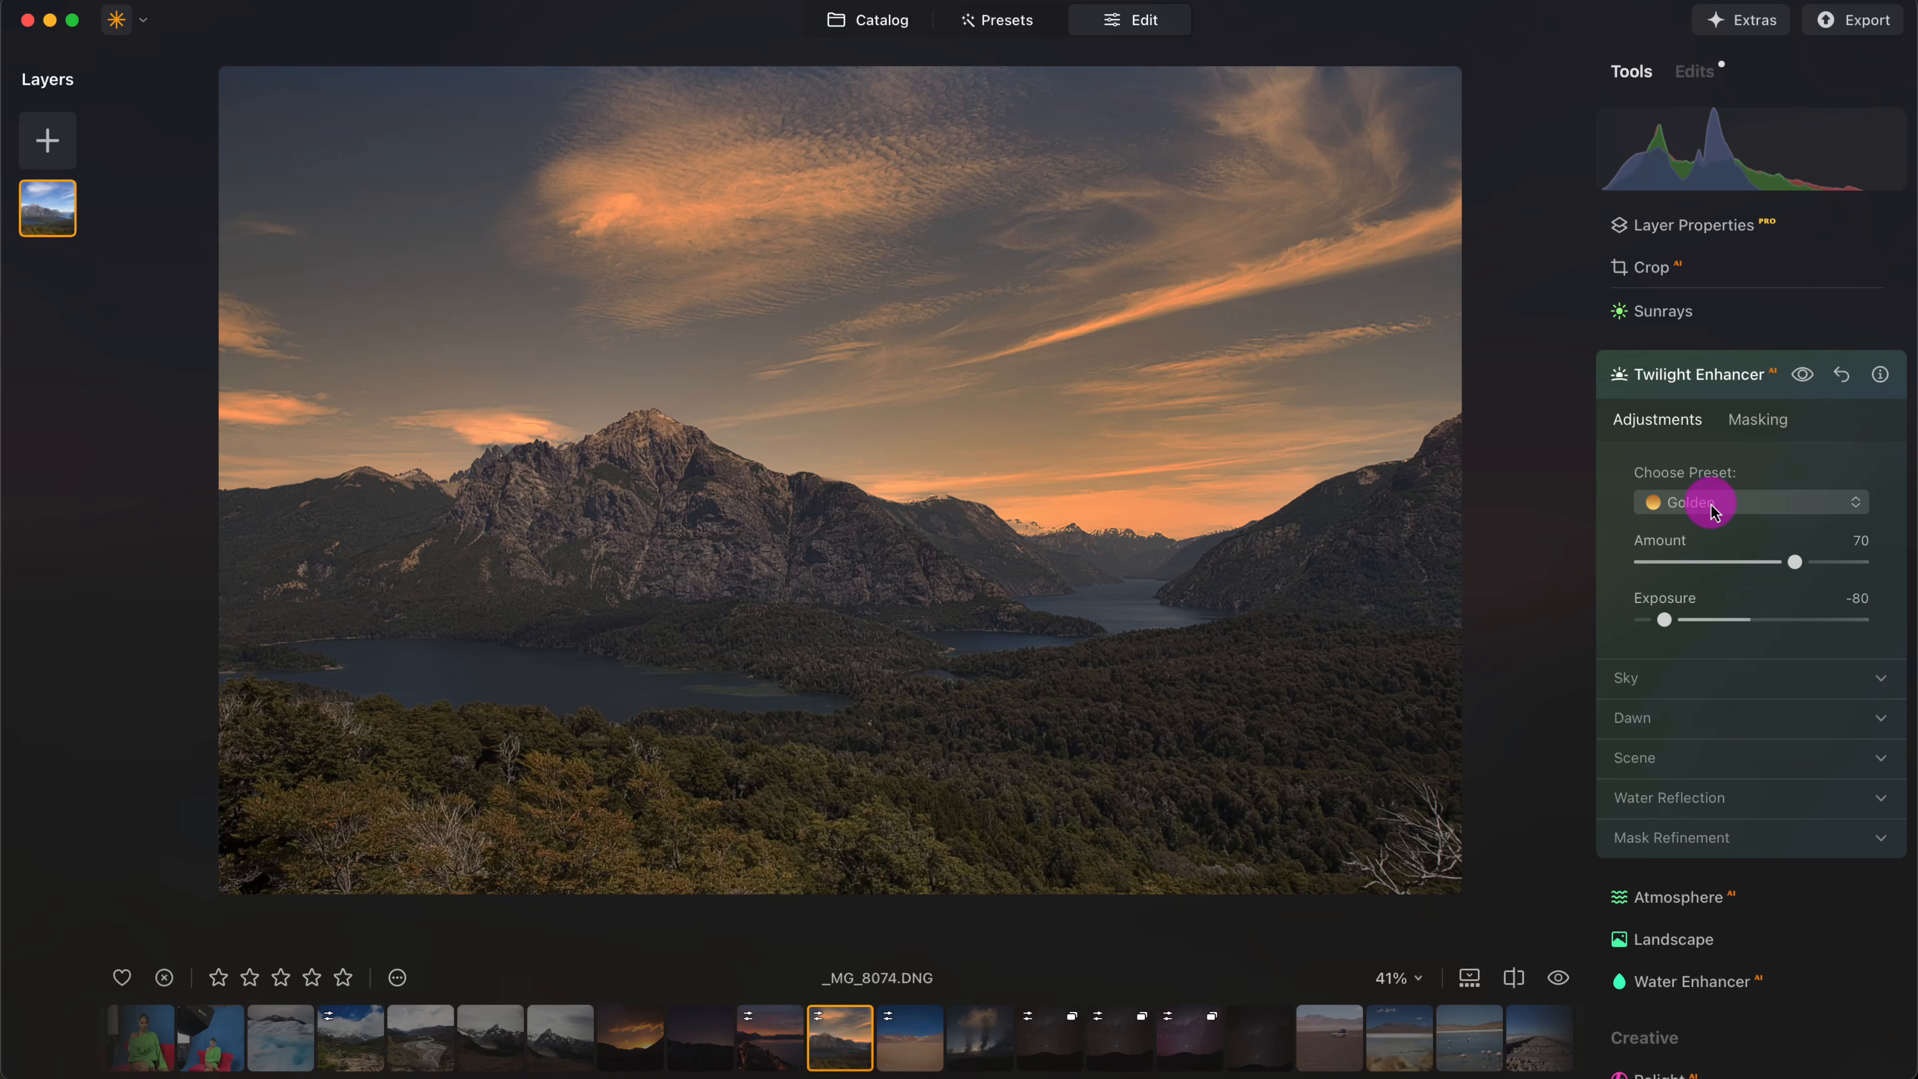
left_click(1713, 512)
left_click(1722, 601)
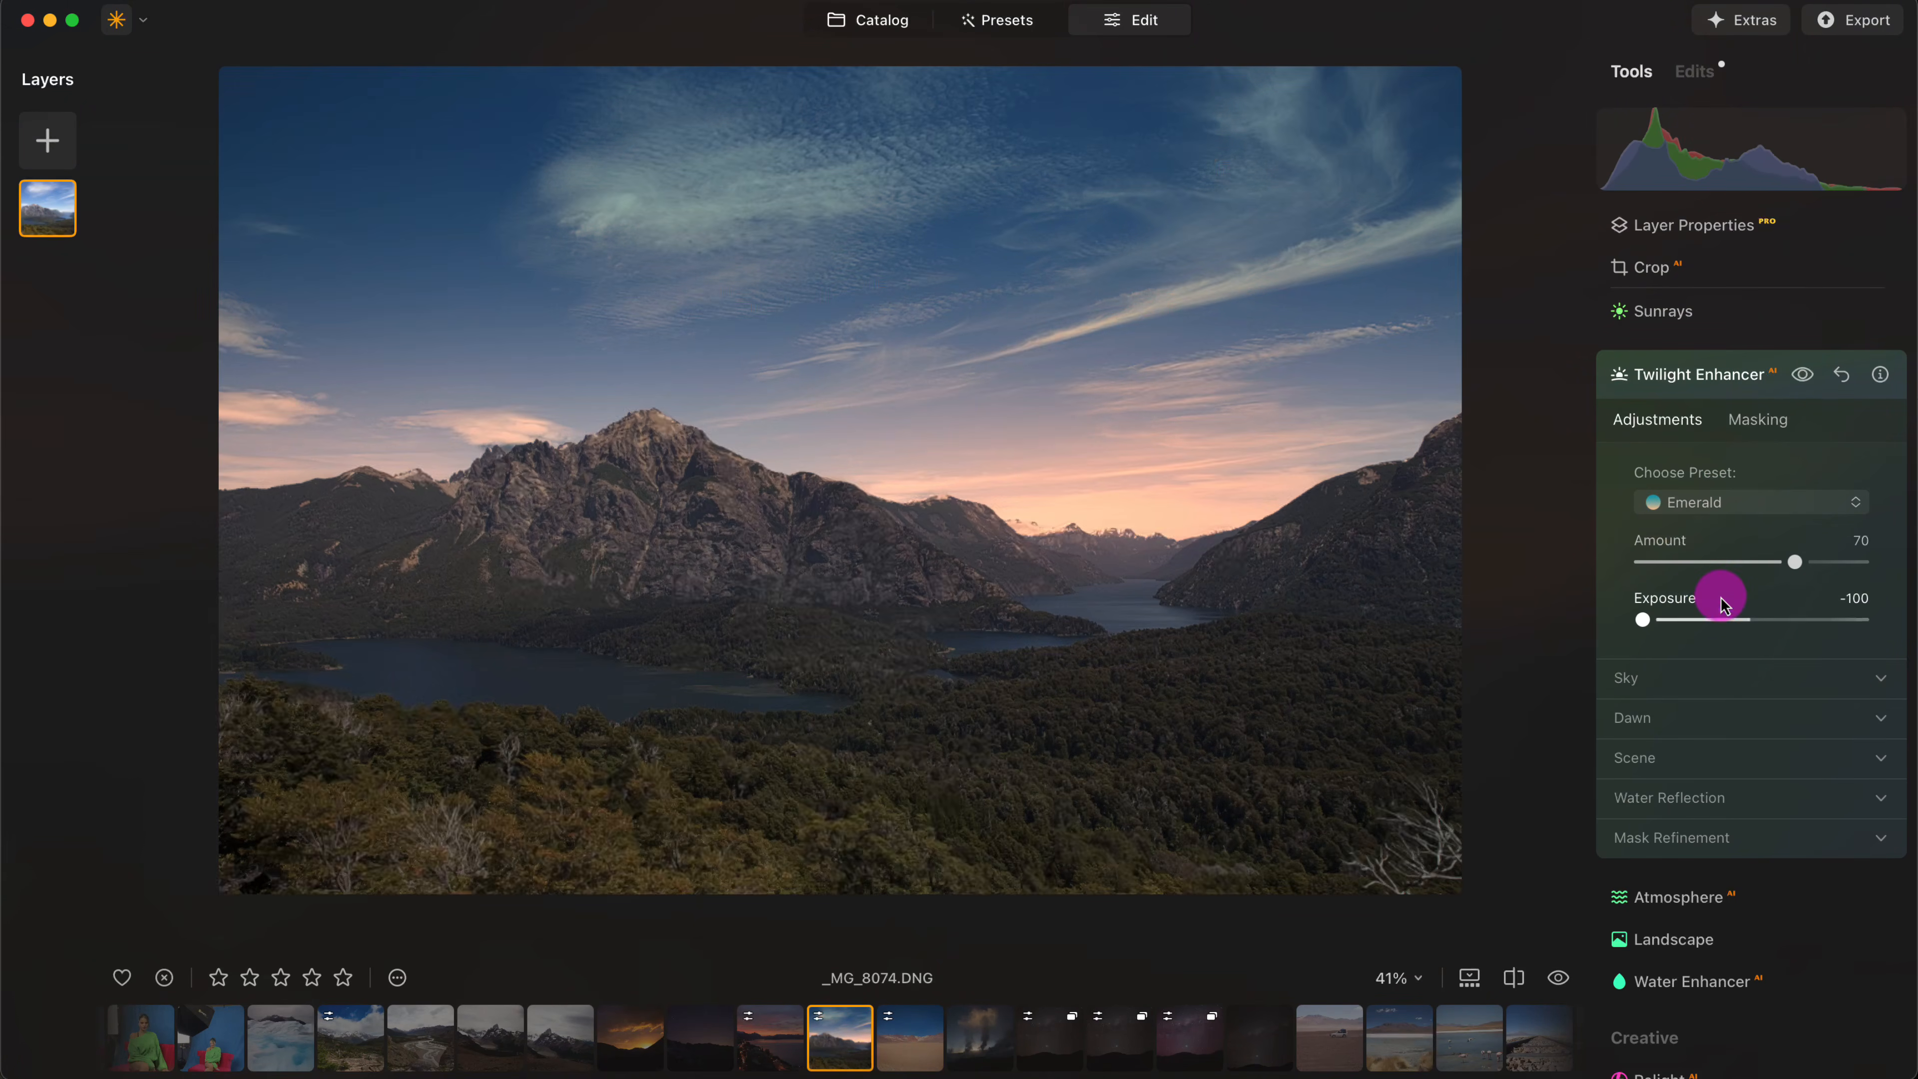
left_click(1737, 501)
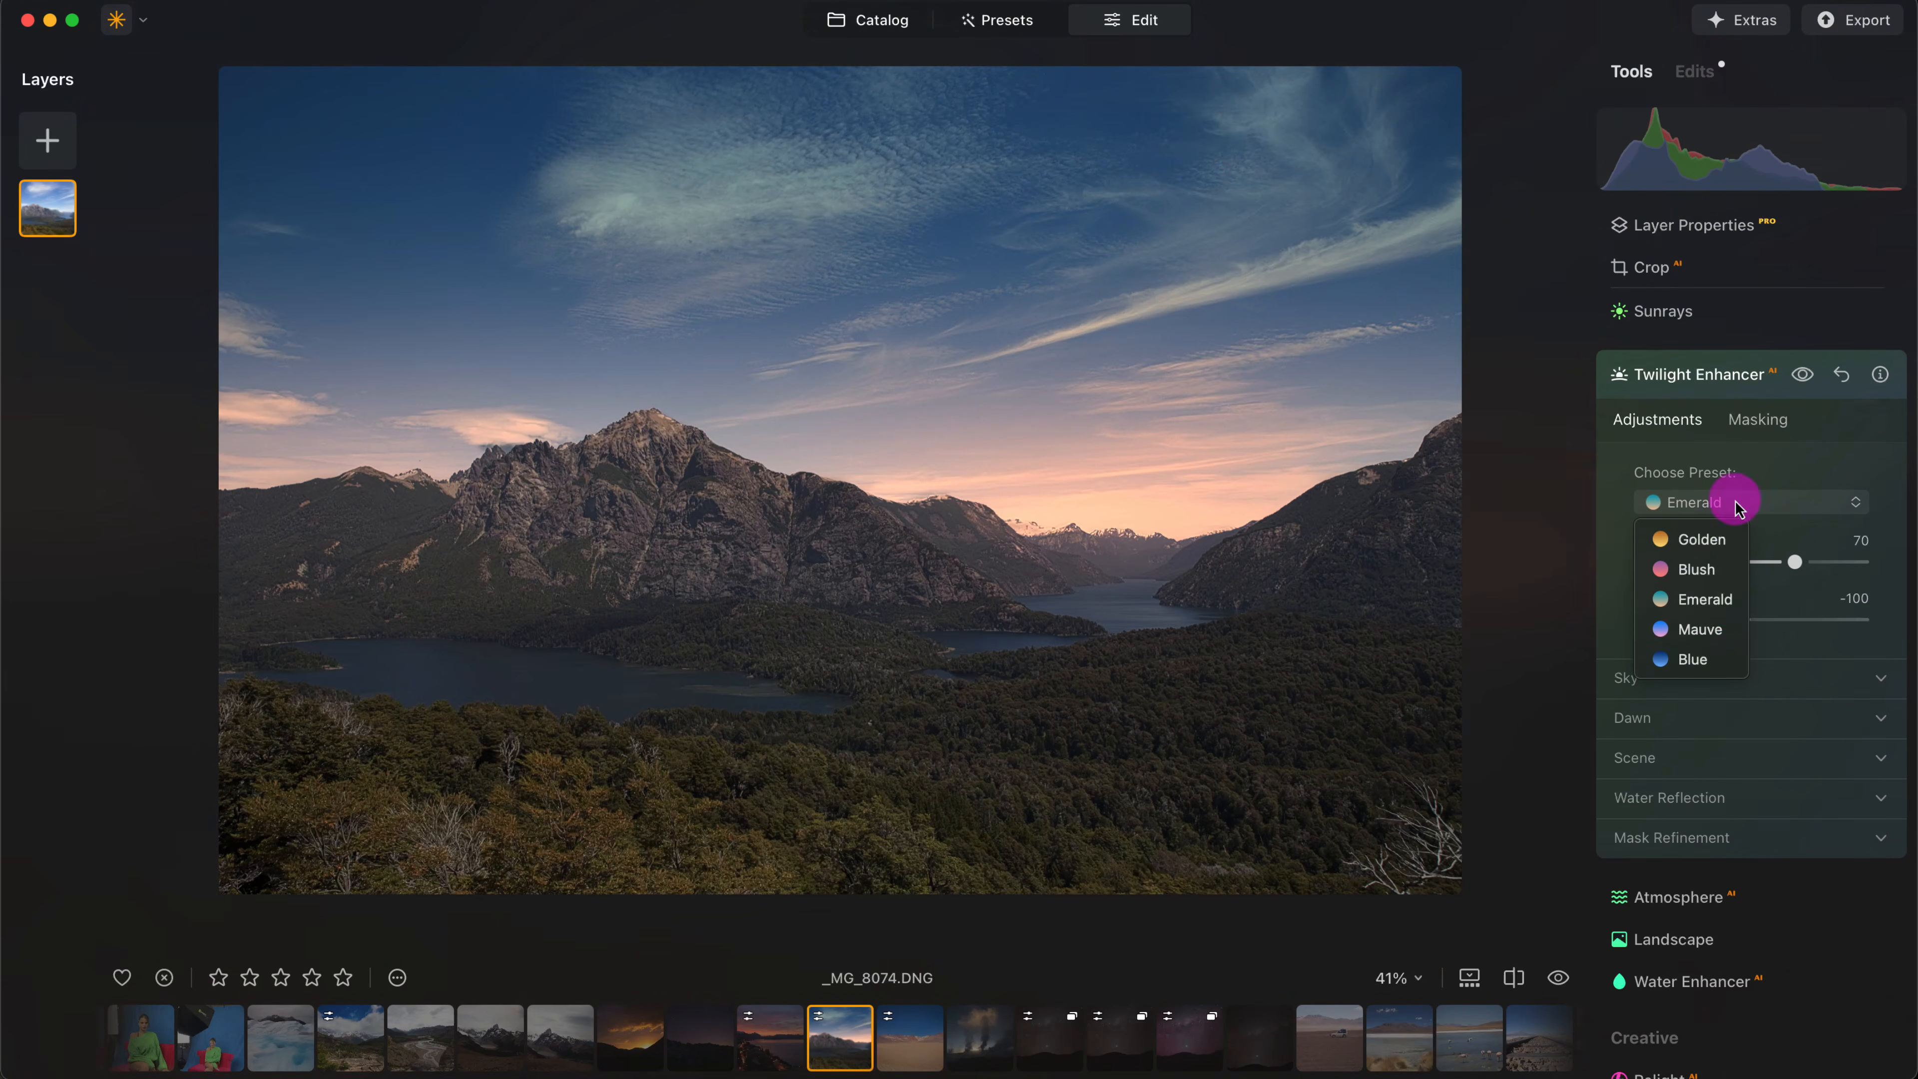
left_click(1709, 634)
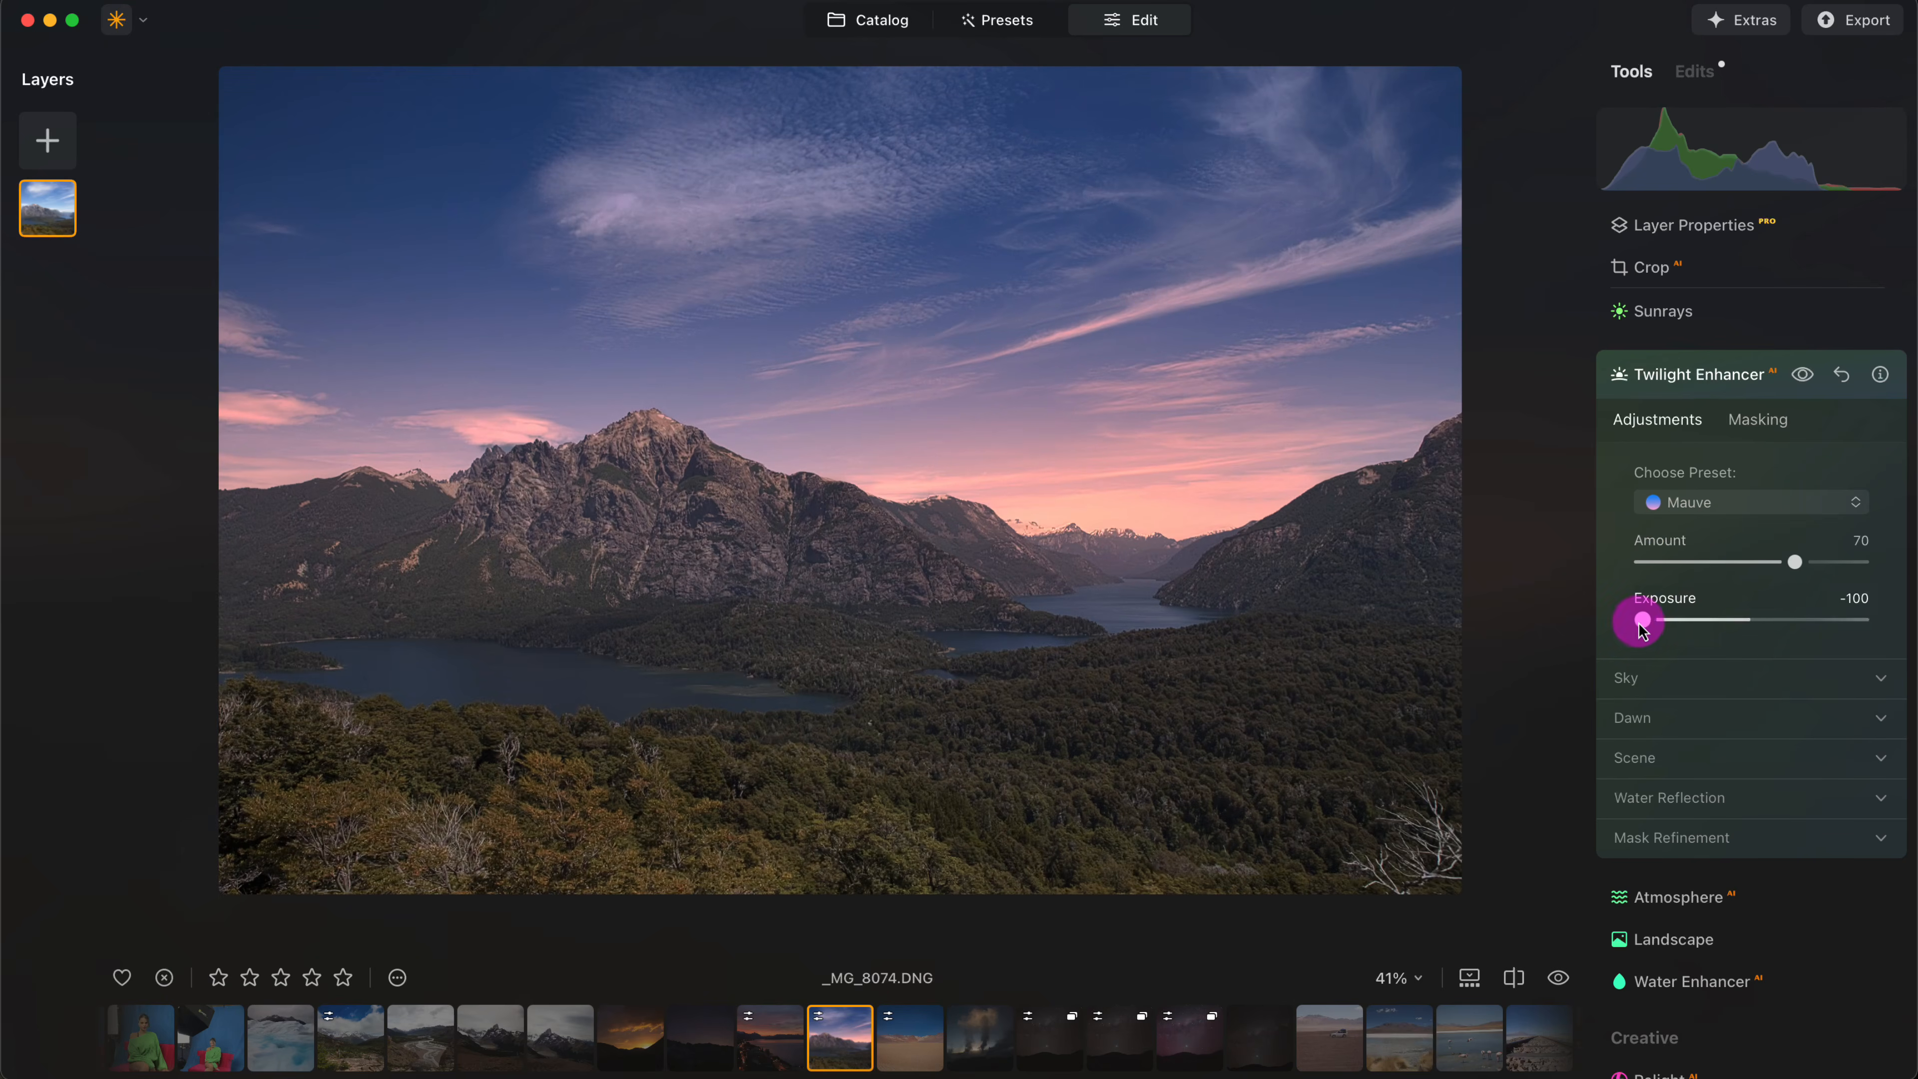
mouse_move(1647, 622)
left_mouse_down()
mouse_move(1742, 621)
mouse_move(1612, 618)
left_mouse_up()
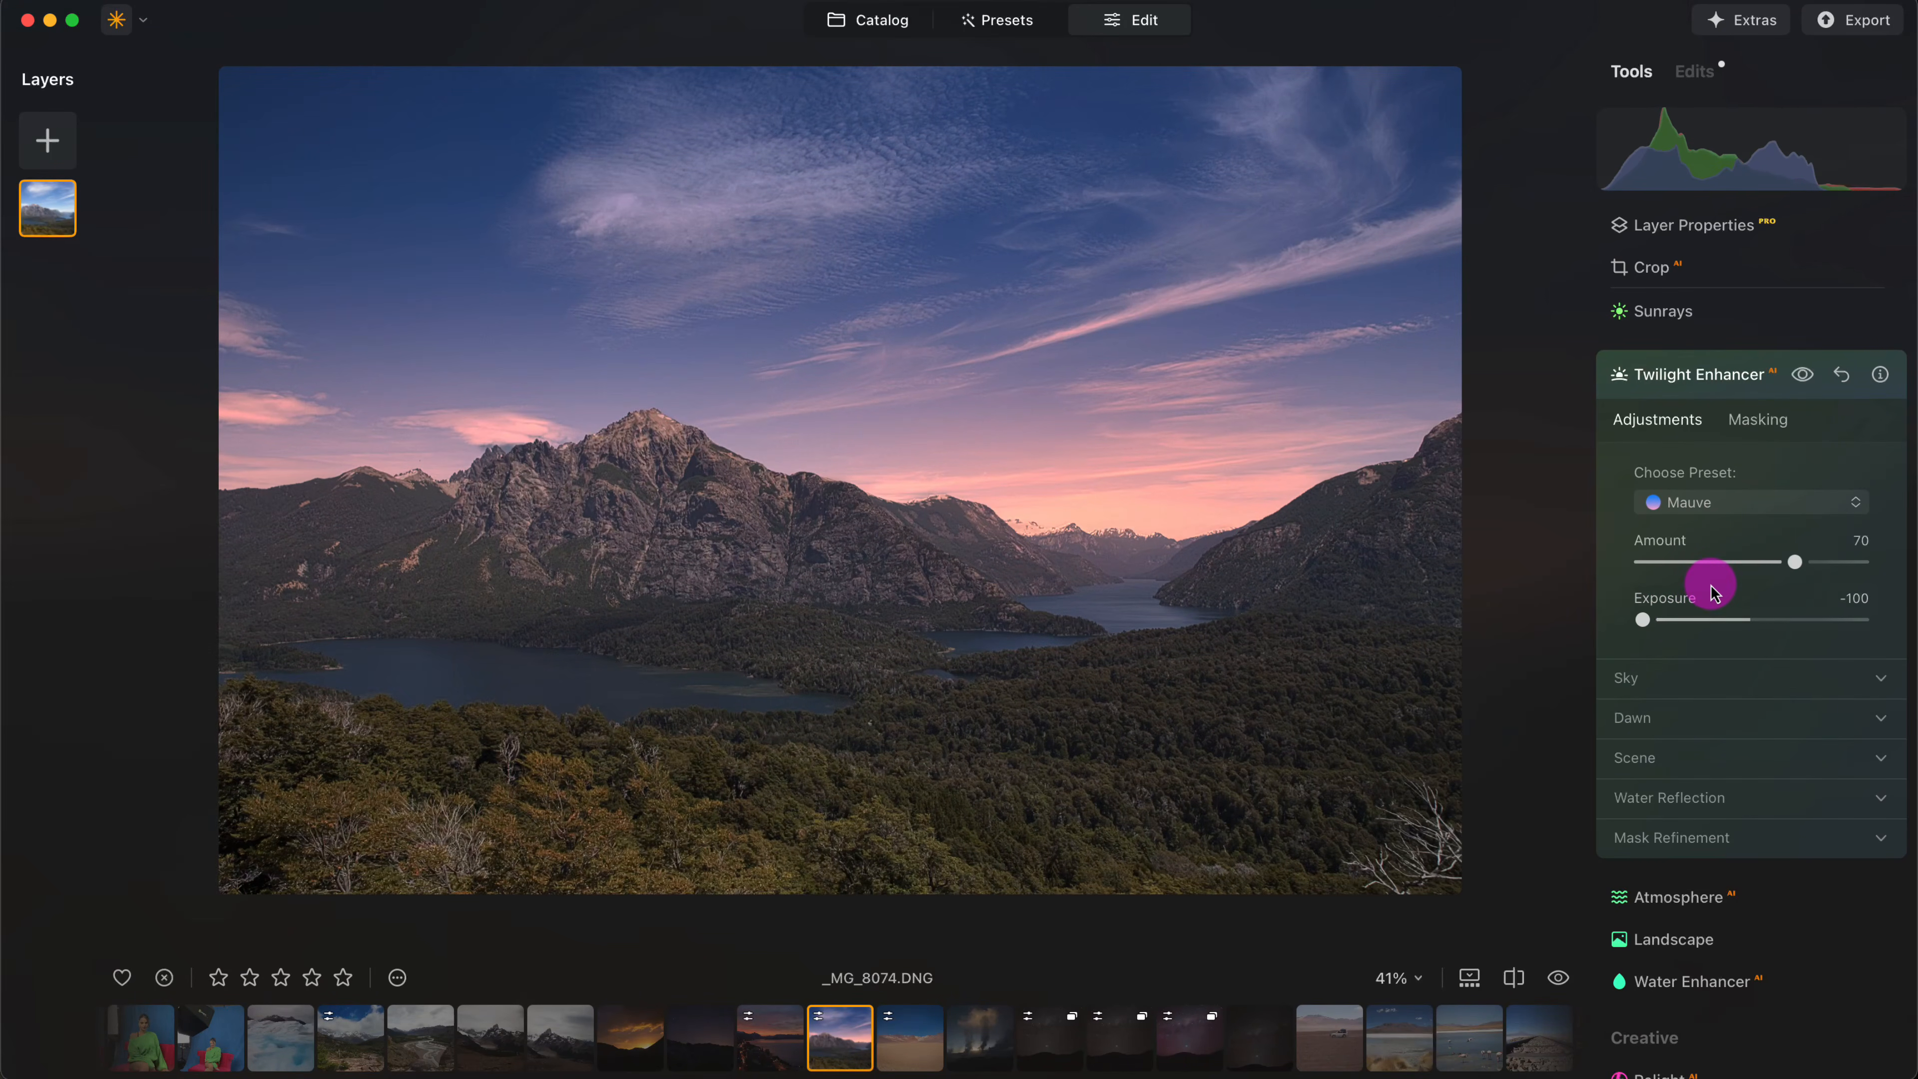
- Enhance the mountain lake photo with Accent 51 and Sky Enhancer 55, and compare it with the effect off and on
scroll(1722, 582, "up", 10)
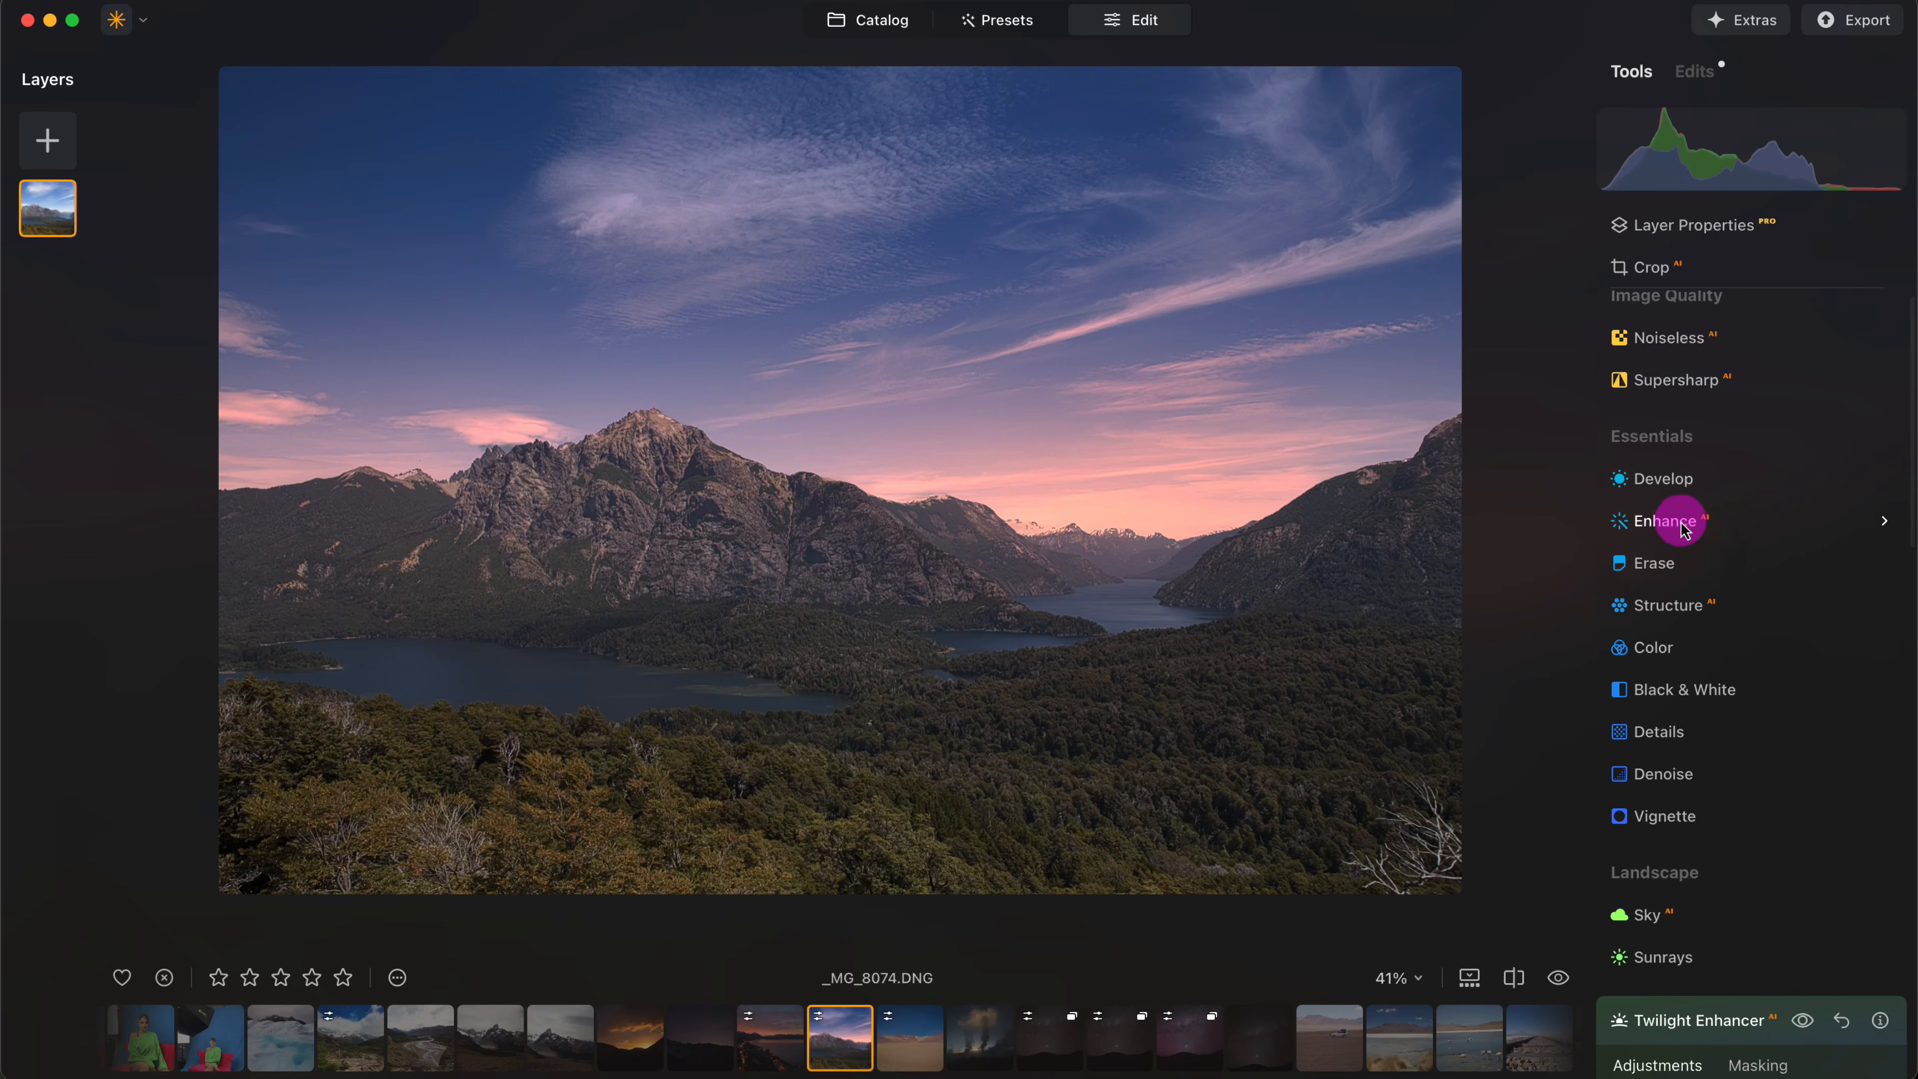
left_click(1690, 521)
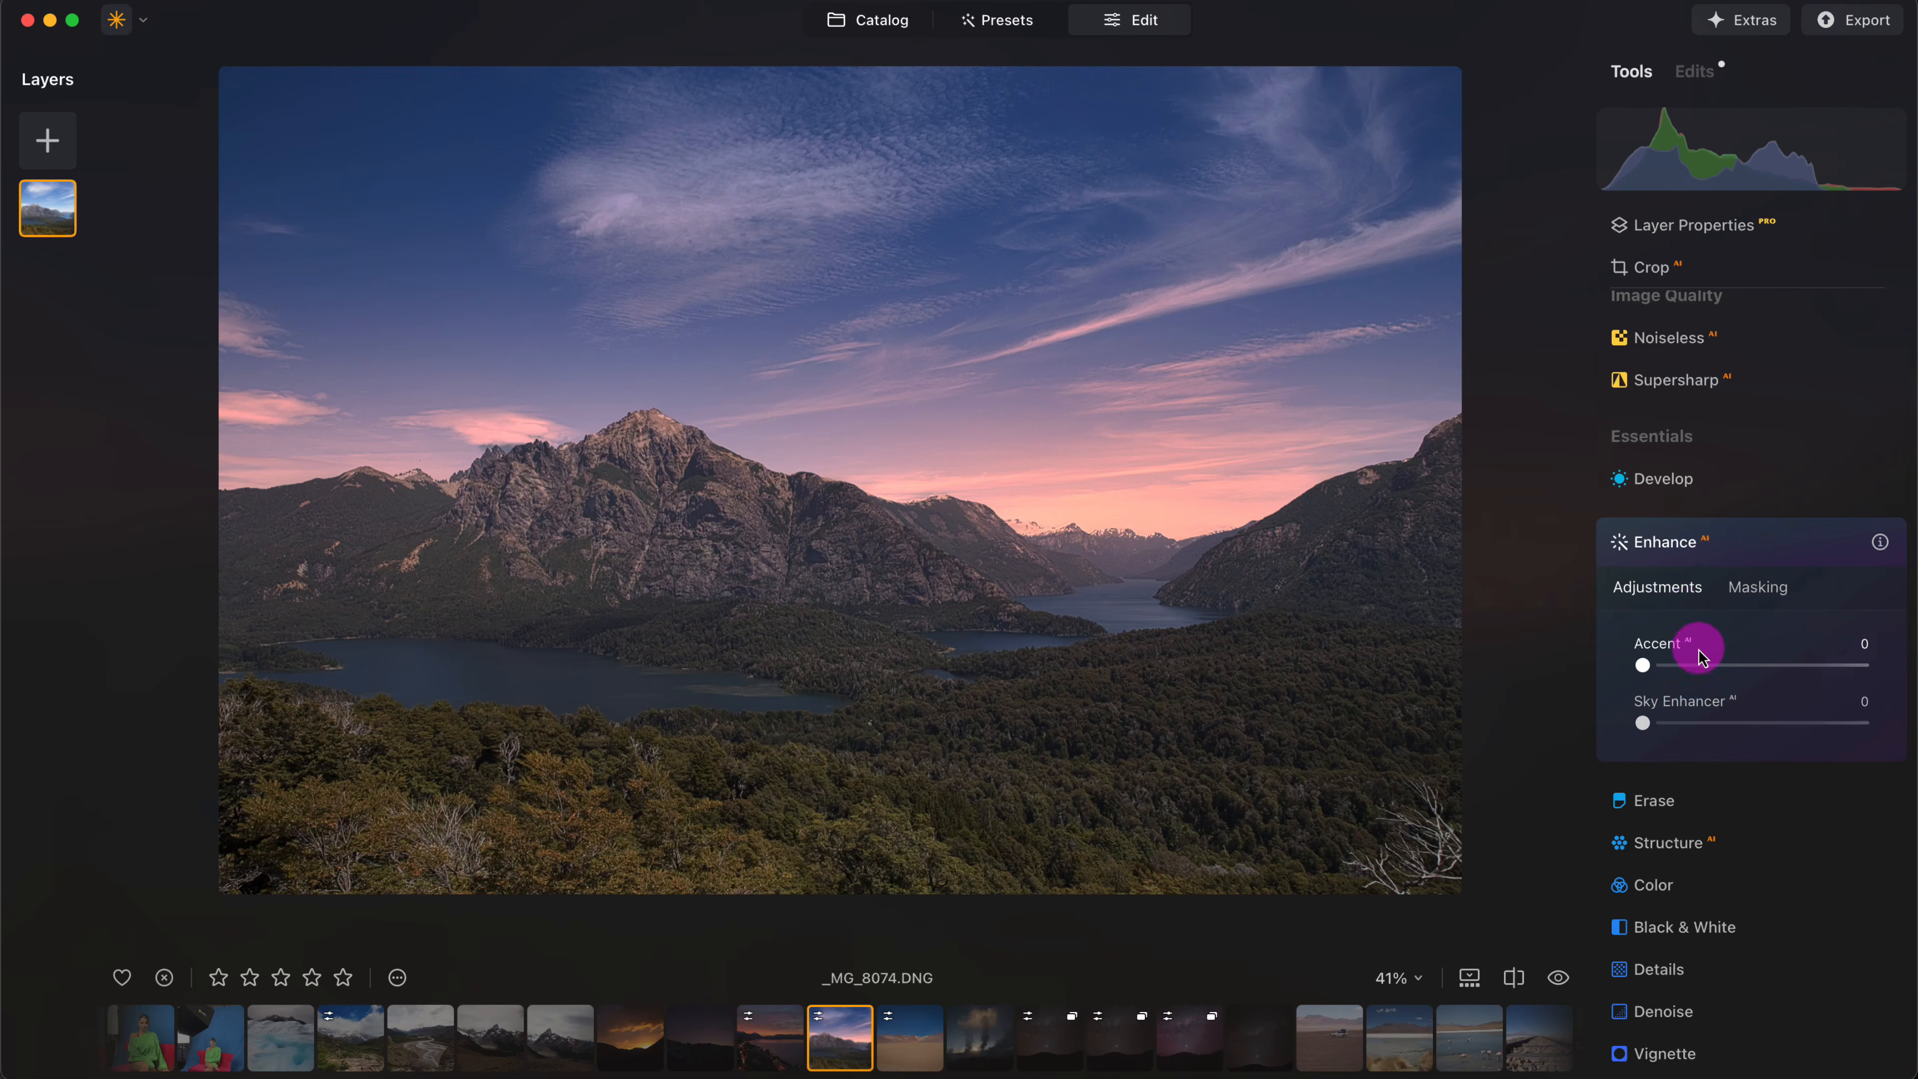
left_click_drag(1734, 663, 1765, 724)
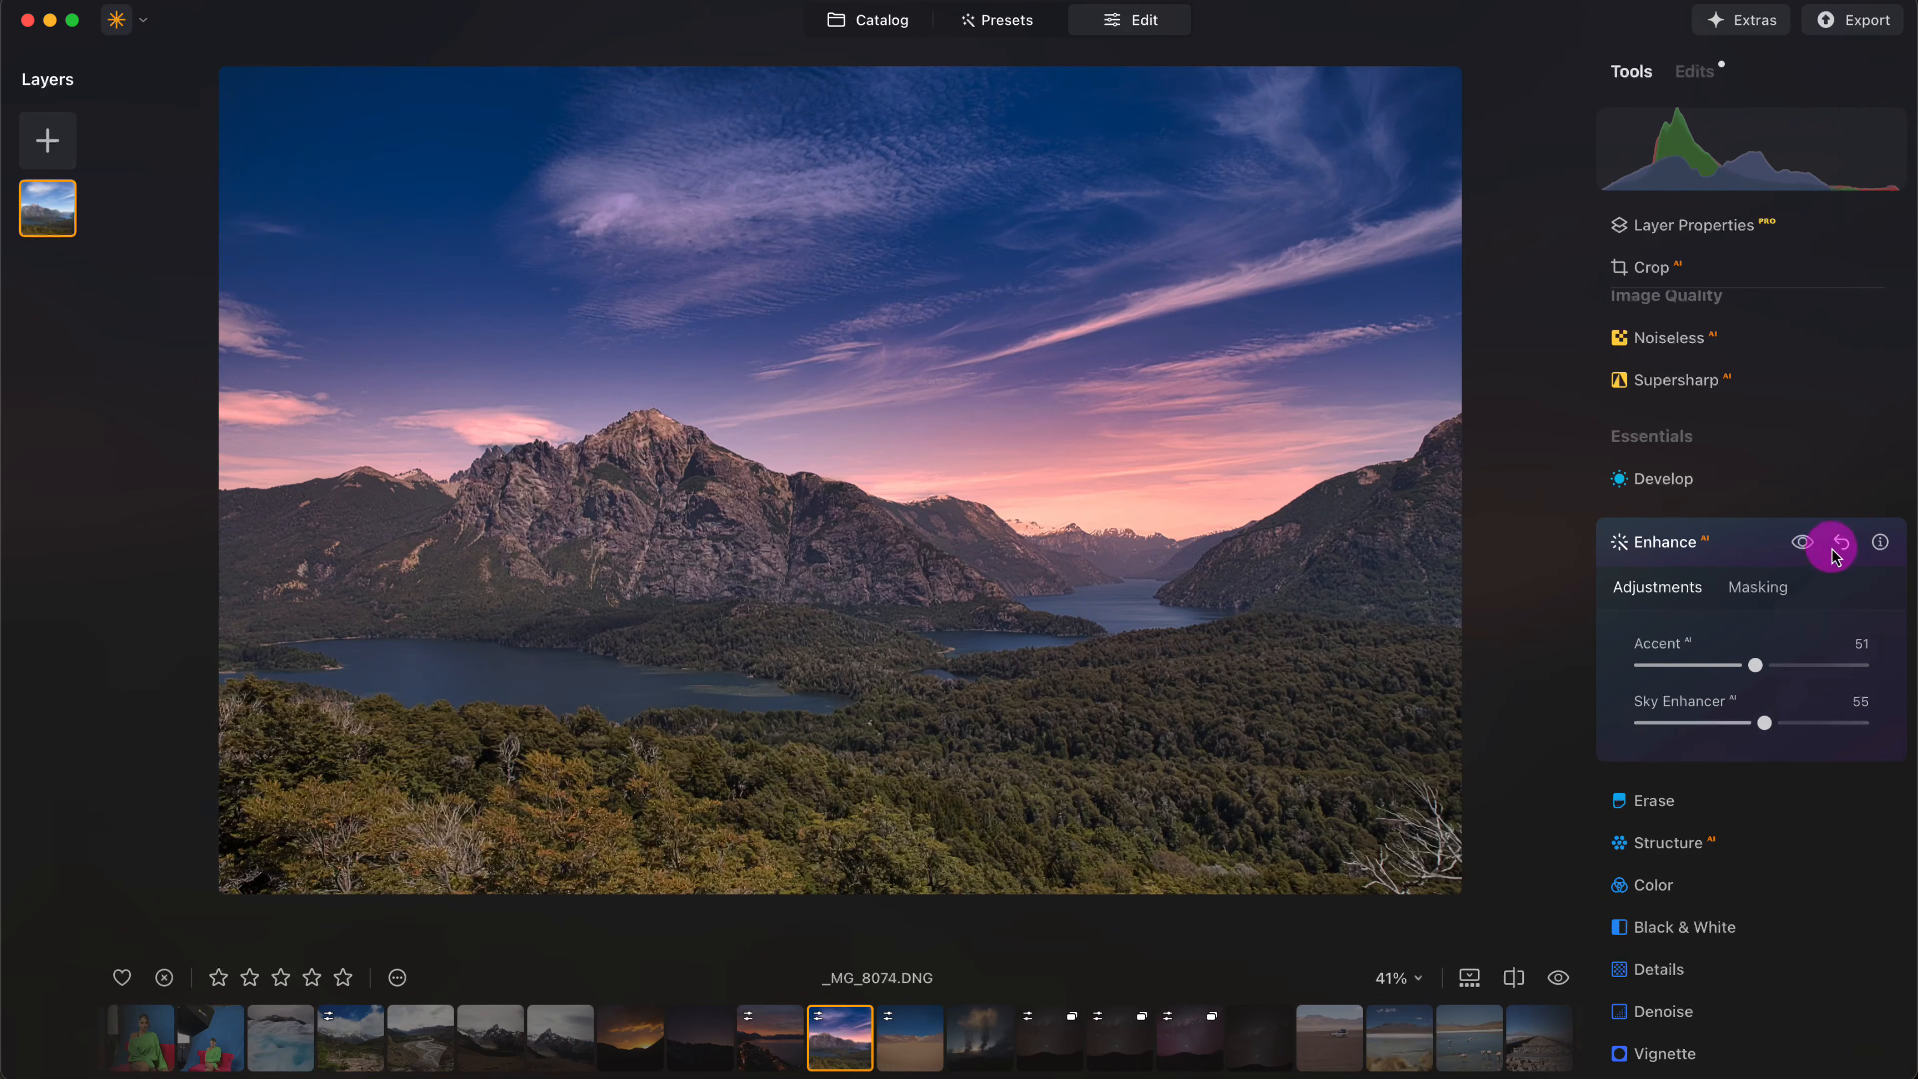
left_click(1805, 548)
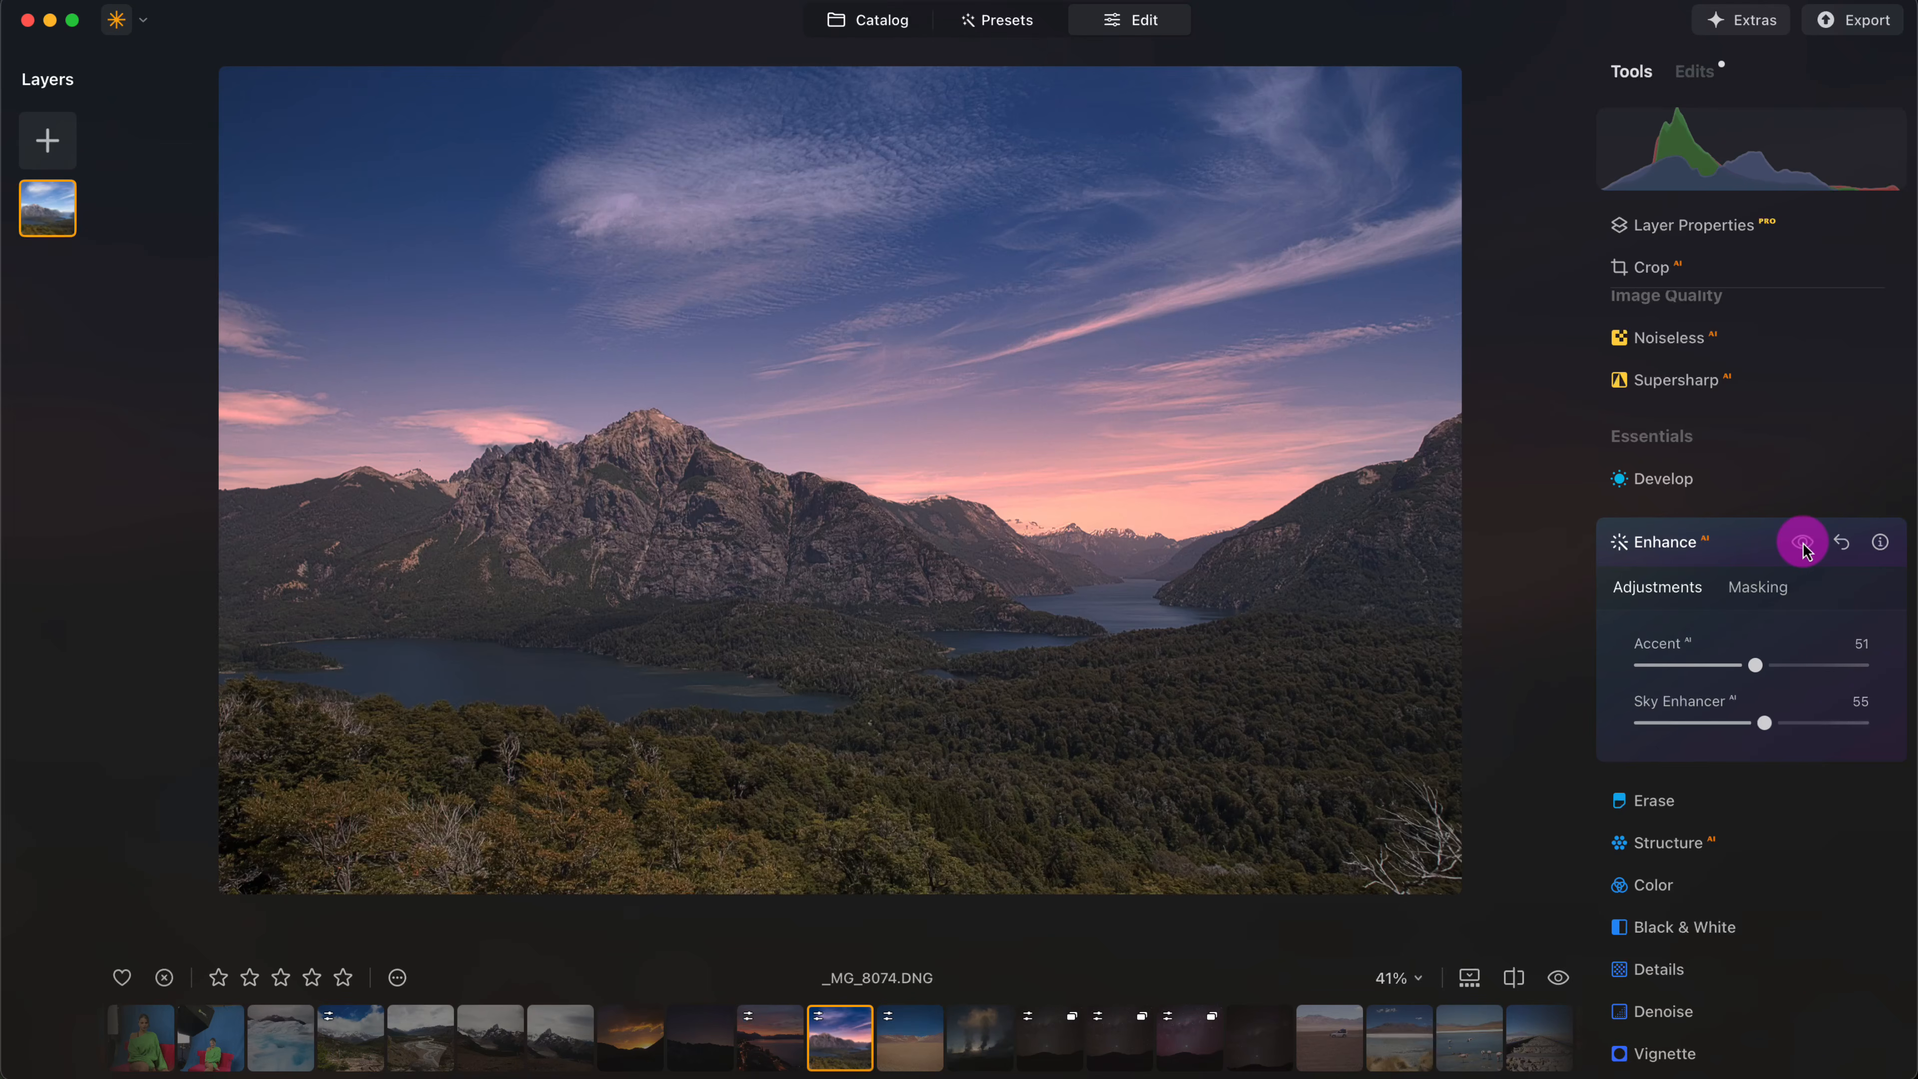
left_click(1795, 553)
scroll(1760, 451, "up", 1)
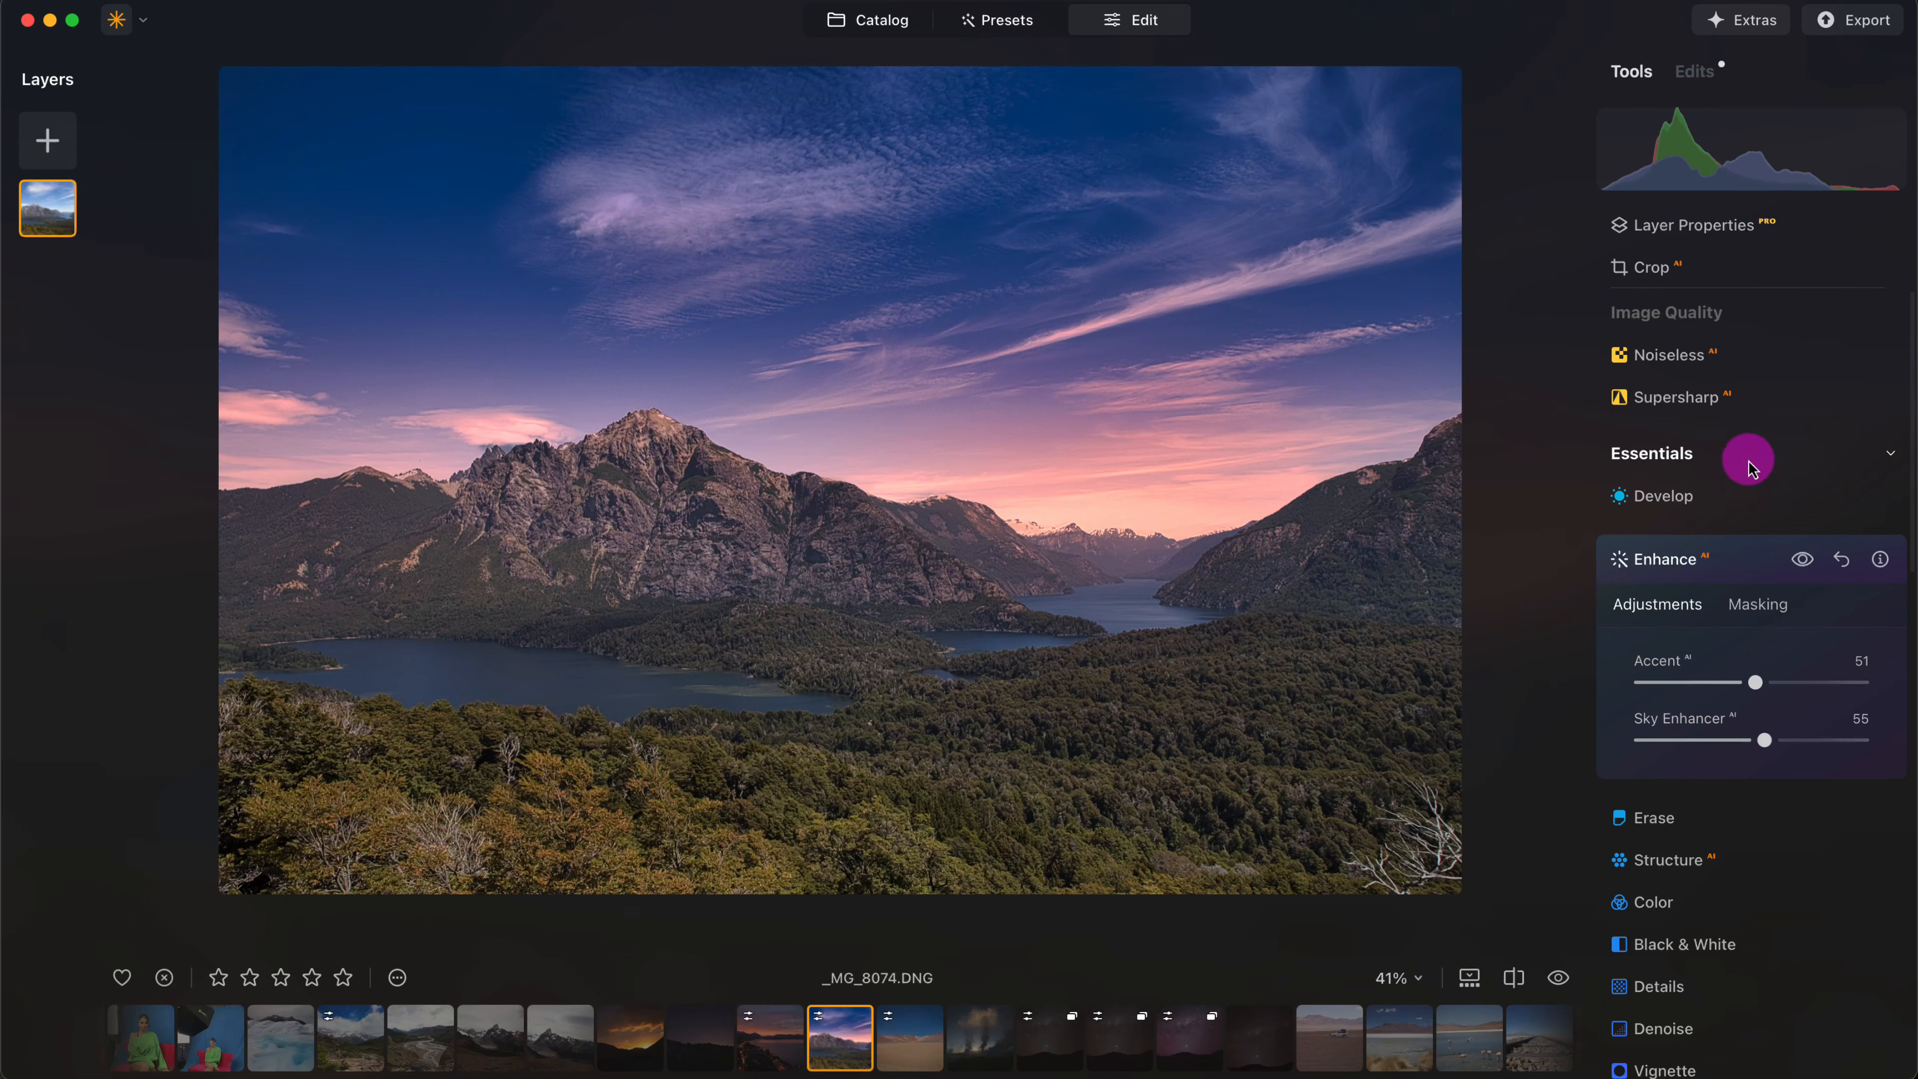
- Brighten the mountain lake photo's midtones by slightly raising the midpoint of the main curve in Develop
left_click(1699, 497)
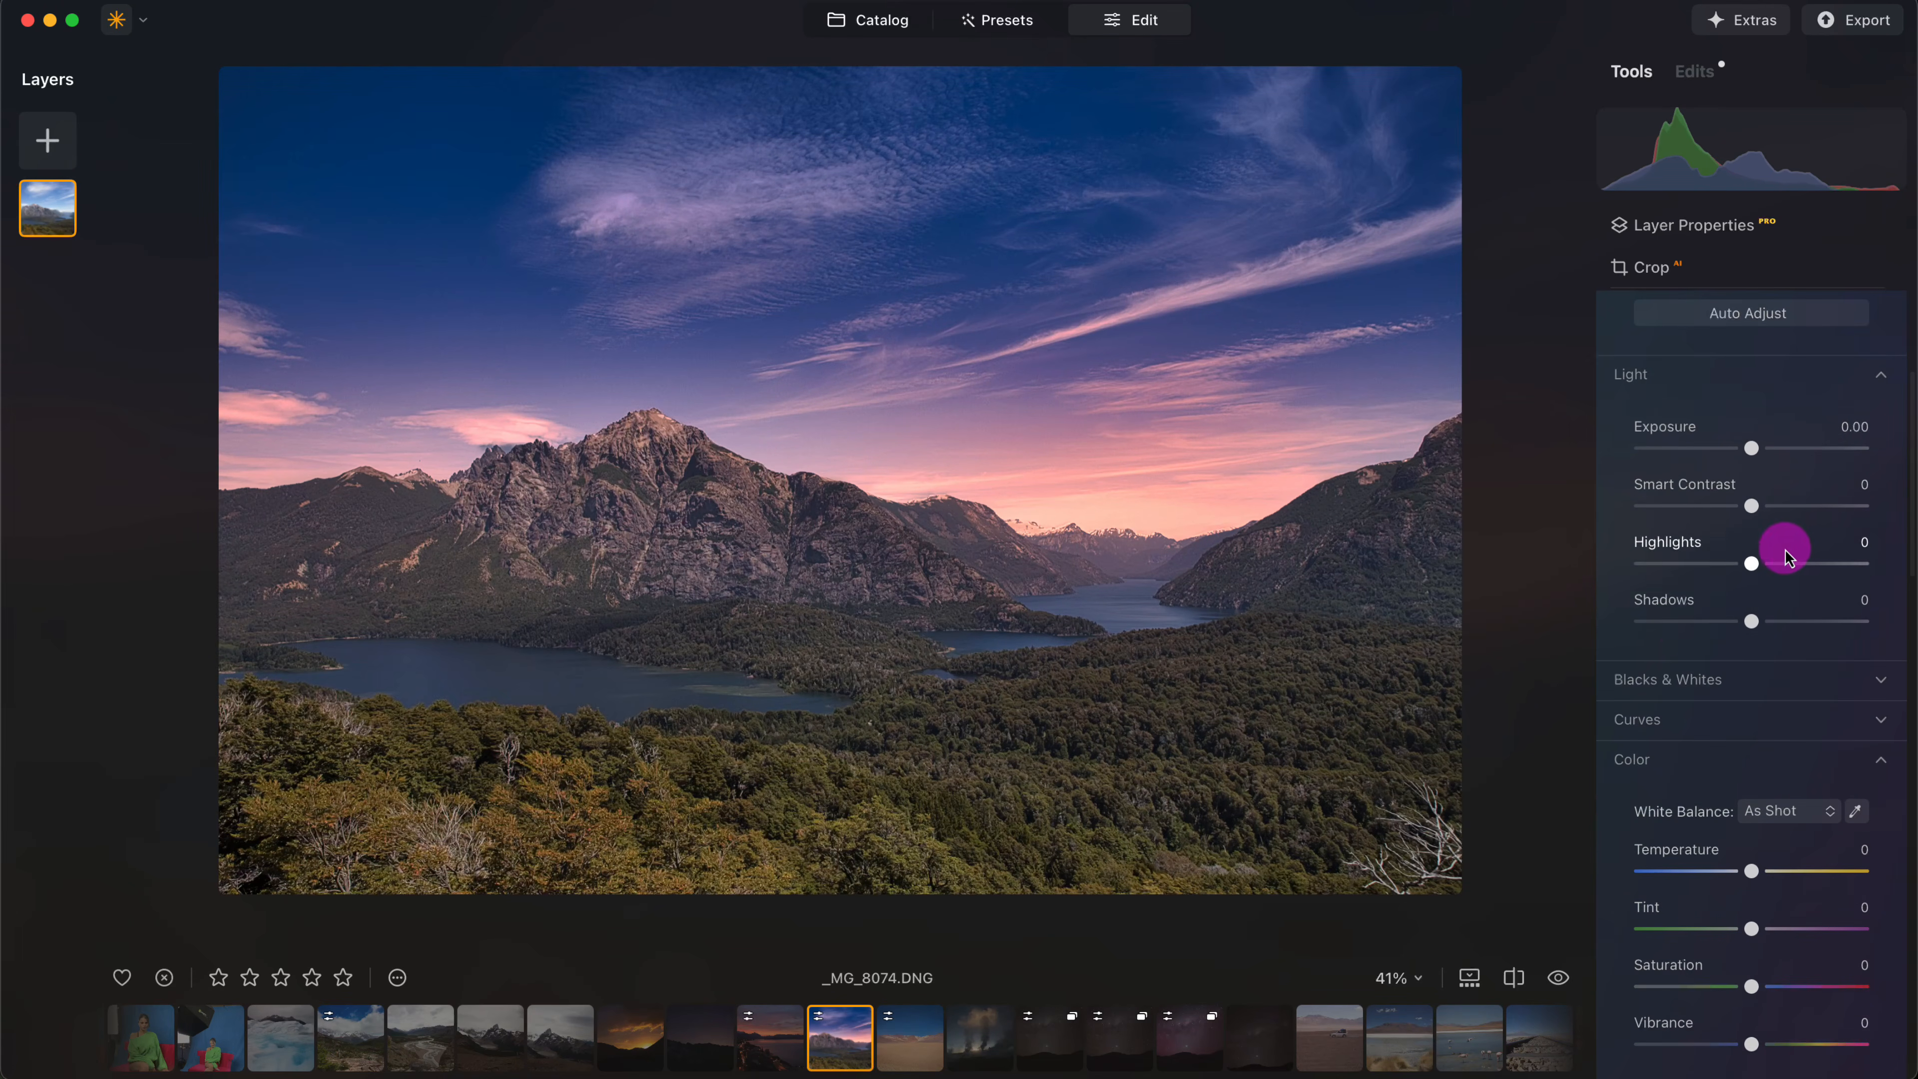
left_click(1751, 720)
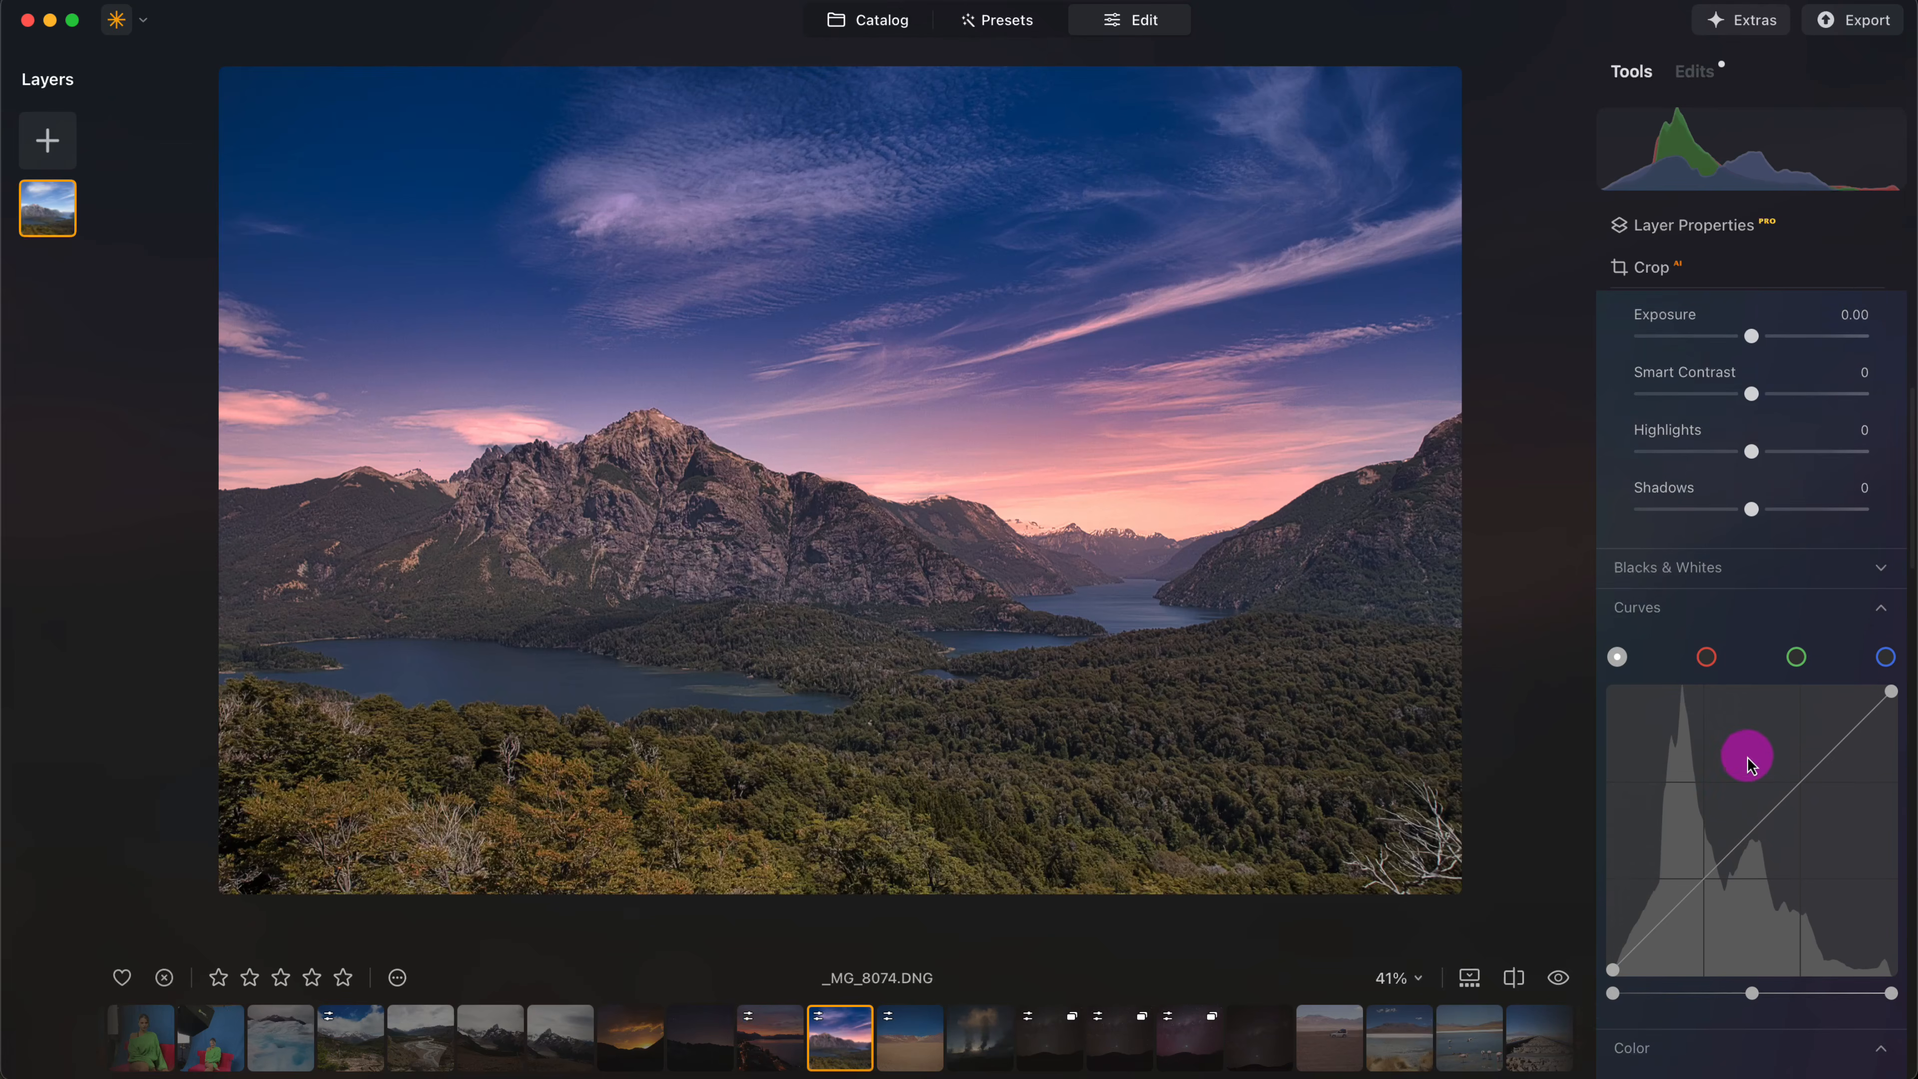
scroll(1747, 758, "down", 1)
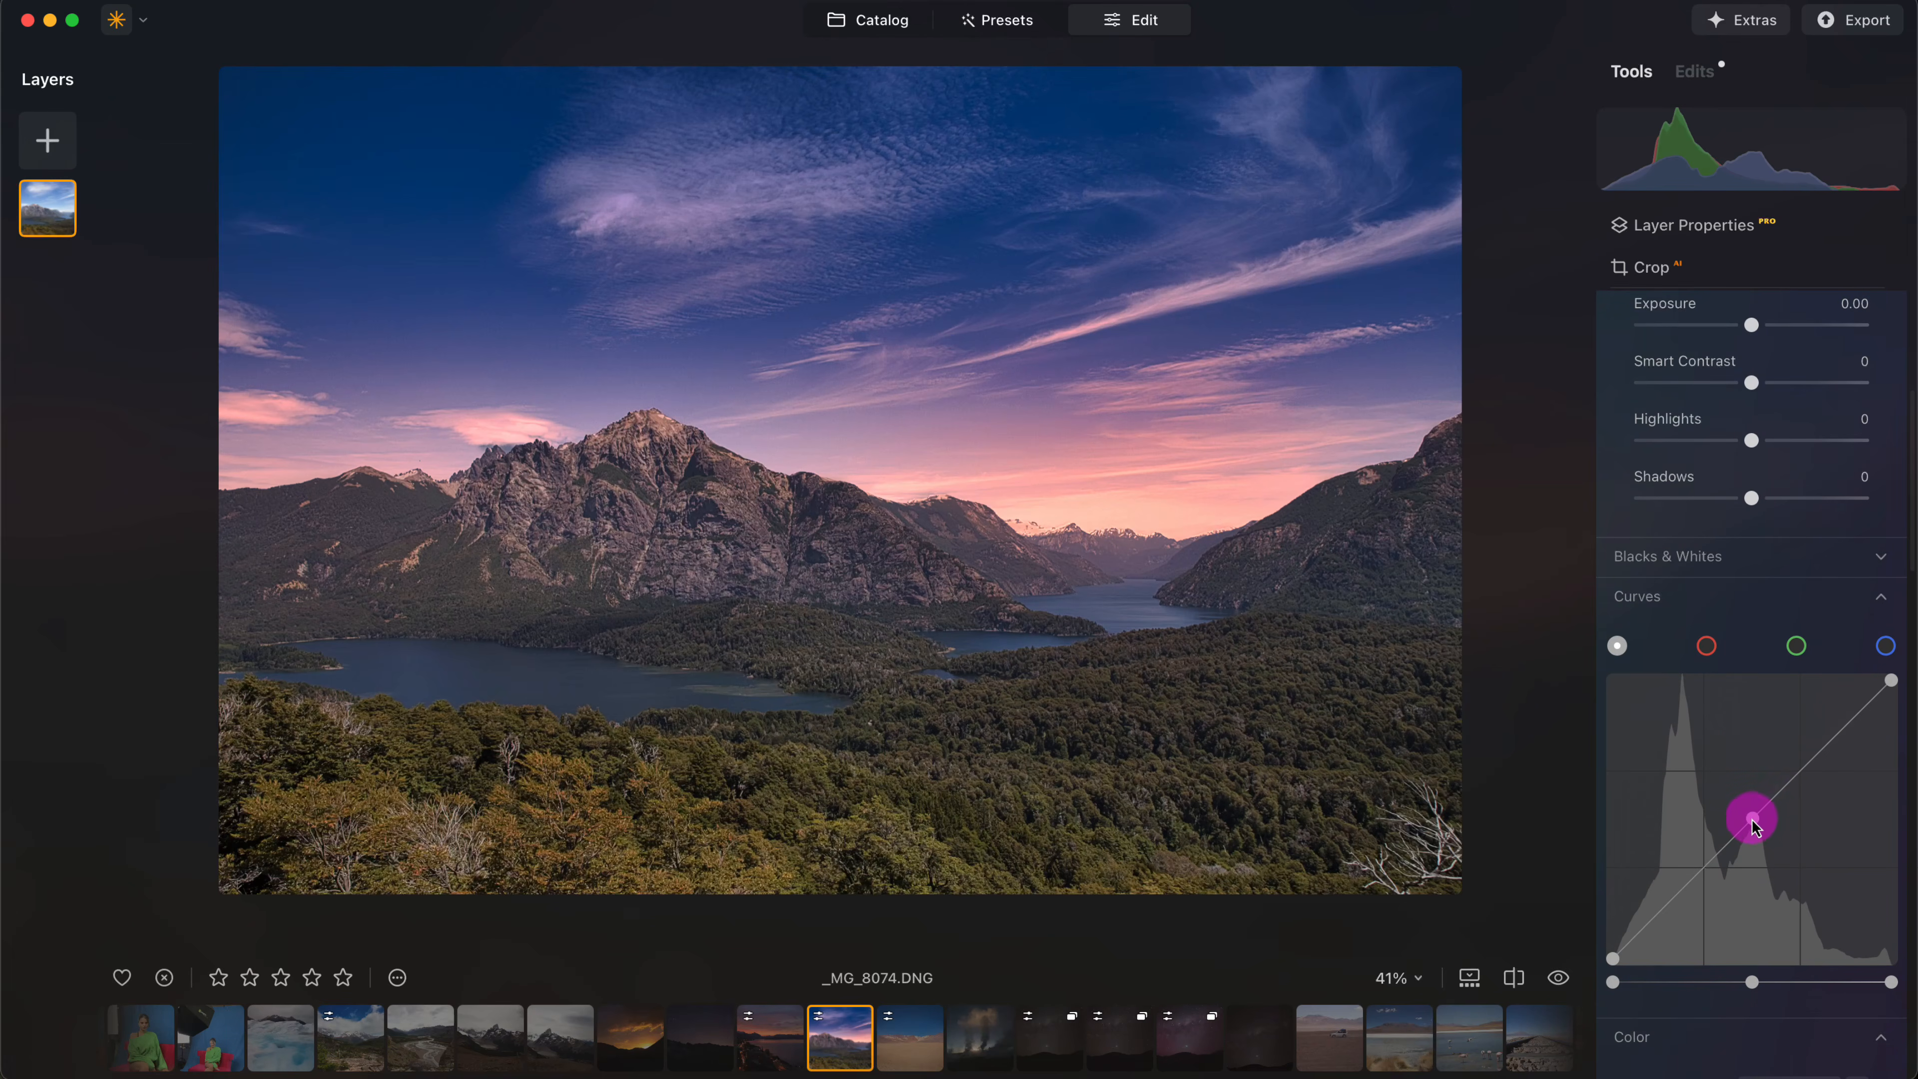
left_click_drag(1752, 823, 1746, 814)
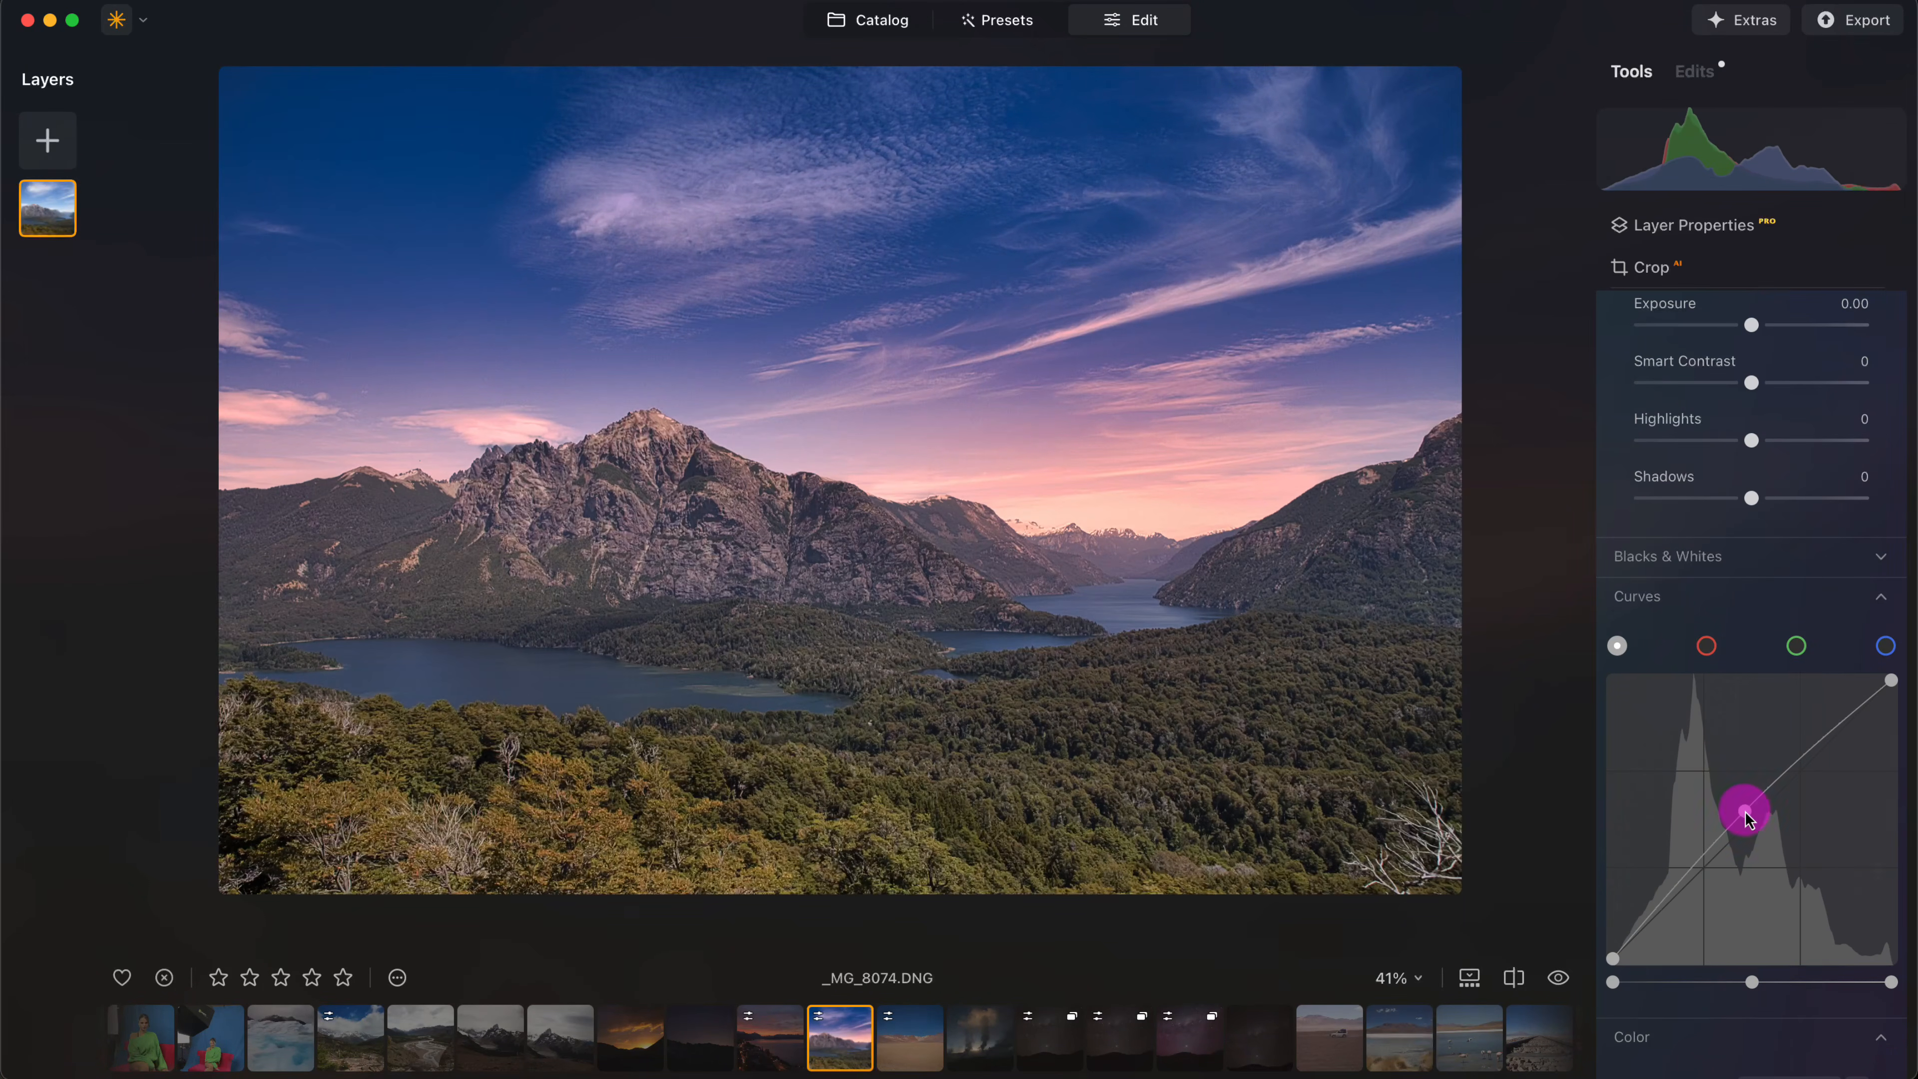
- Add a dark Vignette to the mountain lake photo with Amount -55 and Size 0
scroll(1771, 575, "down", 5)
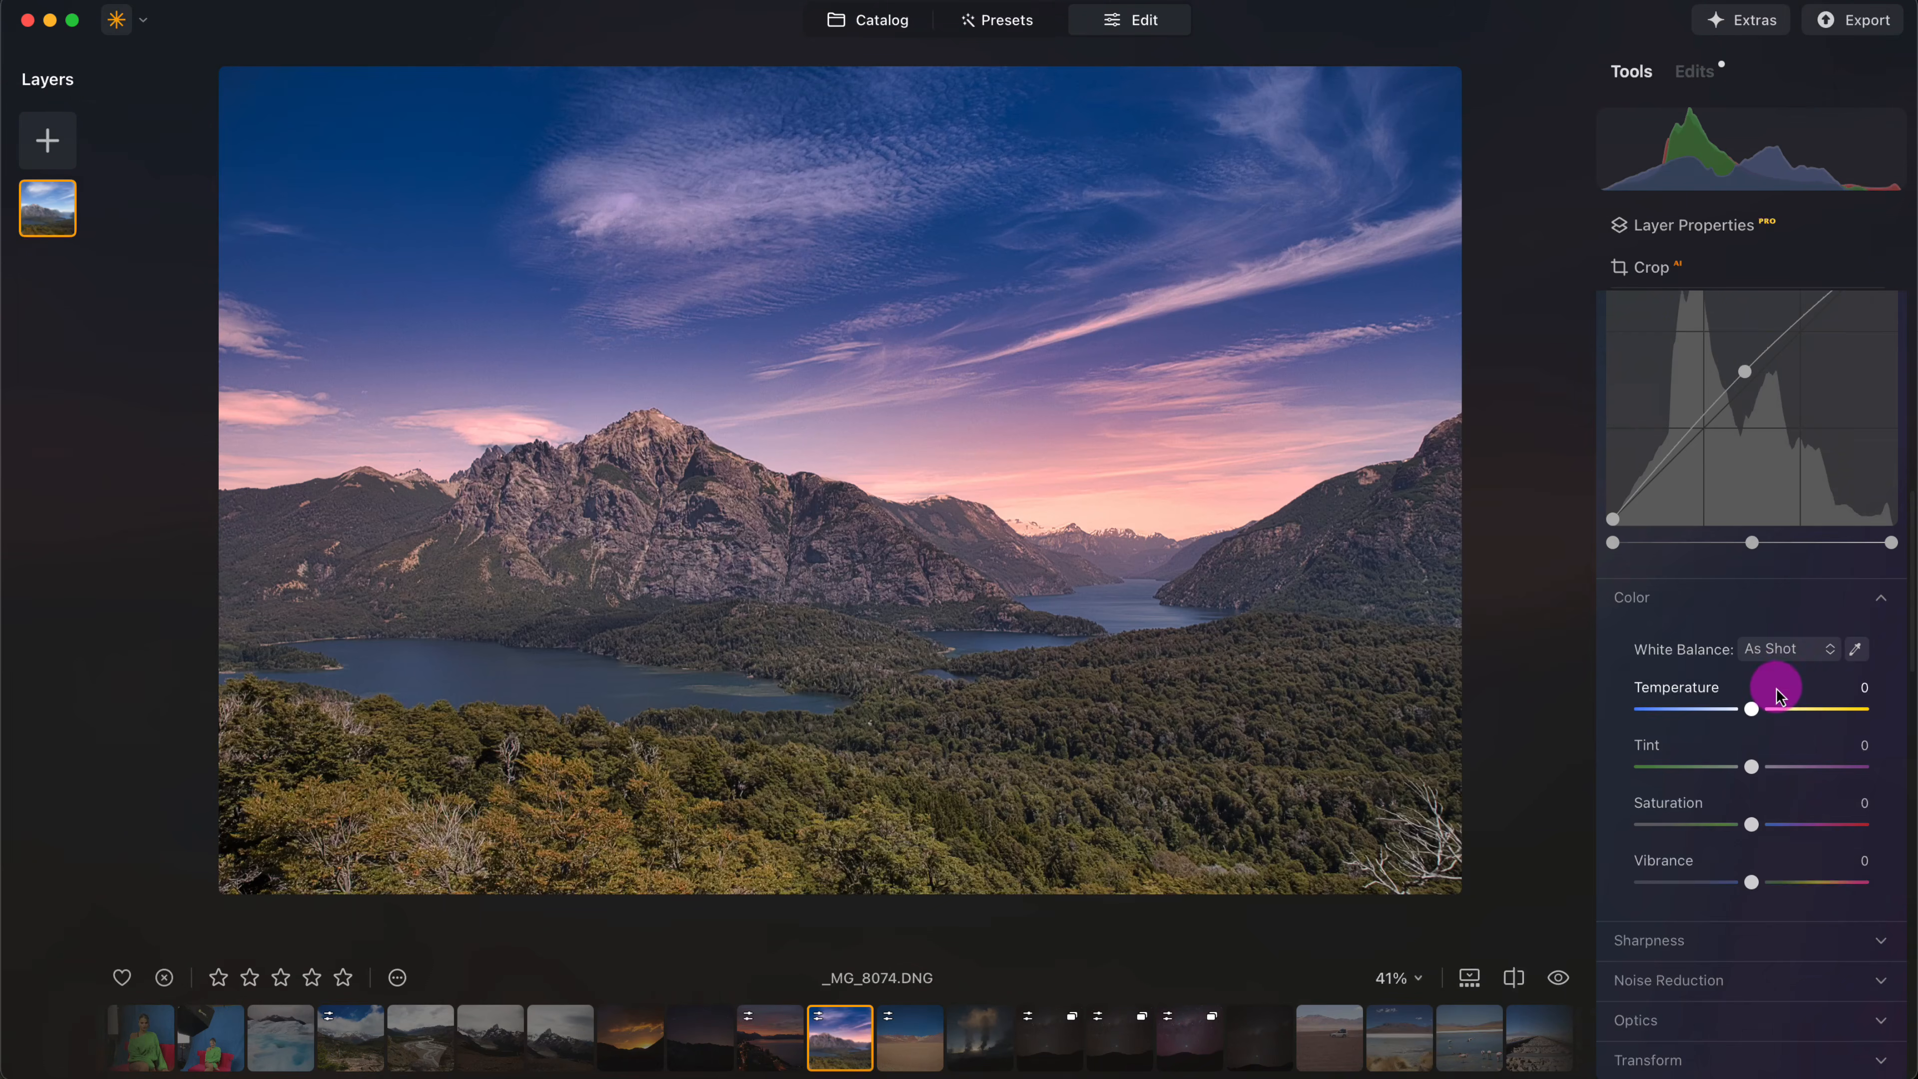
scroll(1776, 695, "down", 4)
scroll(1771, 764, "down", 2)
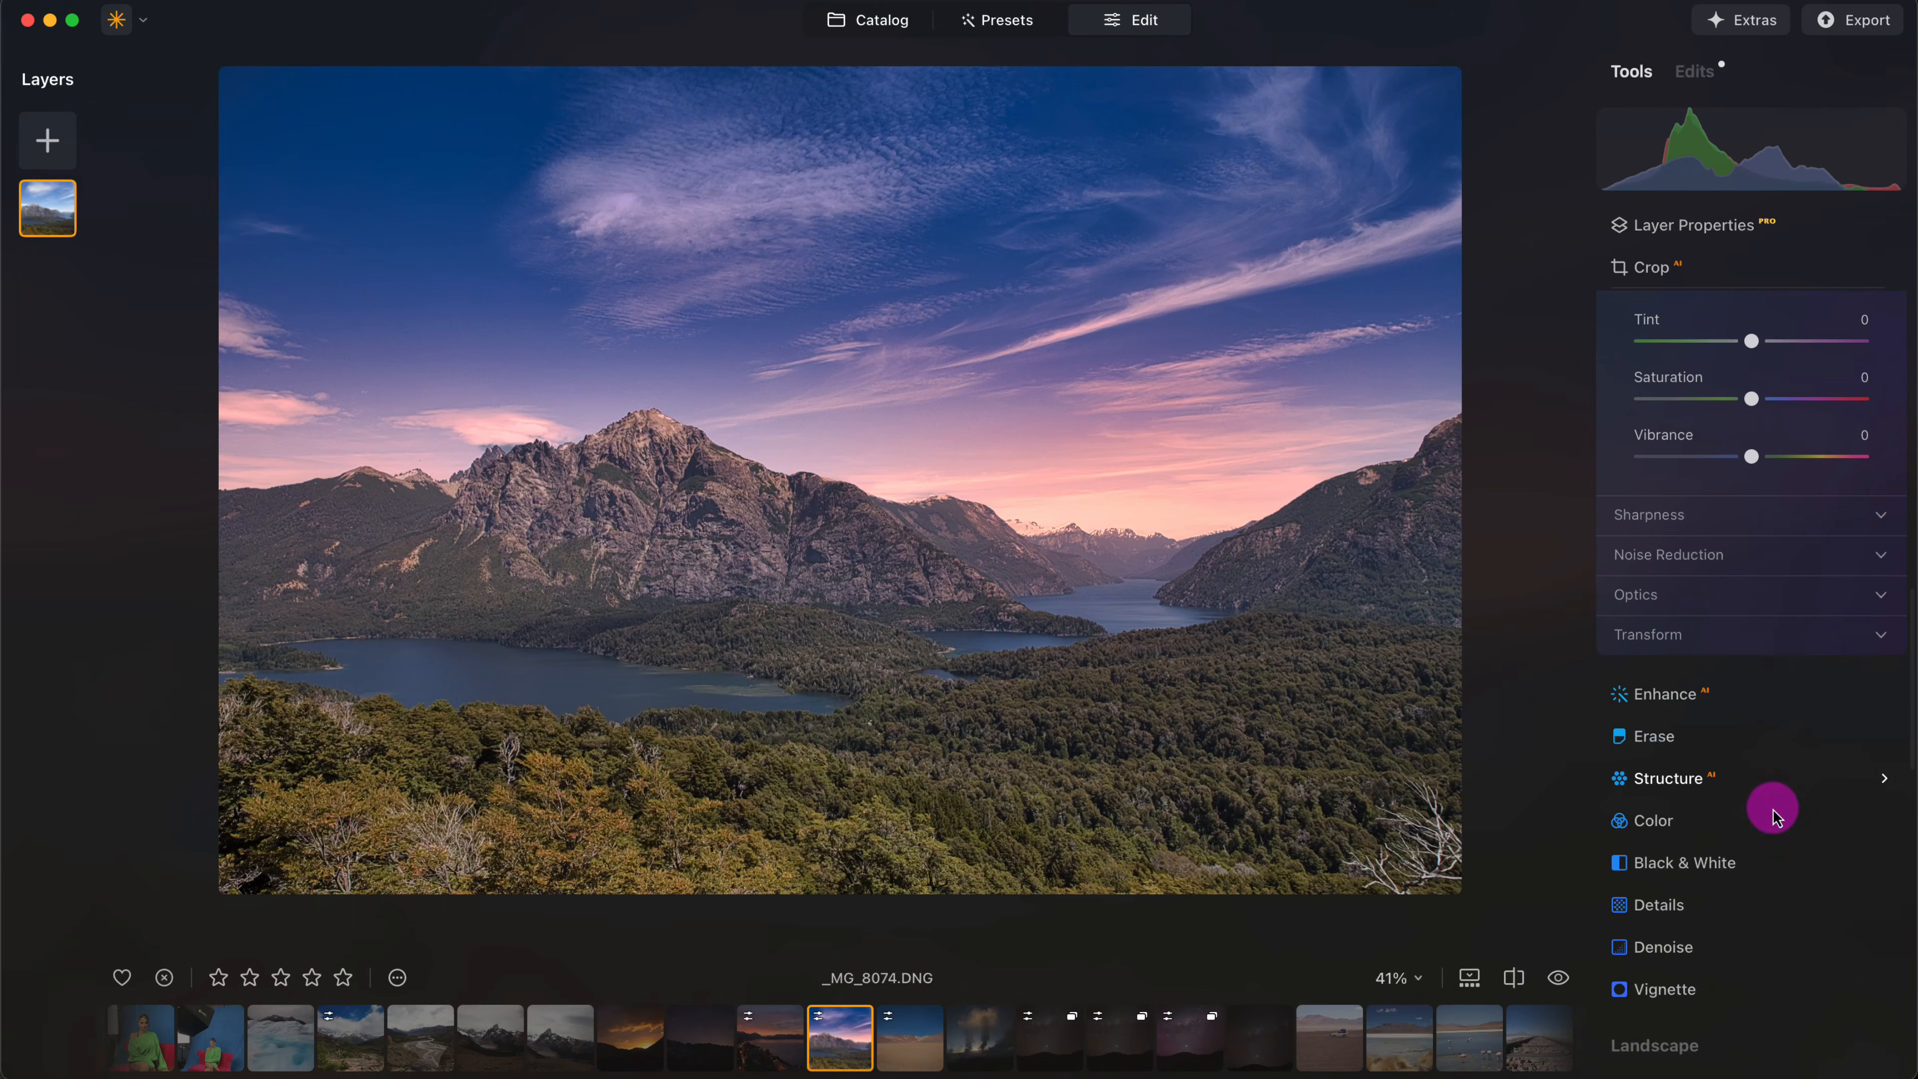
left_click(1743, 990)
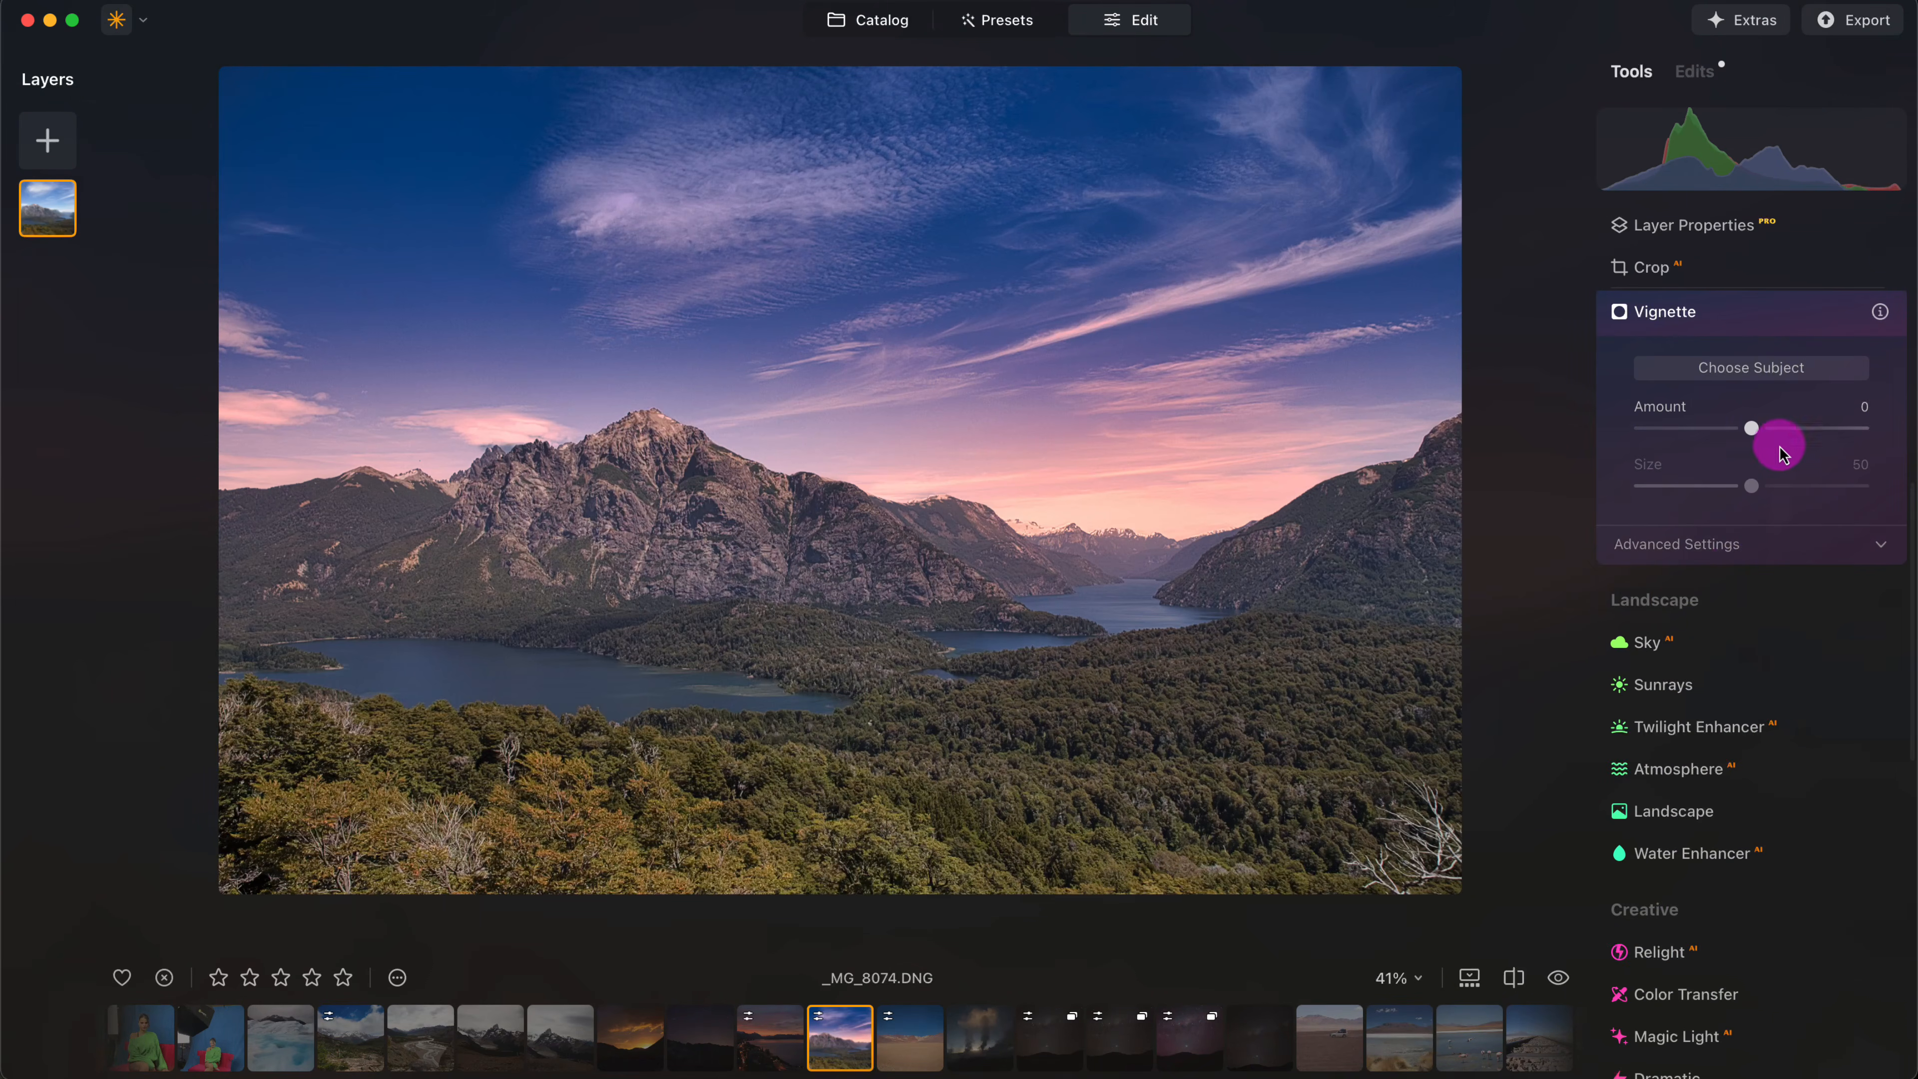
left_click_drag(1750, 429, 1642, 489)
left_click(890, 173)
left_click_drag(1704, 432, 1688, 433)
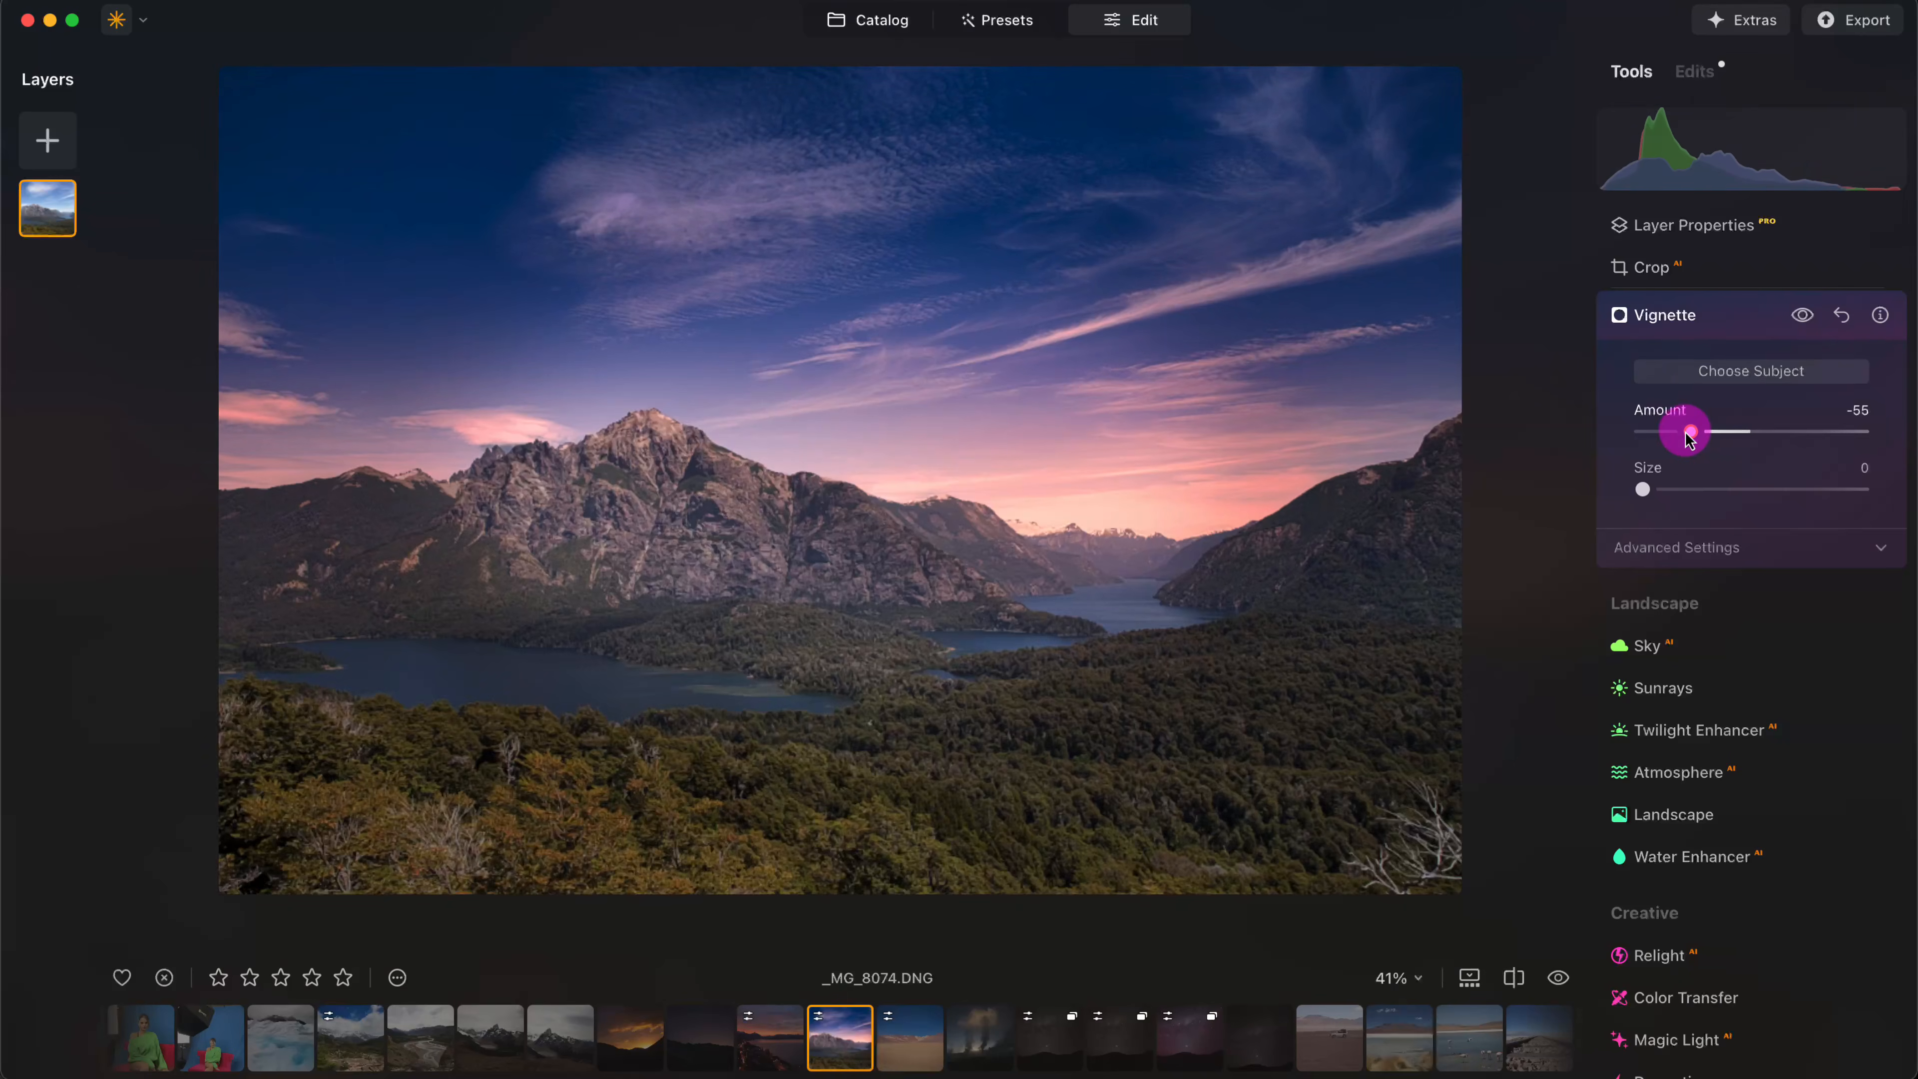
- Compare the fully edited mountain lake photo with its original in a before/after split, sweeping the divider across the image
left_click(1517, 982)
left_click_drag(959, 501, 1076, 500)
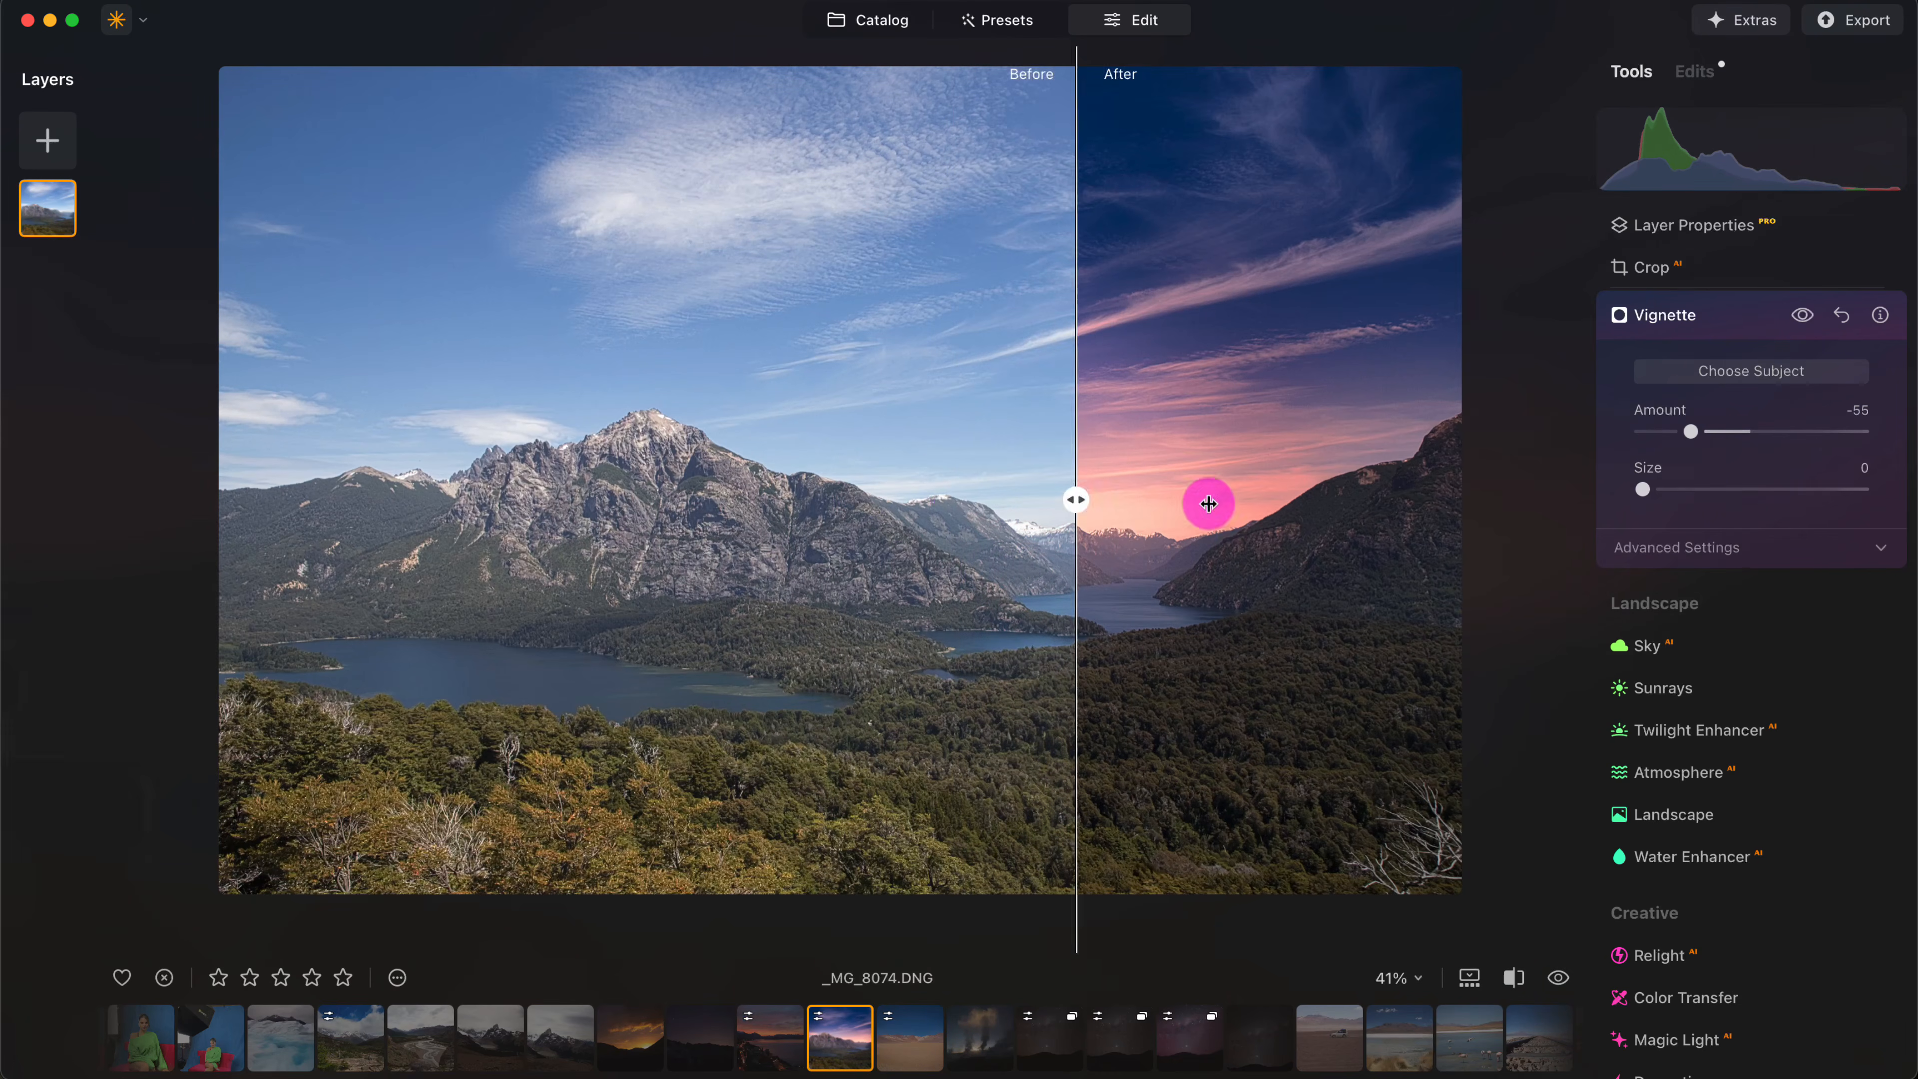
left_click_drag(1209, 503, 847, 526)
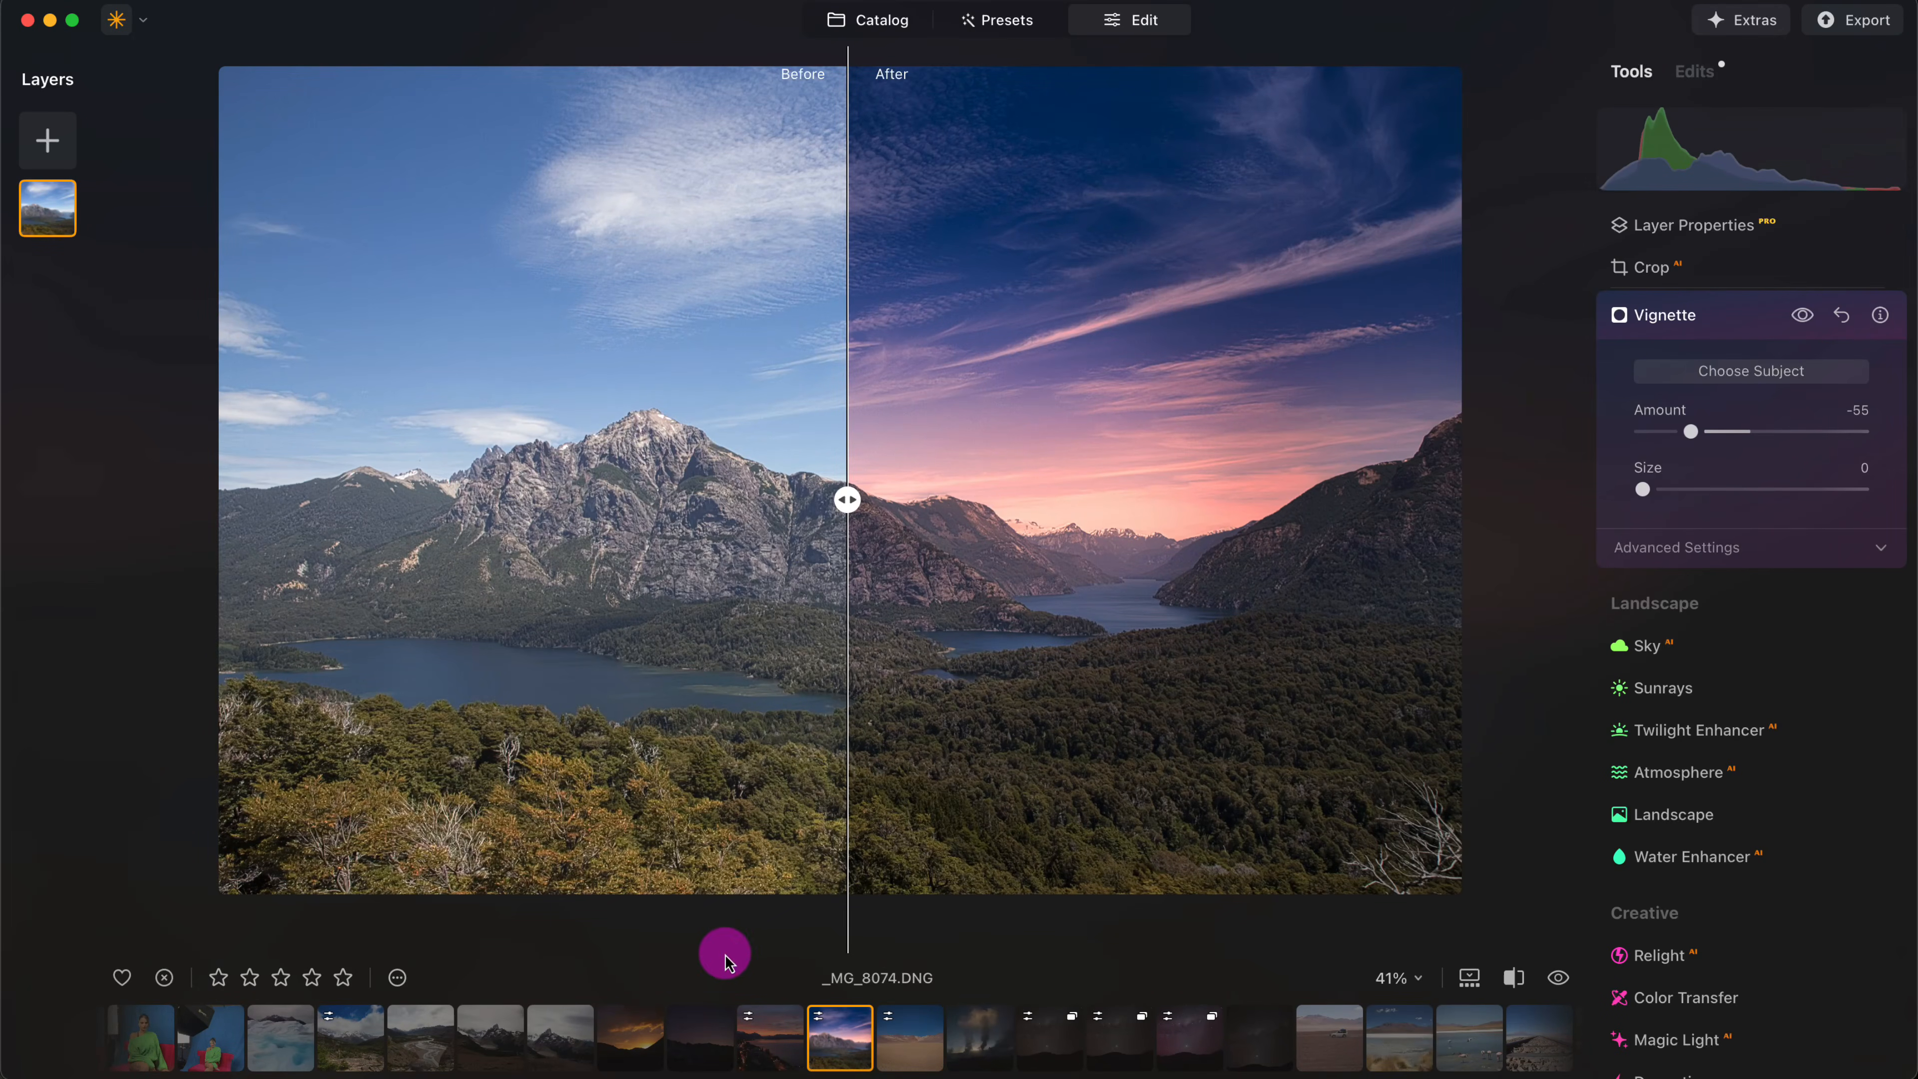
- Open the night oasis photo _MG_2445.dng and apply the Mystical effect with Amount 58 and Shadows 9
left_click(1518, 1041)
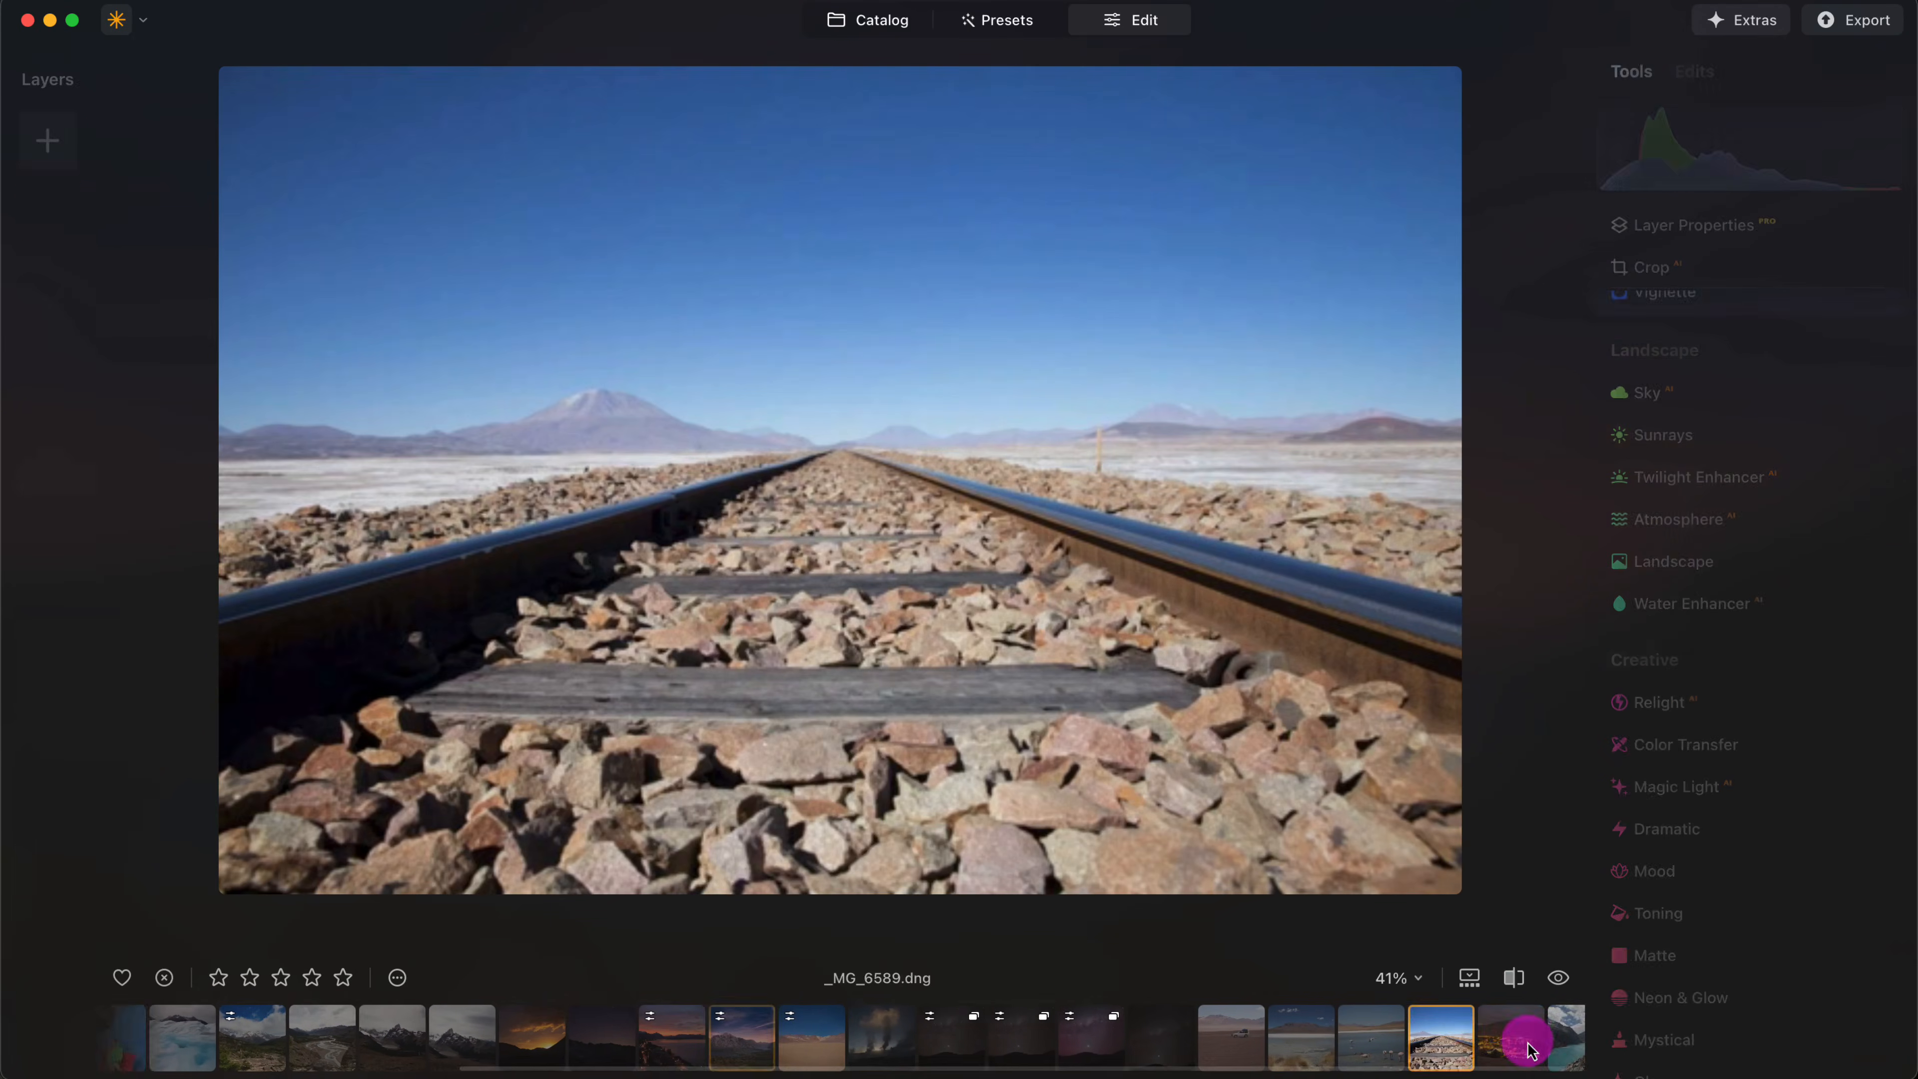
left_click(1498, 1048)
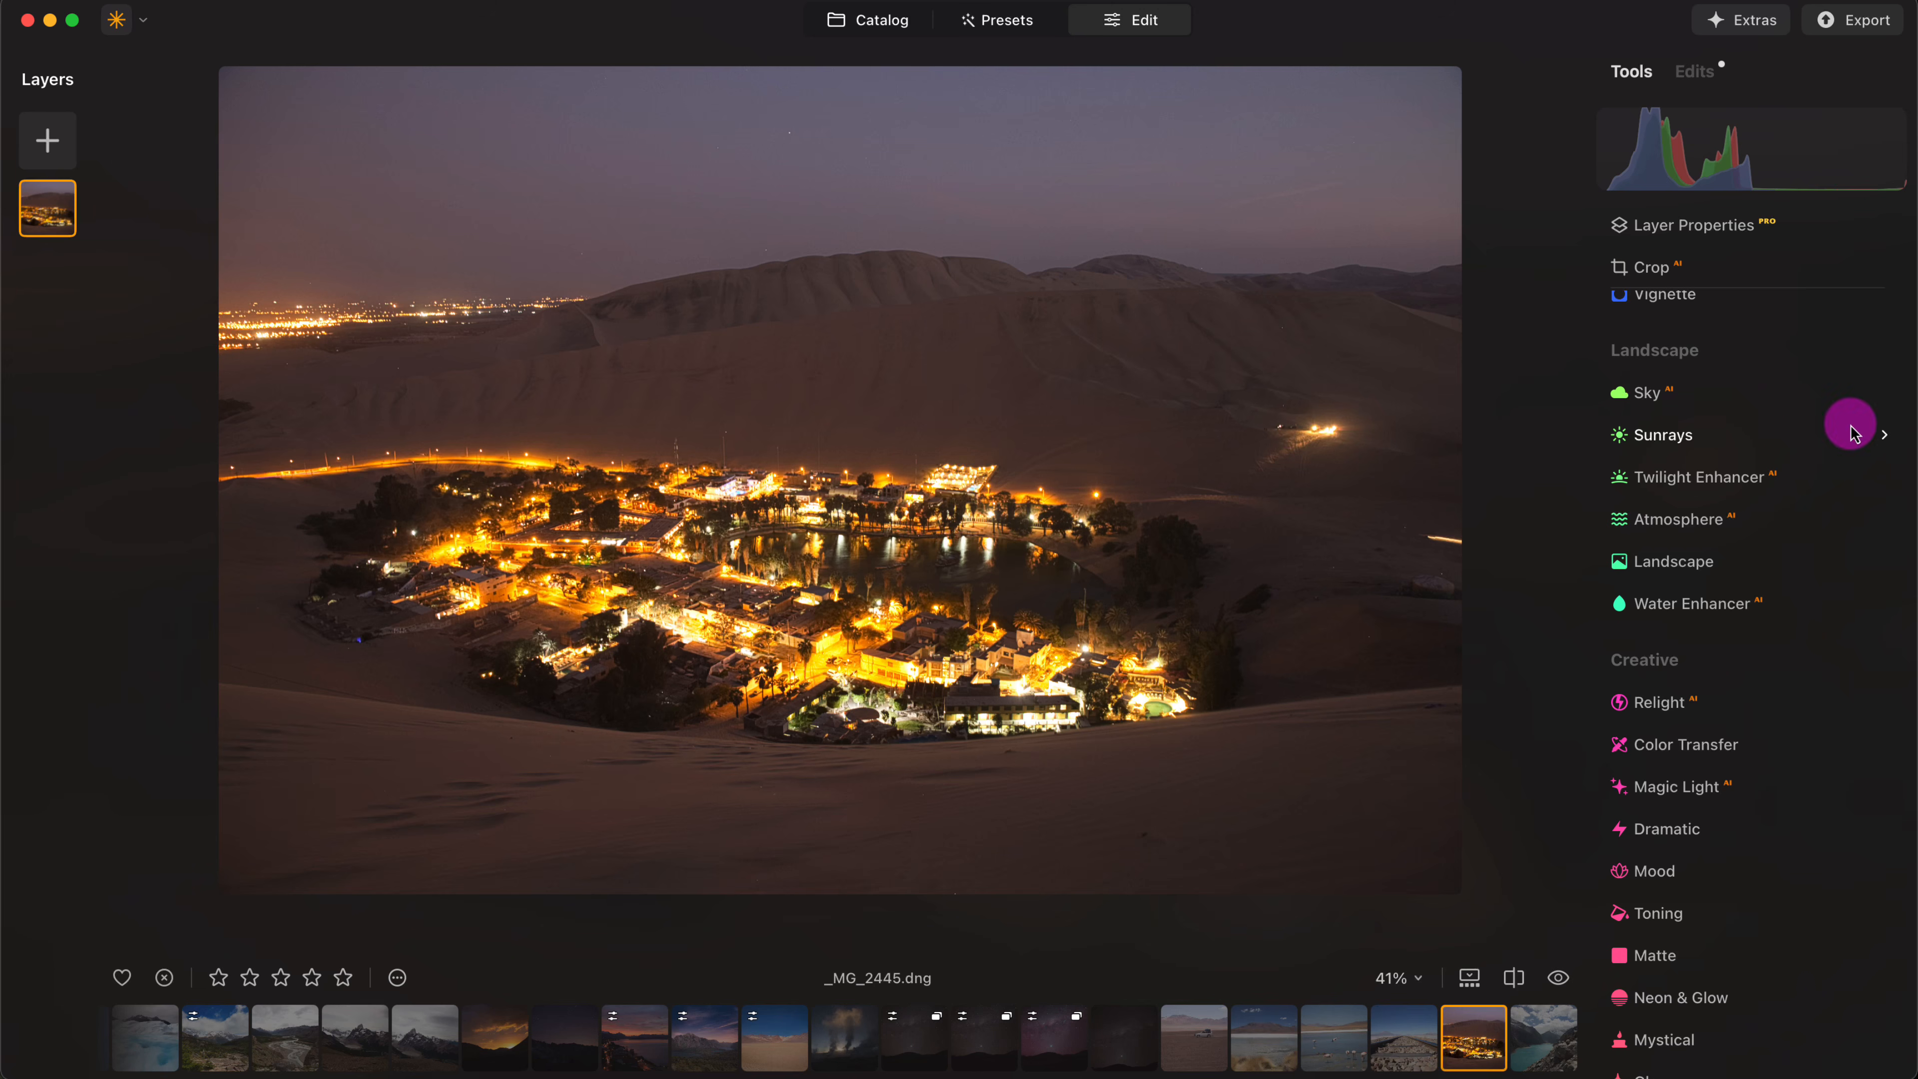
scroll(1794, 621, "down", 1)
scroll(1790, 718, "down", 4)
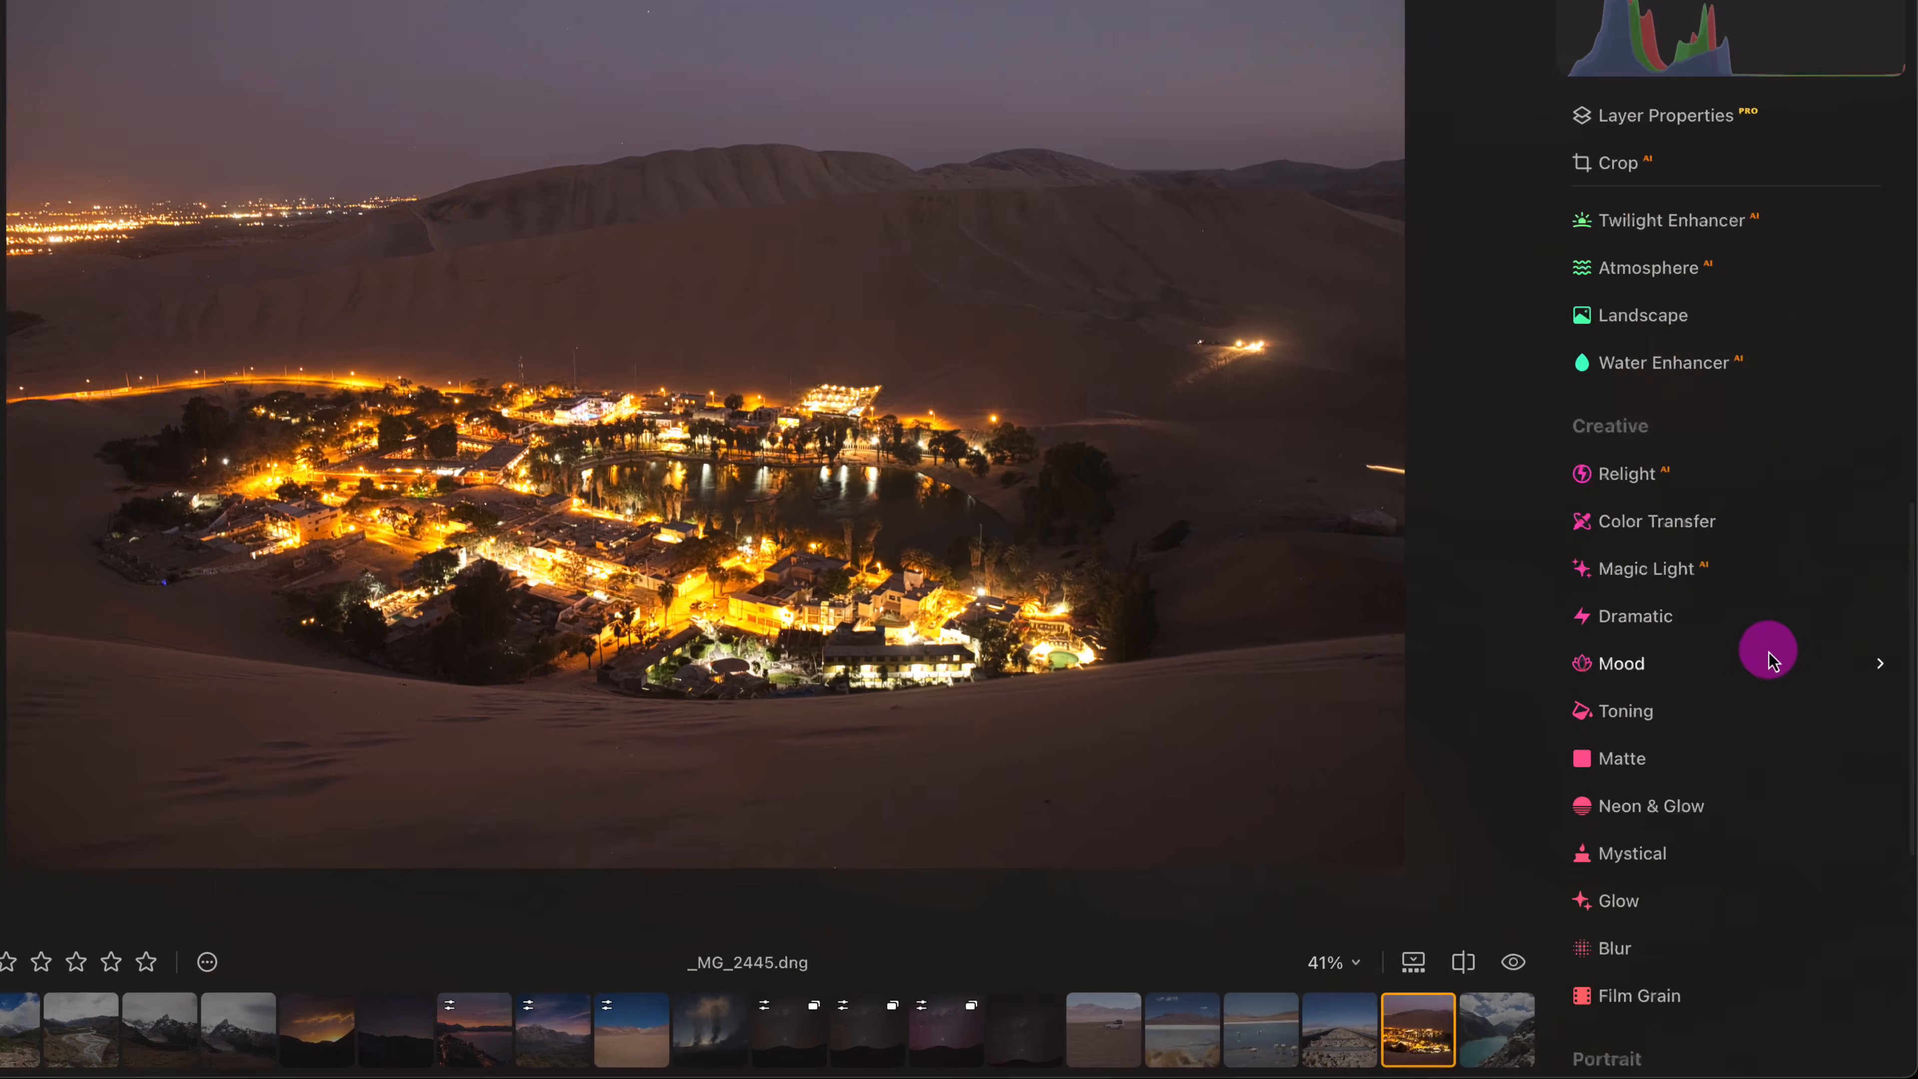
scroll(1780, 701, "down", 2)
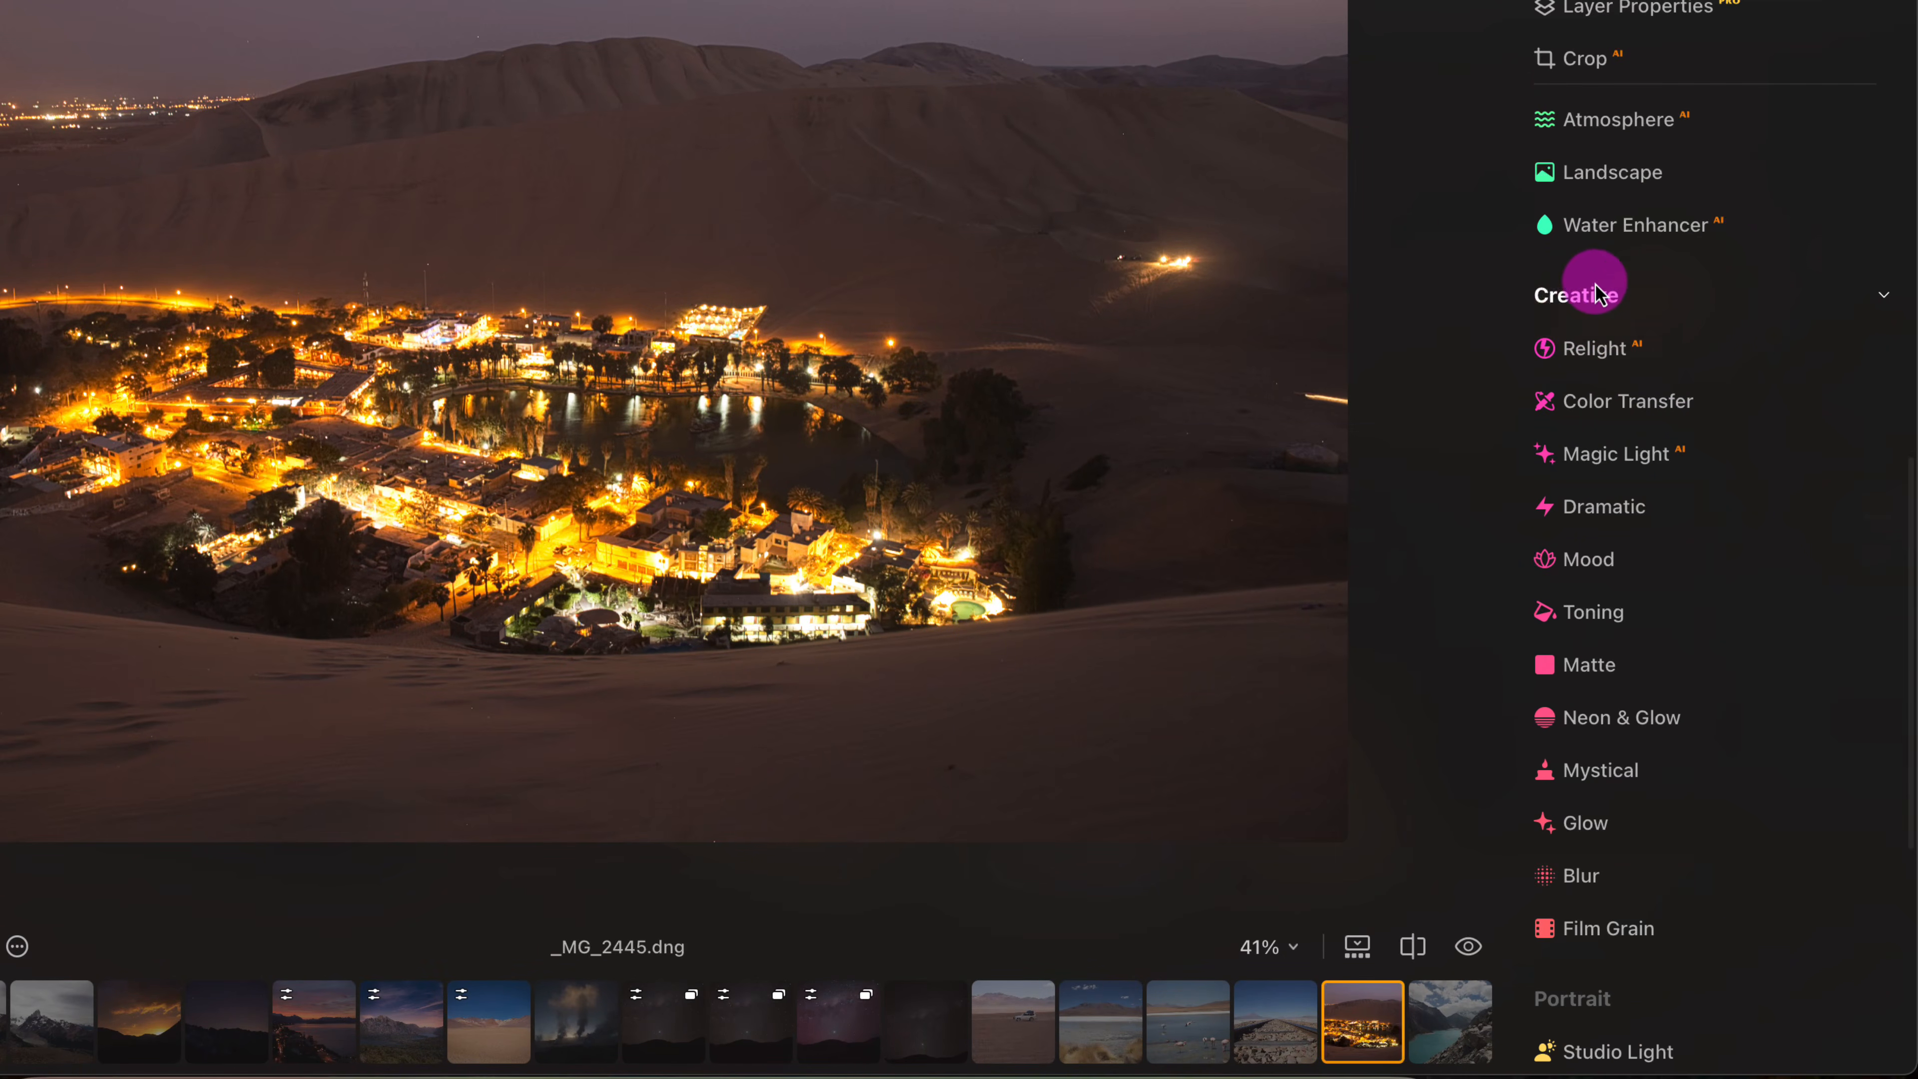
left_click(1616, 778)
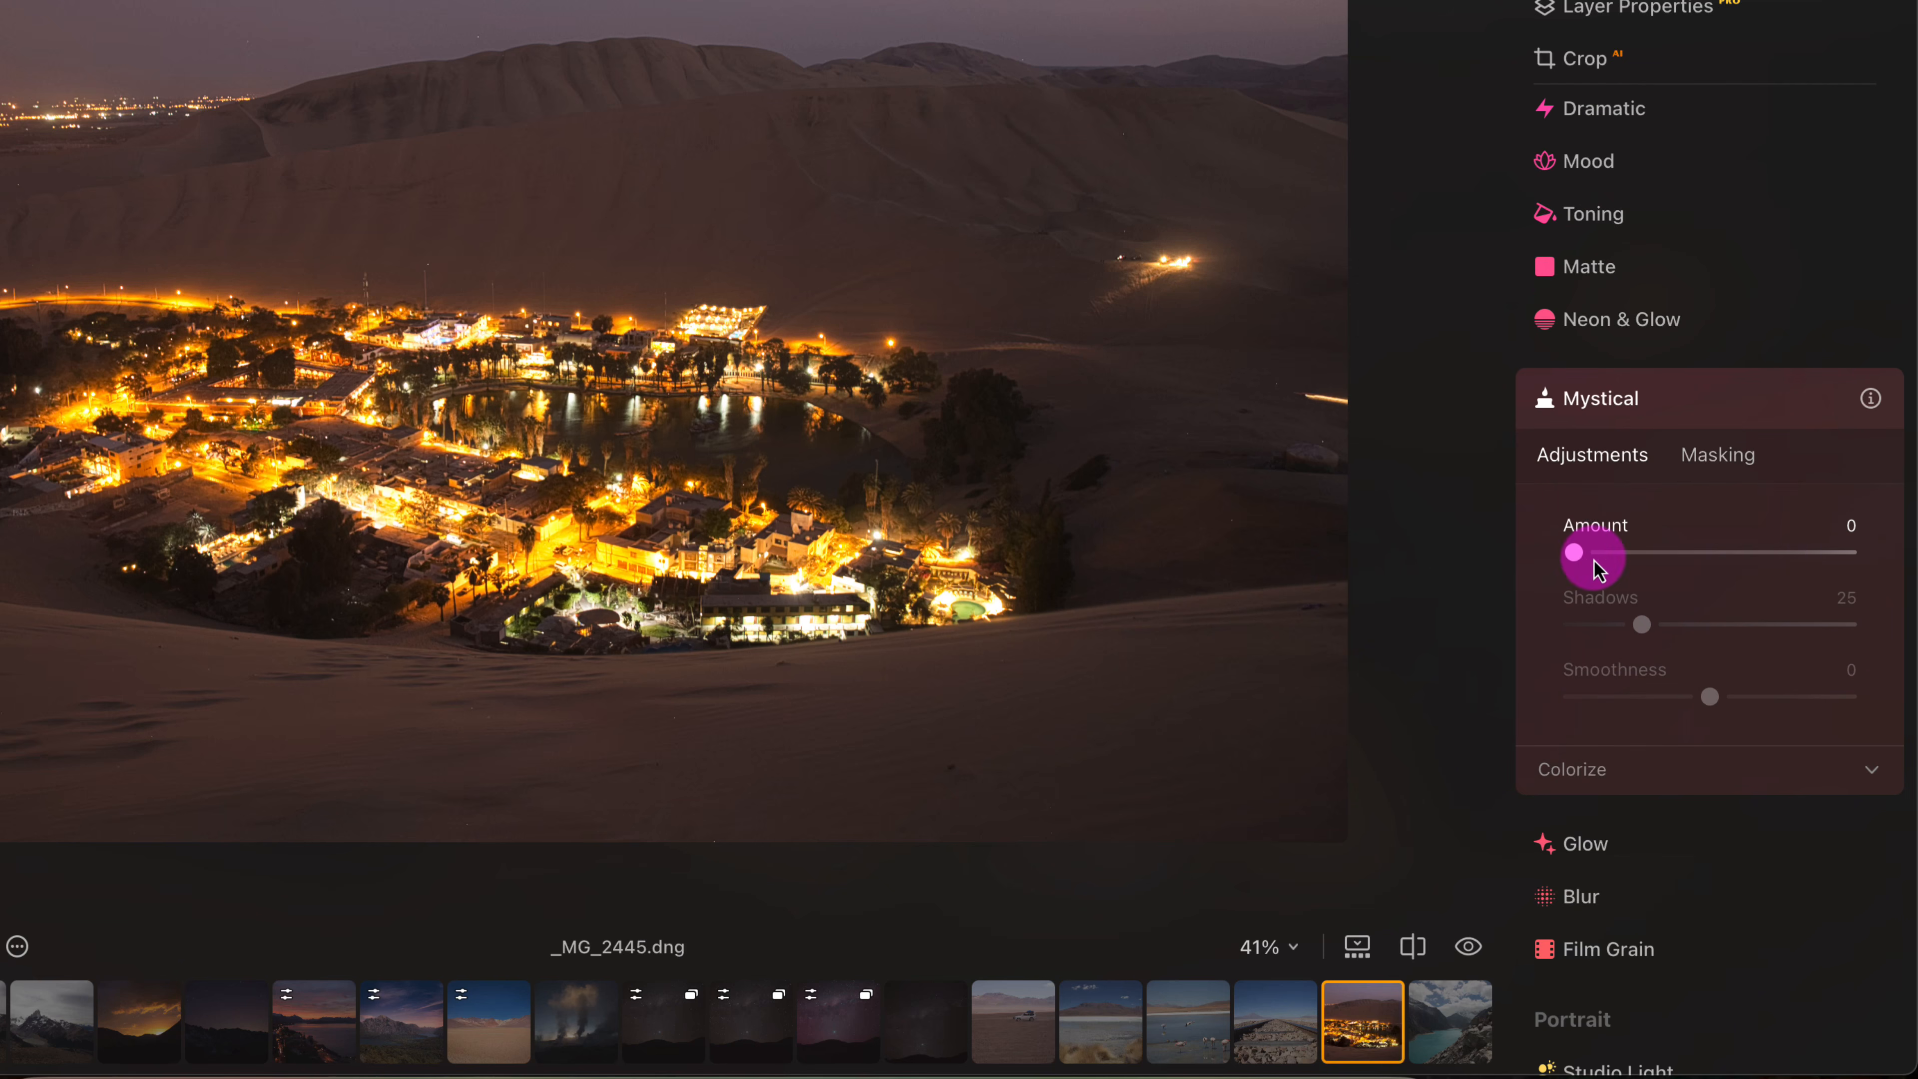
left_click_drag(1577, 559, 1734, 554)
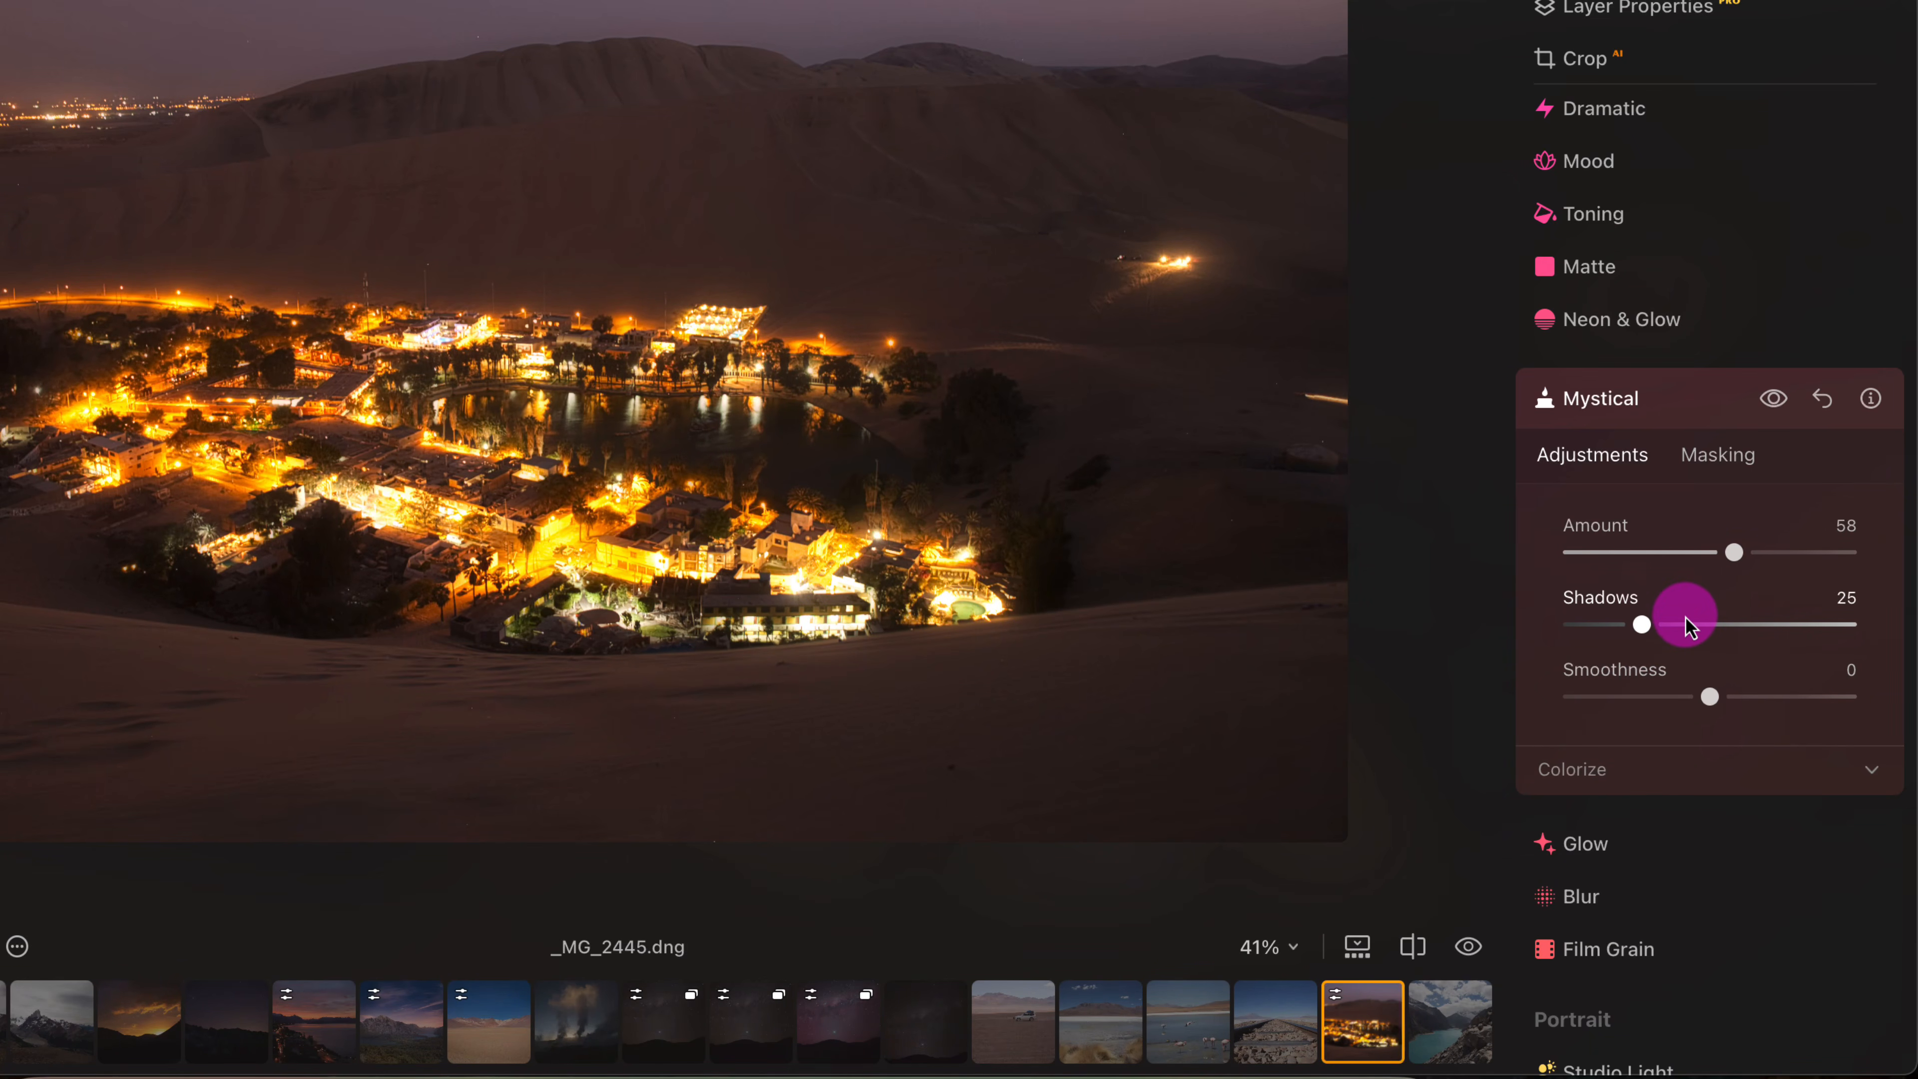
left_click_drag(1642, 624, 1602, 635)
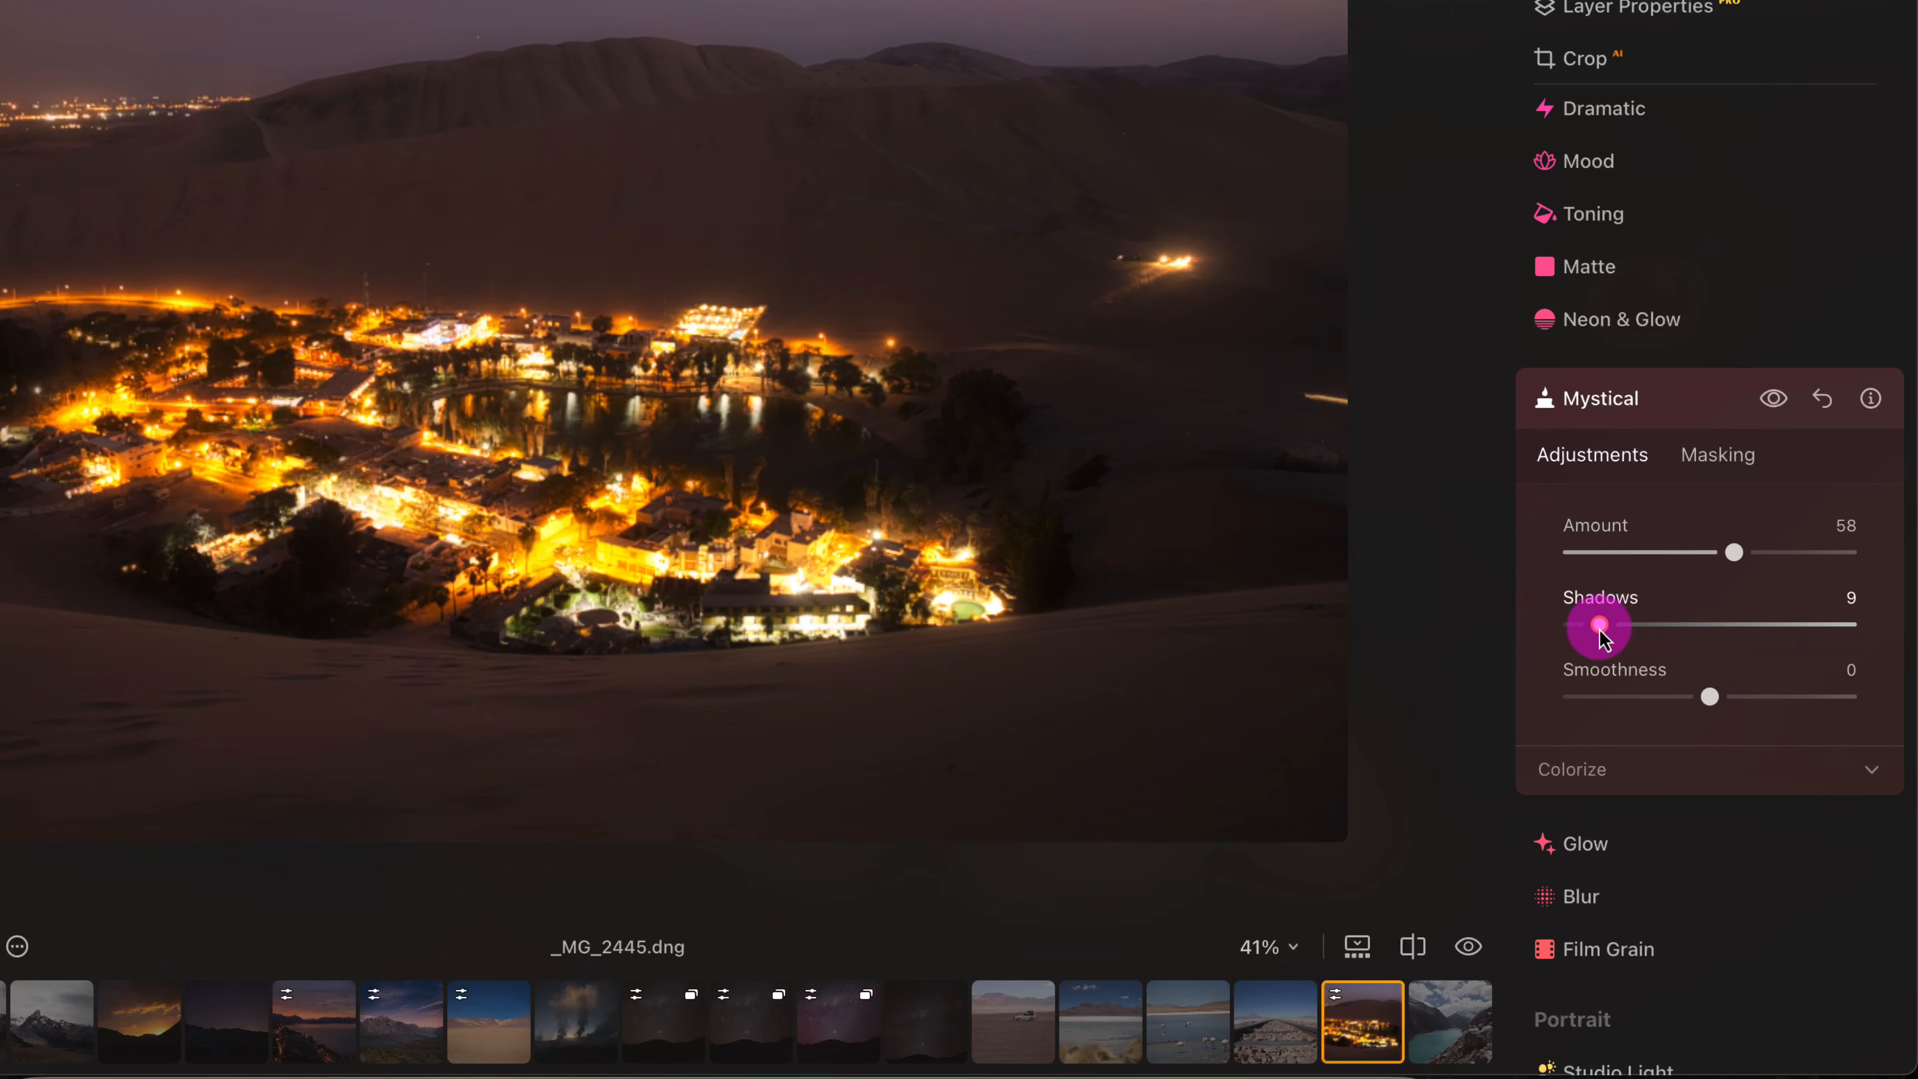
- Strengthen the Mystical effect to Amount 65 and set its Smoothness to 50
mouse_move(1734, 551)
left_mouse_down()
mouse_move(1804, 560)
mouse_move(1761, 568)
left_mouse_up()
left_click_drag(1709, 696, 1849, 689)
left_click_drag(1723, 691, 1784, 663)
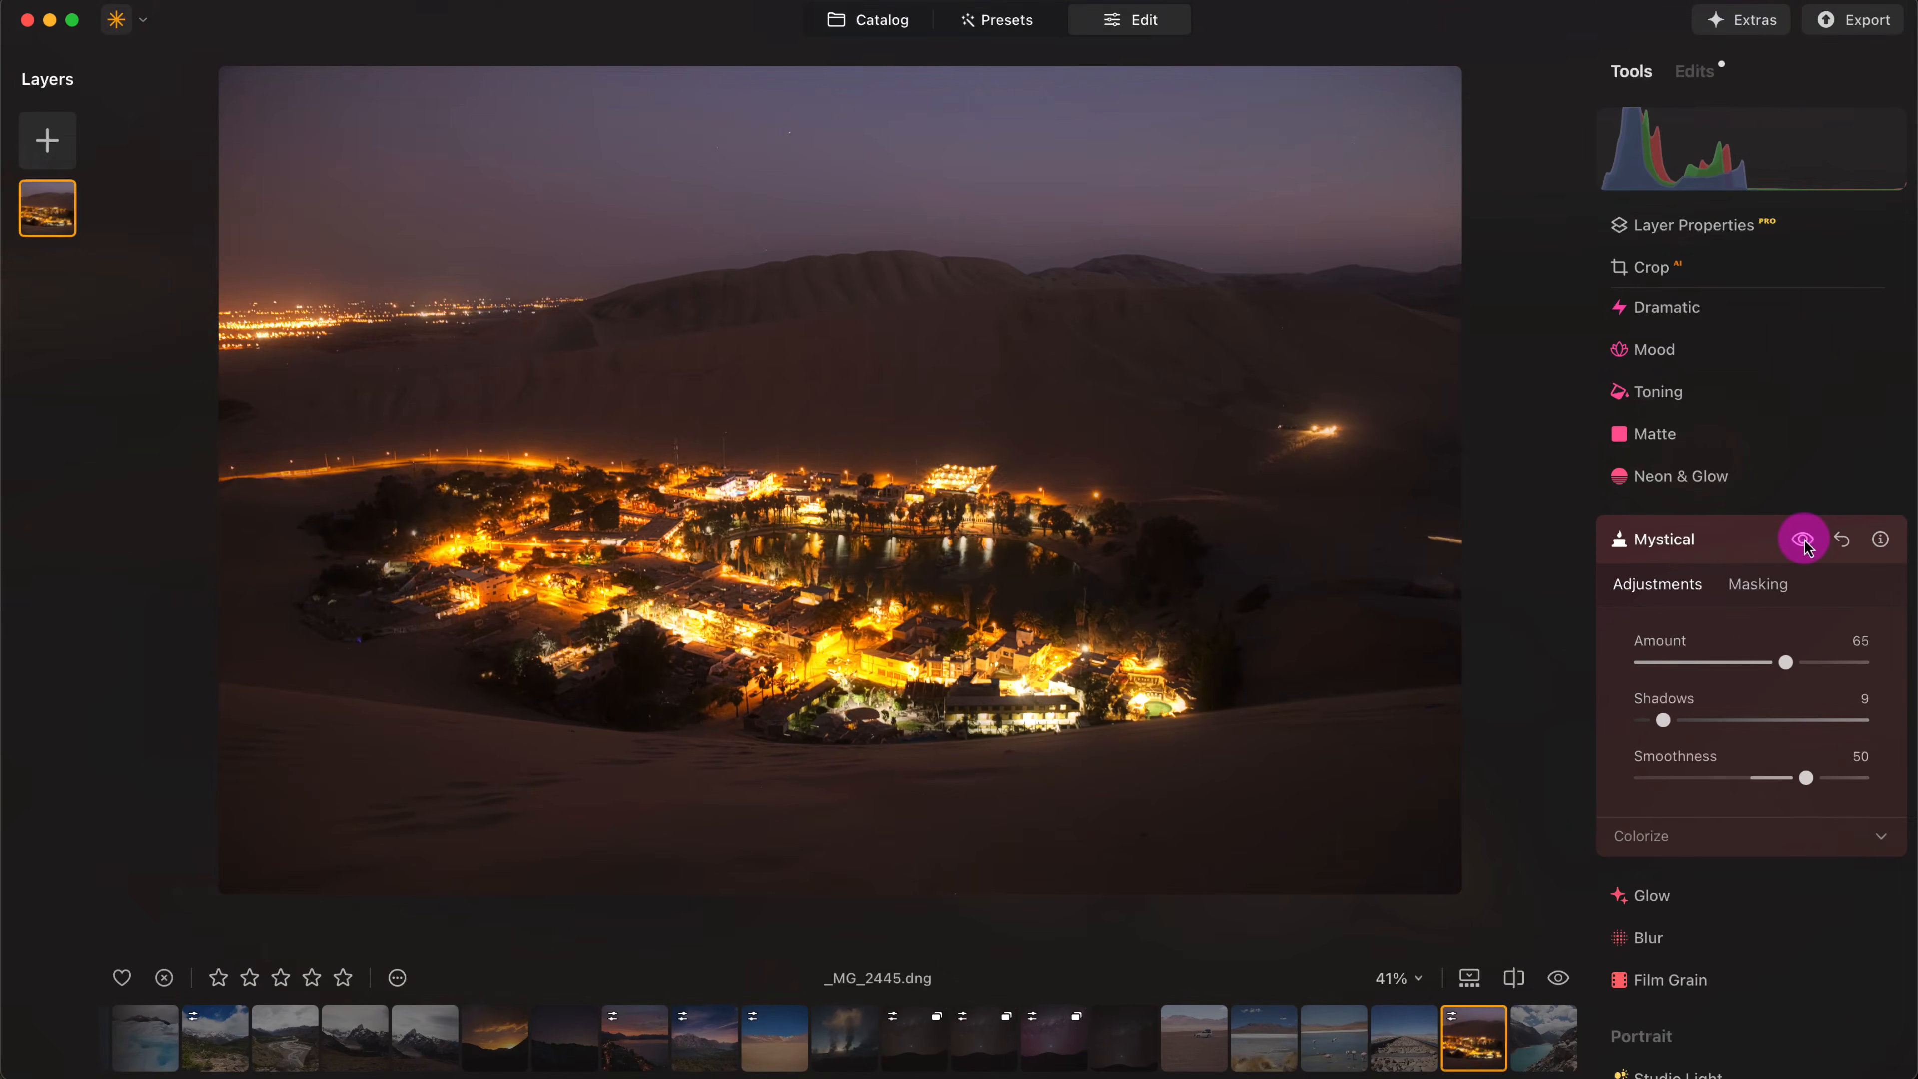
- Toggle the Mystical effect off and on to compare the oasis photo with and without it
left_click(1796, 500)
left_click(1803, 540)
left_click(1805, 541)
left_click(1805, 541)
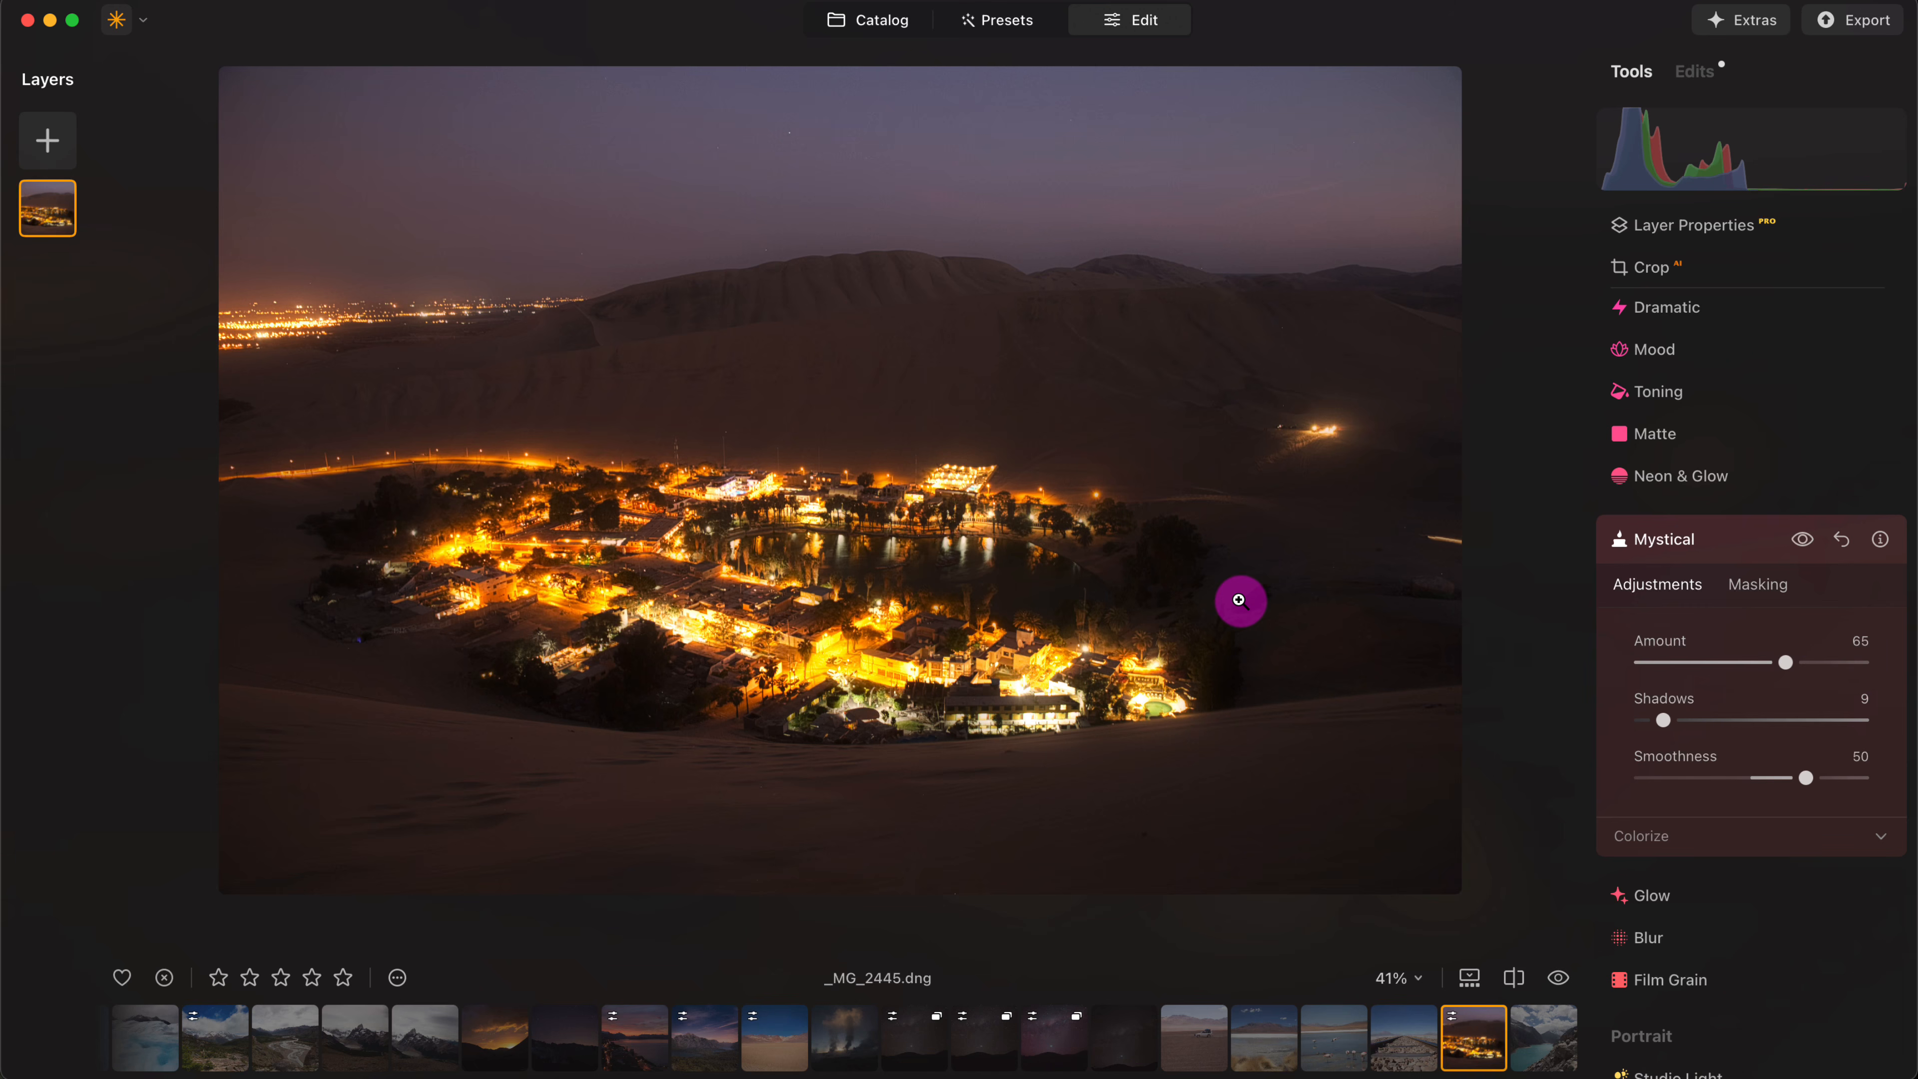
- Try Mystical's Colorize settings with Warmth at 18 and reset the Warmth to 0
left_click(1850, 836)
scroll(1734, 691, "down", 3)
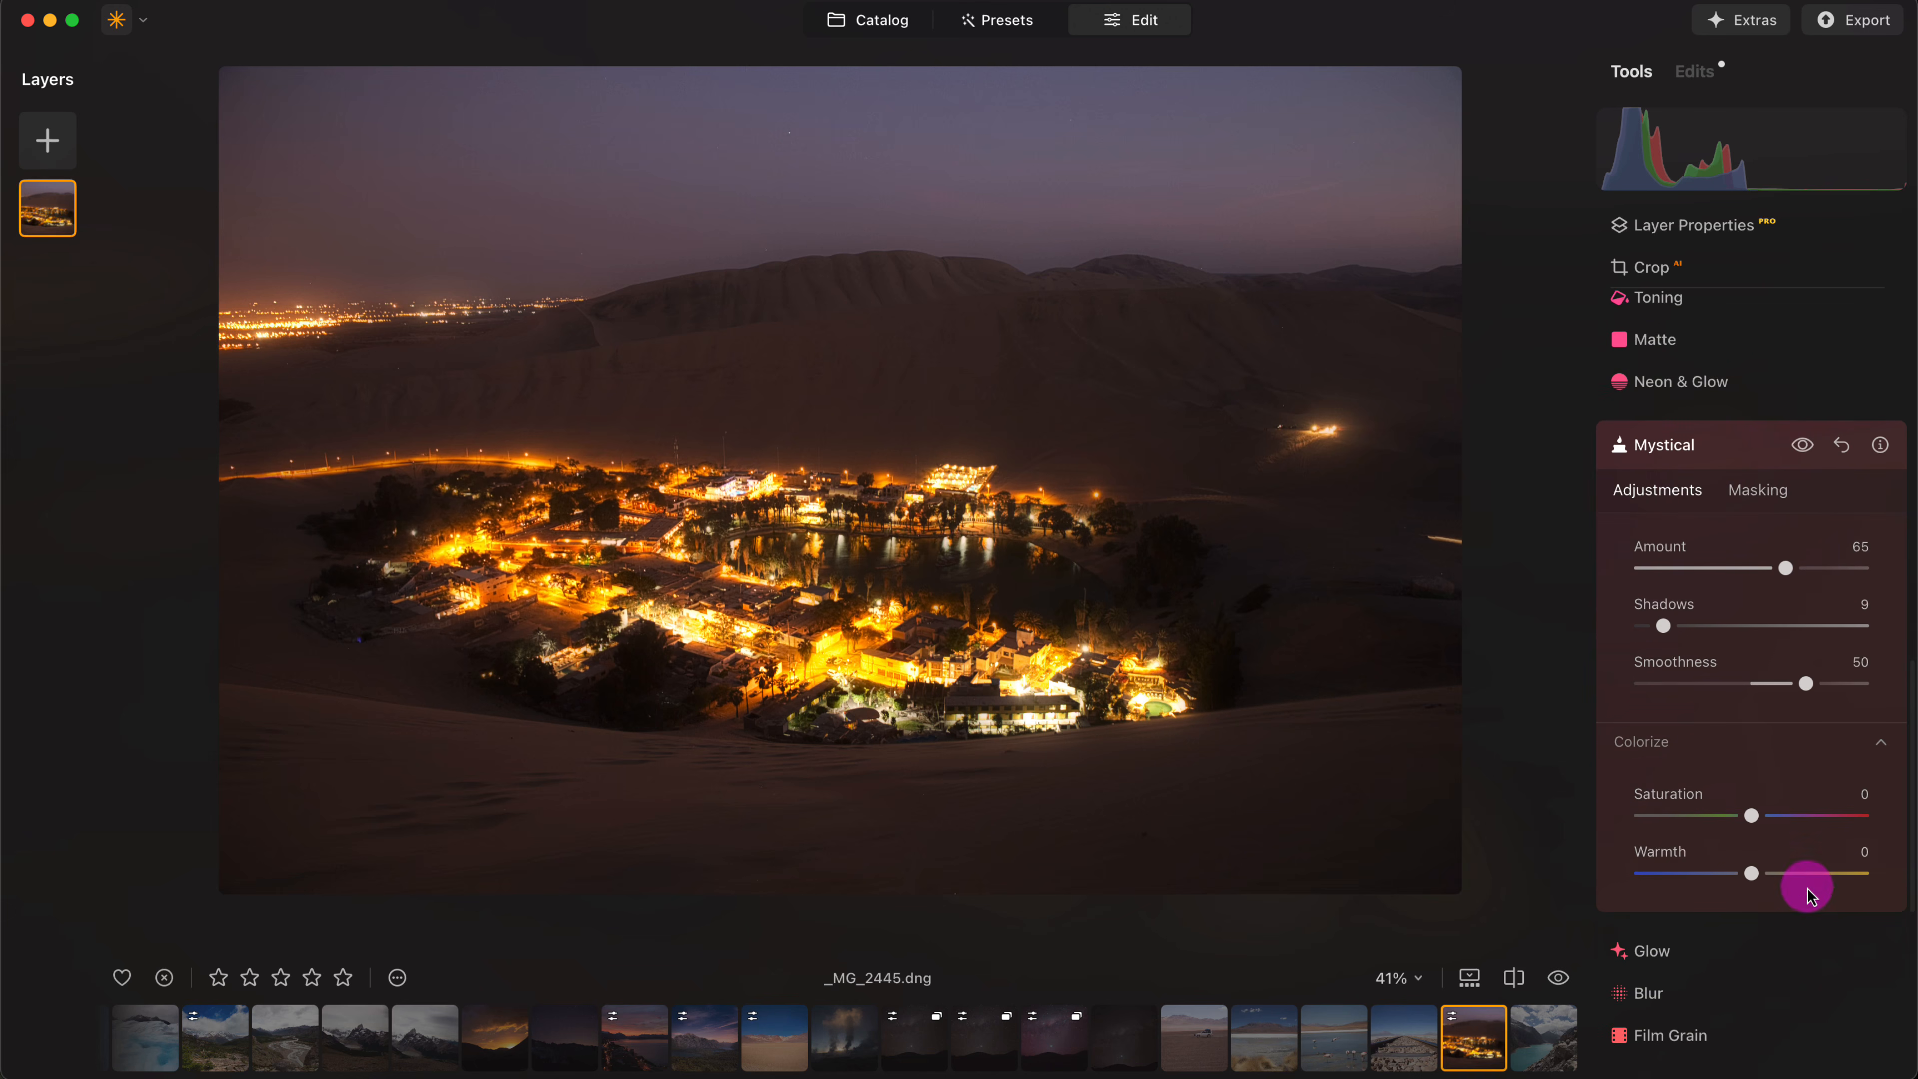
mouse_move(1734, 876)
left_mouse_down()
mouse_move(1794, 875)
mouse_move(1771, 874)
left_mouse_up()
mouse_move(1752, 817)
left_mouse_down()
mouse_move(1841, 822)
mouse_move(1706, 819)
mouse_move(1779, 825)
left_mouse_up()
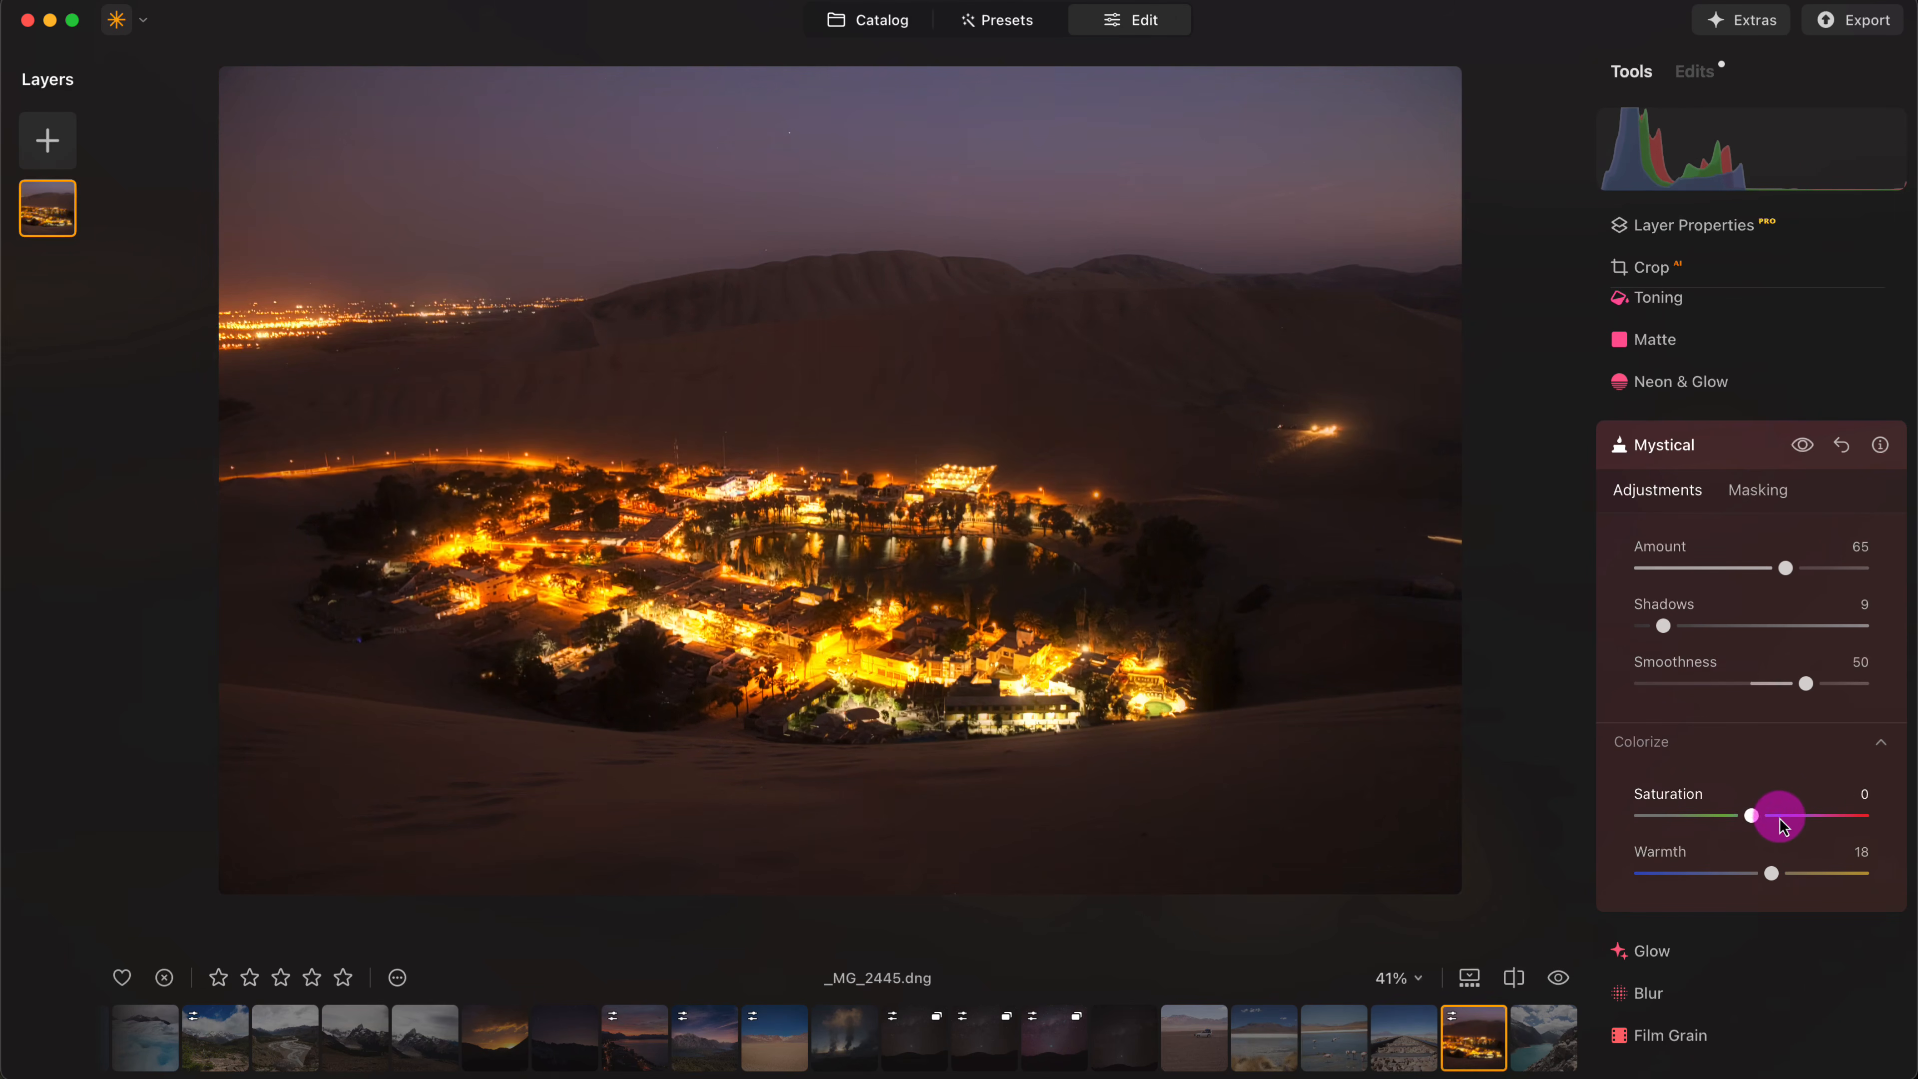
double_click(1775, 874)
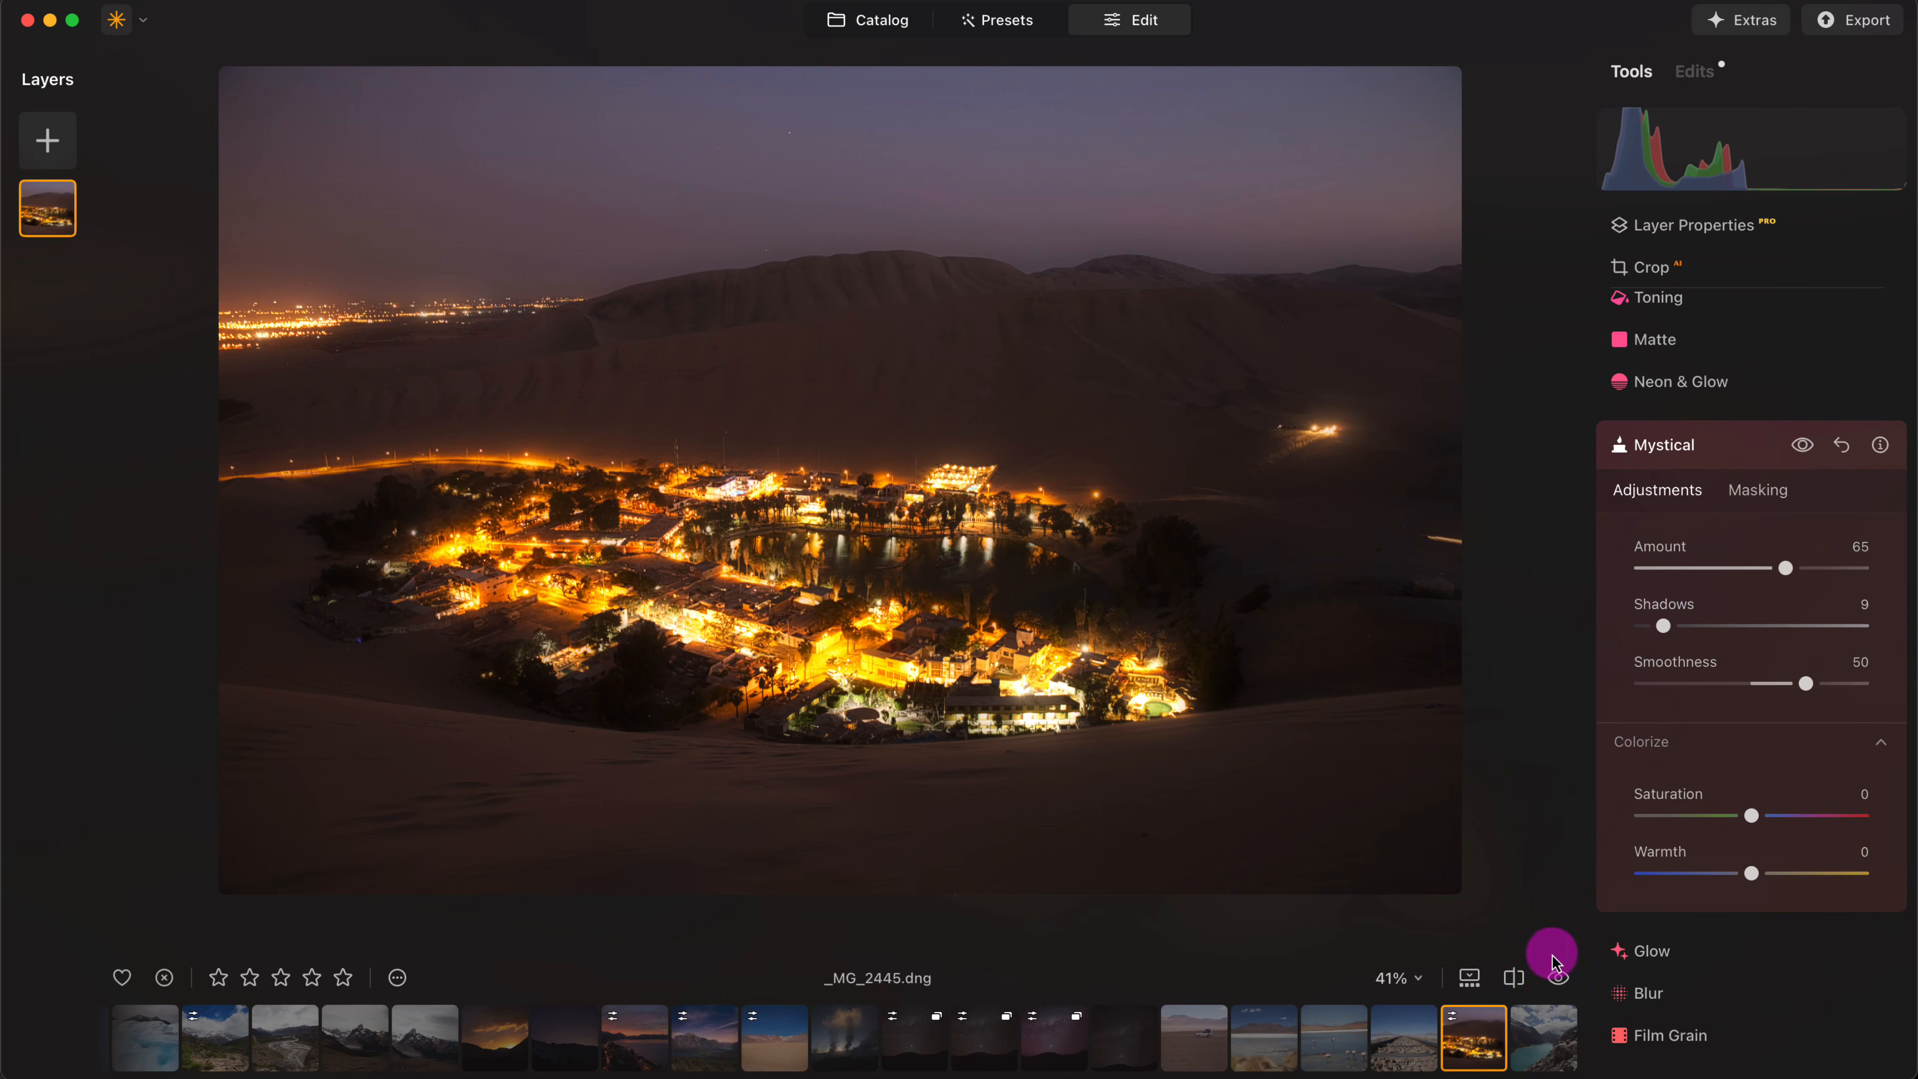
- Compare the Mystical version of the oasis photo with its original in a before/after split
left_click(1514, 979)
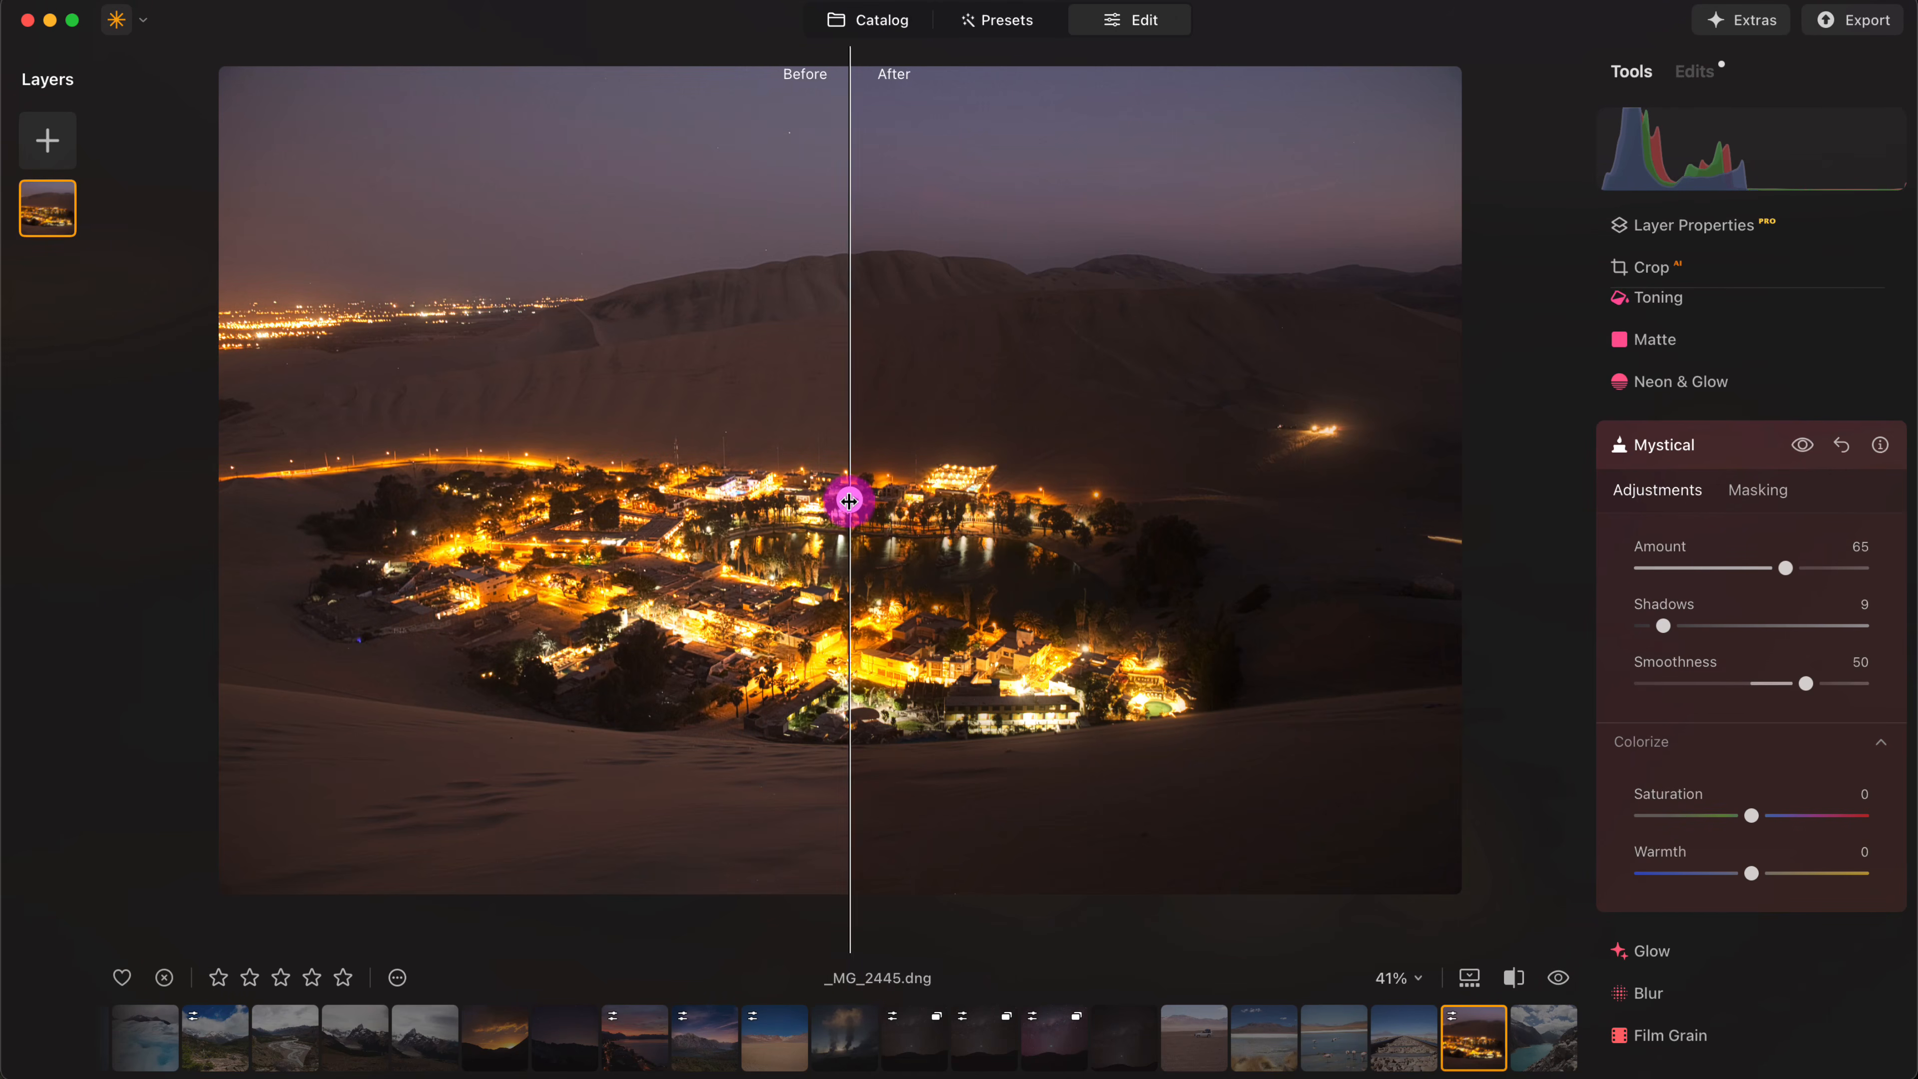
left_click_drag(852, 501, 988, 496)
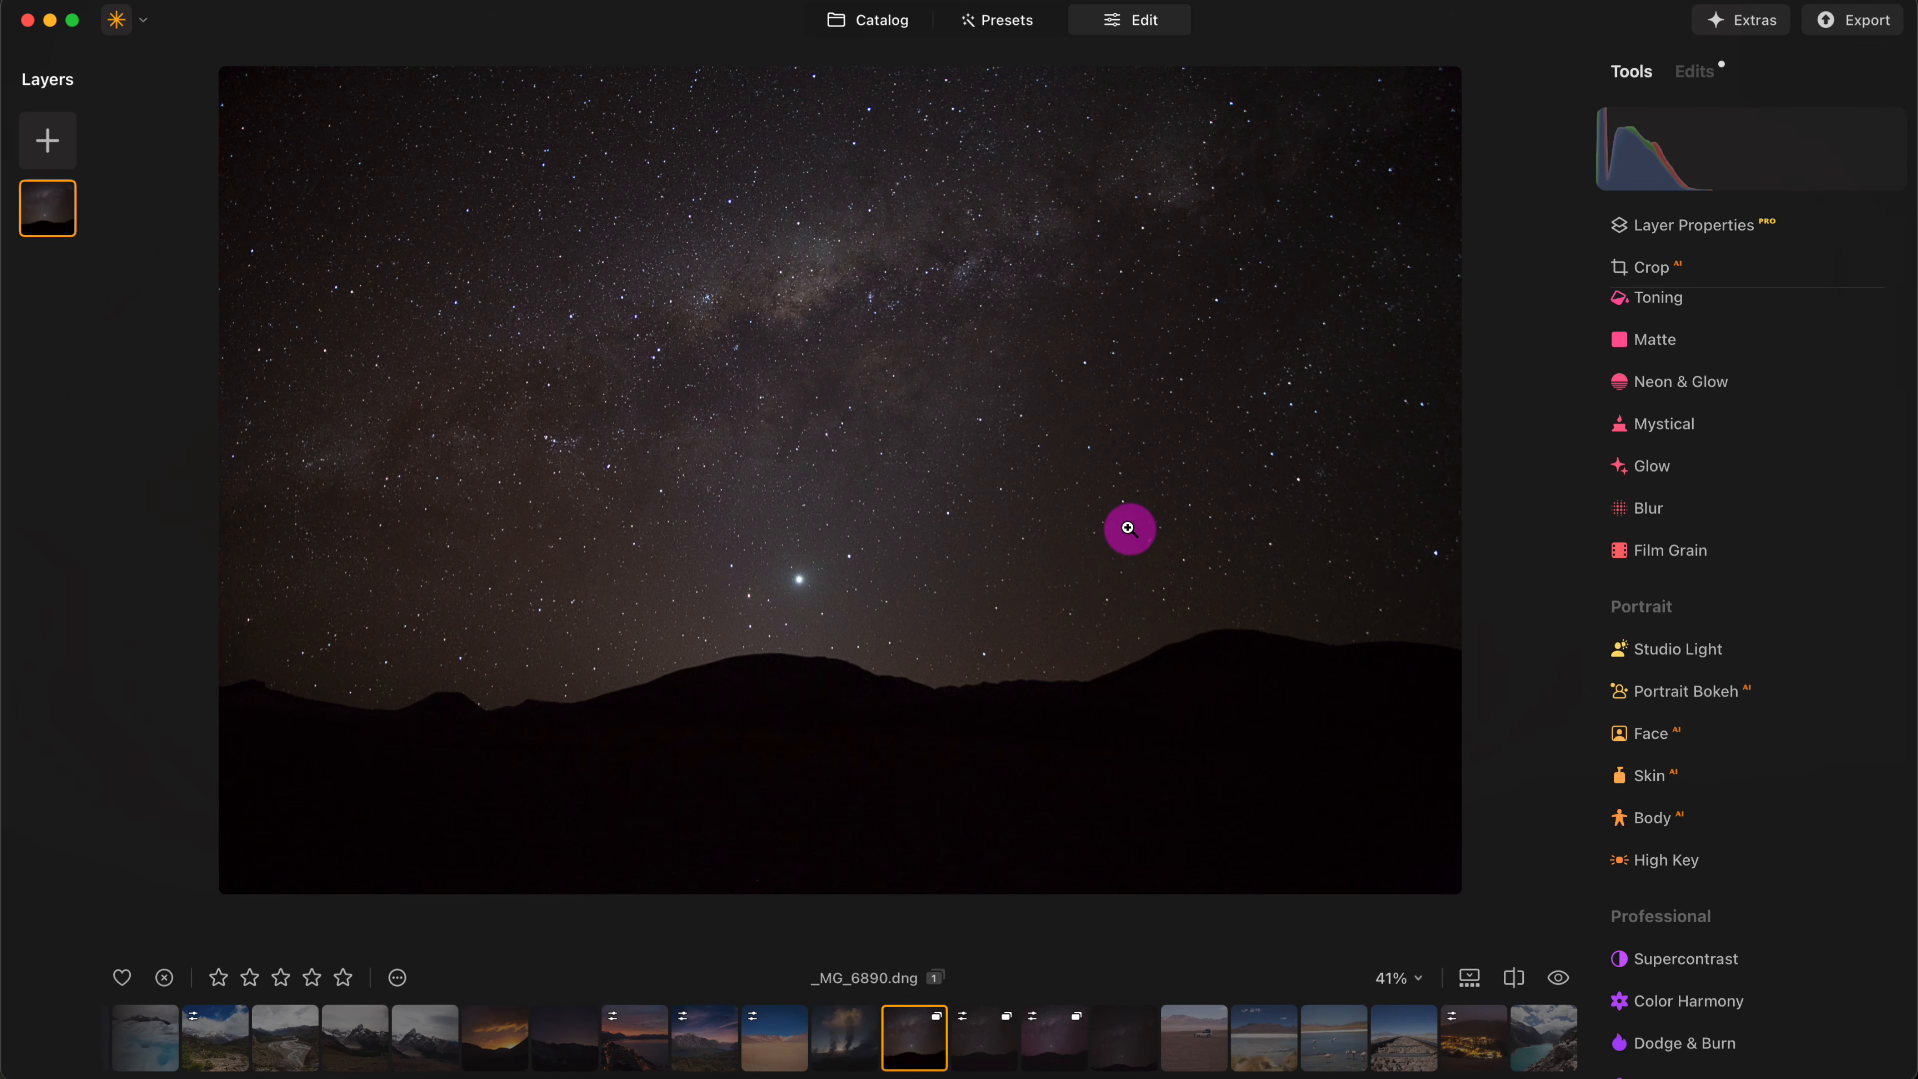
- Reduce the noise in the starry sky photo _MG_6890.dng with Noiseless at the Low level
scroll(998, 475, "up", 10)
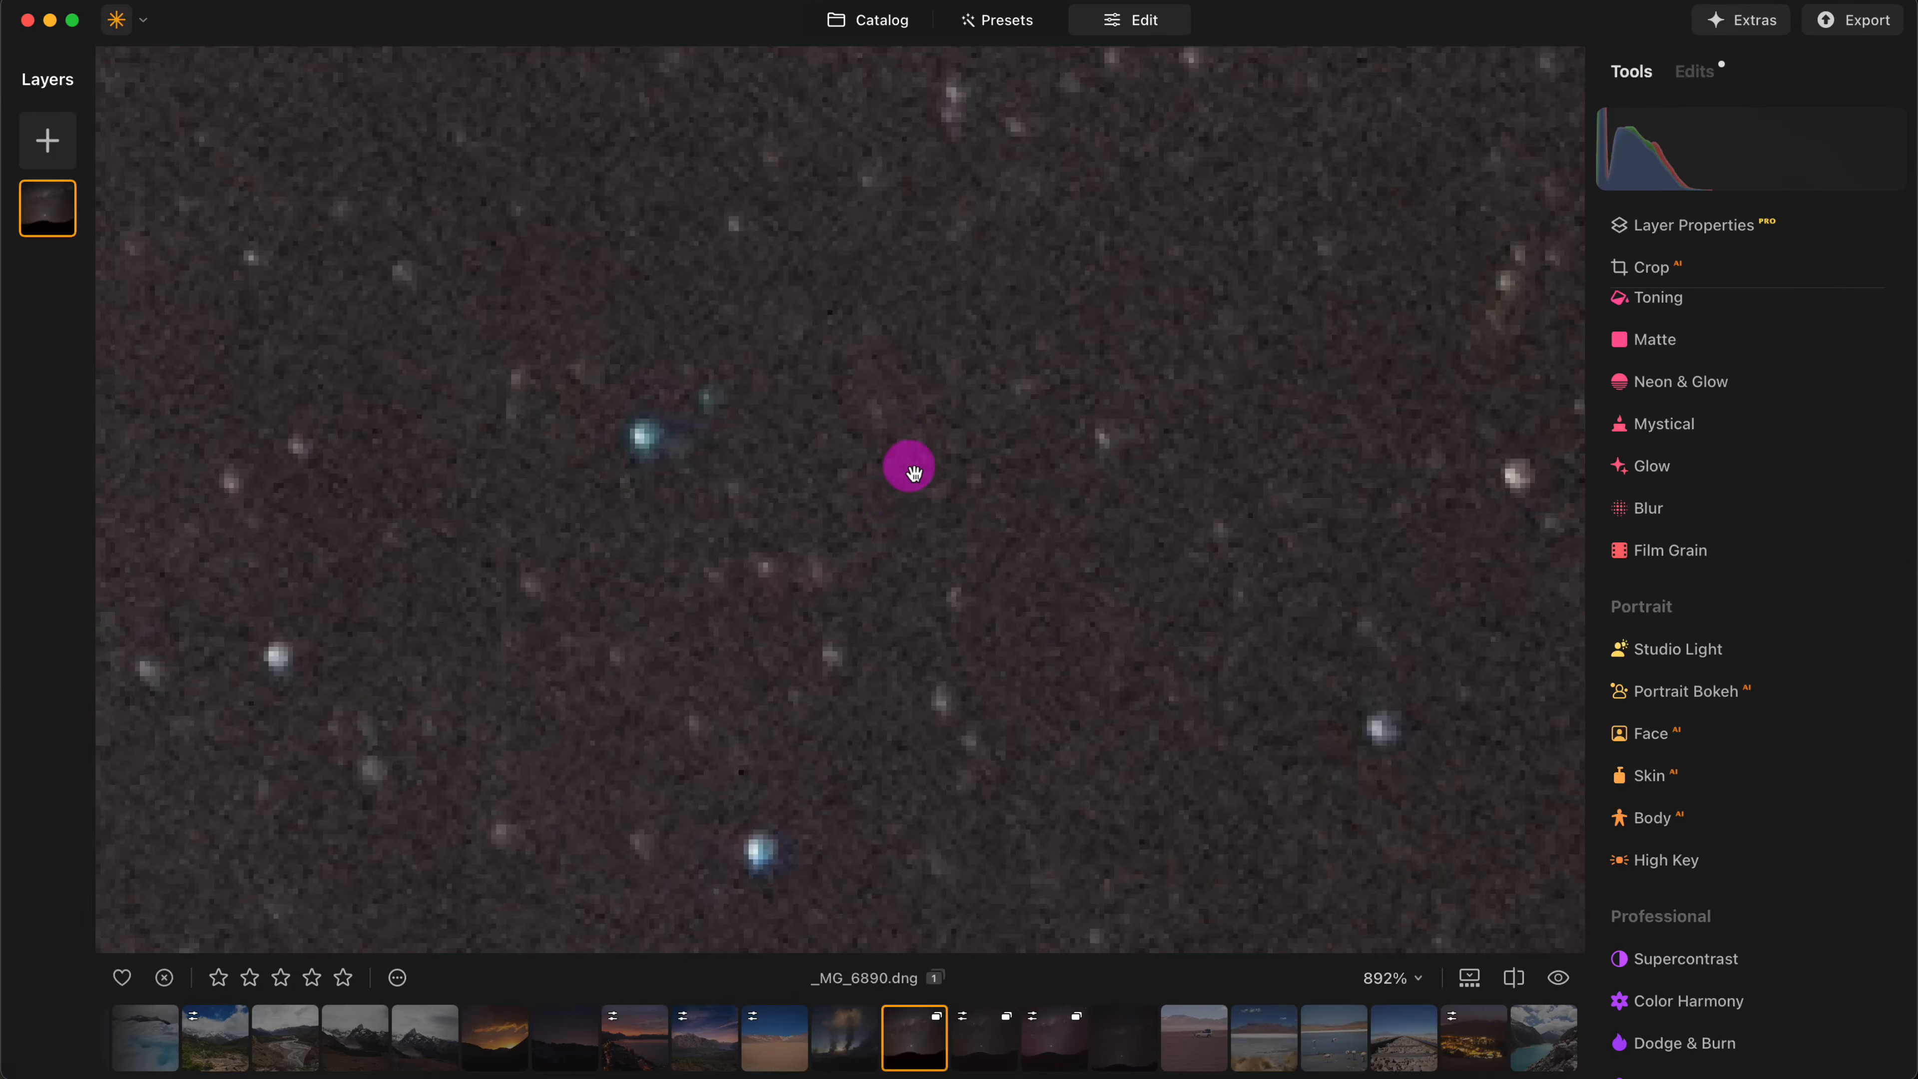
scroll(899, 575, "down", 4)
scroll(934, 587, "up", 3)
scroll(1764, 495, "up", 10)
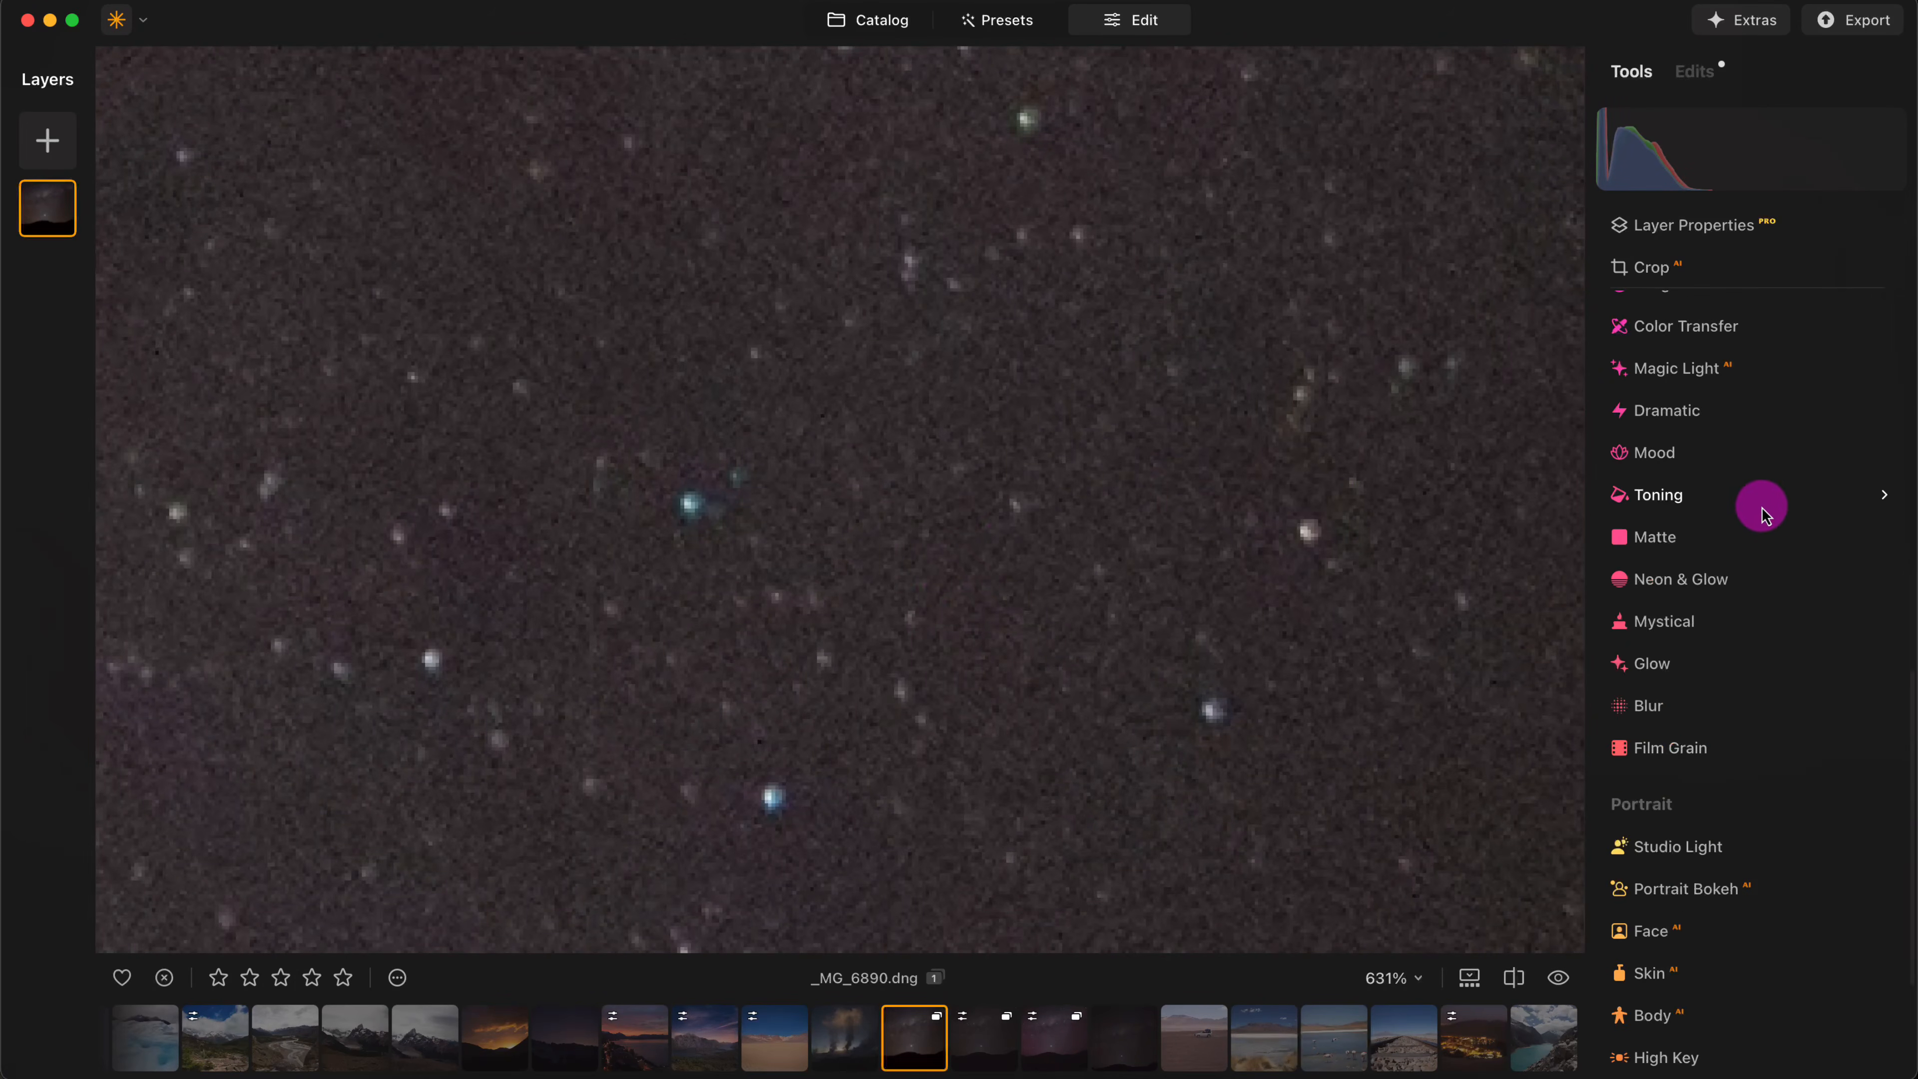
scroll(1782, 455, "up", 4)
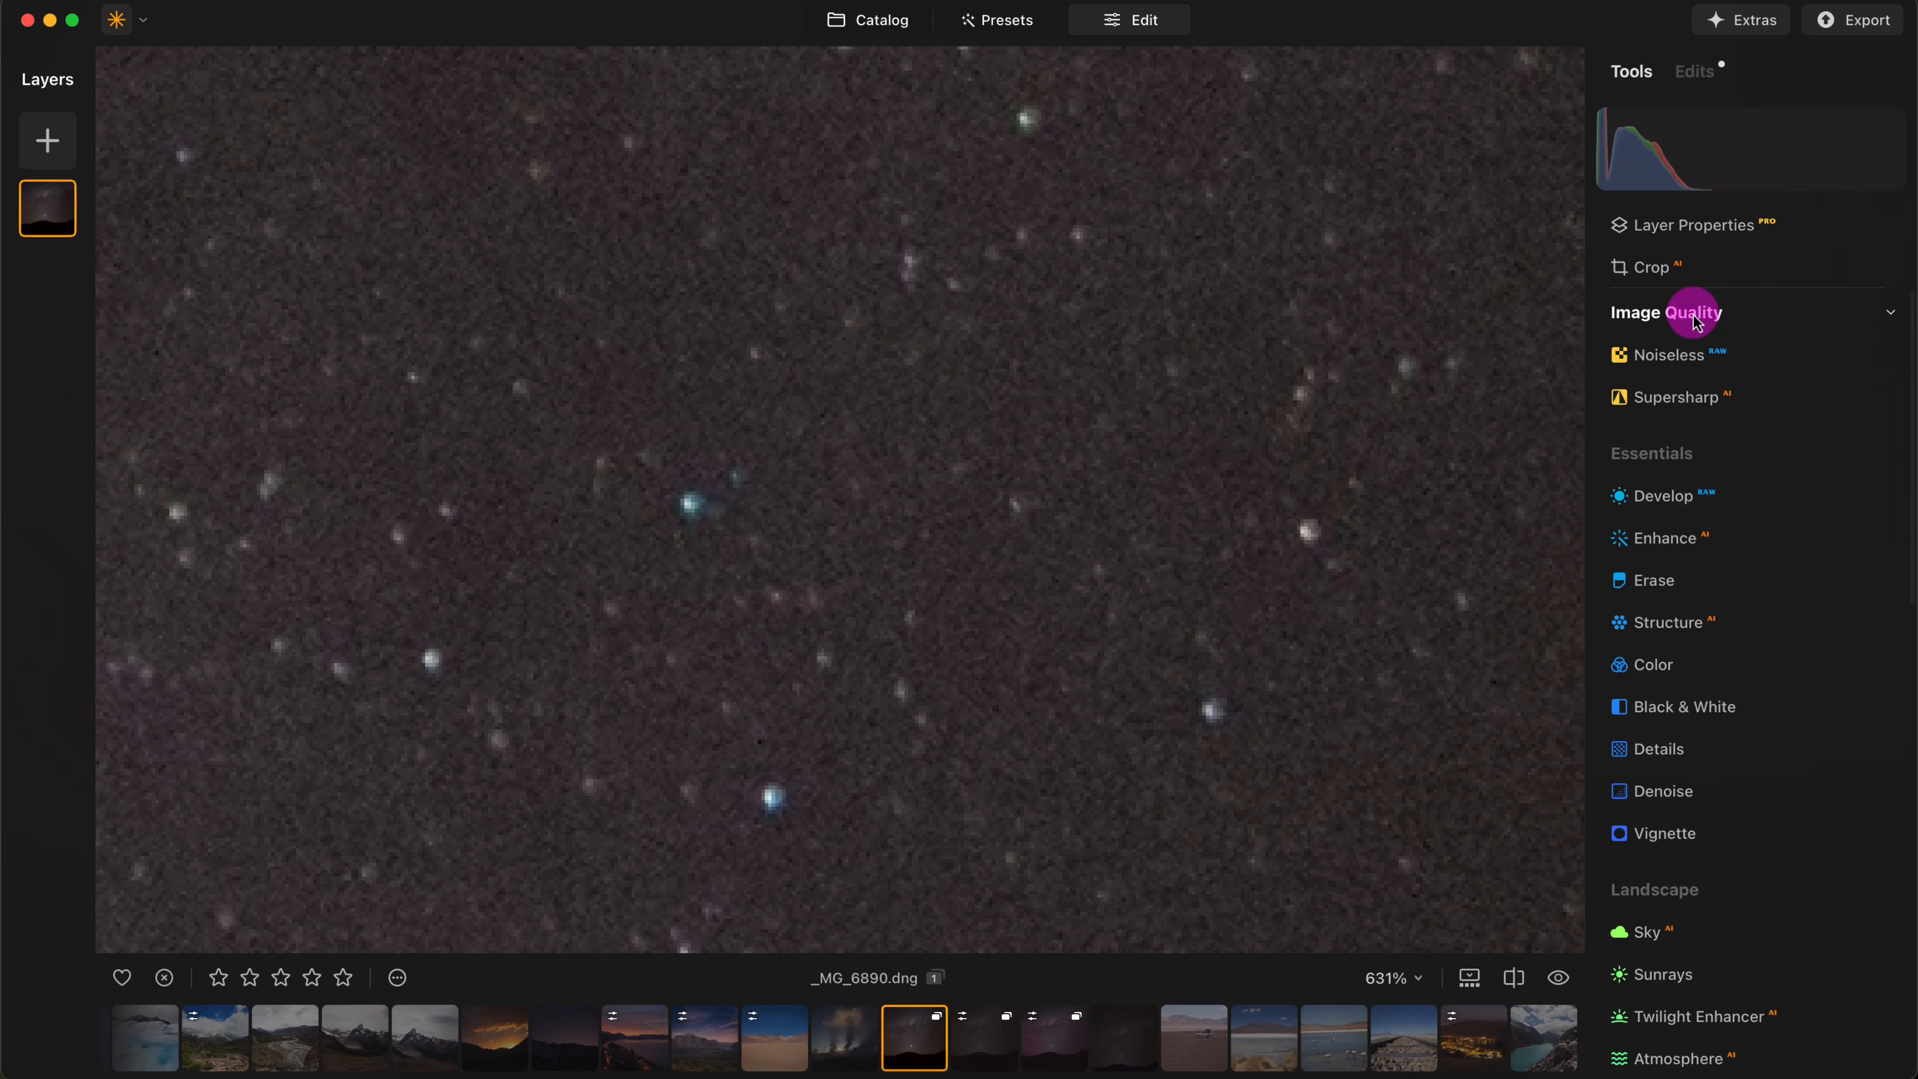
left_click(1671, 369)
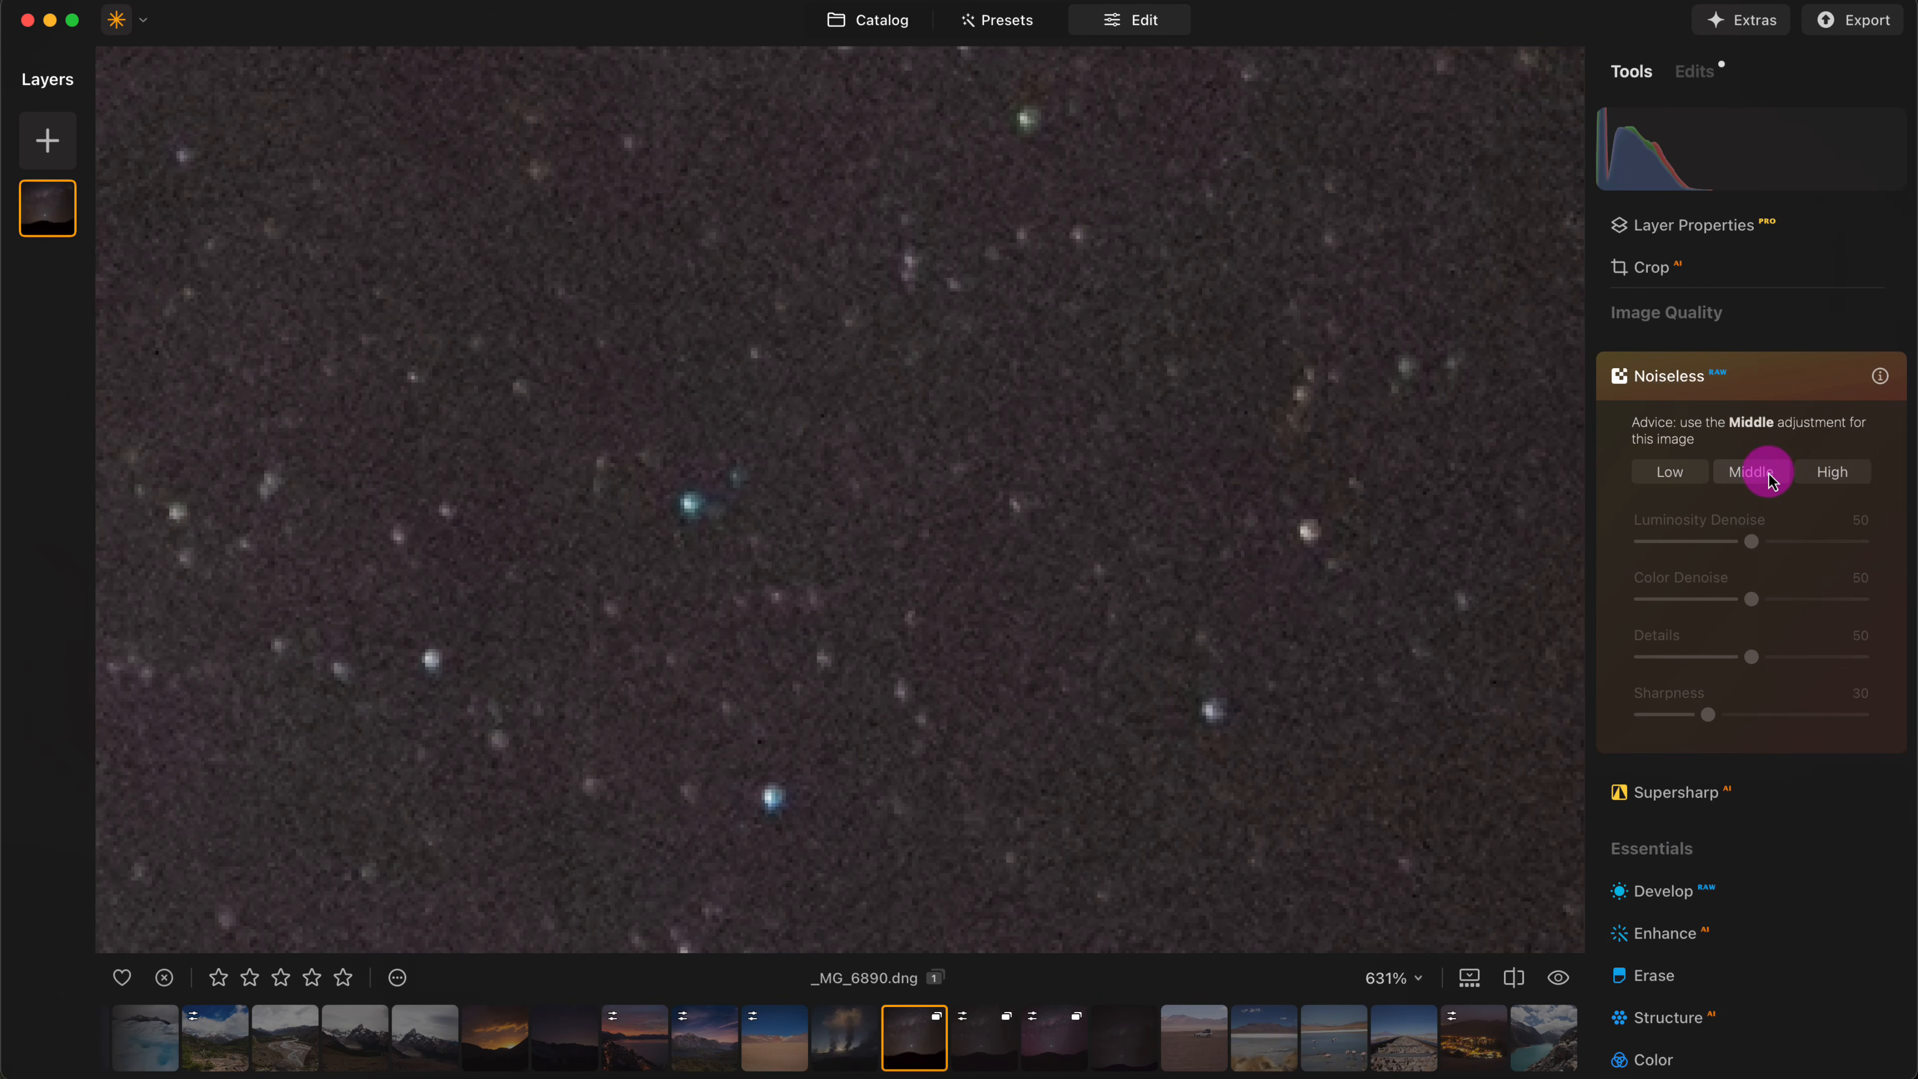
left_click(1670, 473)
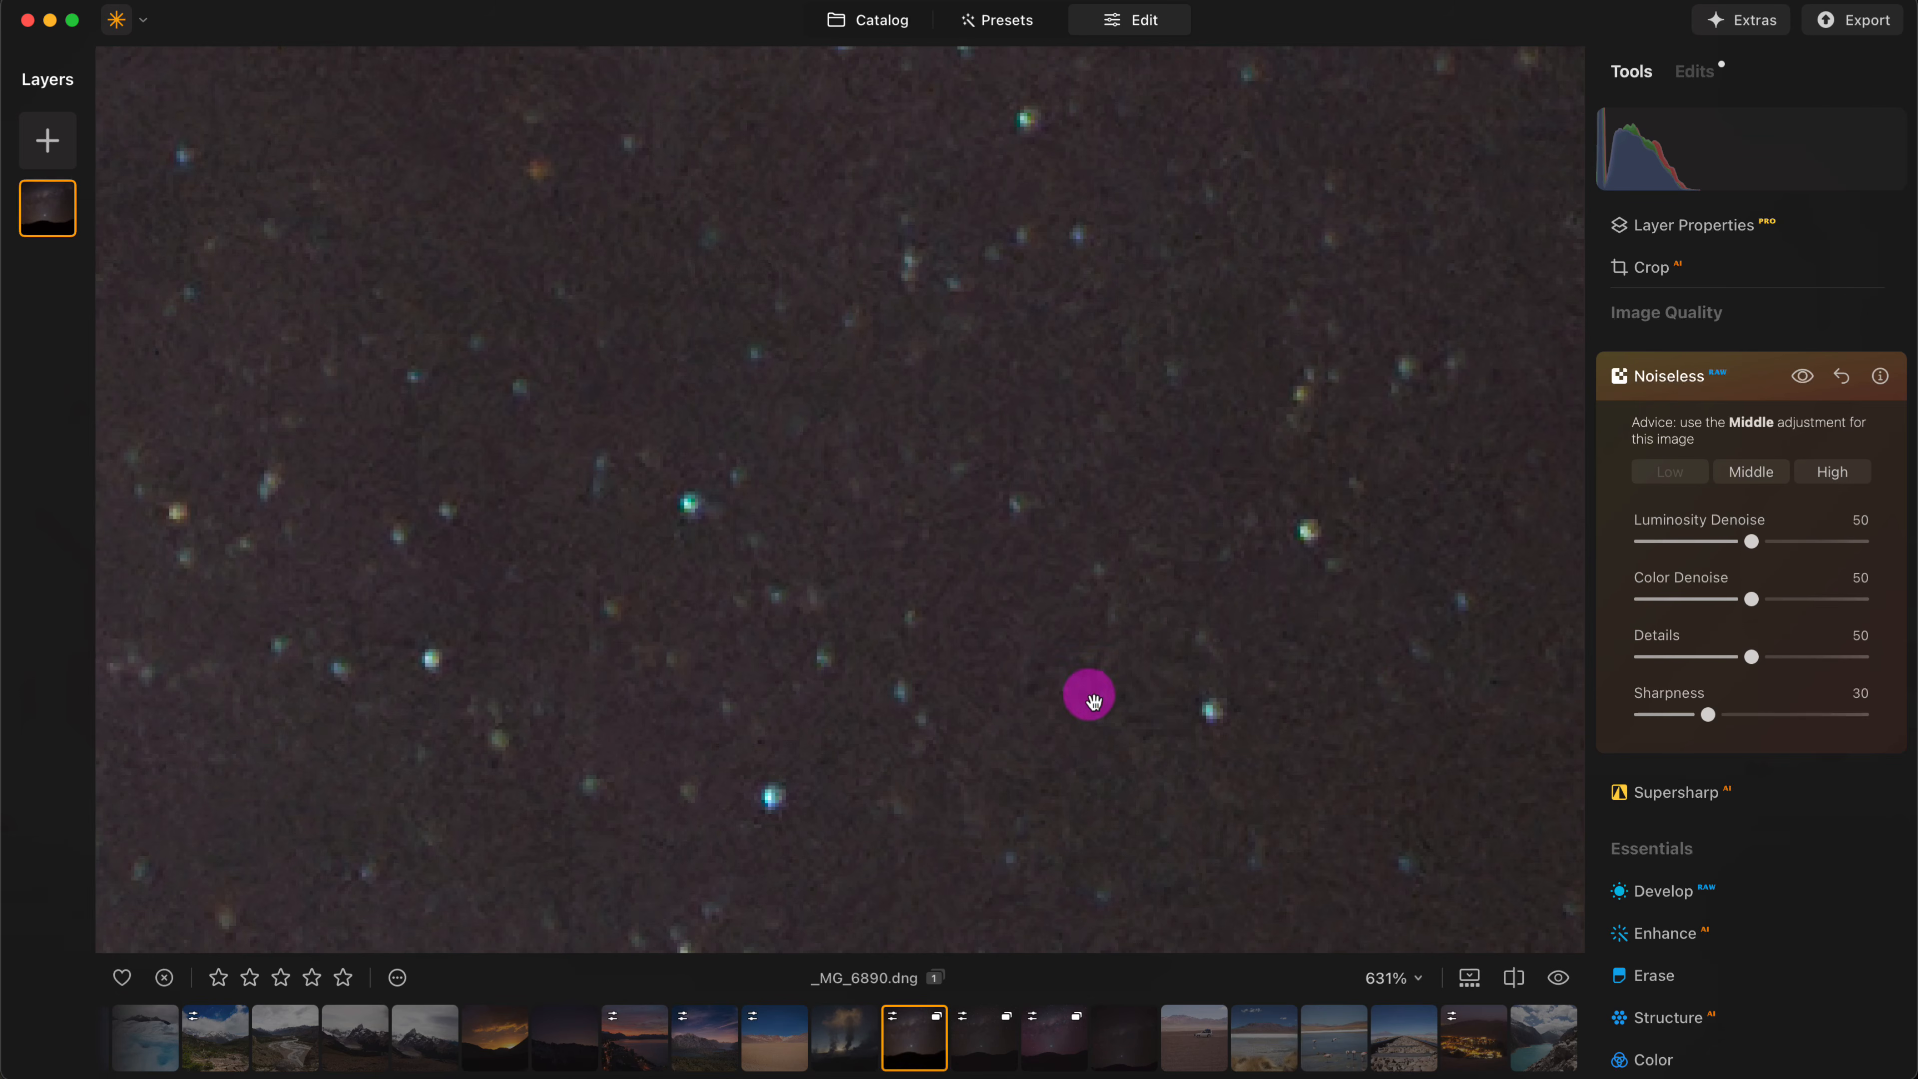
- Check the denoised stars in a before/after split and set Luminosity Denoise to 44
left_click(1514, 977)
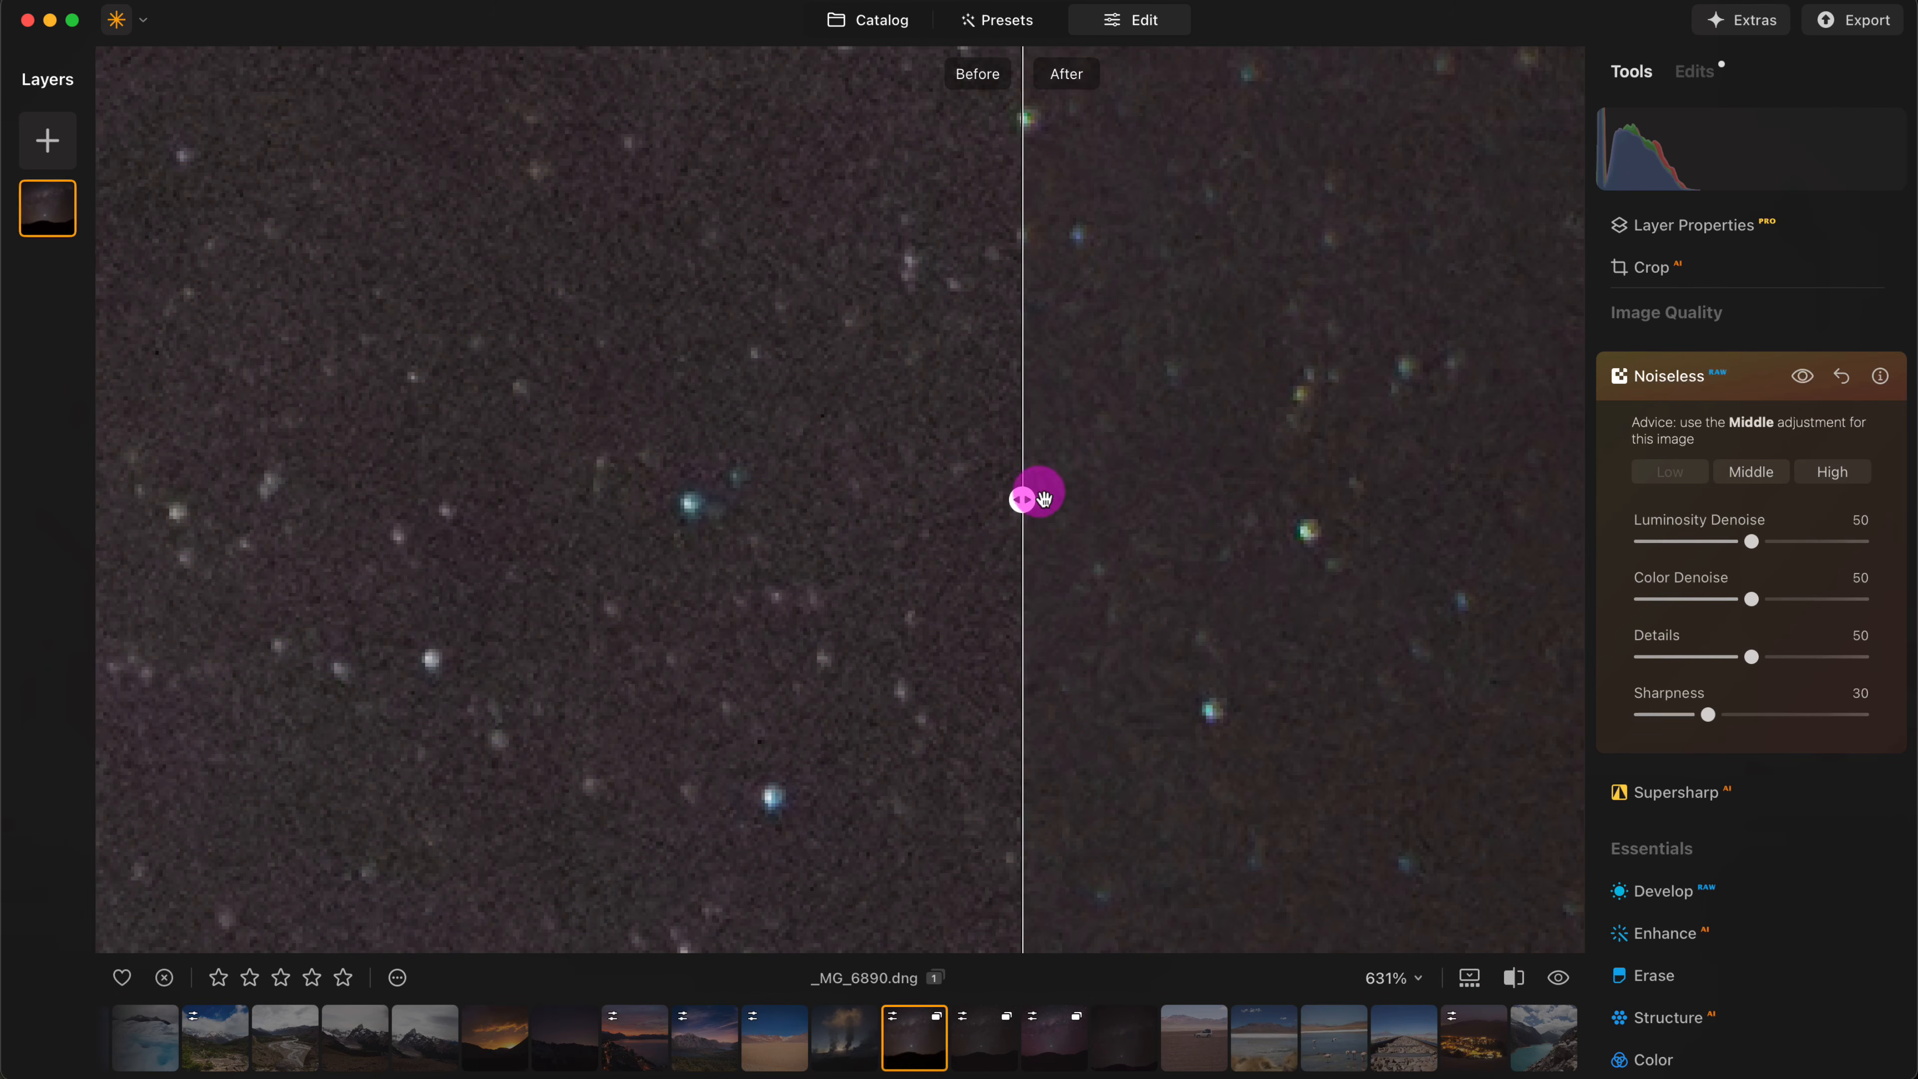
left_click_drag(1027, 500, 856, 510)
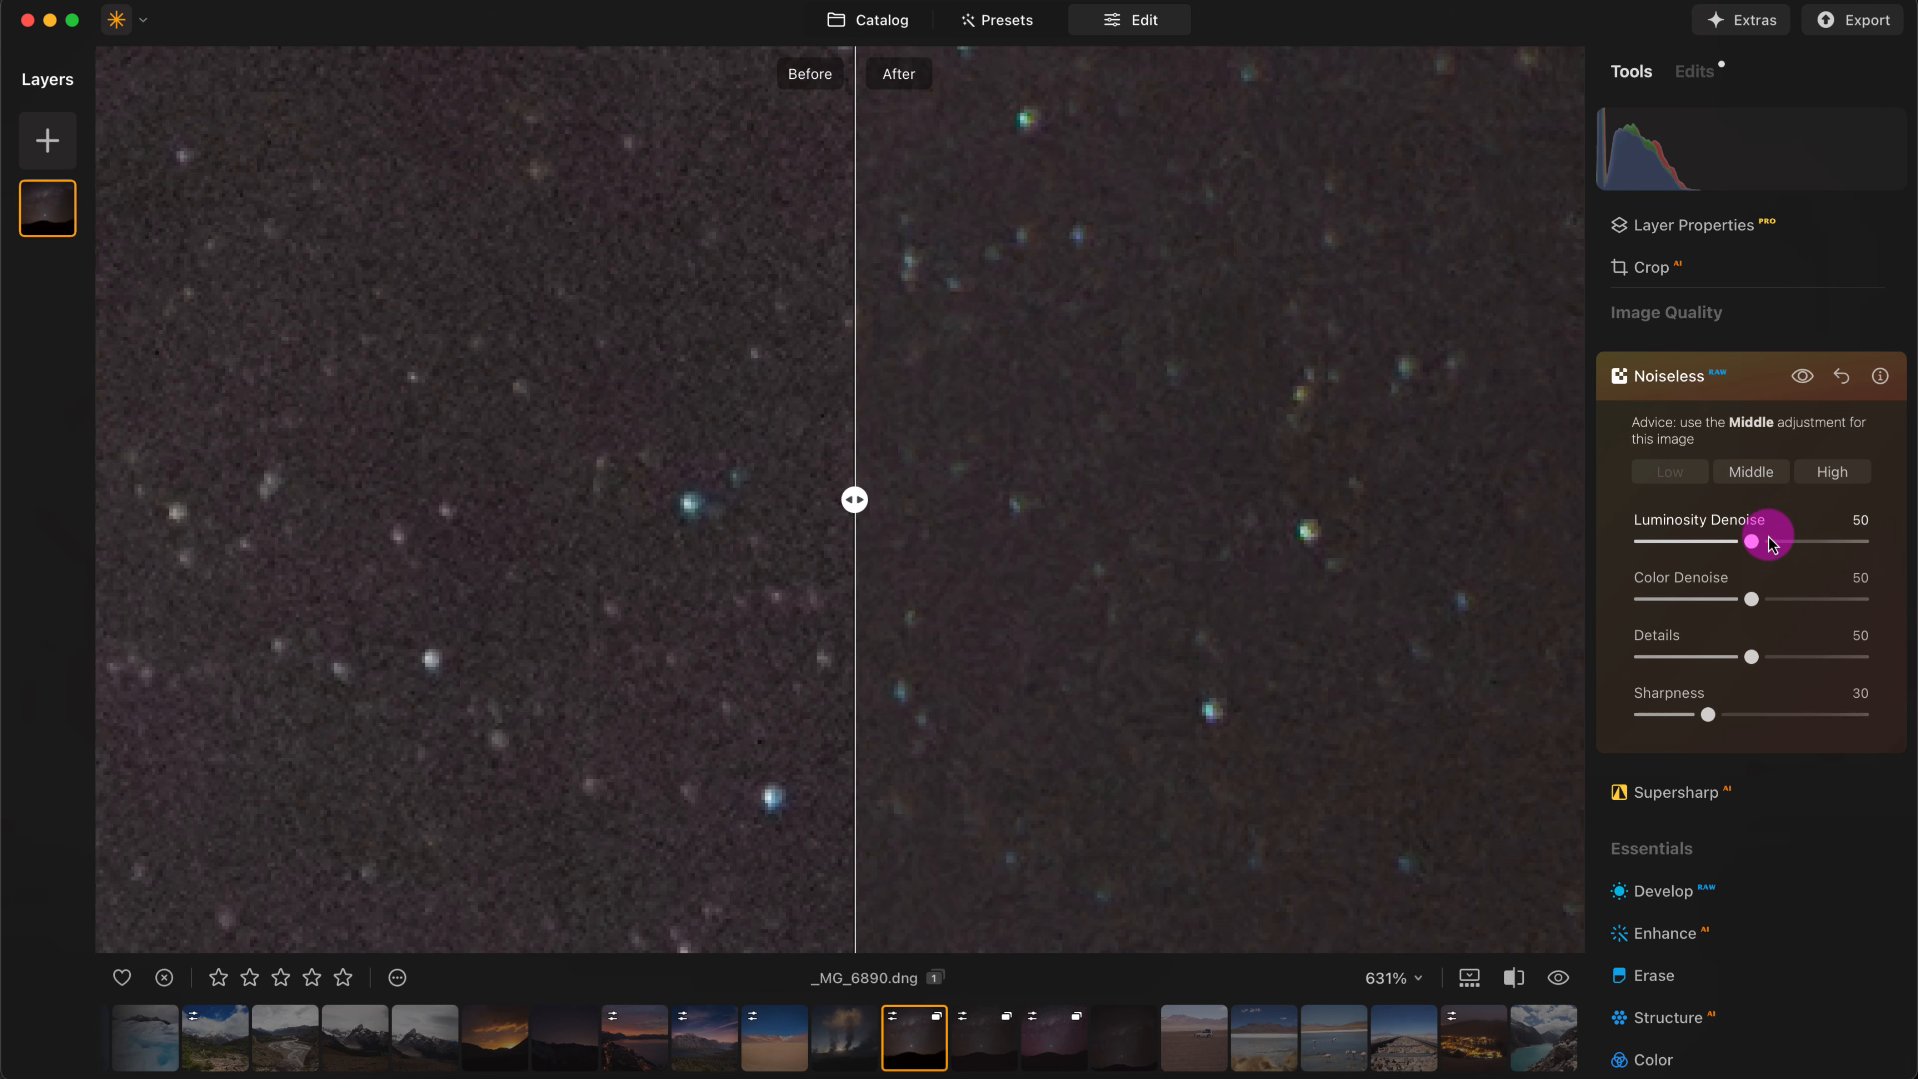
left_click_drag(1772, 544, 1712, 621)
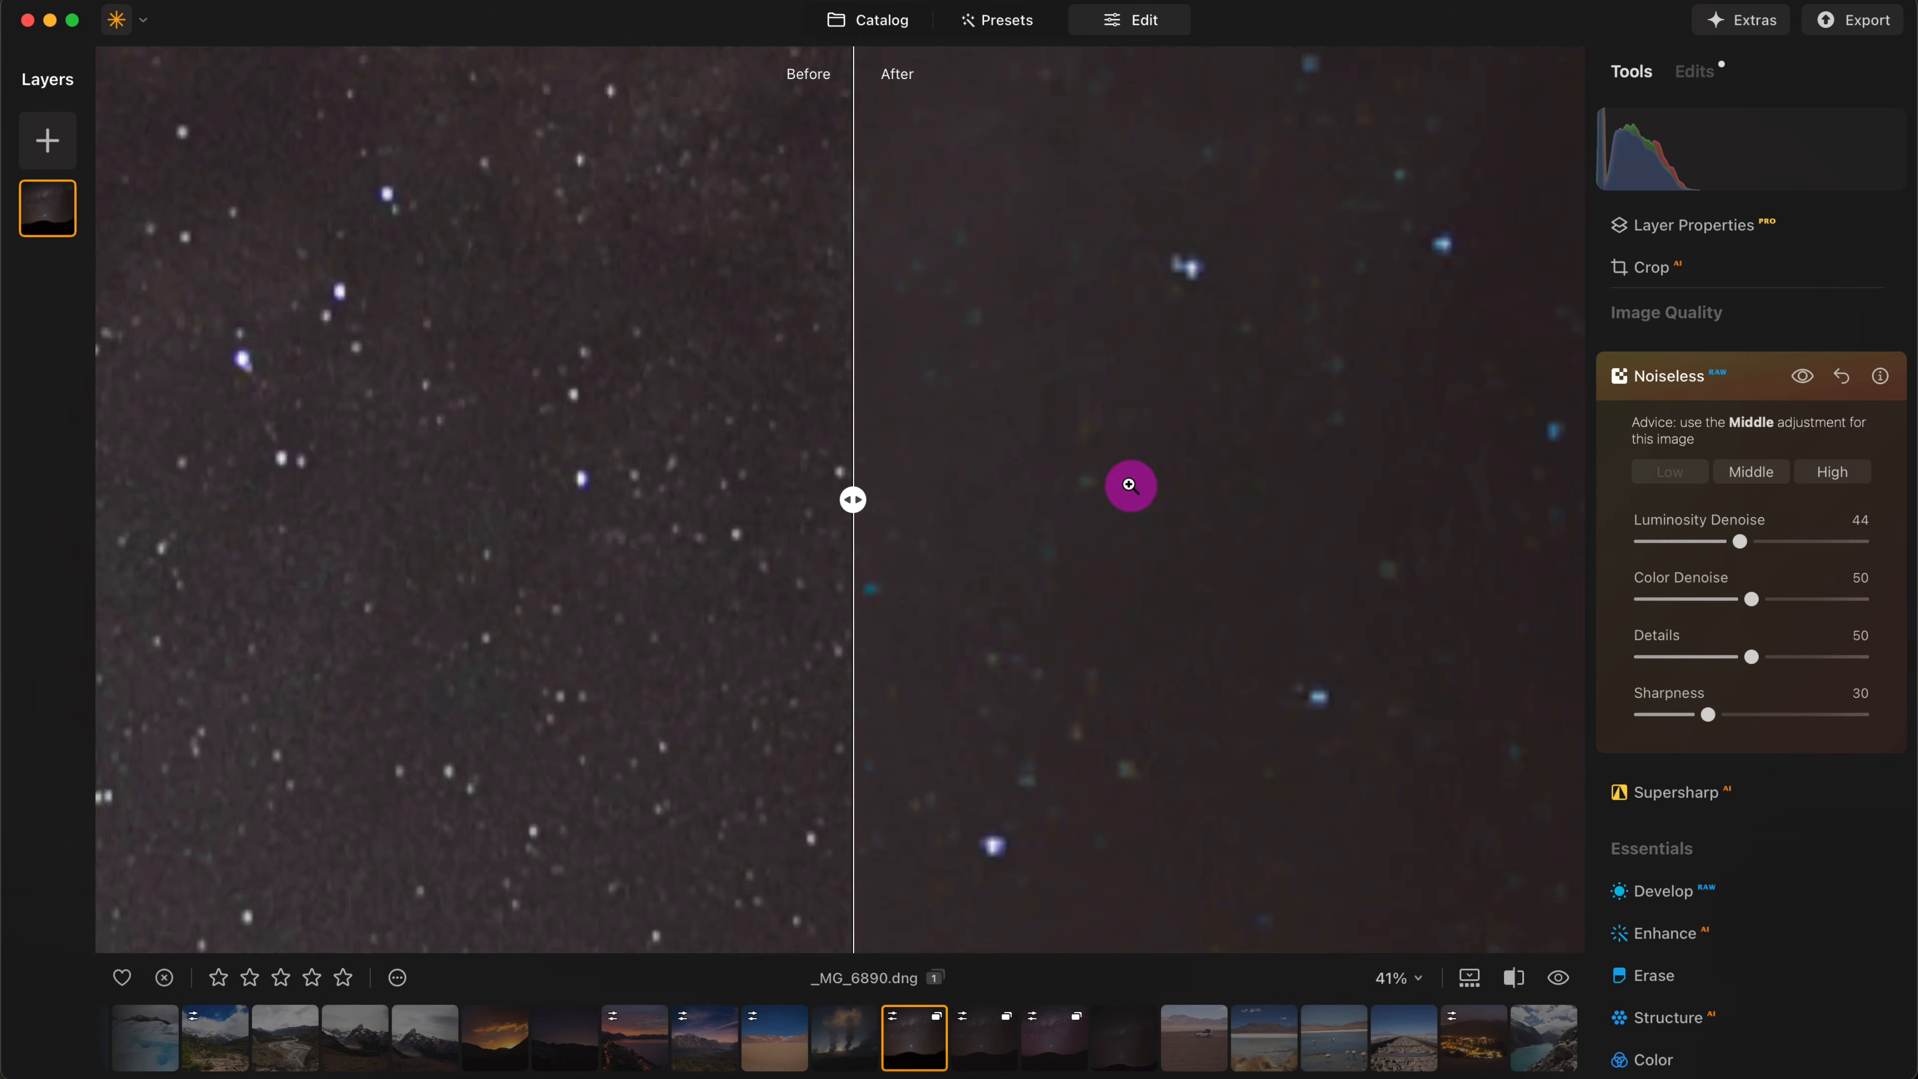
- Examine the sky's noise reduction in the before/after split, both across the whole photo and up close on the stars
left_click(1134, 491)
mouse_move(852, 500)
left_mouse_down()
mouse_move(1374, 488)
mouse_move(492, 495)
mouse_move(1503, 462)
mouse_move(381, 462)
mouse_move(950, 441)
mouse_move(960, 492)
mouse_move(775, 498)
mouse_move(890, 504)
mouse_move(874, 504)
left_mouse_up()
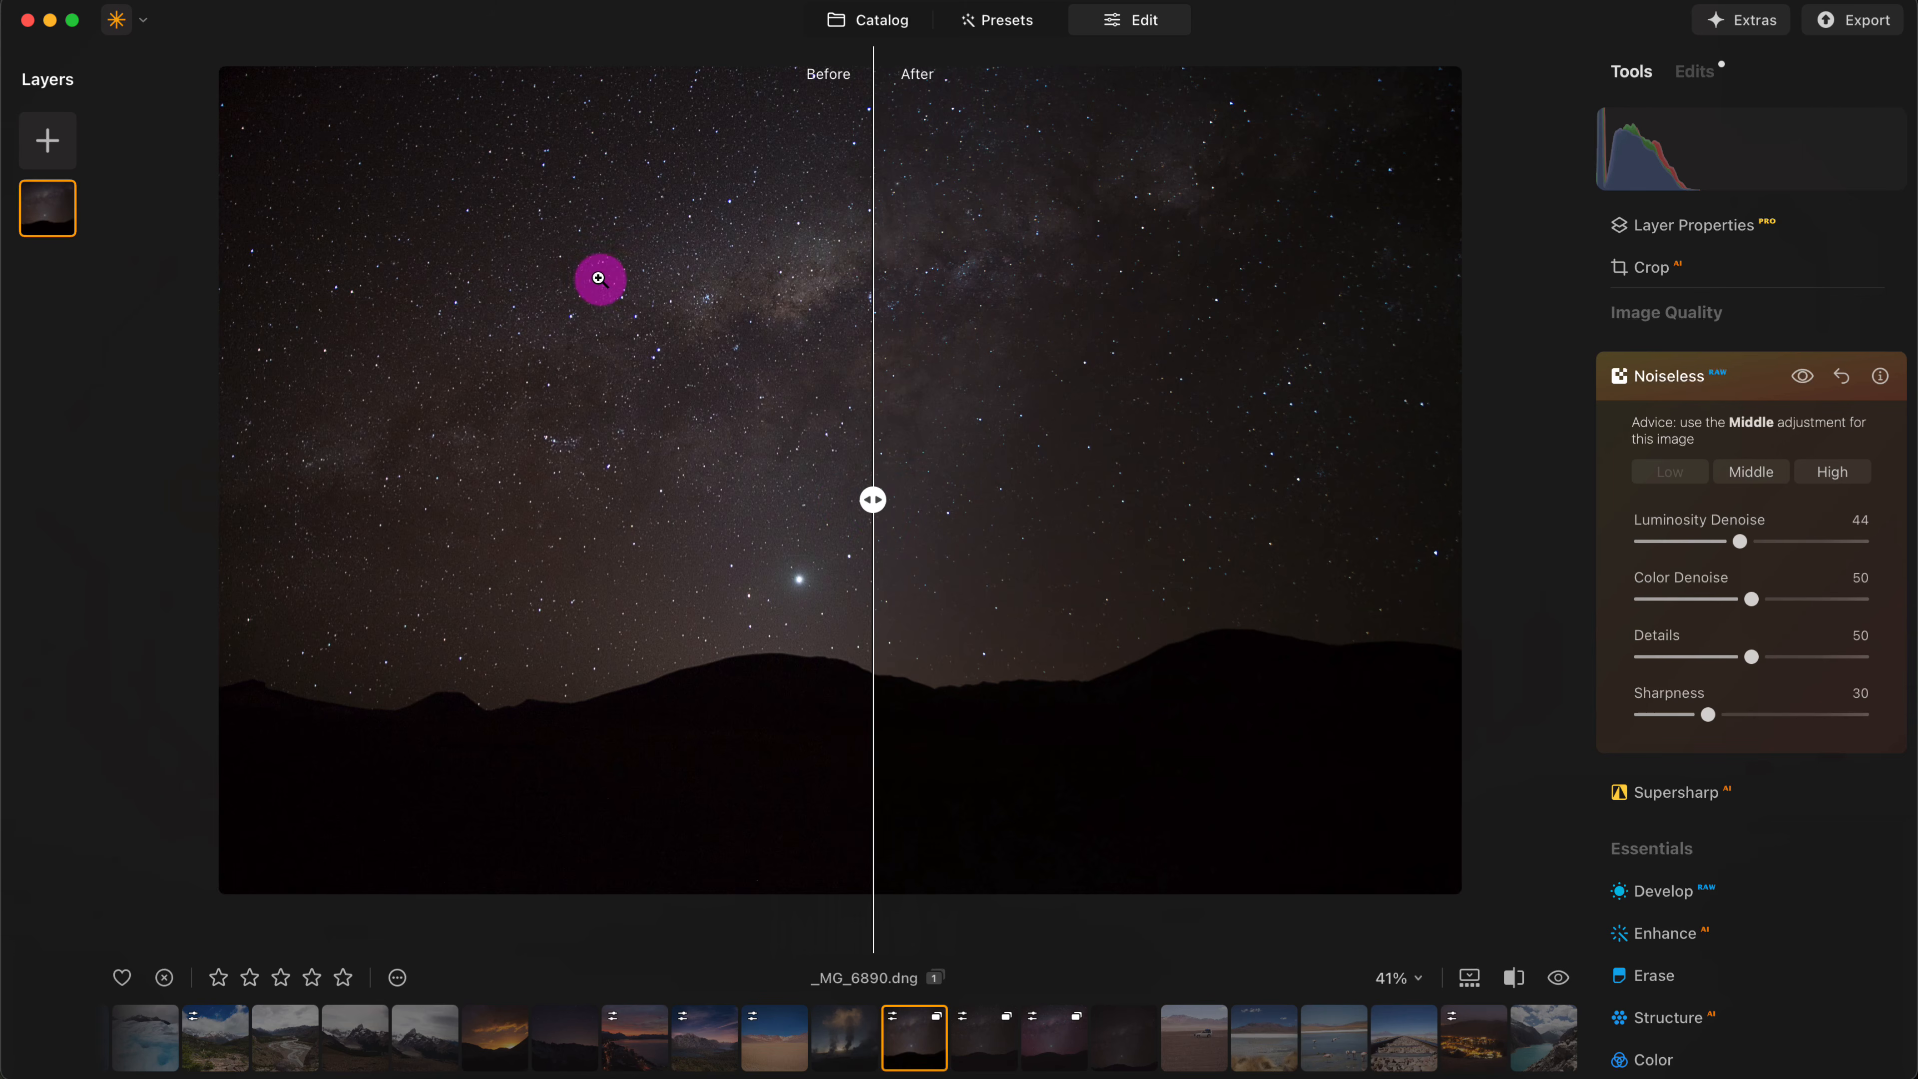
mouse_move(876, 501)
left_mouse_down()
mouse_move(1277, 501)
mouse_move(501, 506)
mouse_move(1155, 504)
mouse_move(792, 506)
mouse_move(908, 506)
mouse_move(876, 501)
left_mouse_up()
left_click(982, 453)
scroll(985, 456, "up", 10)
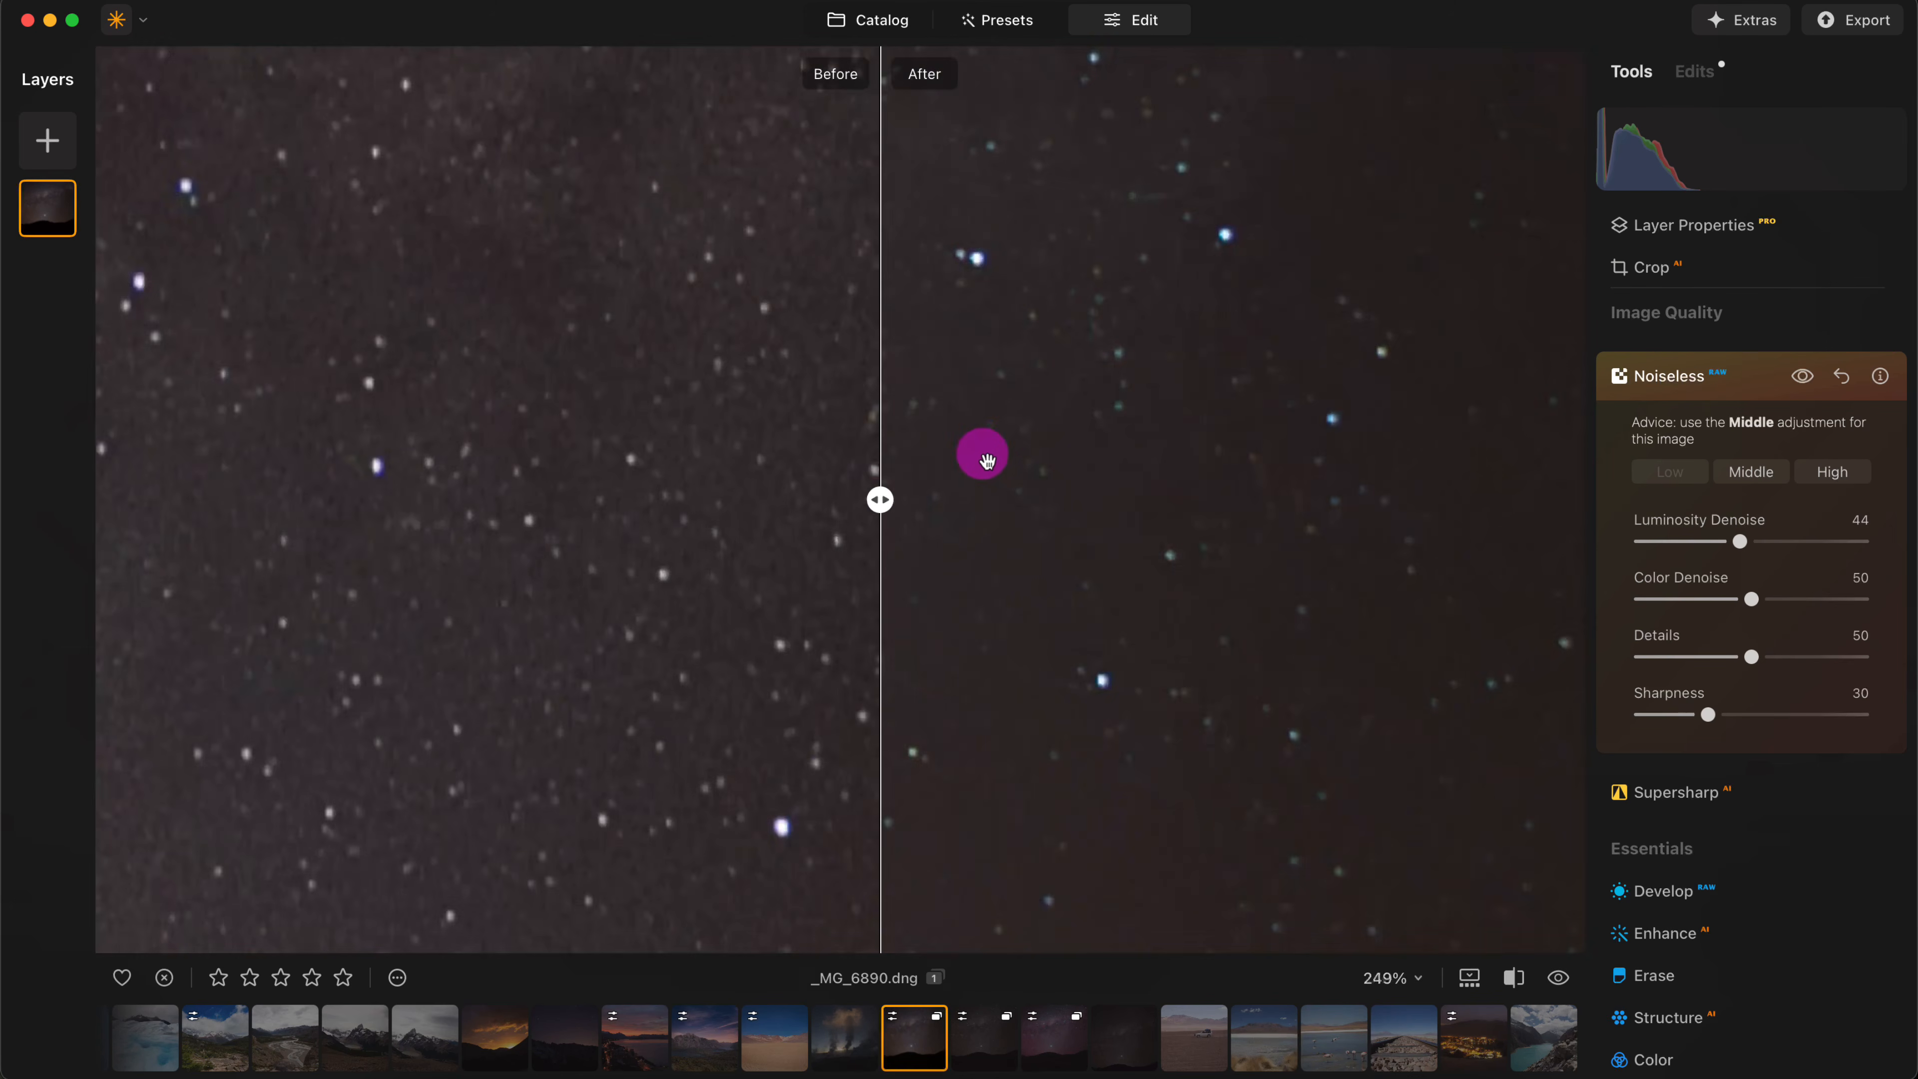
- Inspect the denoised stars at very high magnification in the before/after split and return to the whole photo
left_click_drag(1051, 451, 1002, 590)
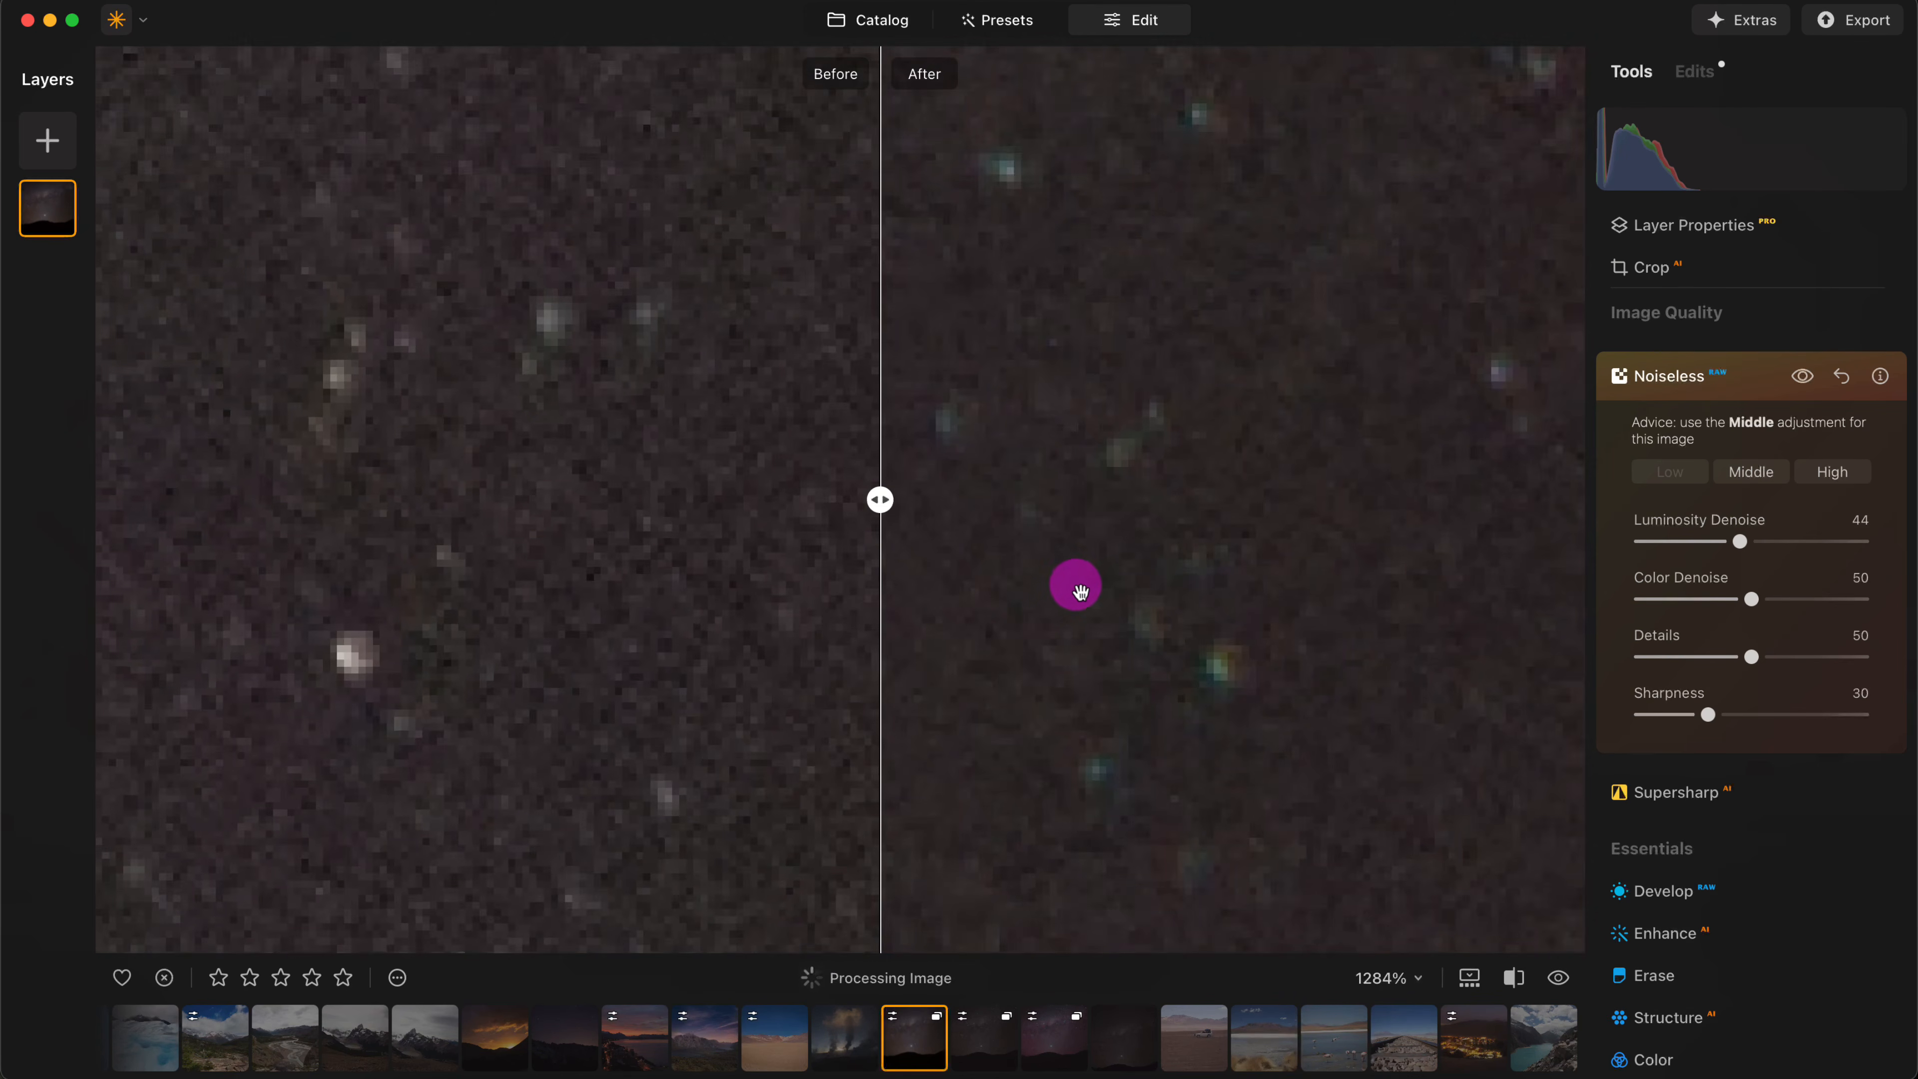
scroll(1080, 586, "down", 4)
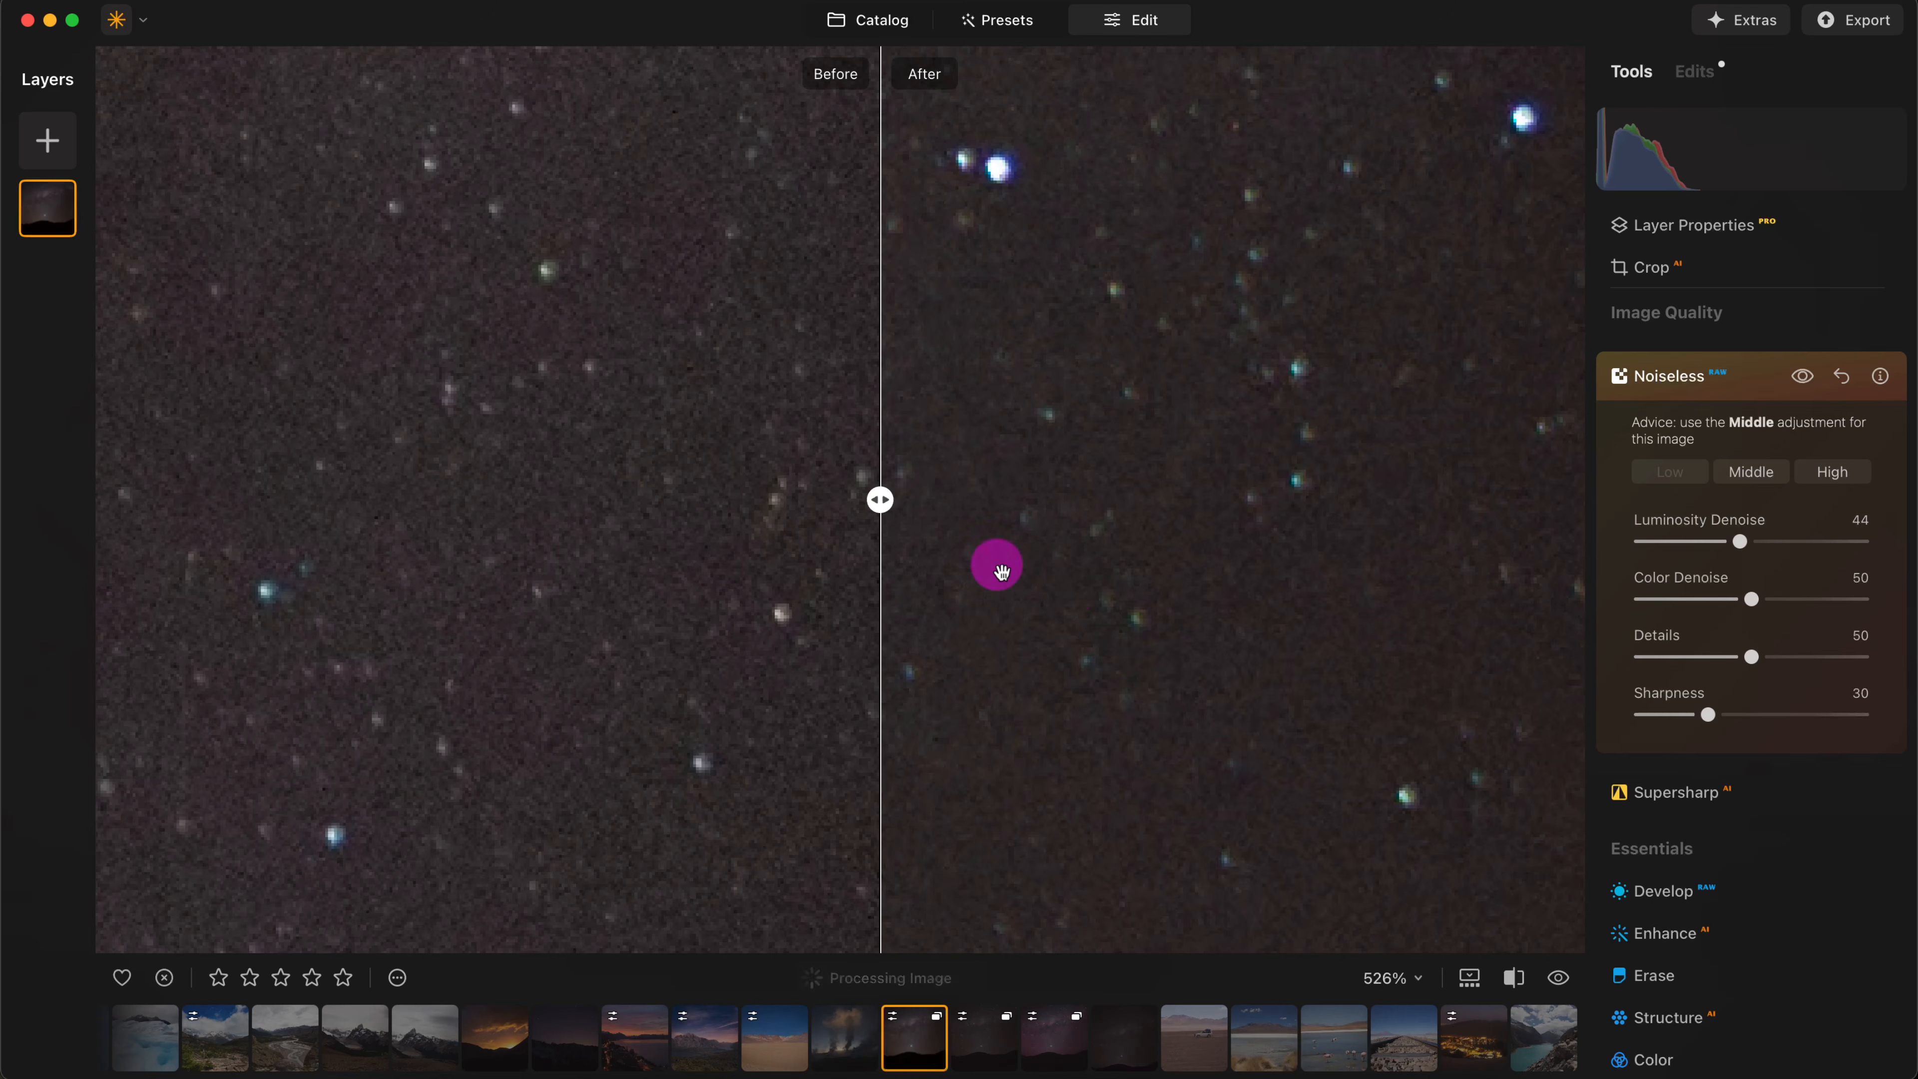
left_click(775, 510)
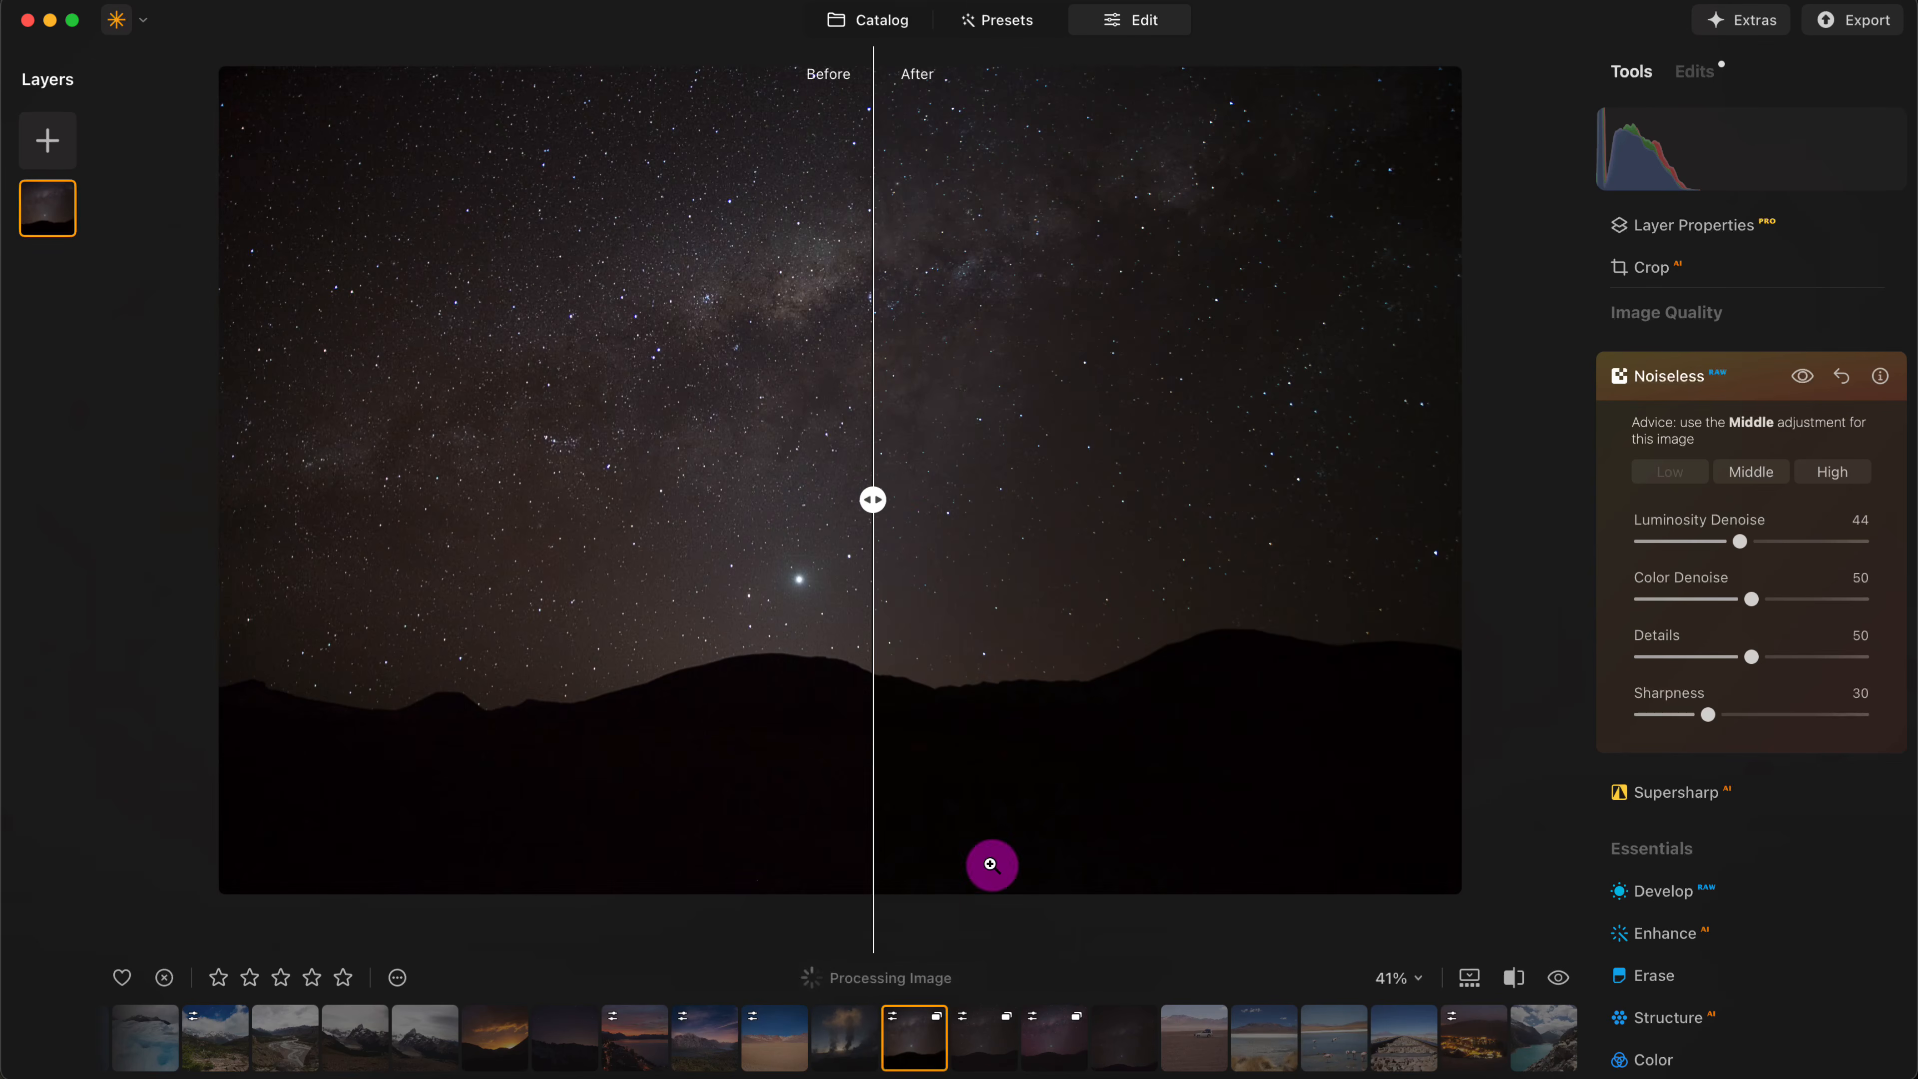
- Open the purple-toned edited version of _MG_6890.dng and compare it with its original in a before/after split
left_click(1056, 1045)
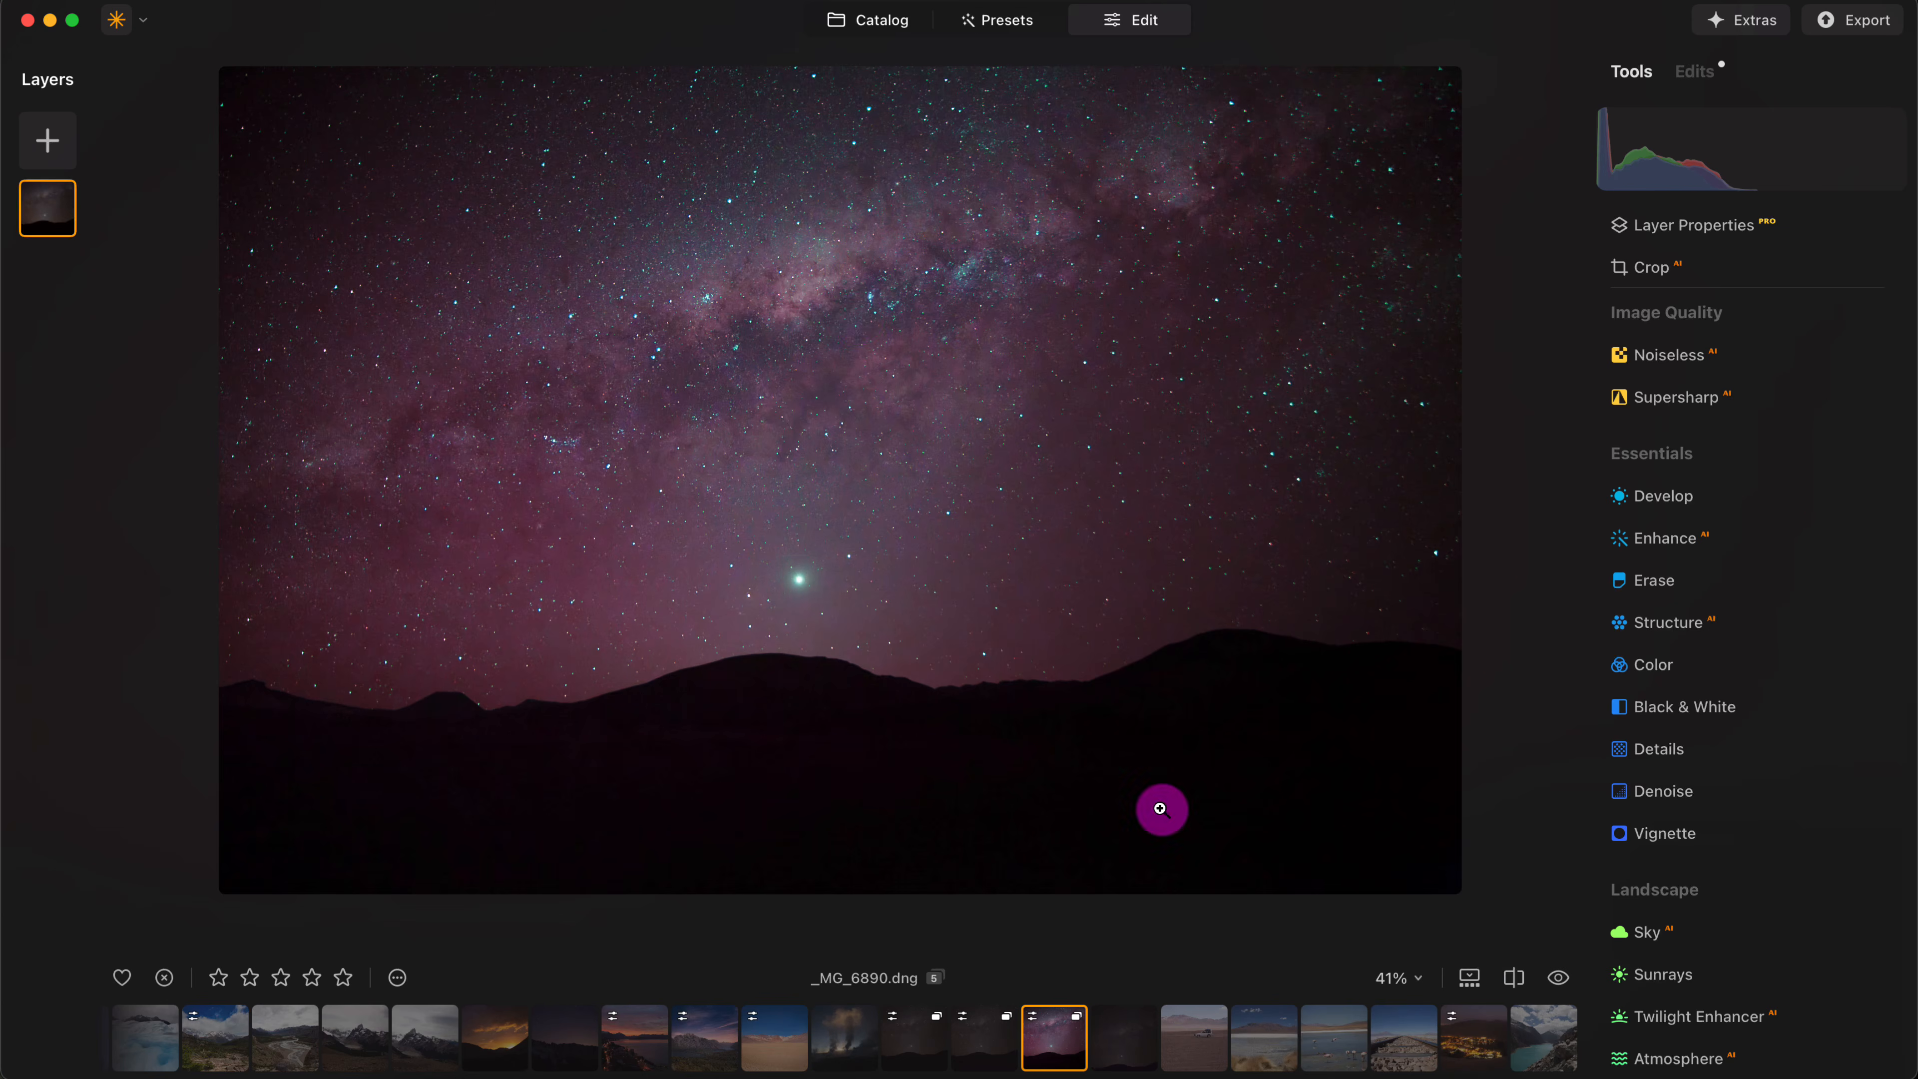
left_click(1514, 977)
left_click_drag(875, 505, 511, 500)
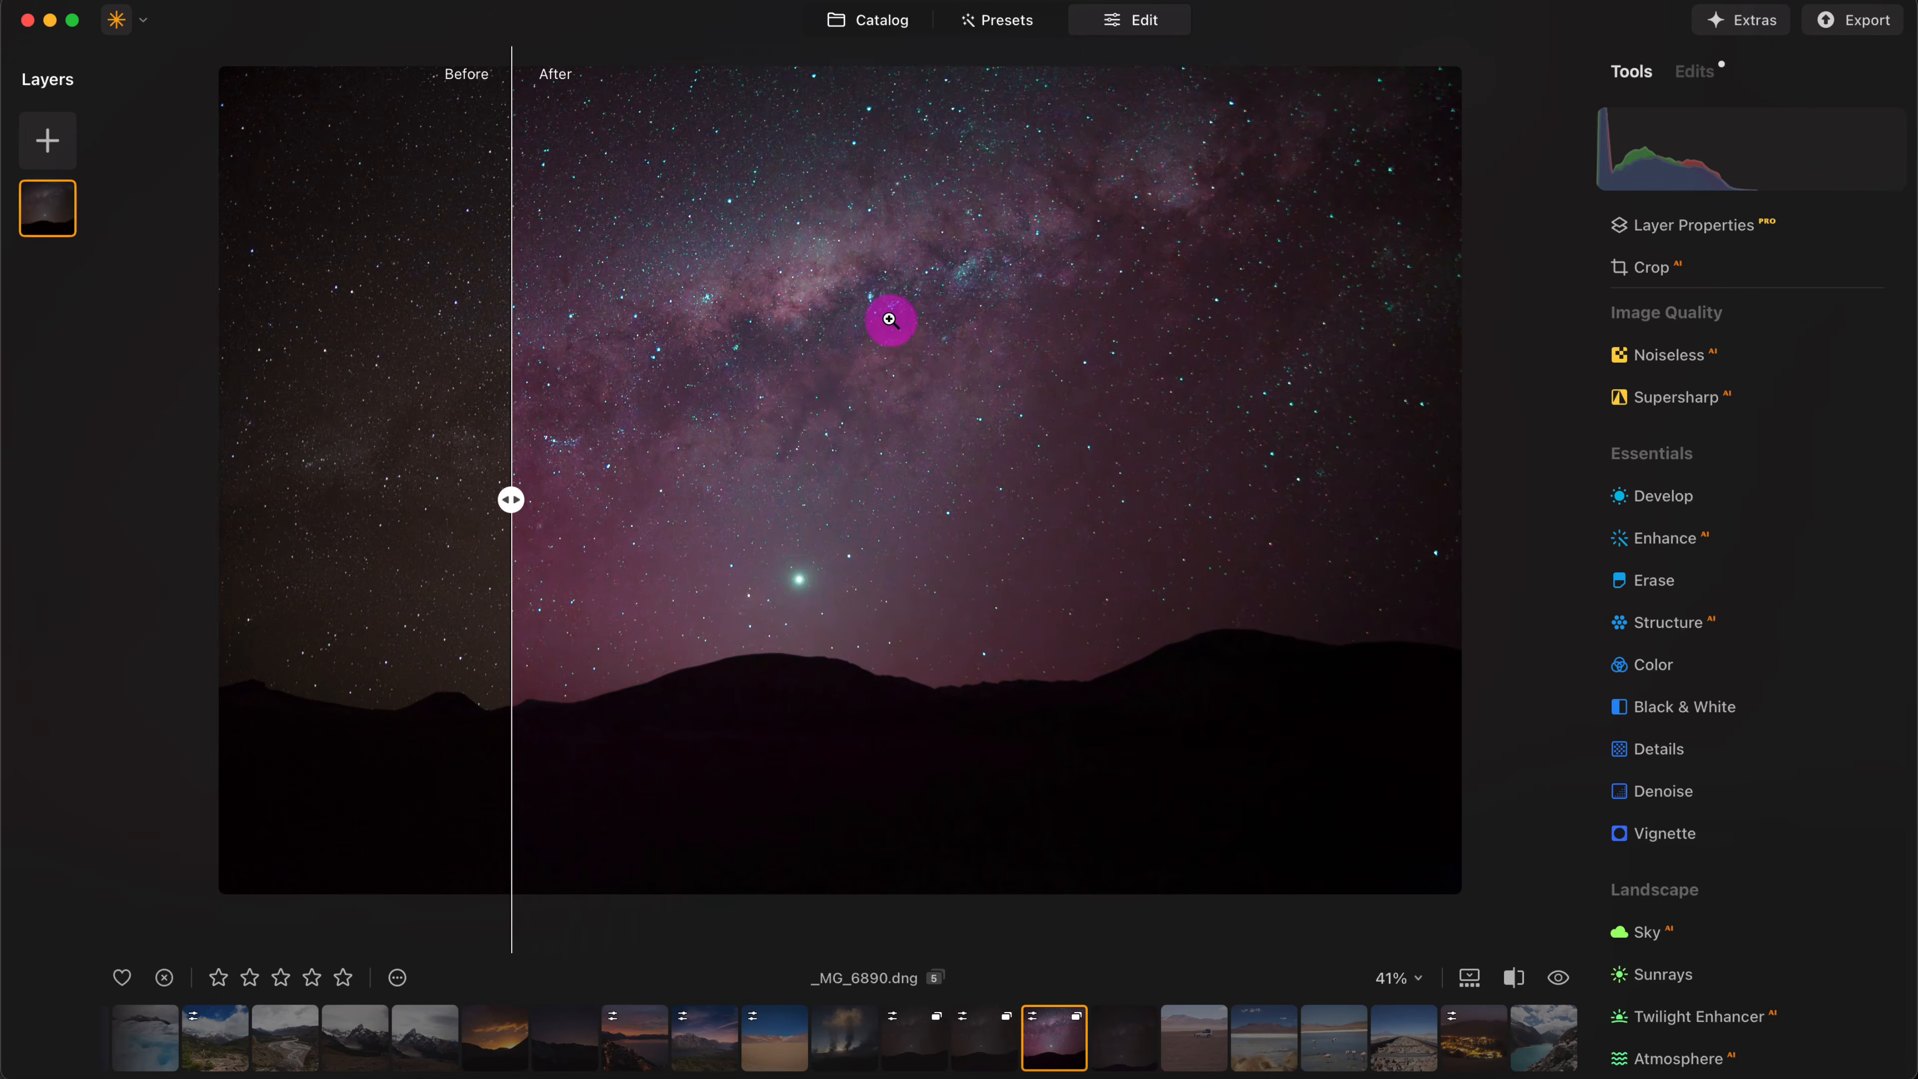
left_click_drag(506, 513, 869, 493)
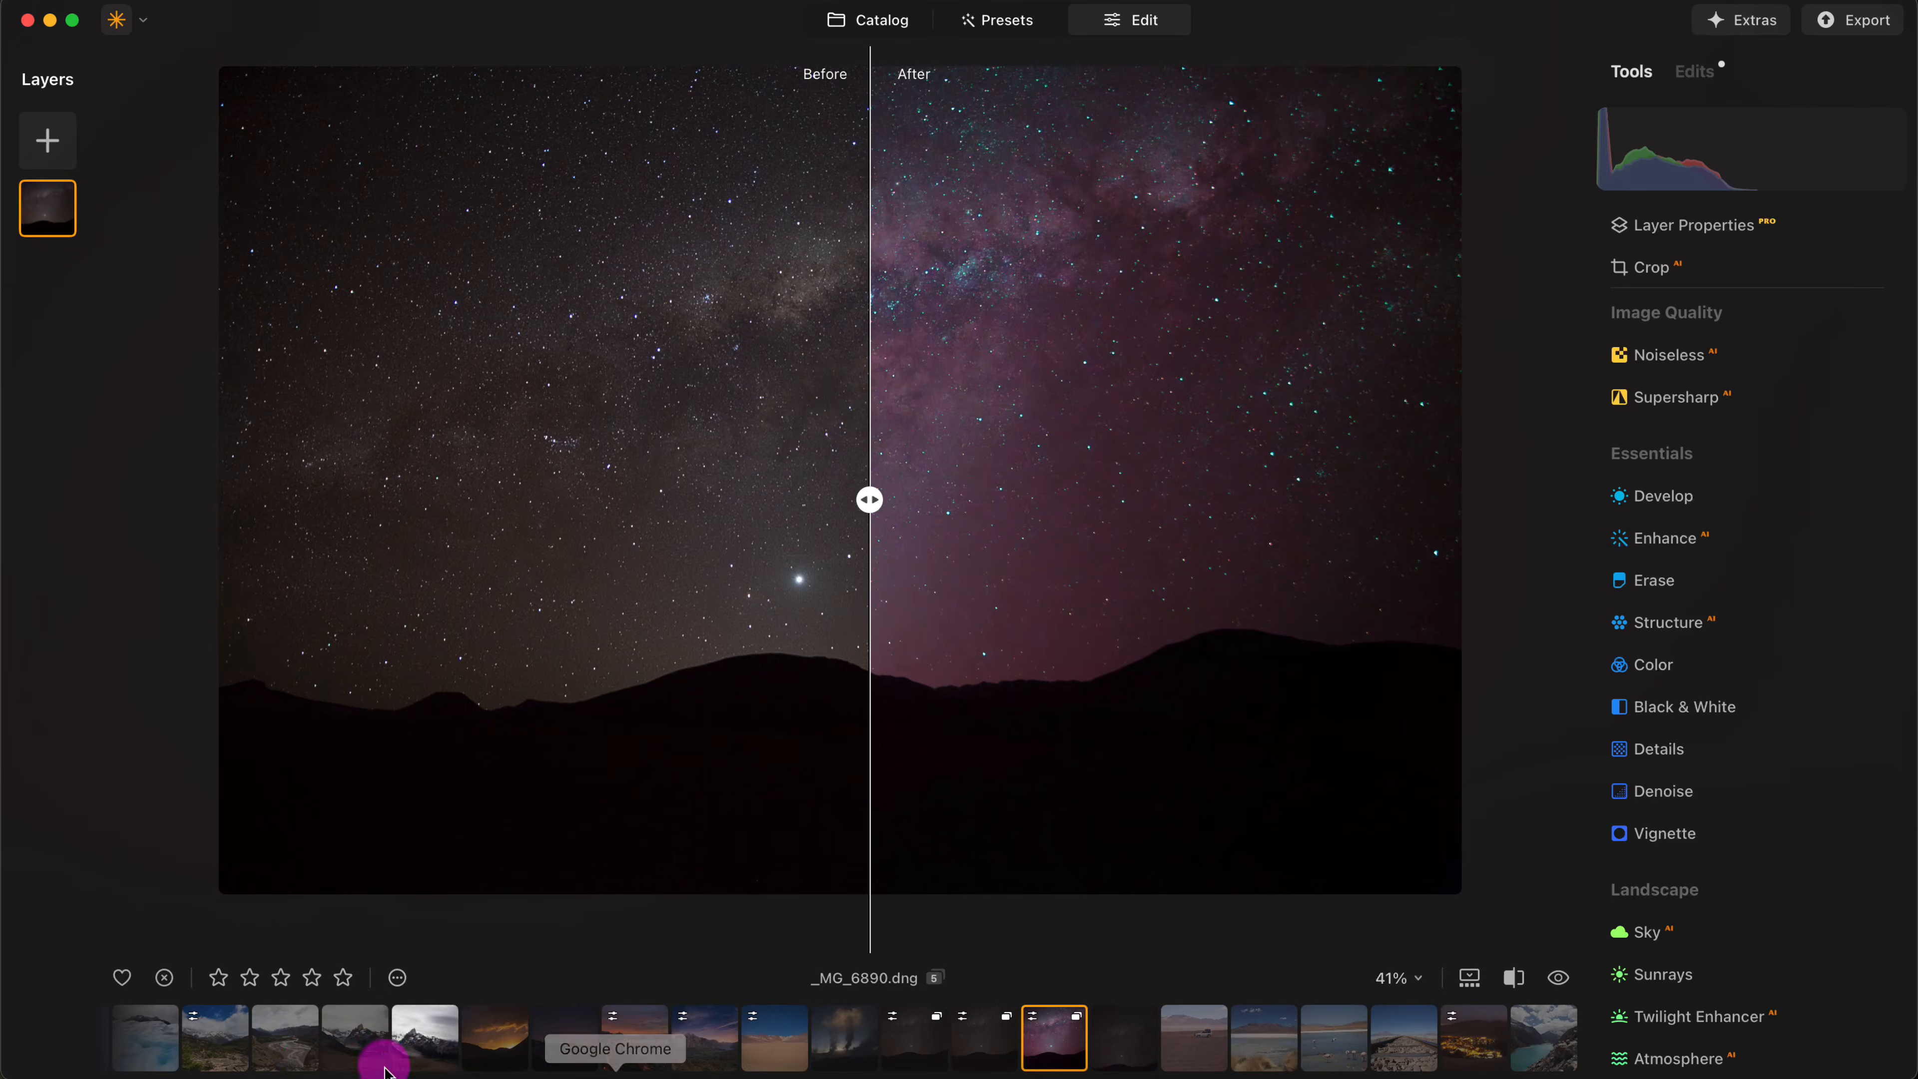
- Open the red cardinal photo IMG_0053.CR3 and view its camera and exposure details in the catalog
left_click(202, 1048)
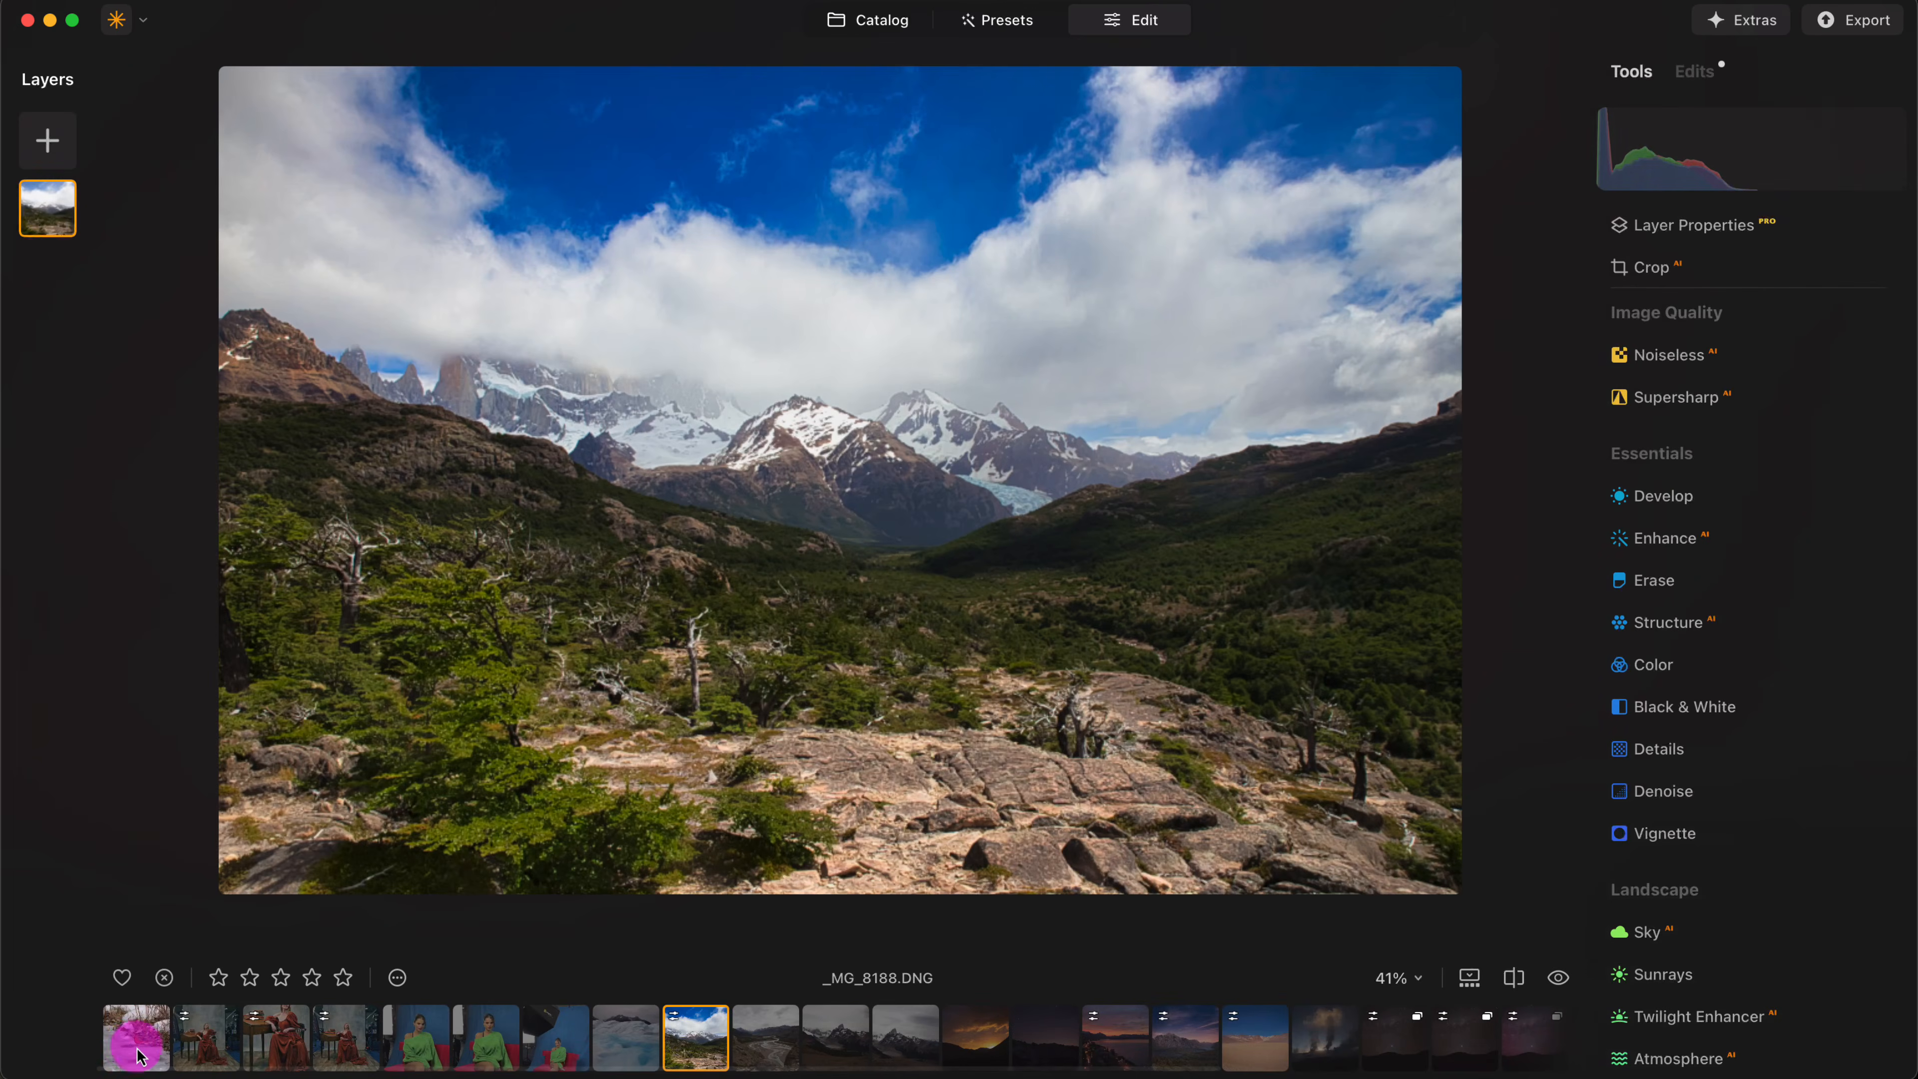
left_click(118, 1044)
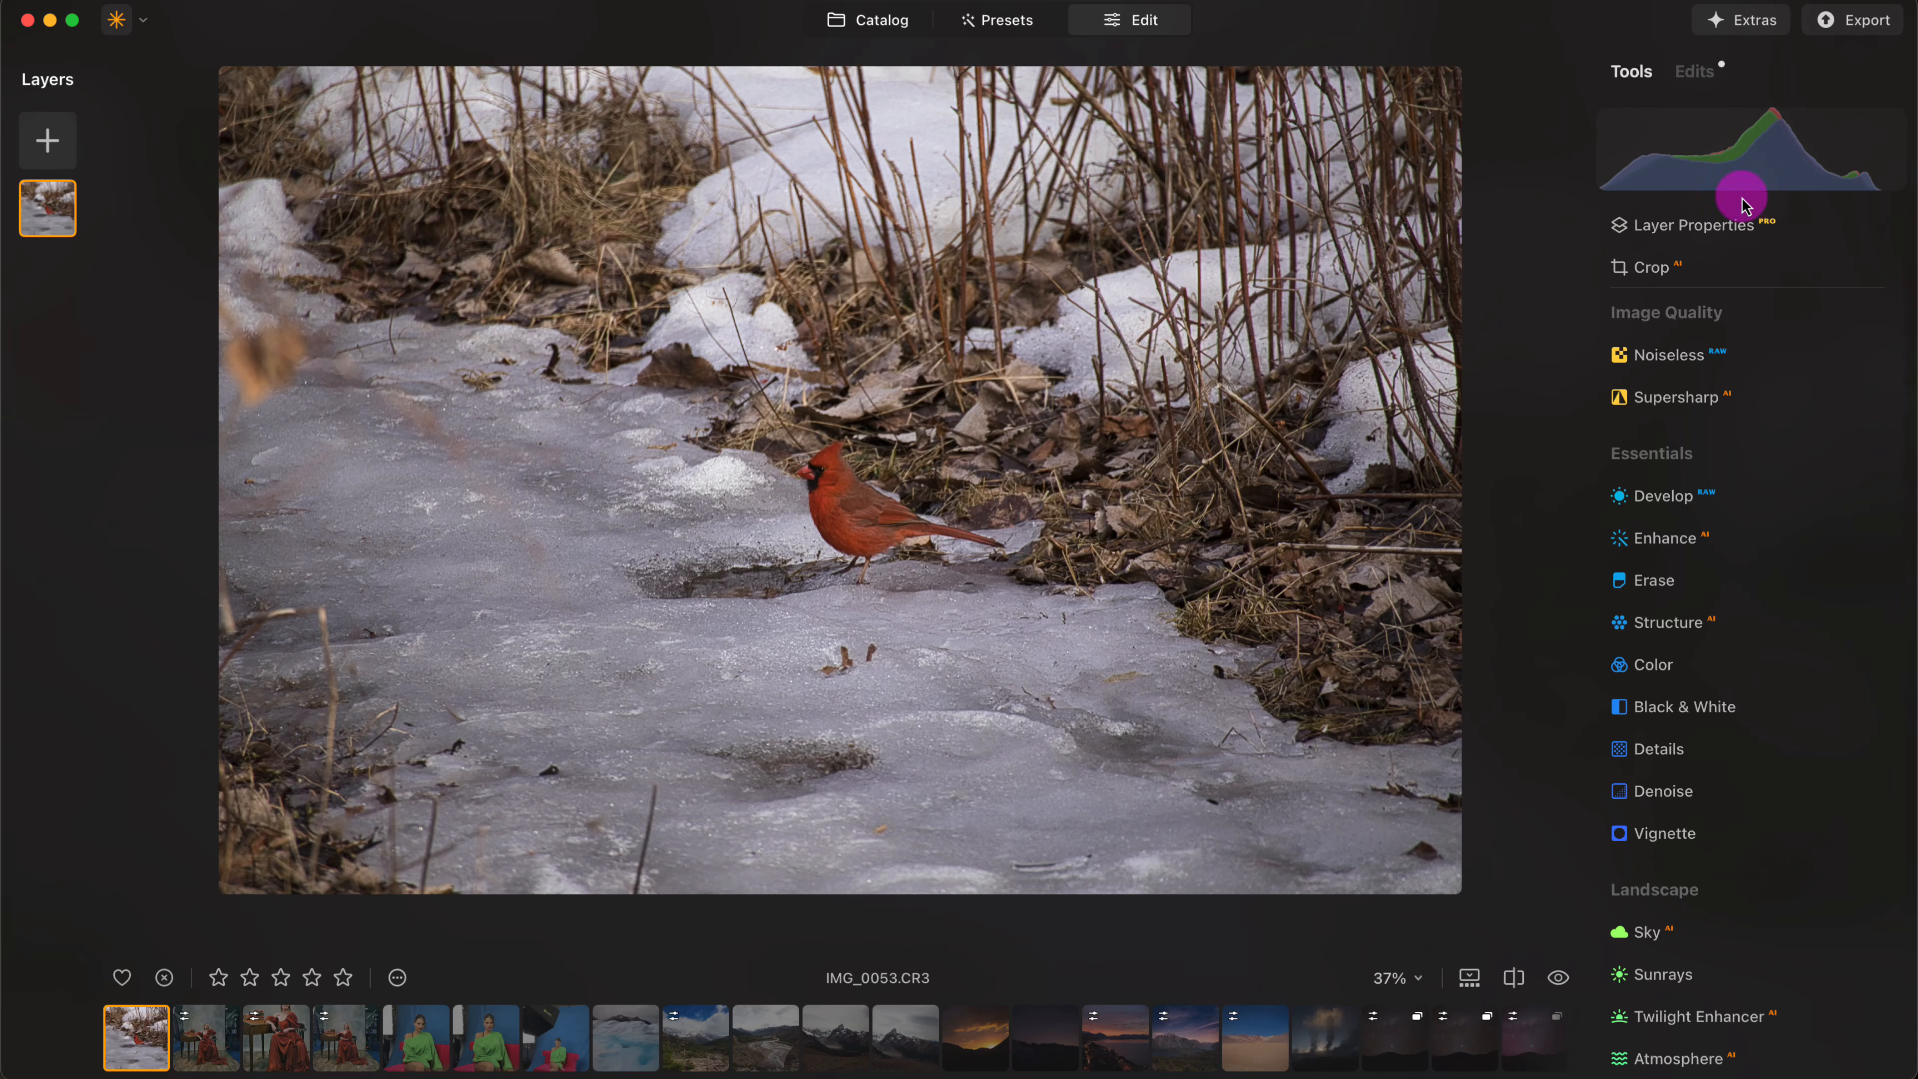
left_click(868, 23)
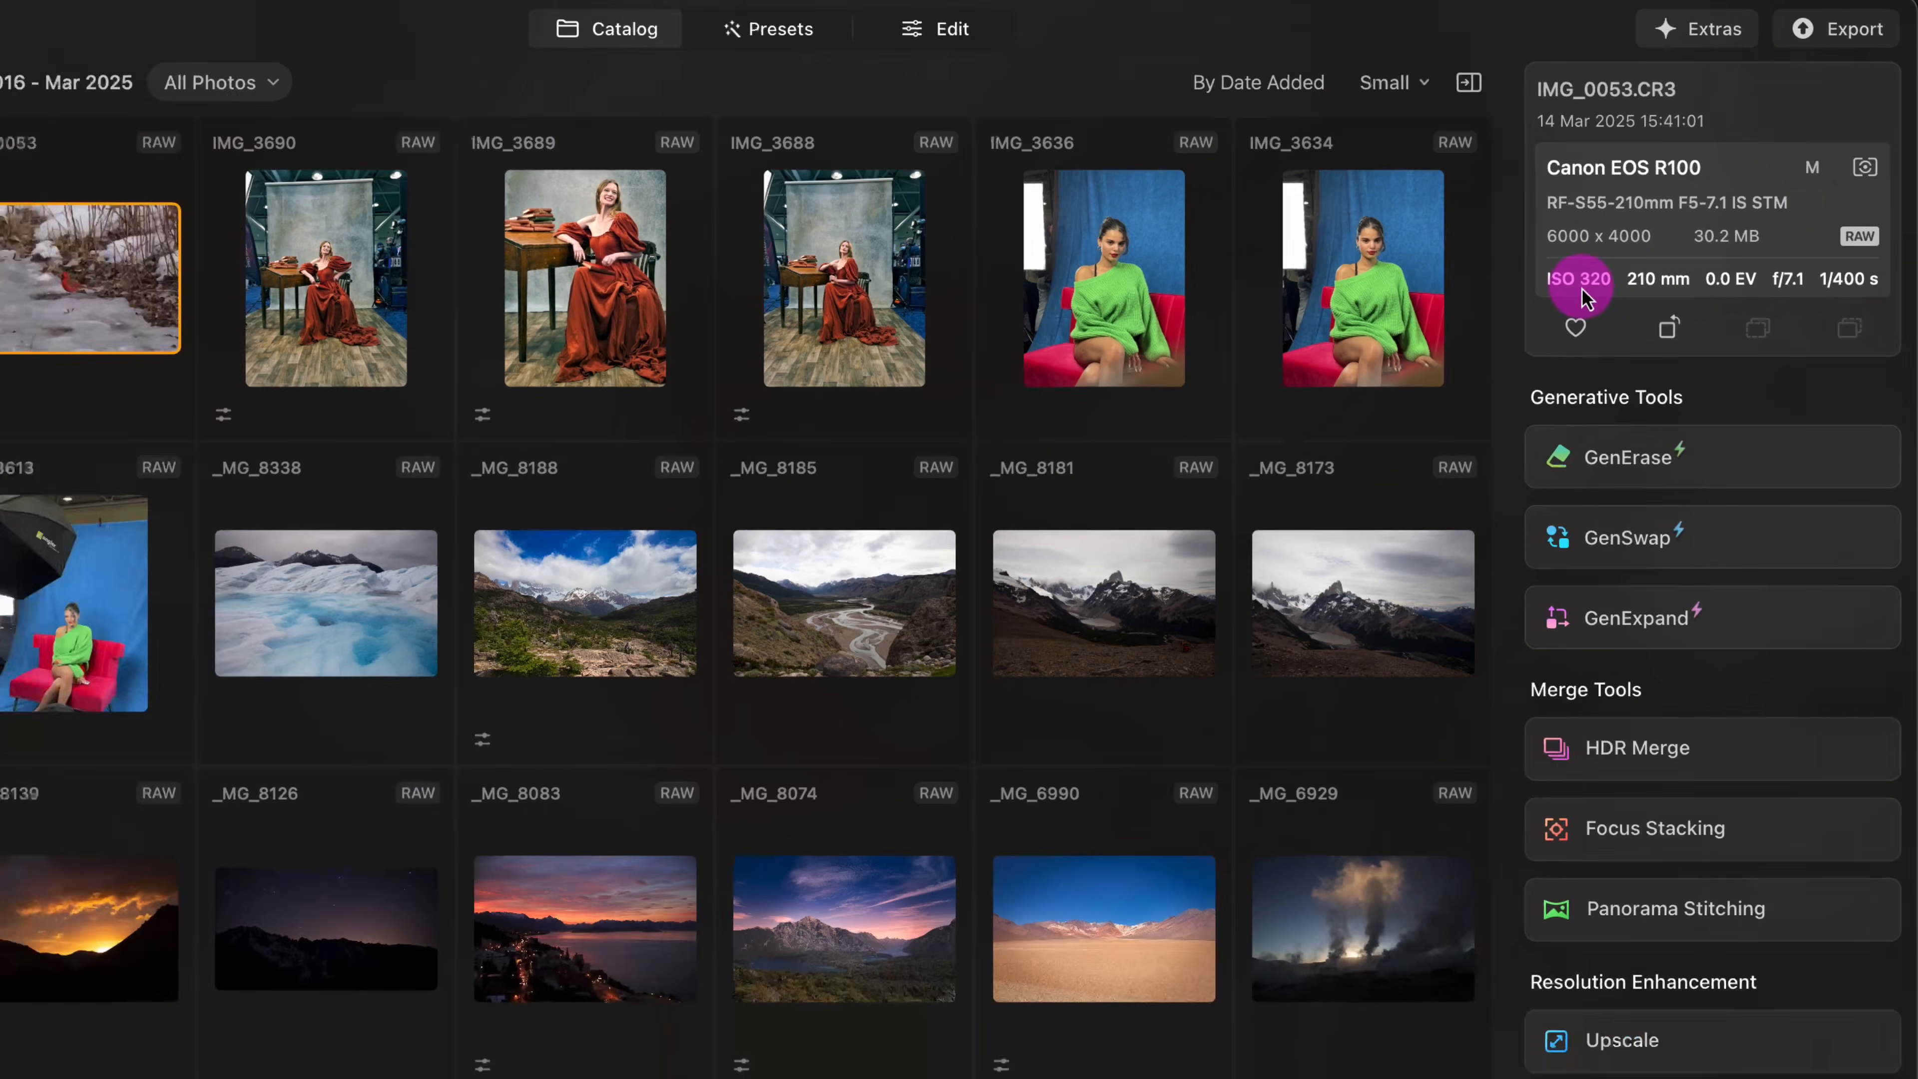
- Examine the unedited cardinal's sharpness and feather detail up close and within the whole photo
double_click(35, 279)
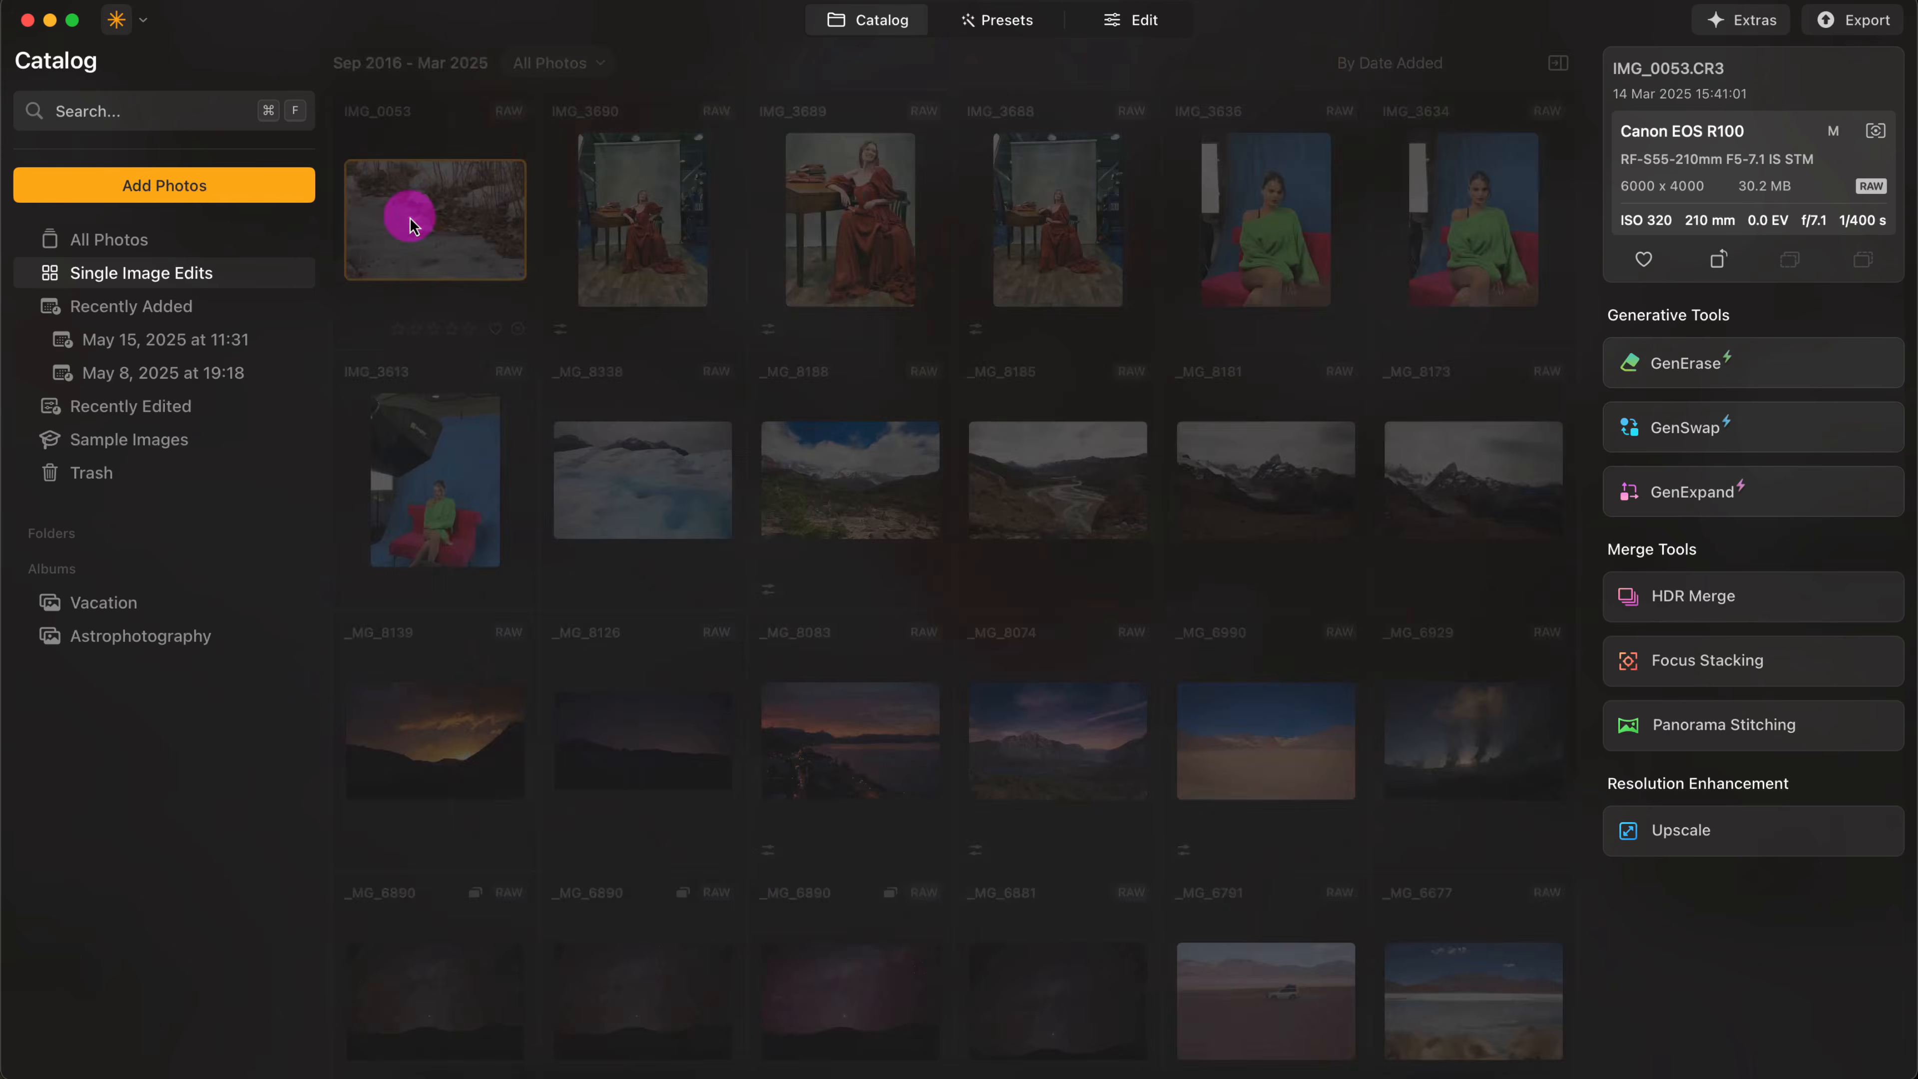
left_click(977, 501)
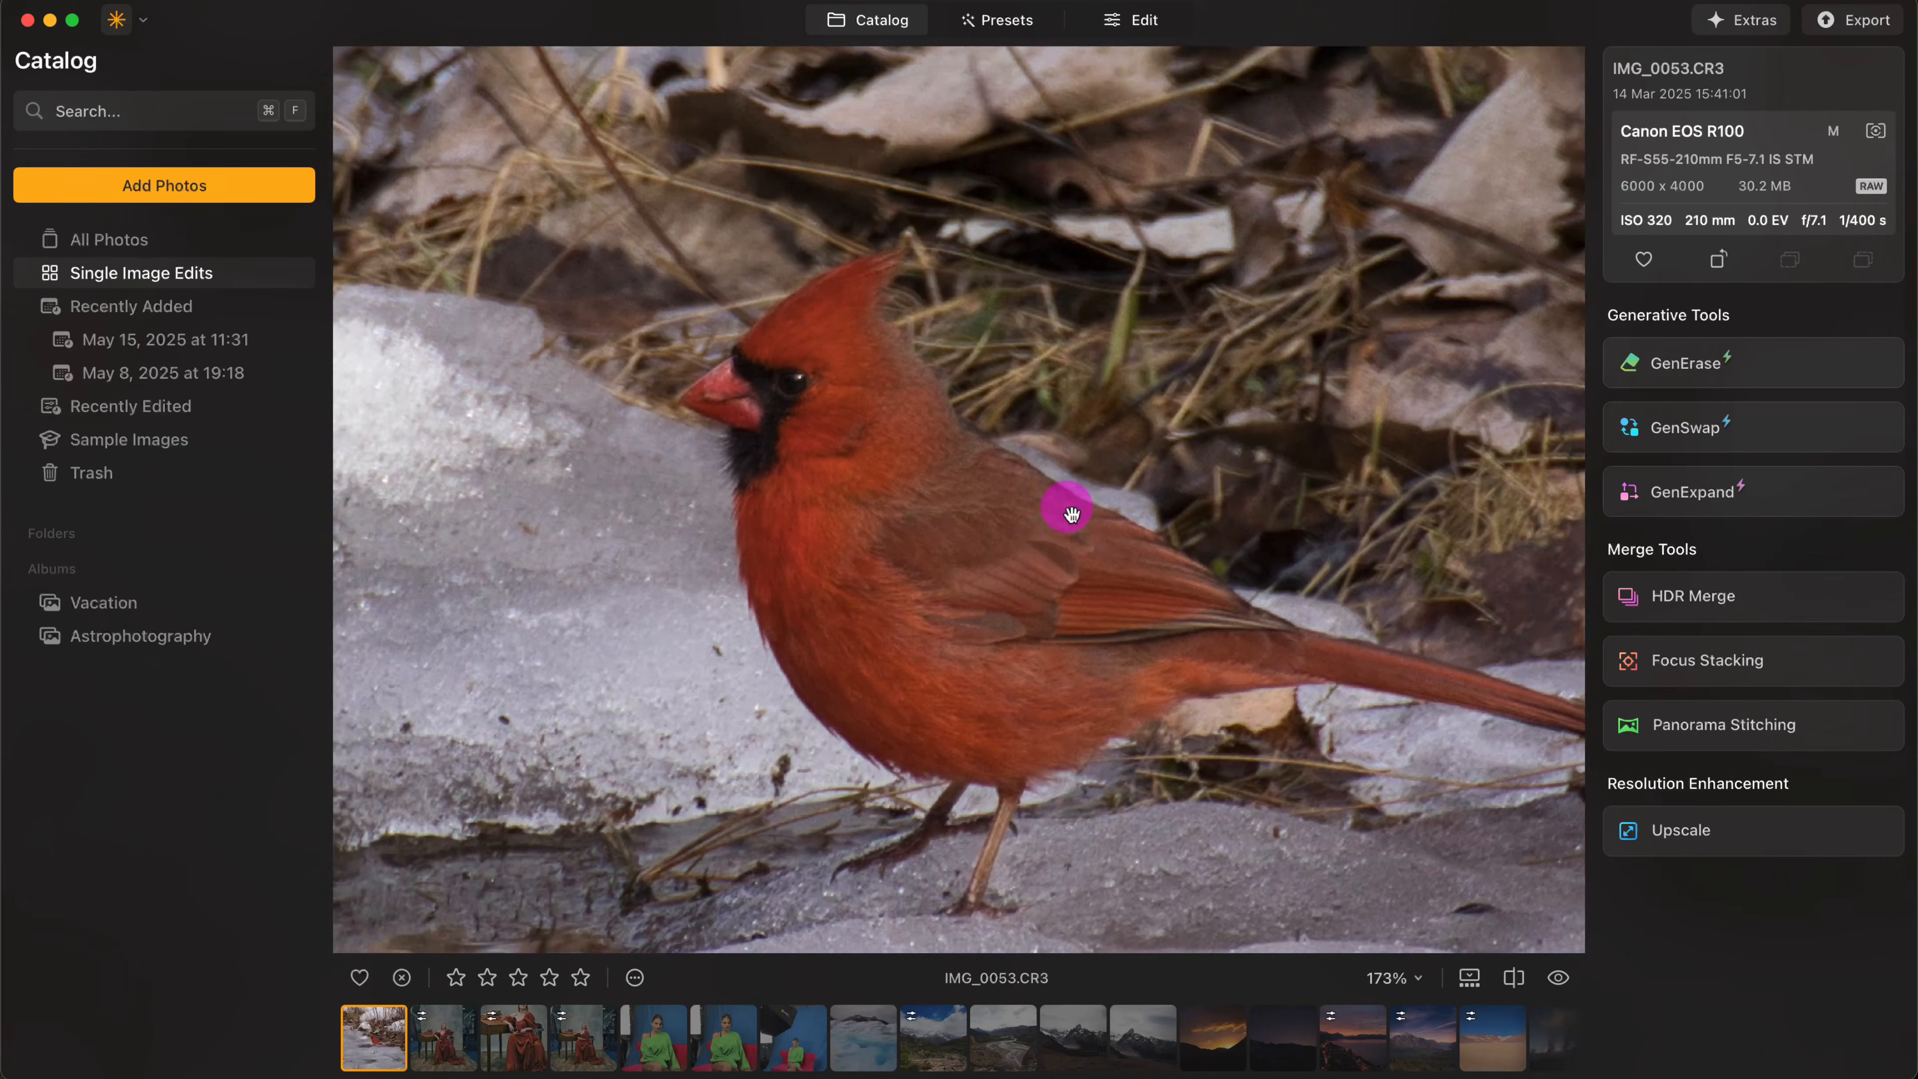
left_click_drag(1072, 514, 985, 486)
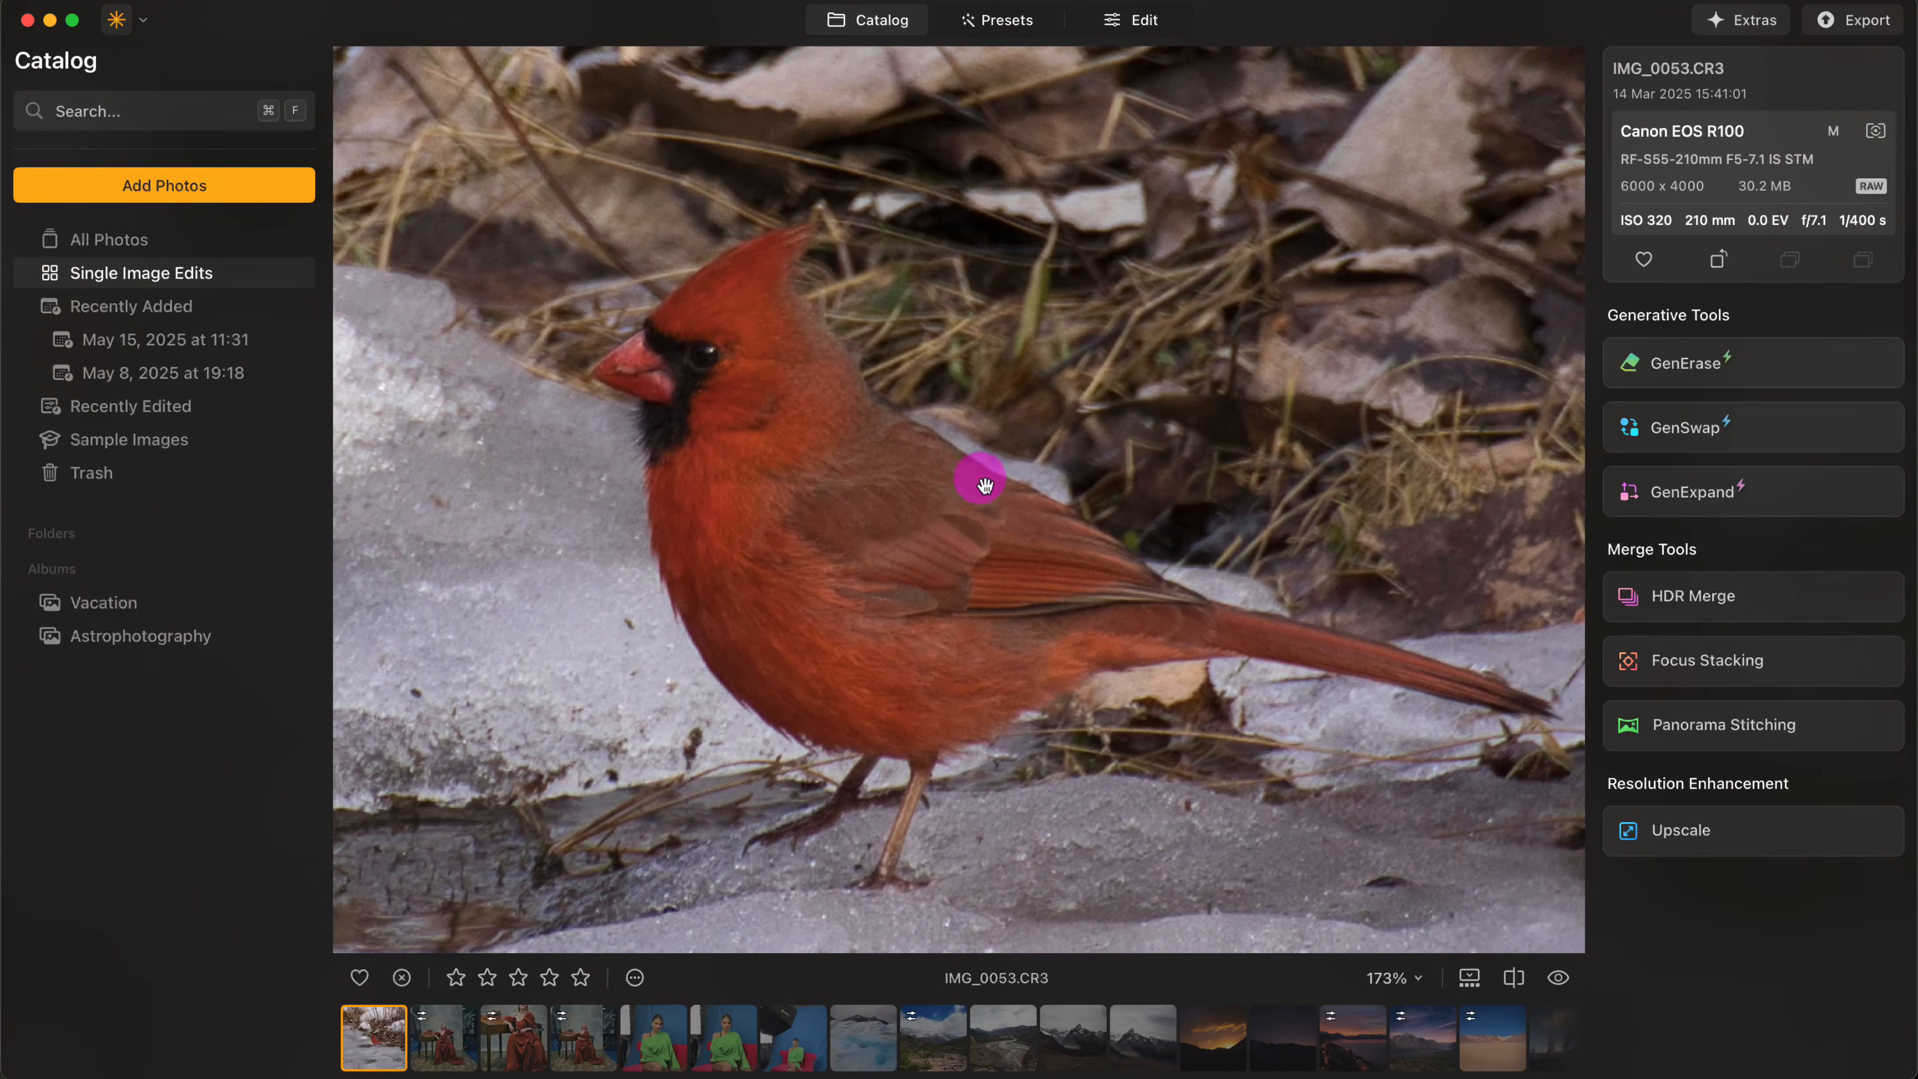
scroll(959, 511, "down", 2)
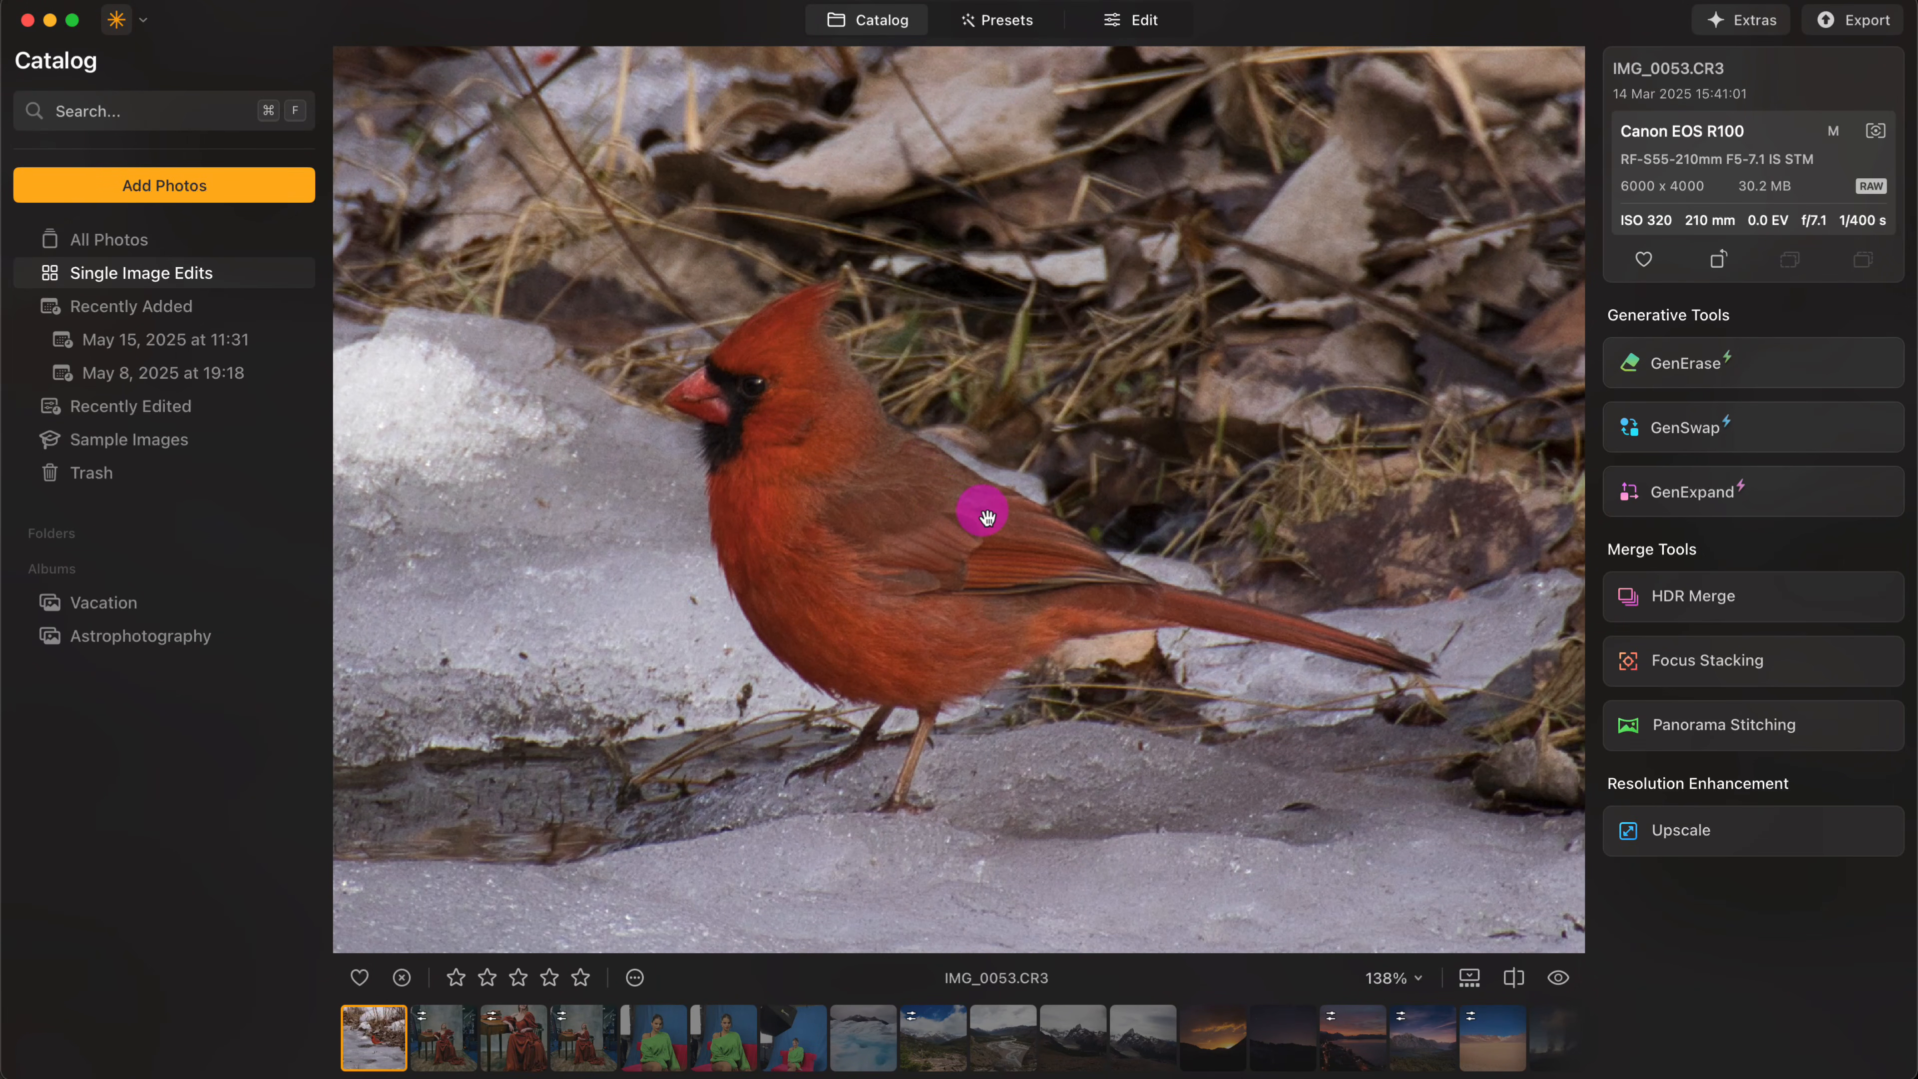
scroll(987, 517, "down", 8)
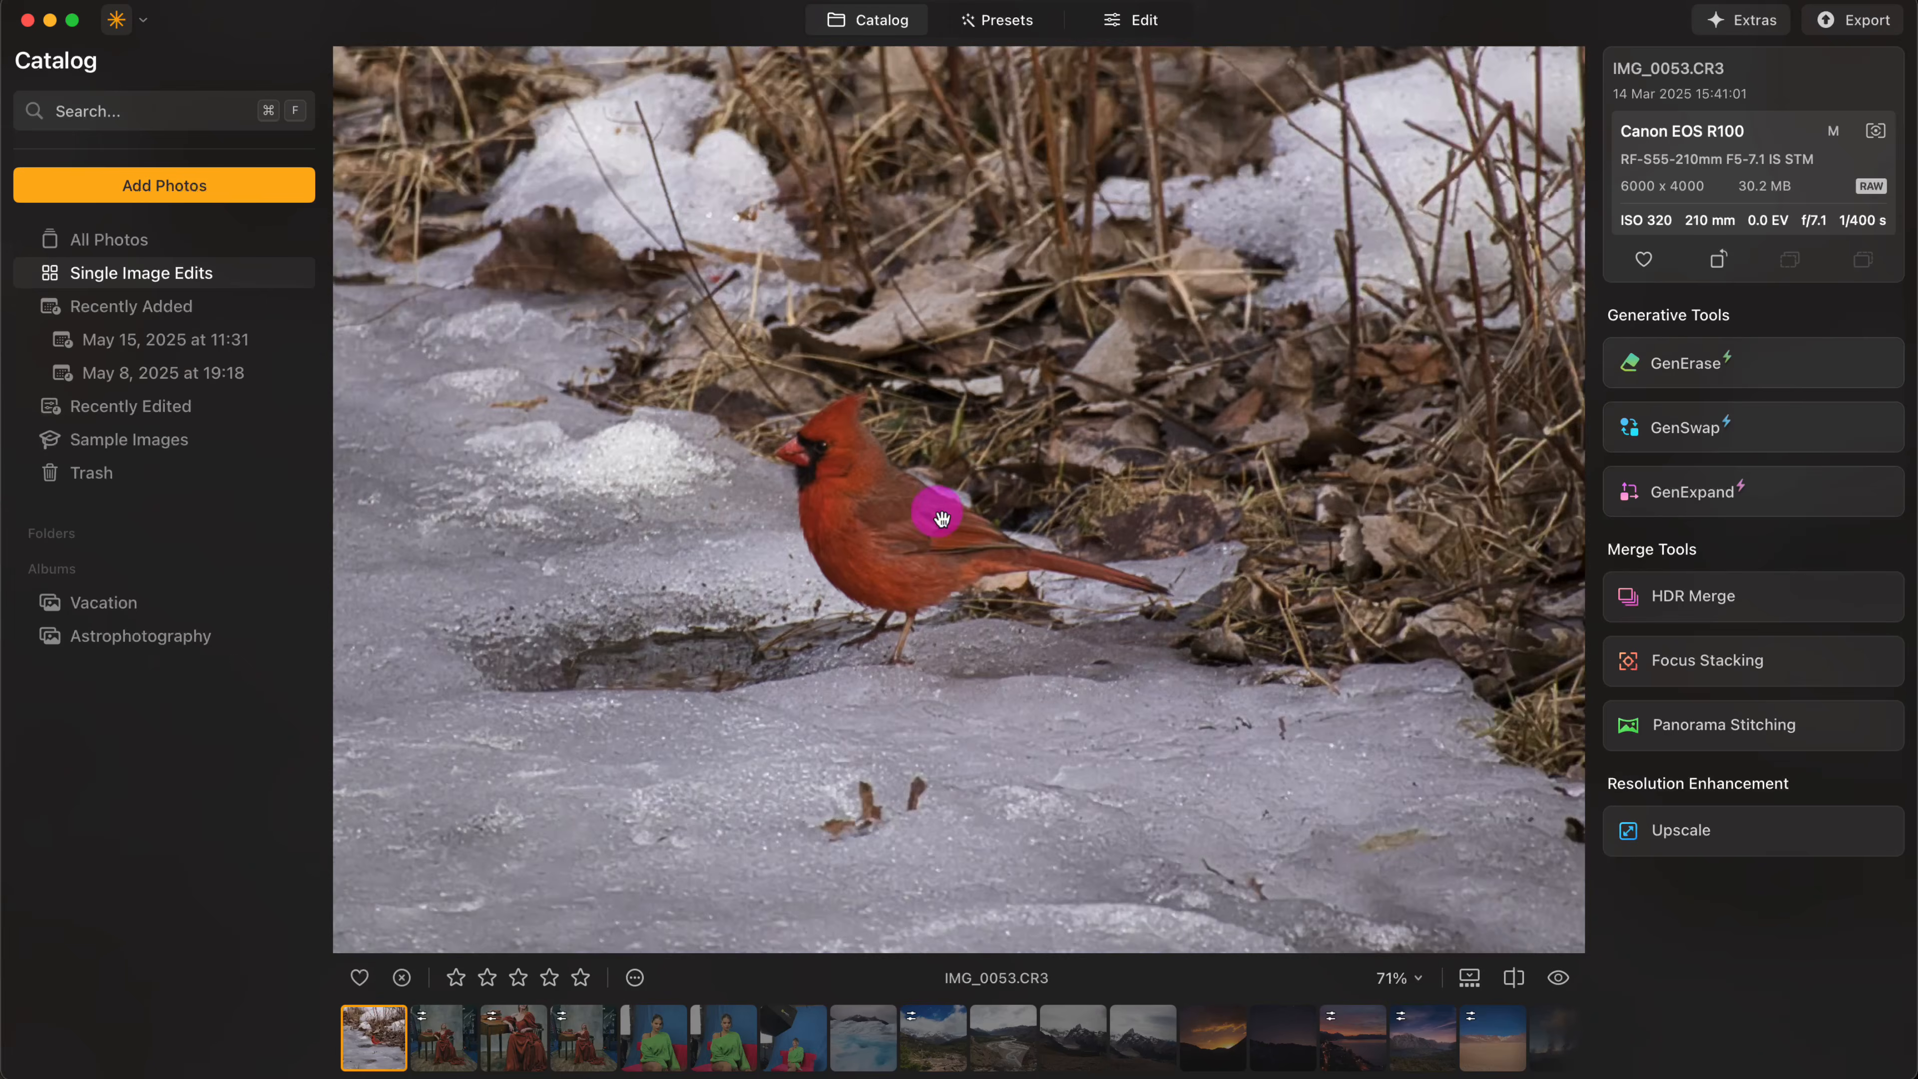
scroll(941, 519, "up", 10)
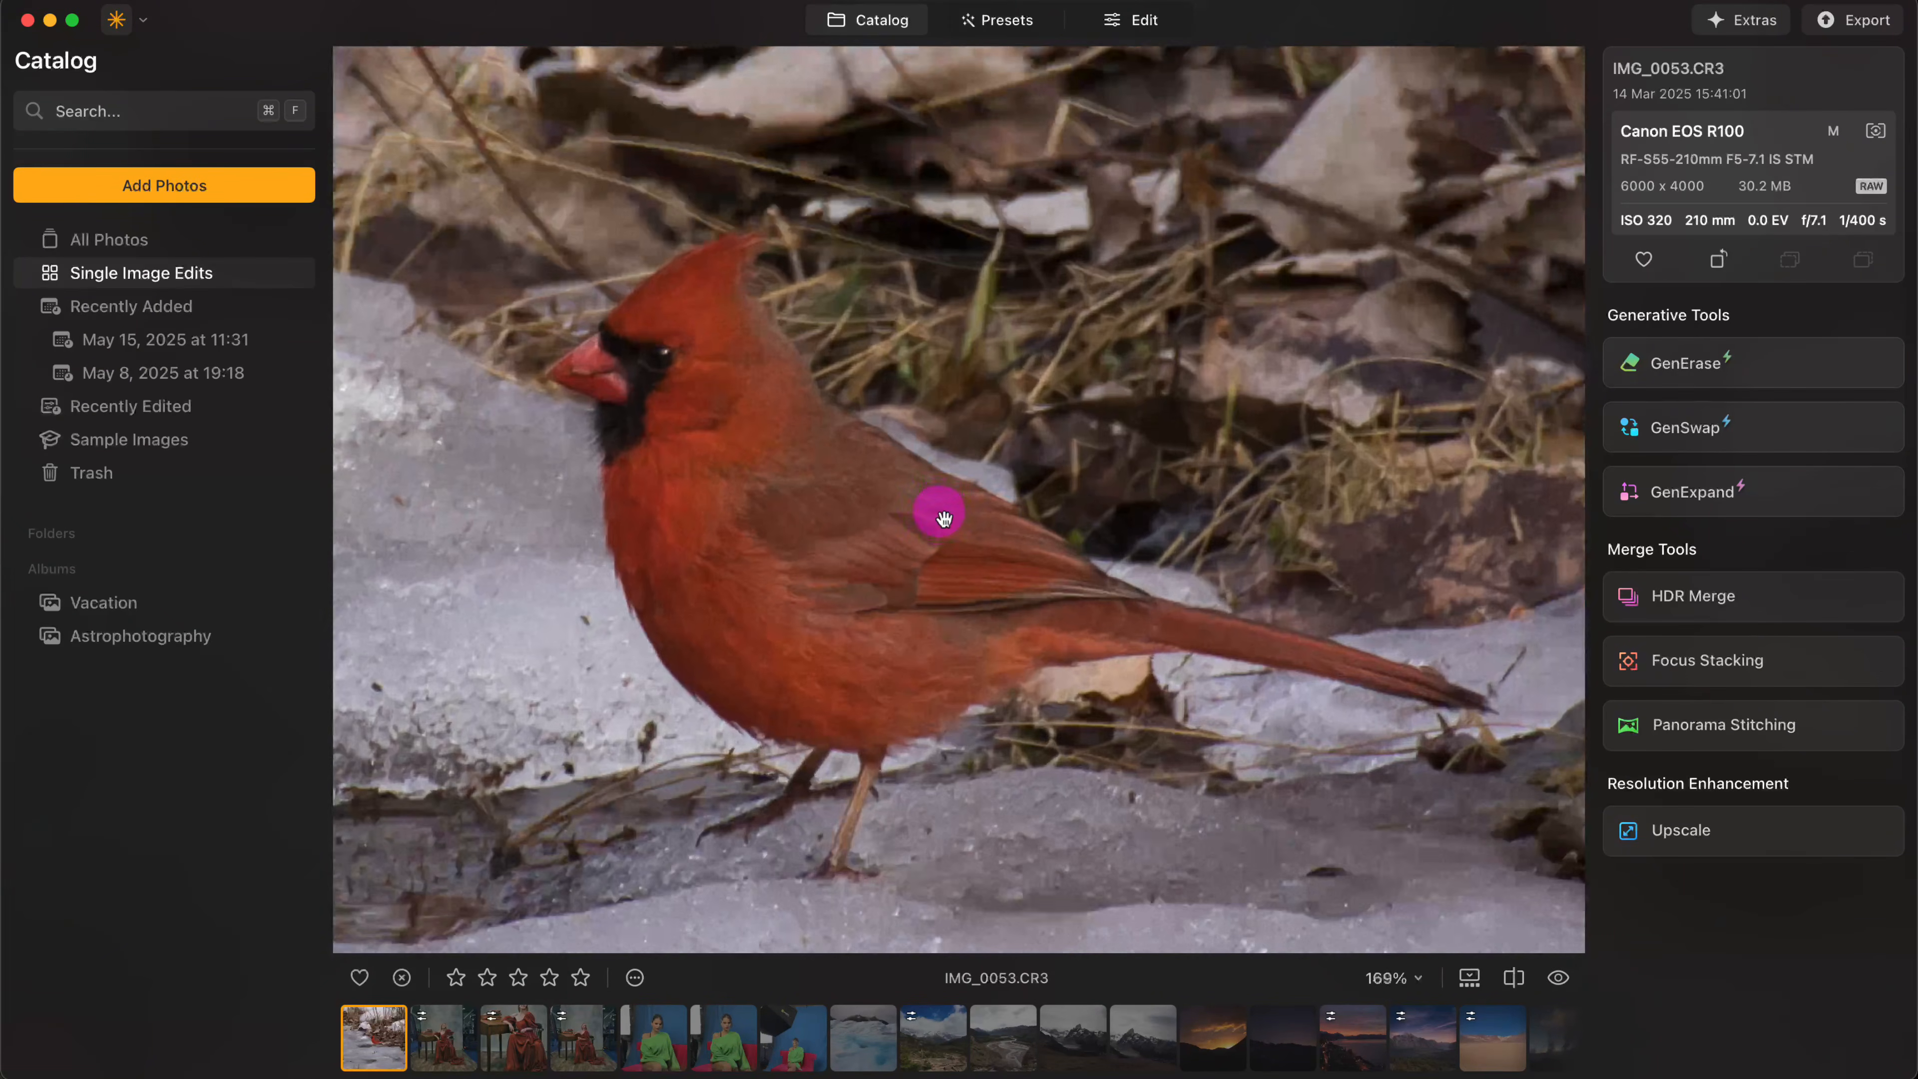
scroll(859, 514, "down", 10)
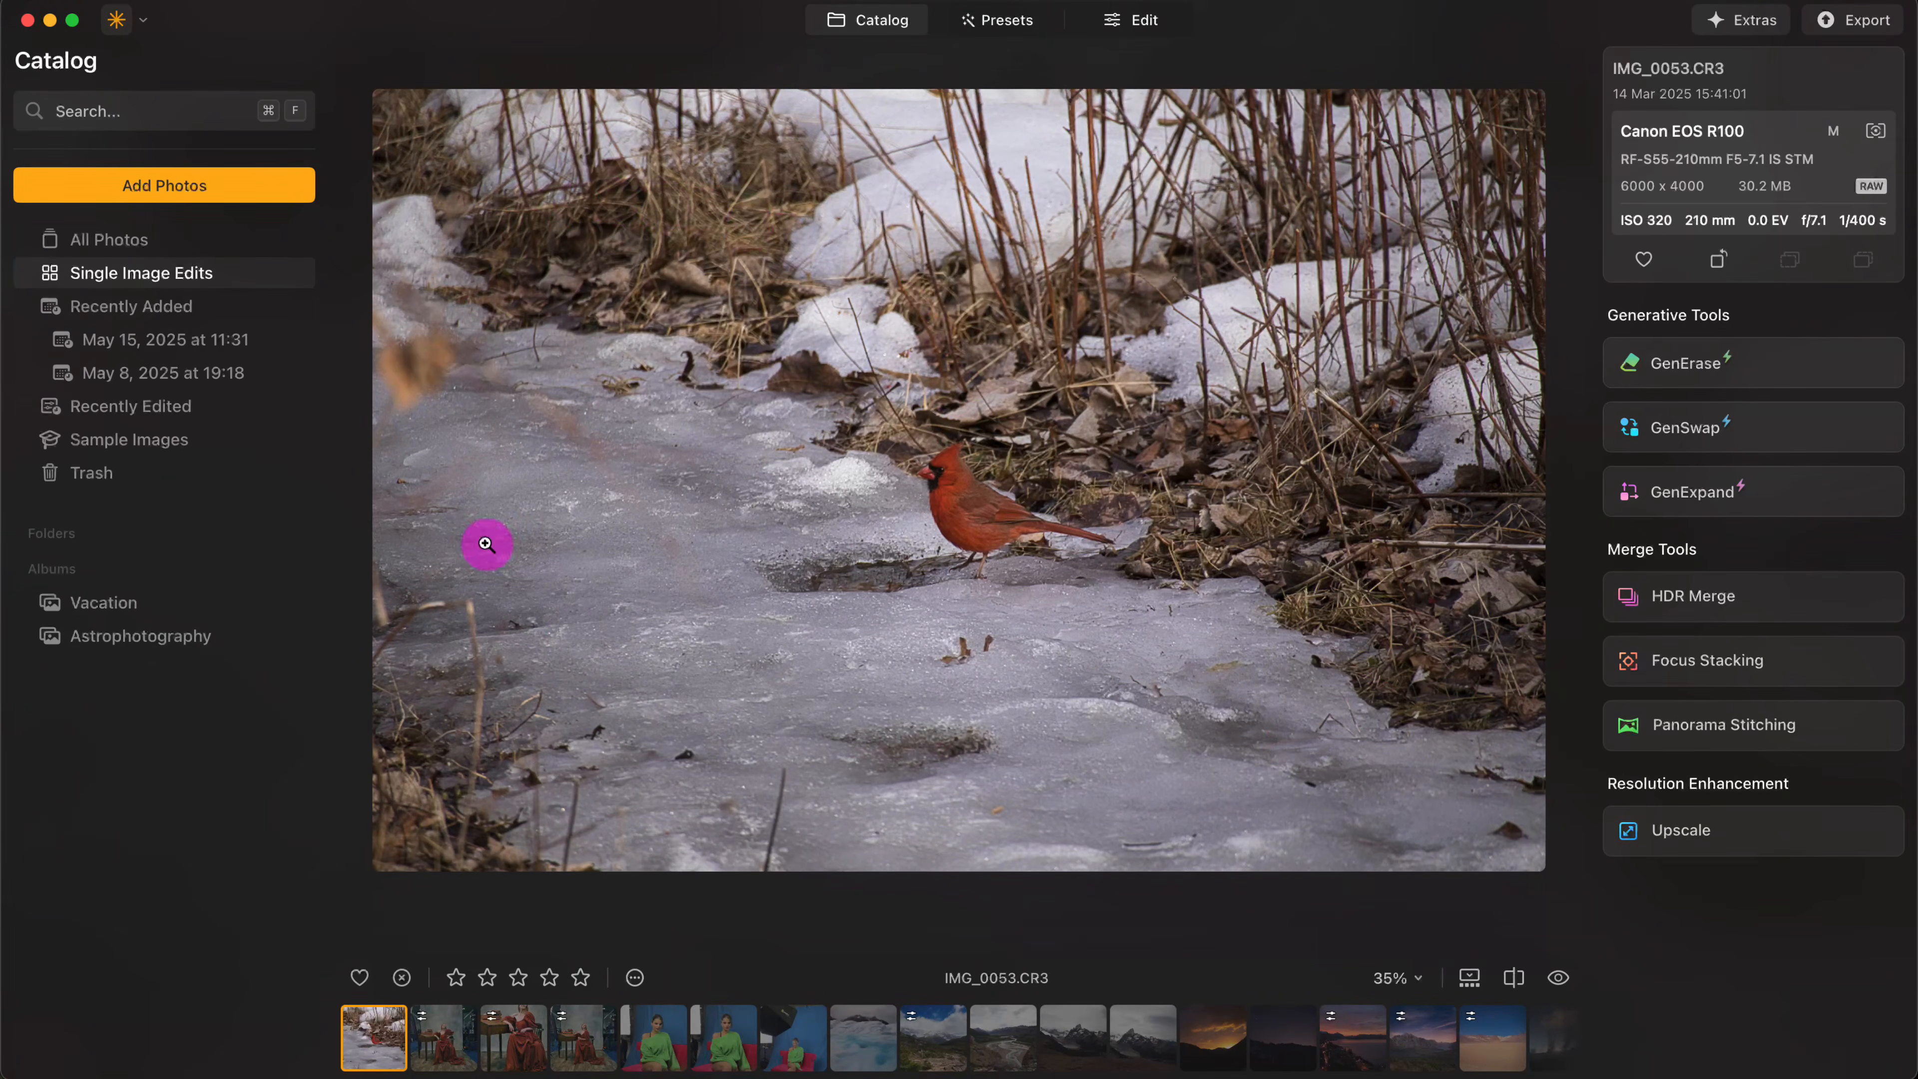
left_click(983, 489)
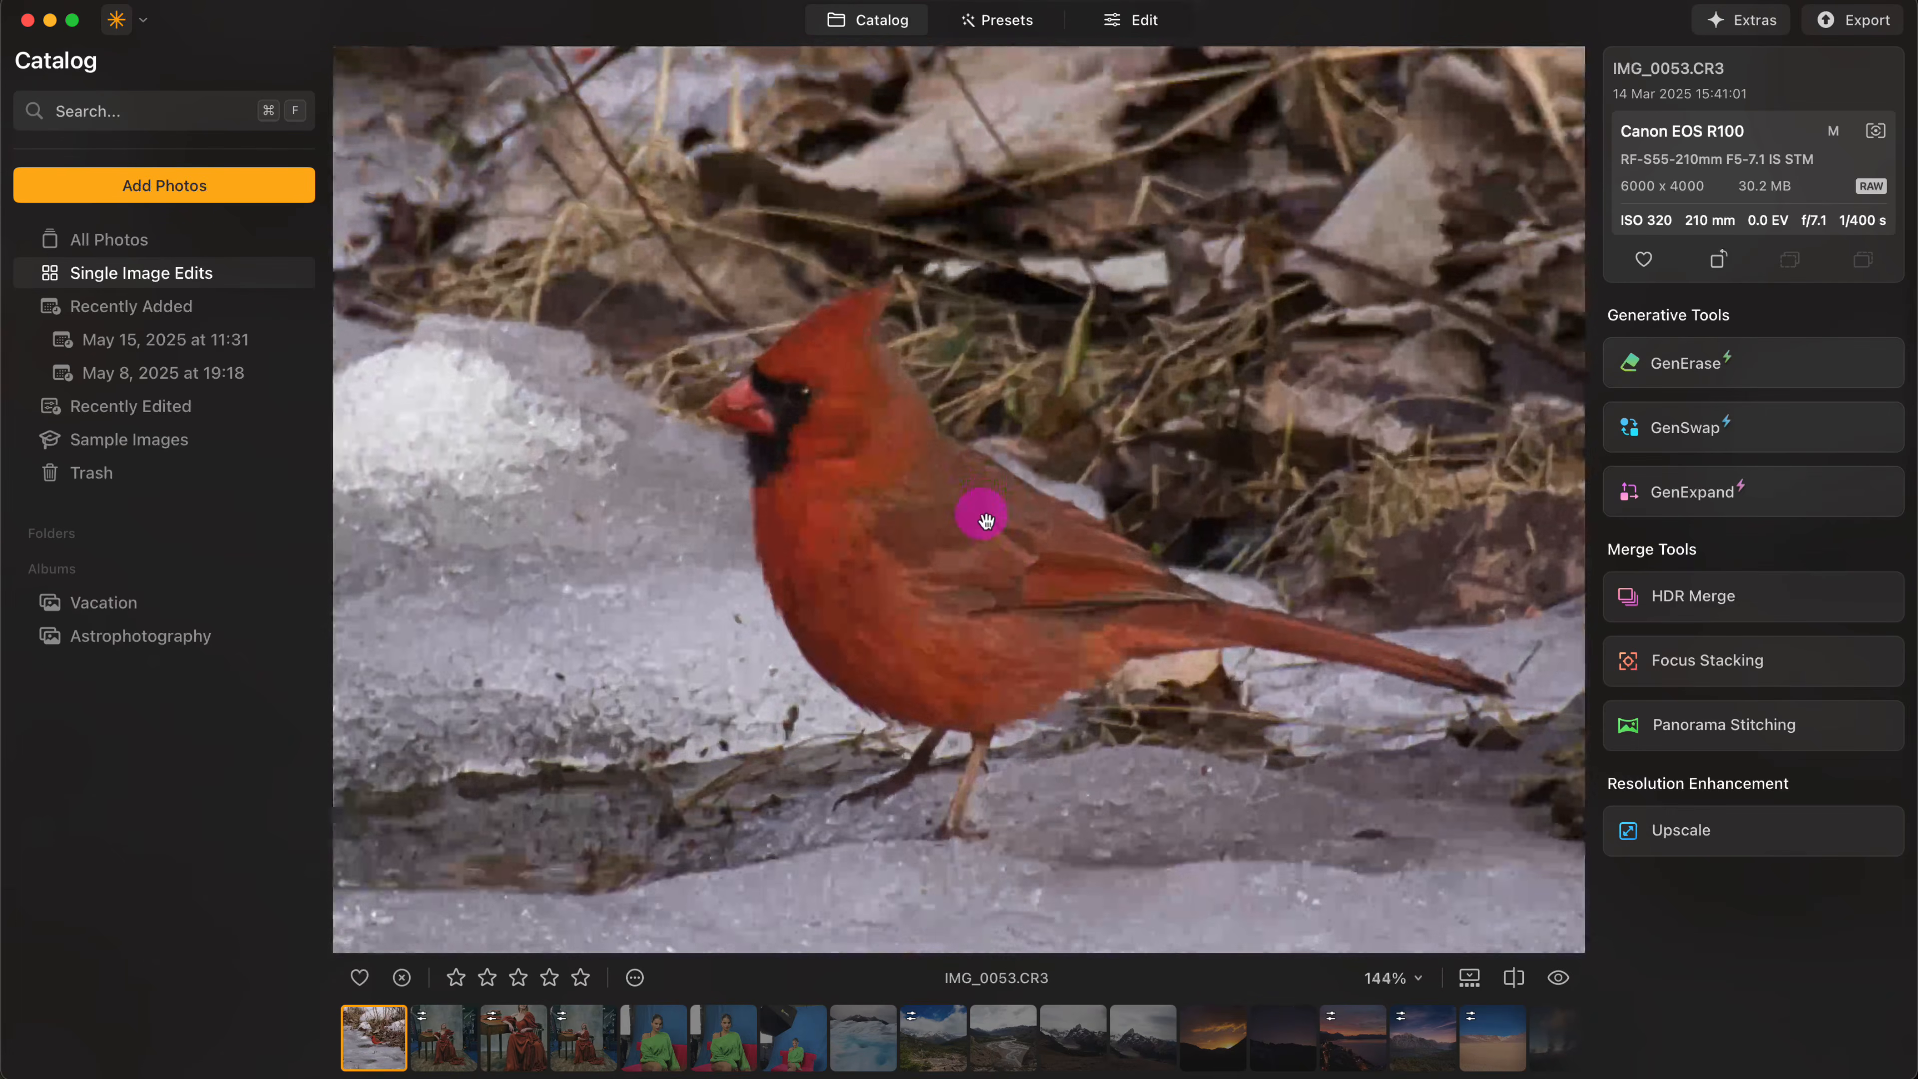
- Sharpen the cardinal photo with Supersharp in Universal mode at Low and check the bird in a before/after split
left_click(1156, 21)
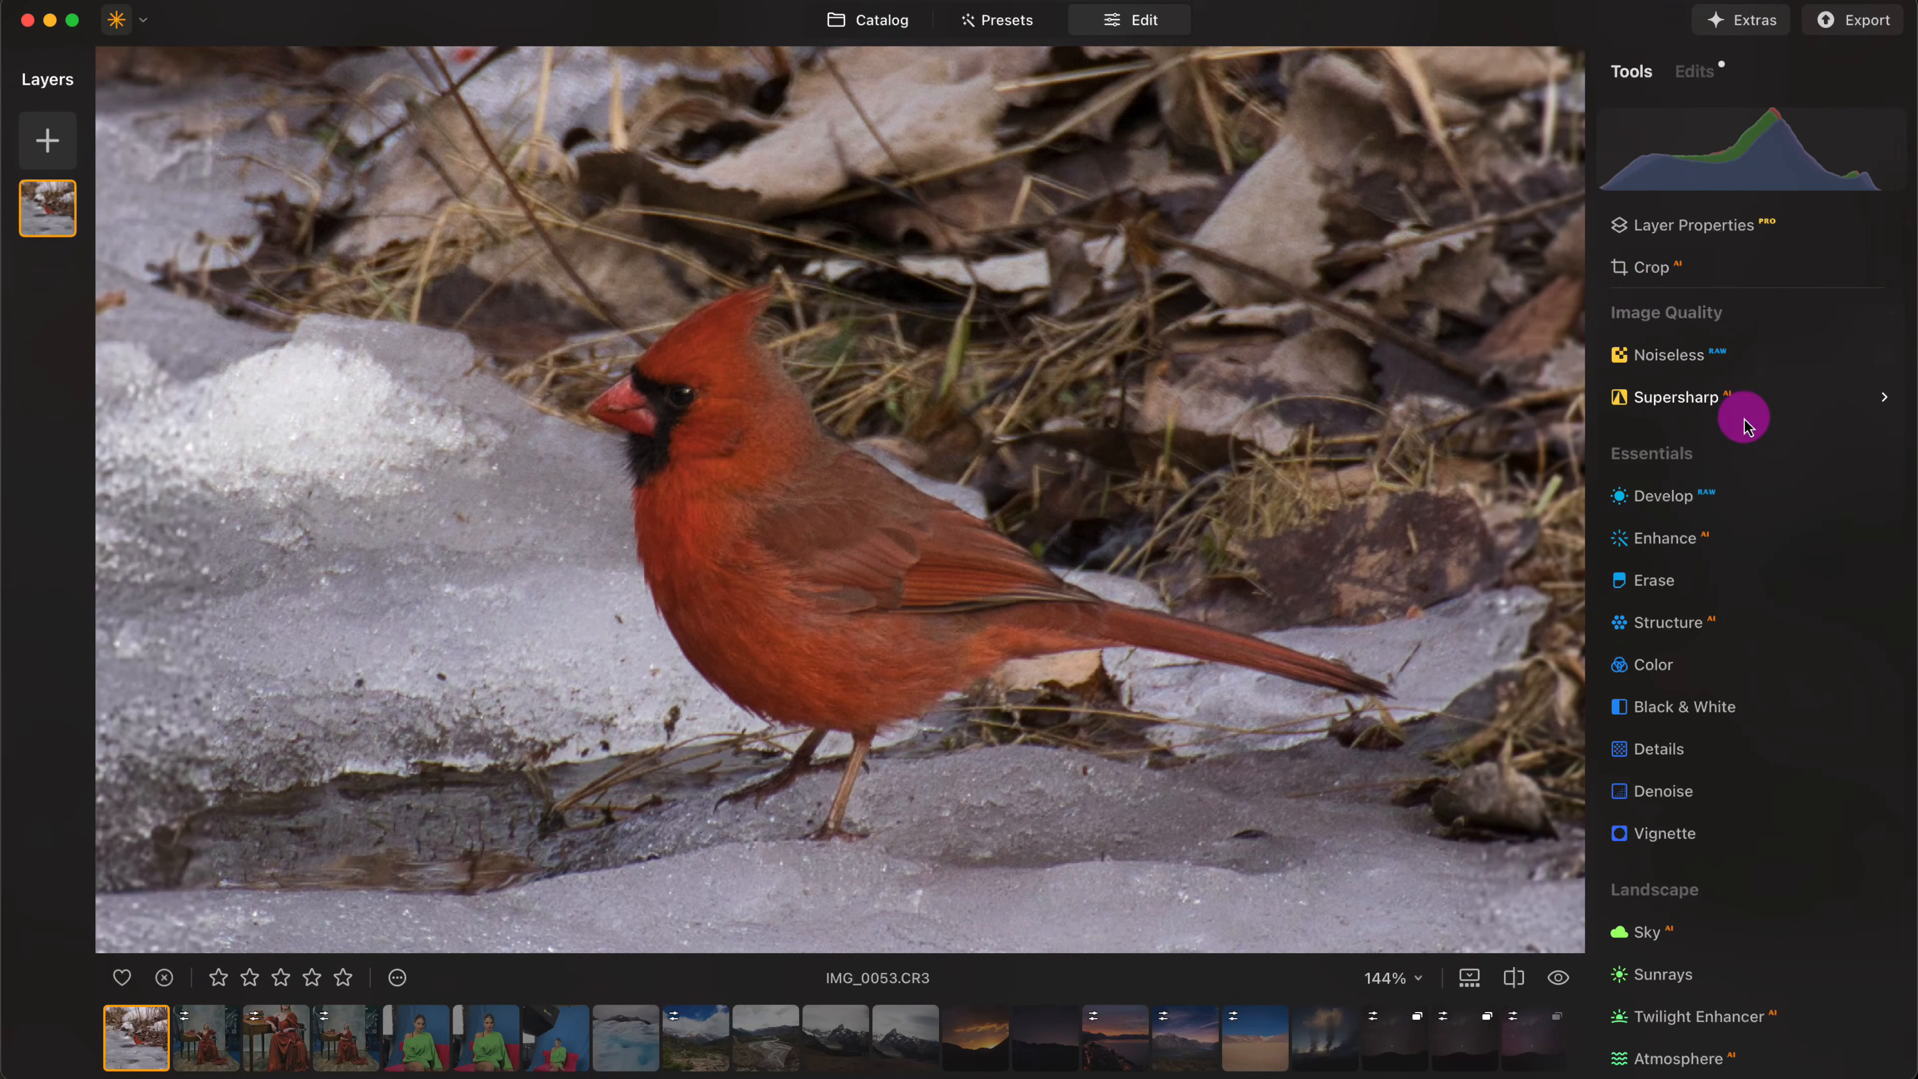
left_click(1689, 402)
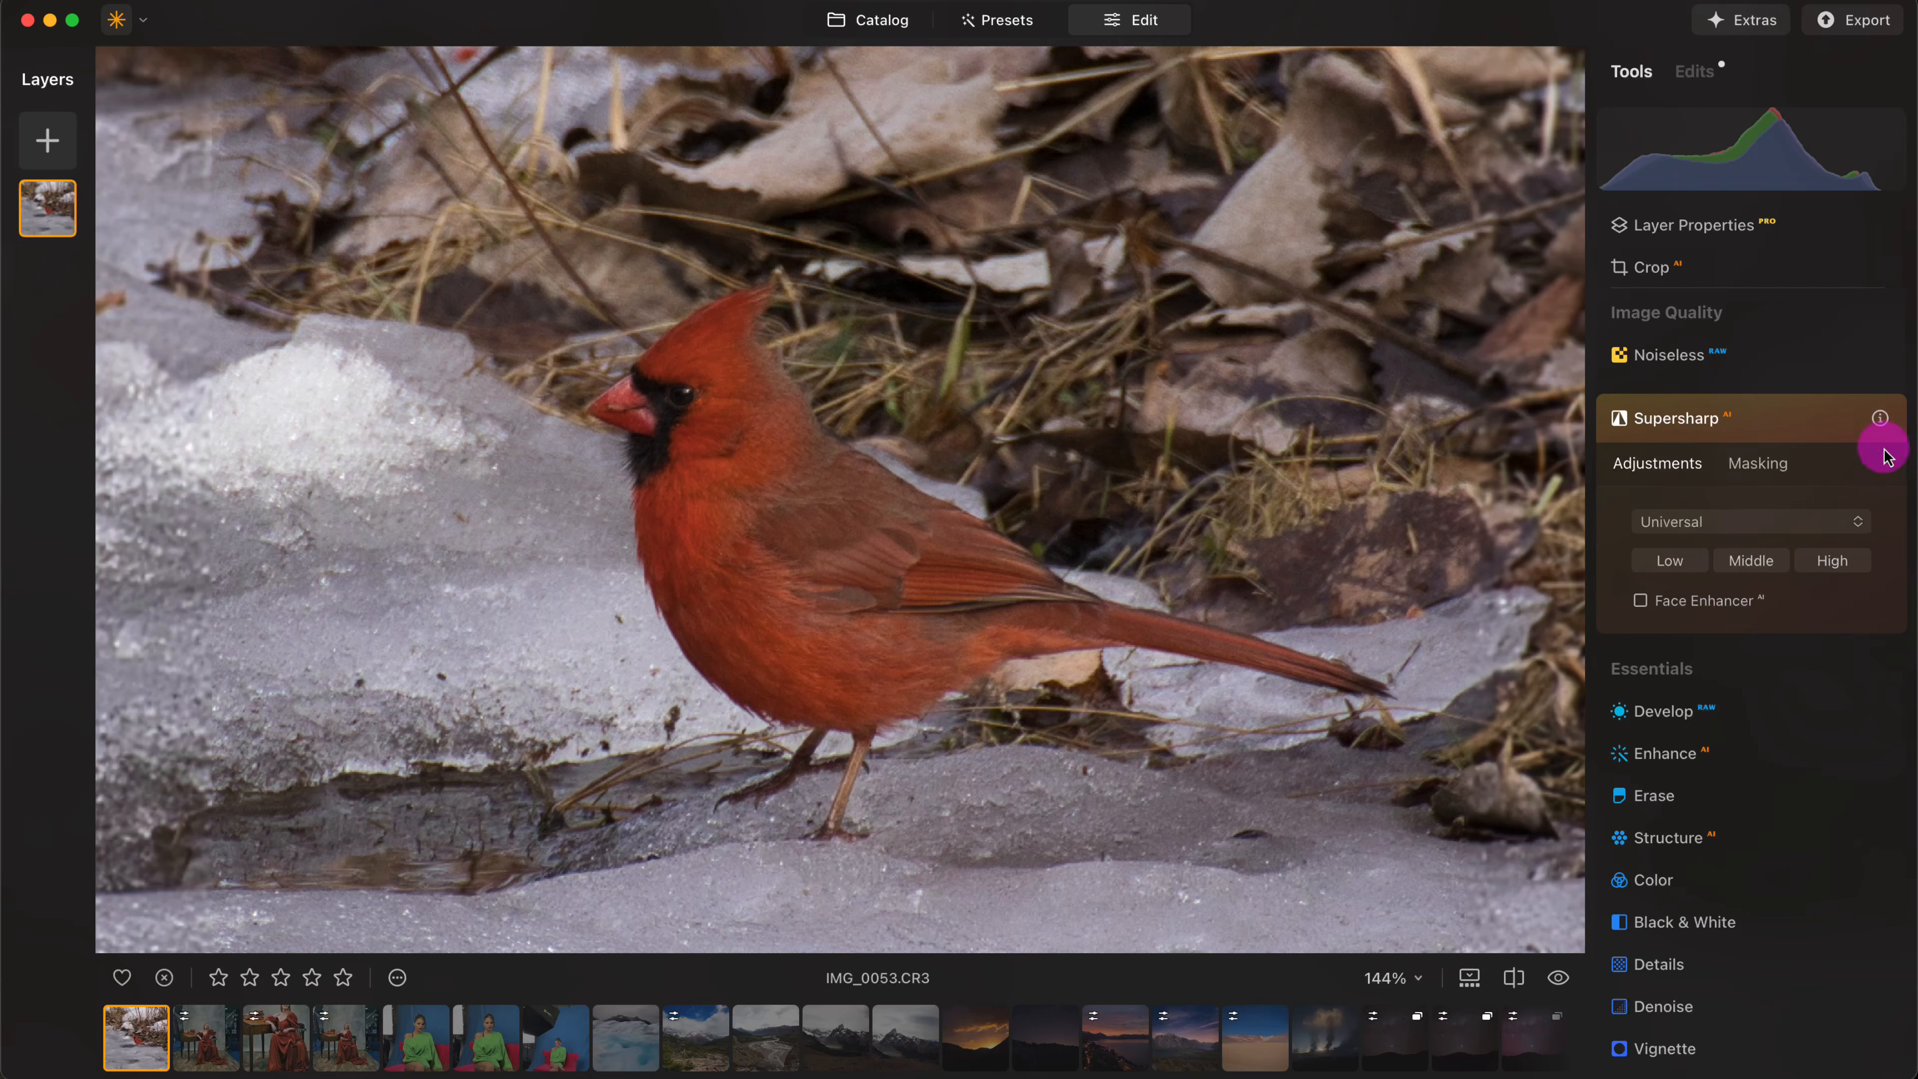
left_click(1688, 570)
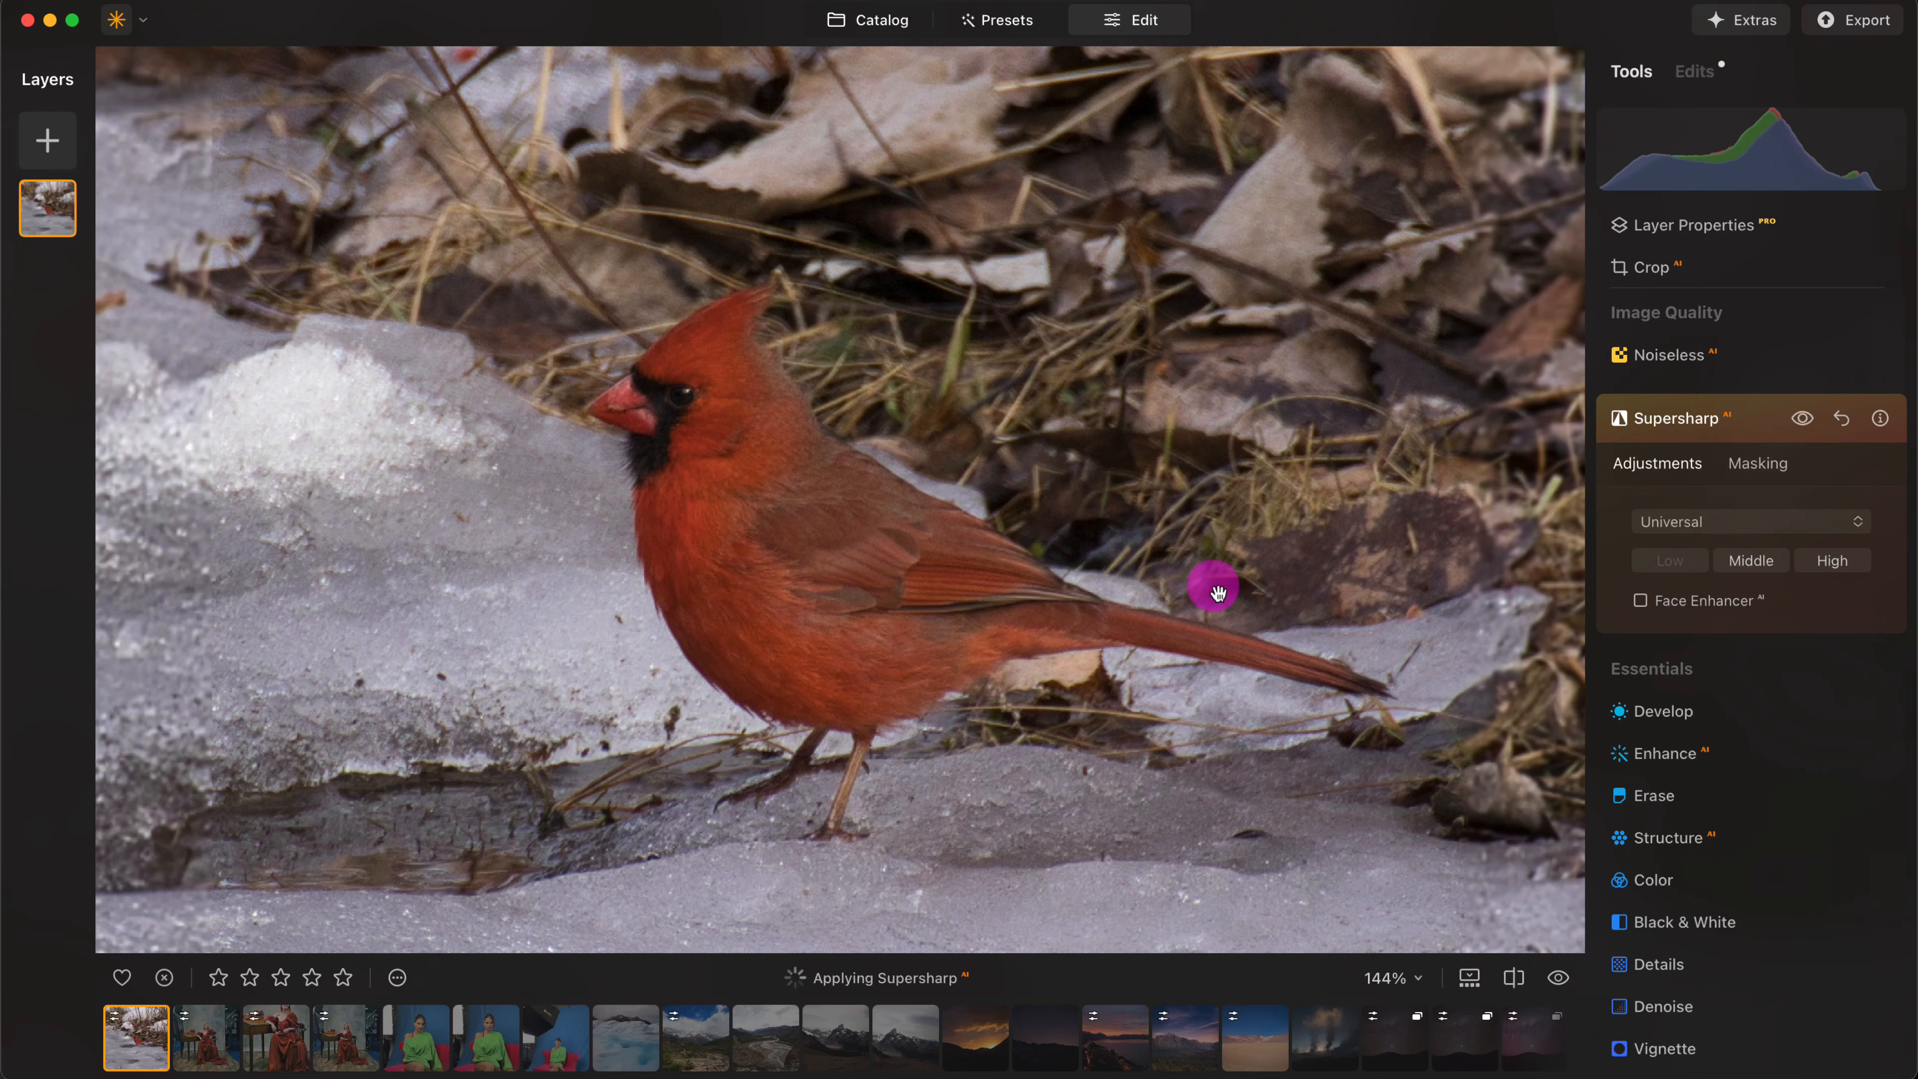
left_click(1514, 978)
left_click_drag(888, 511, 738, 516)
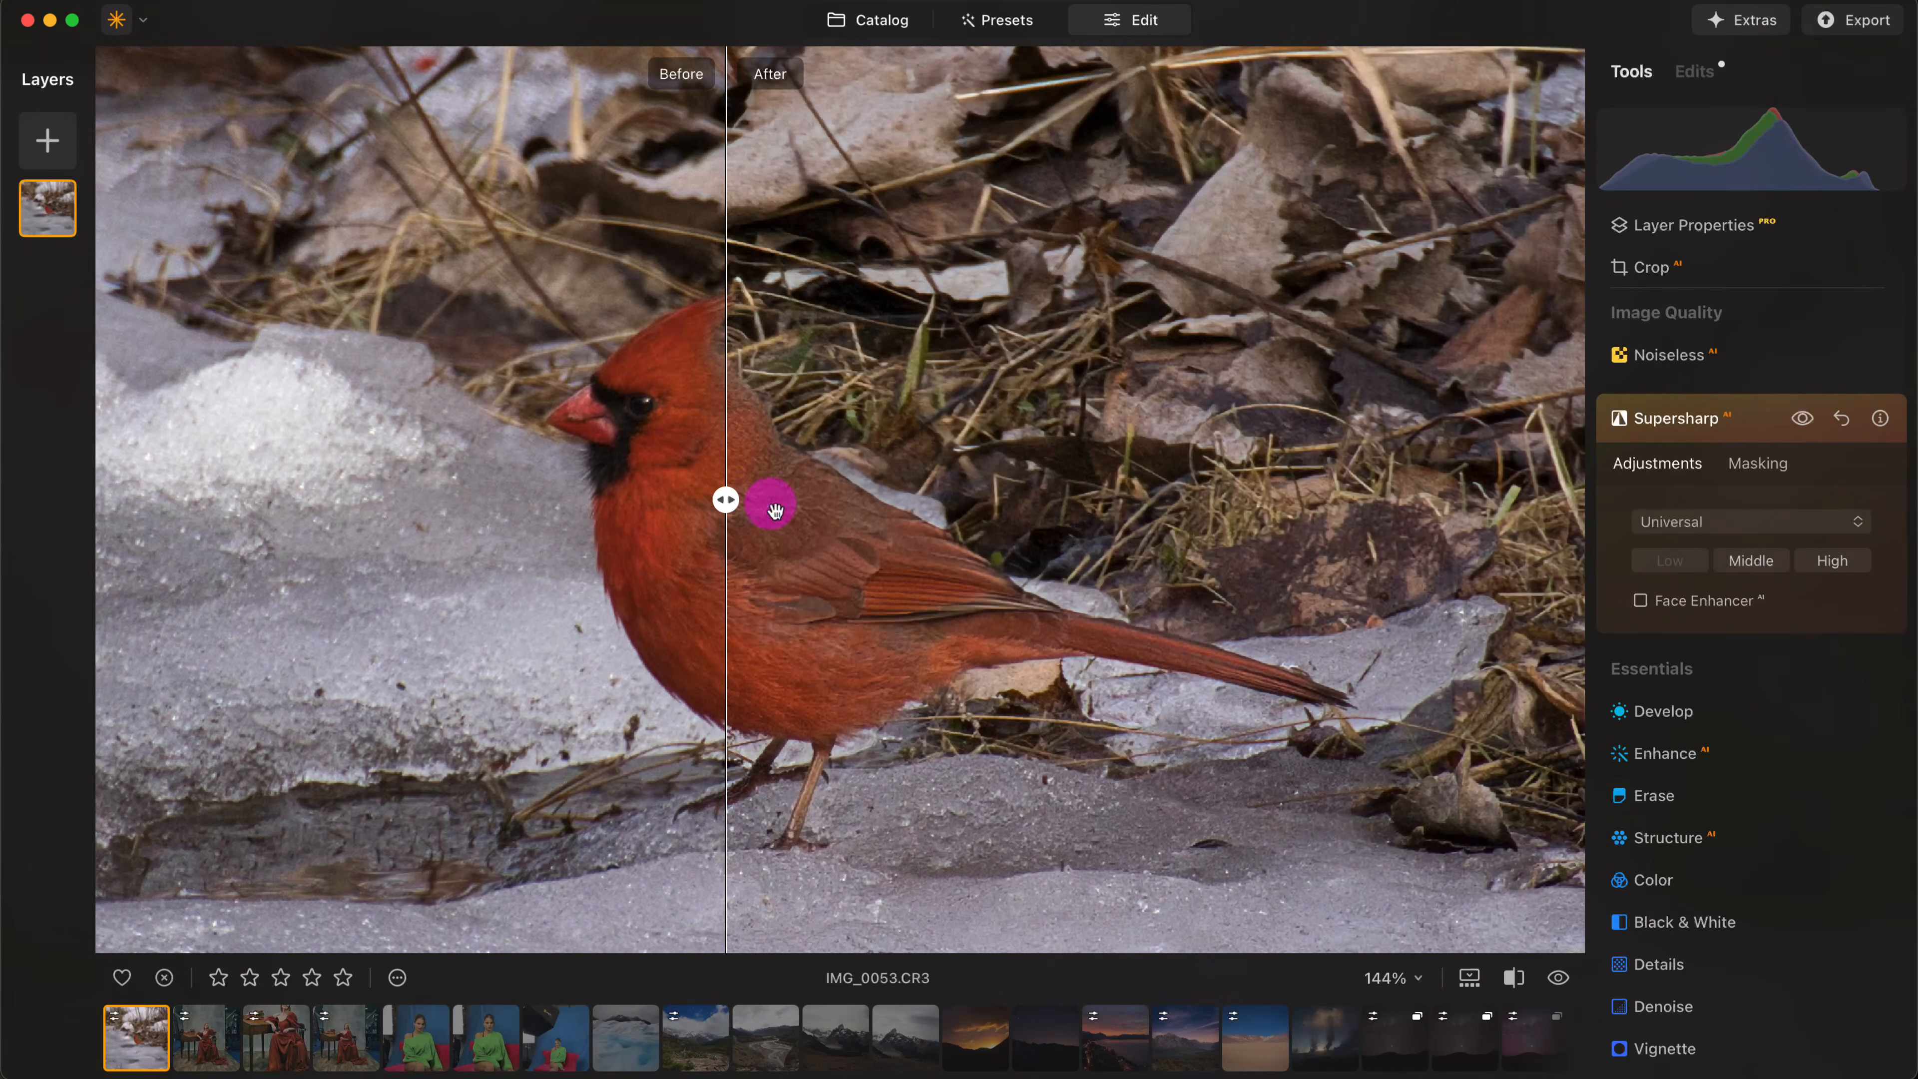
- Raise Supersharp to Middle and compare the cardinal and surrounding leaves with the original in the before/after split
left_click(1772, 568)
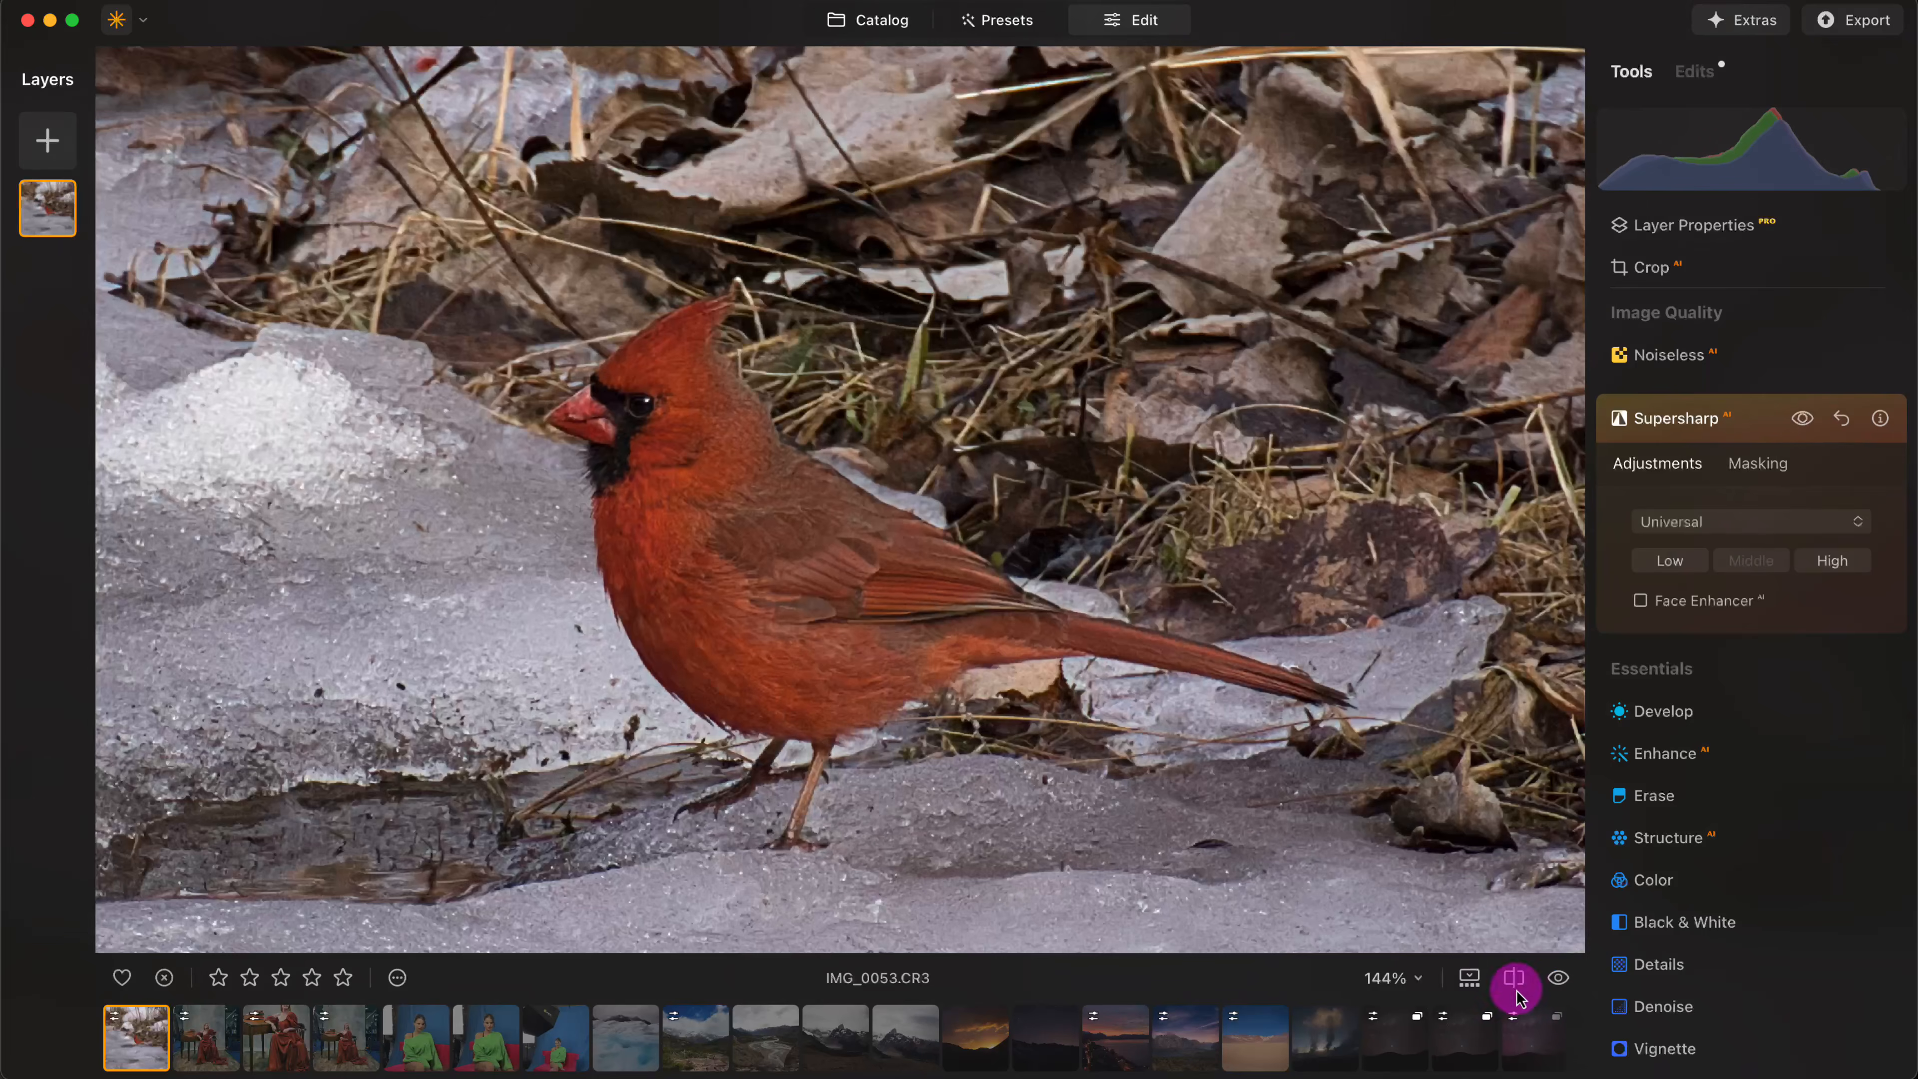
left_click(1514, 977)
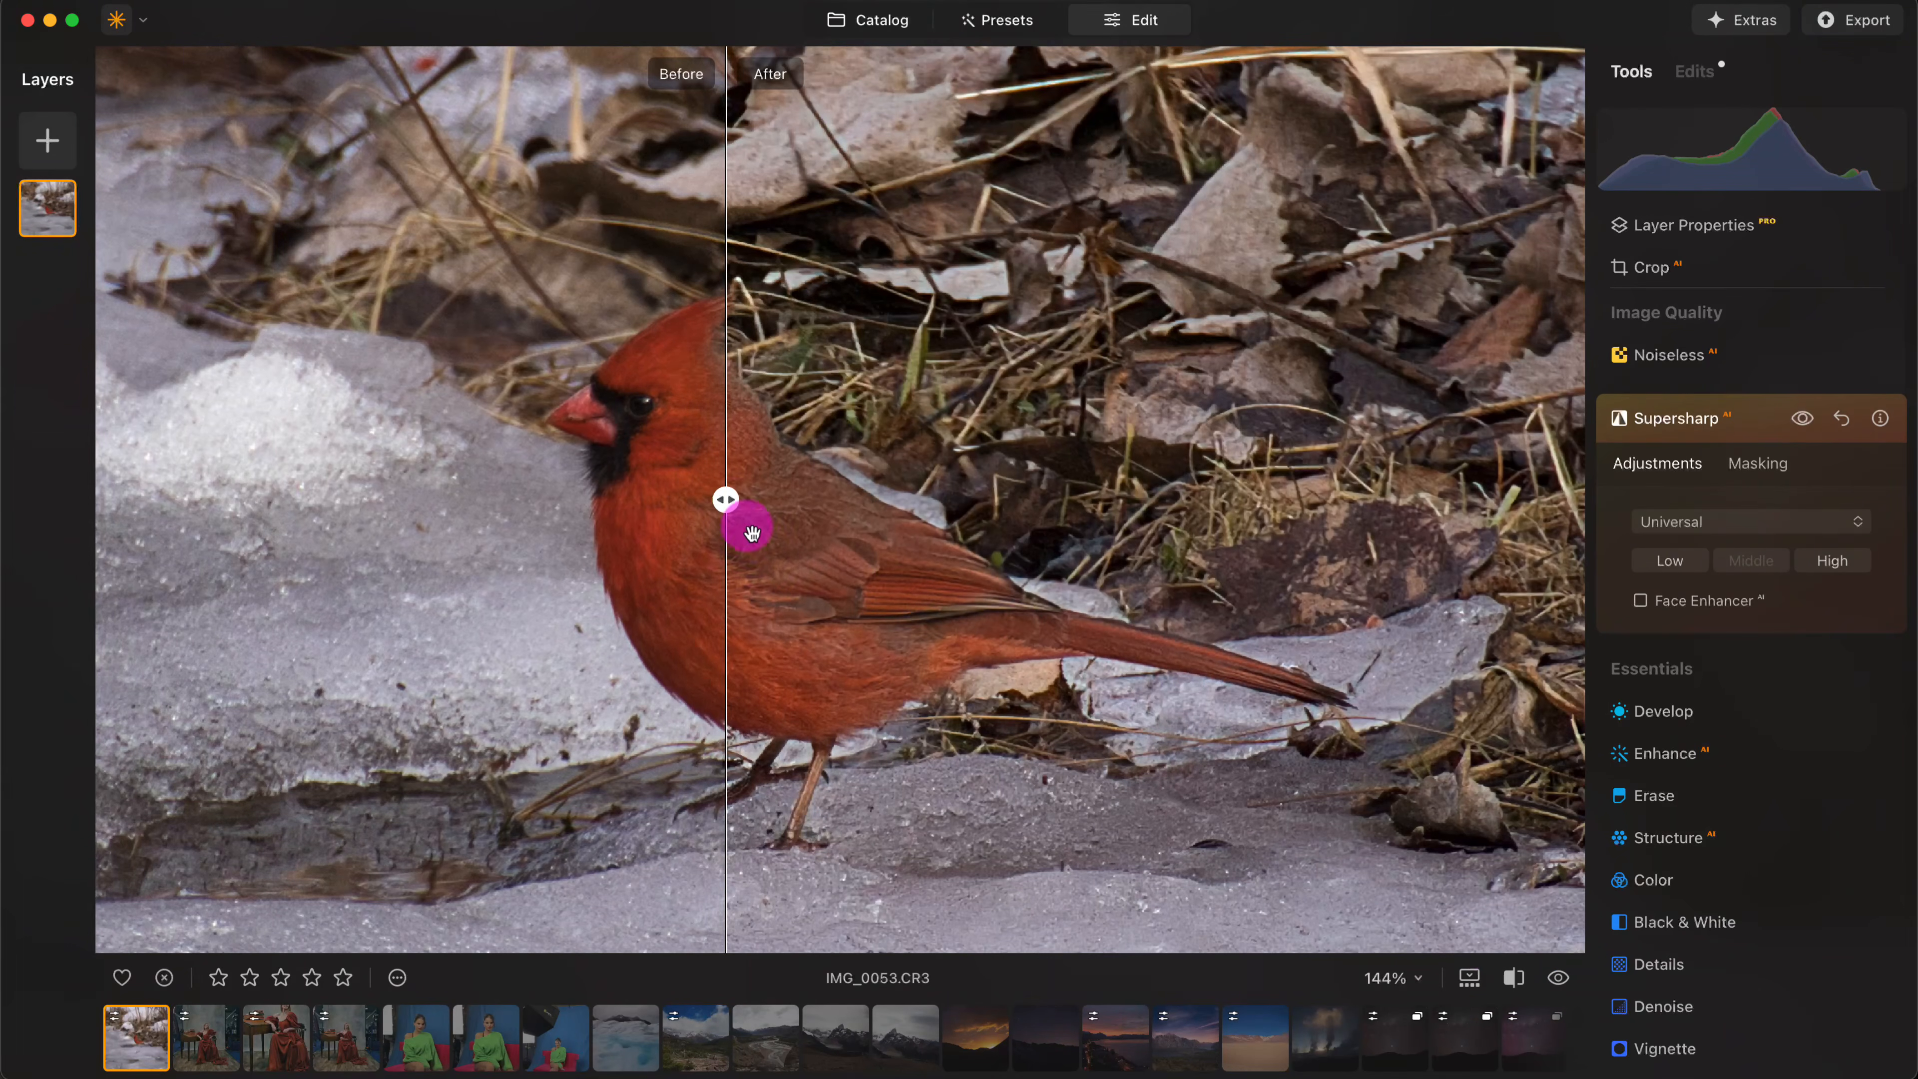
left_click_drag(737, 509, 682, 528)
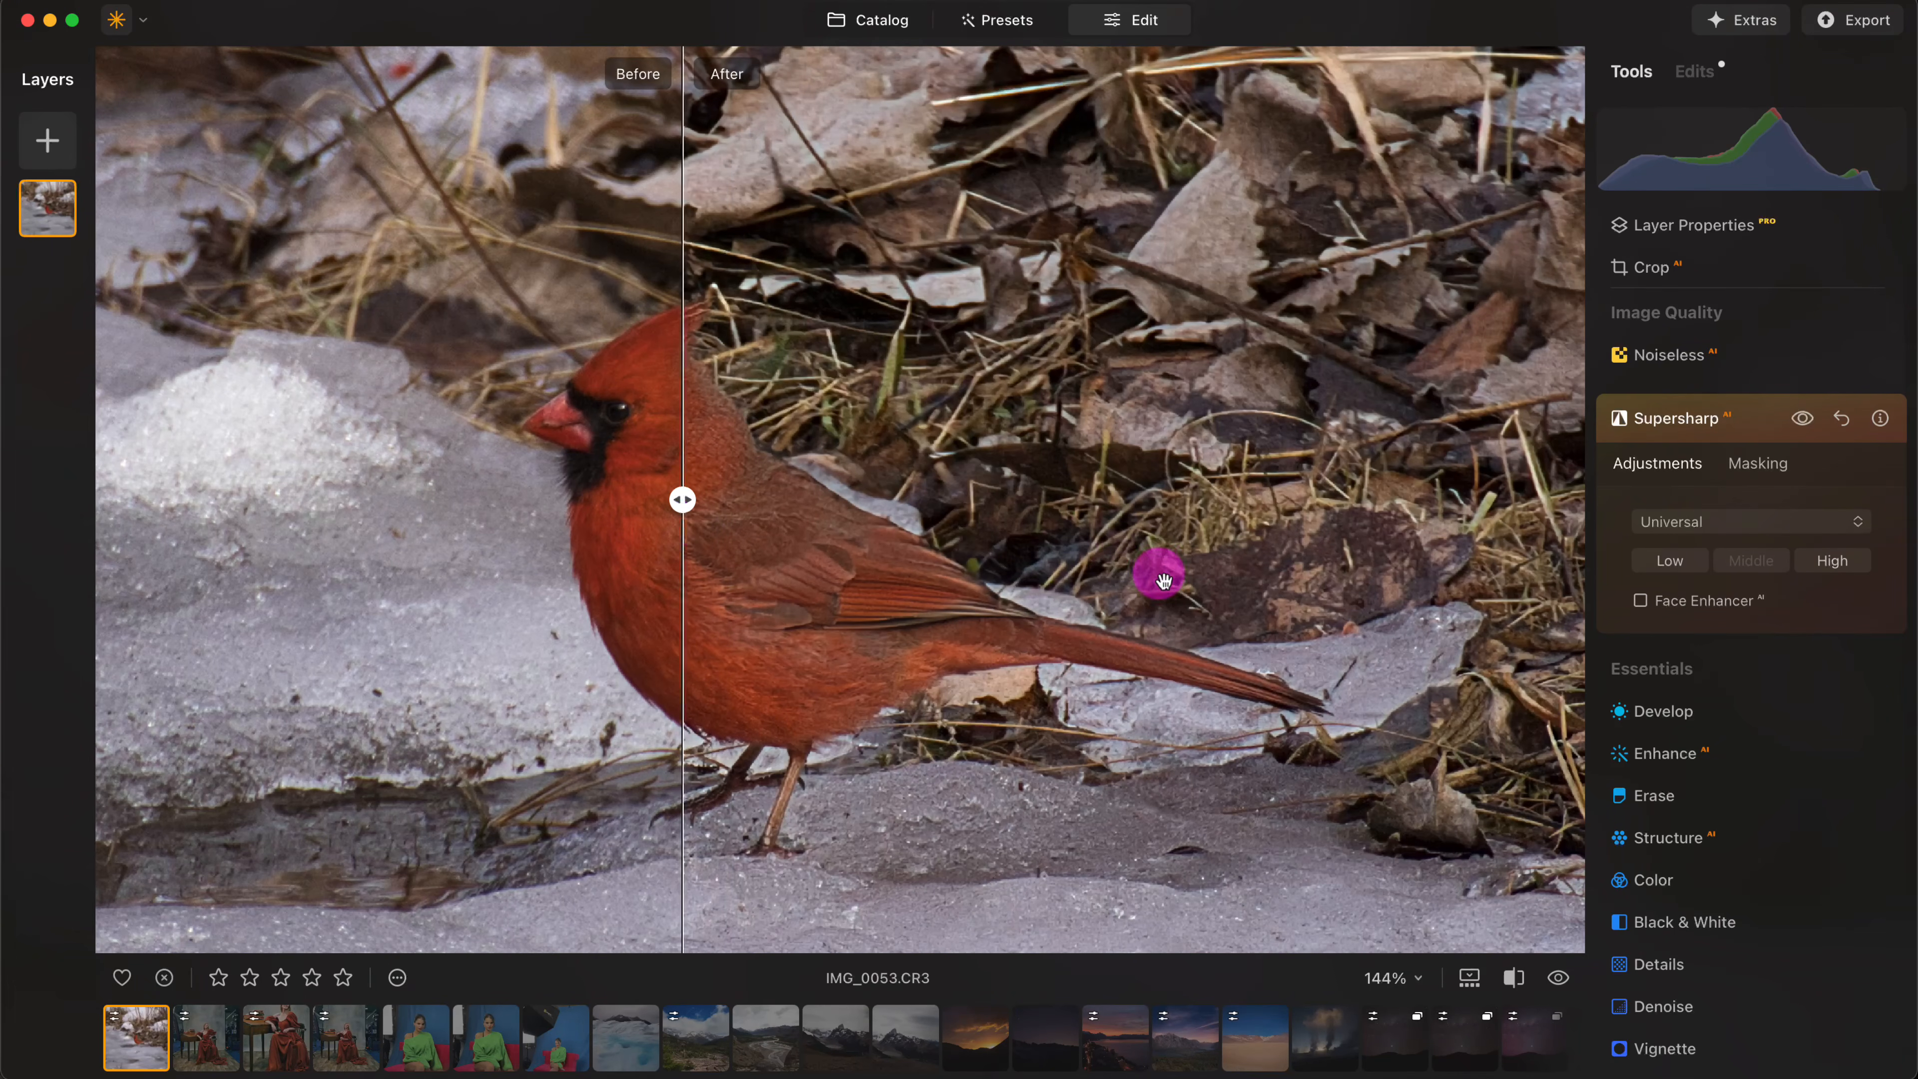
double_click(1060, 516)
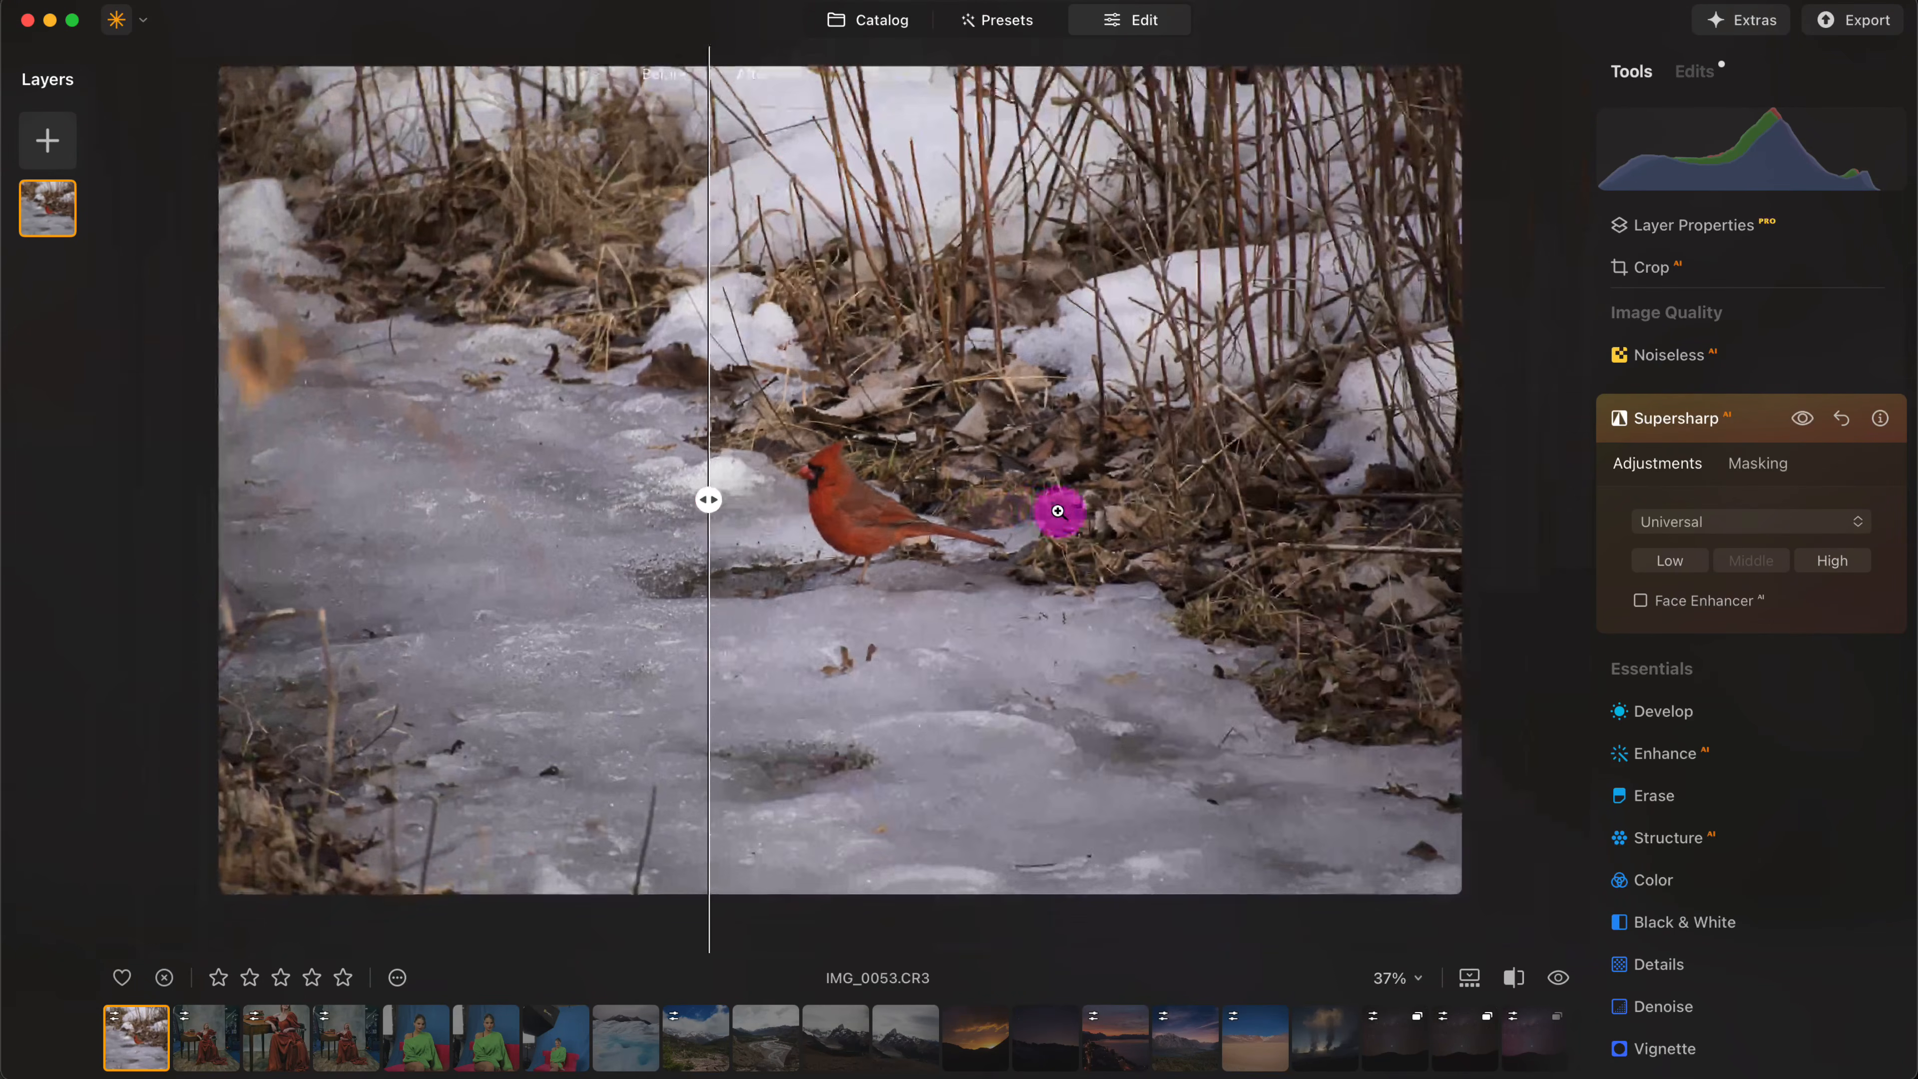
left_click(1516, 981)
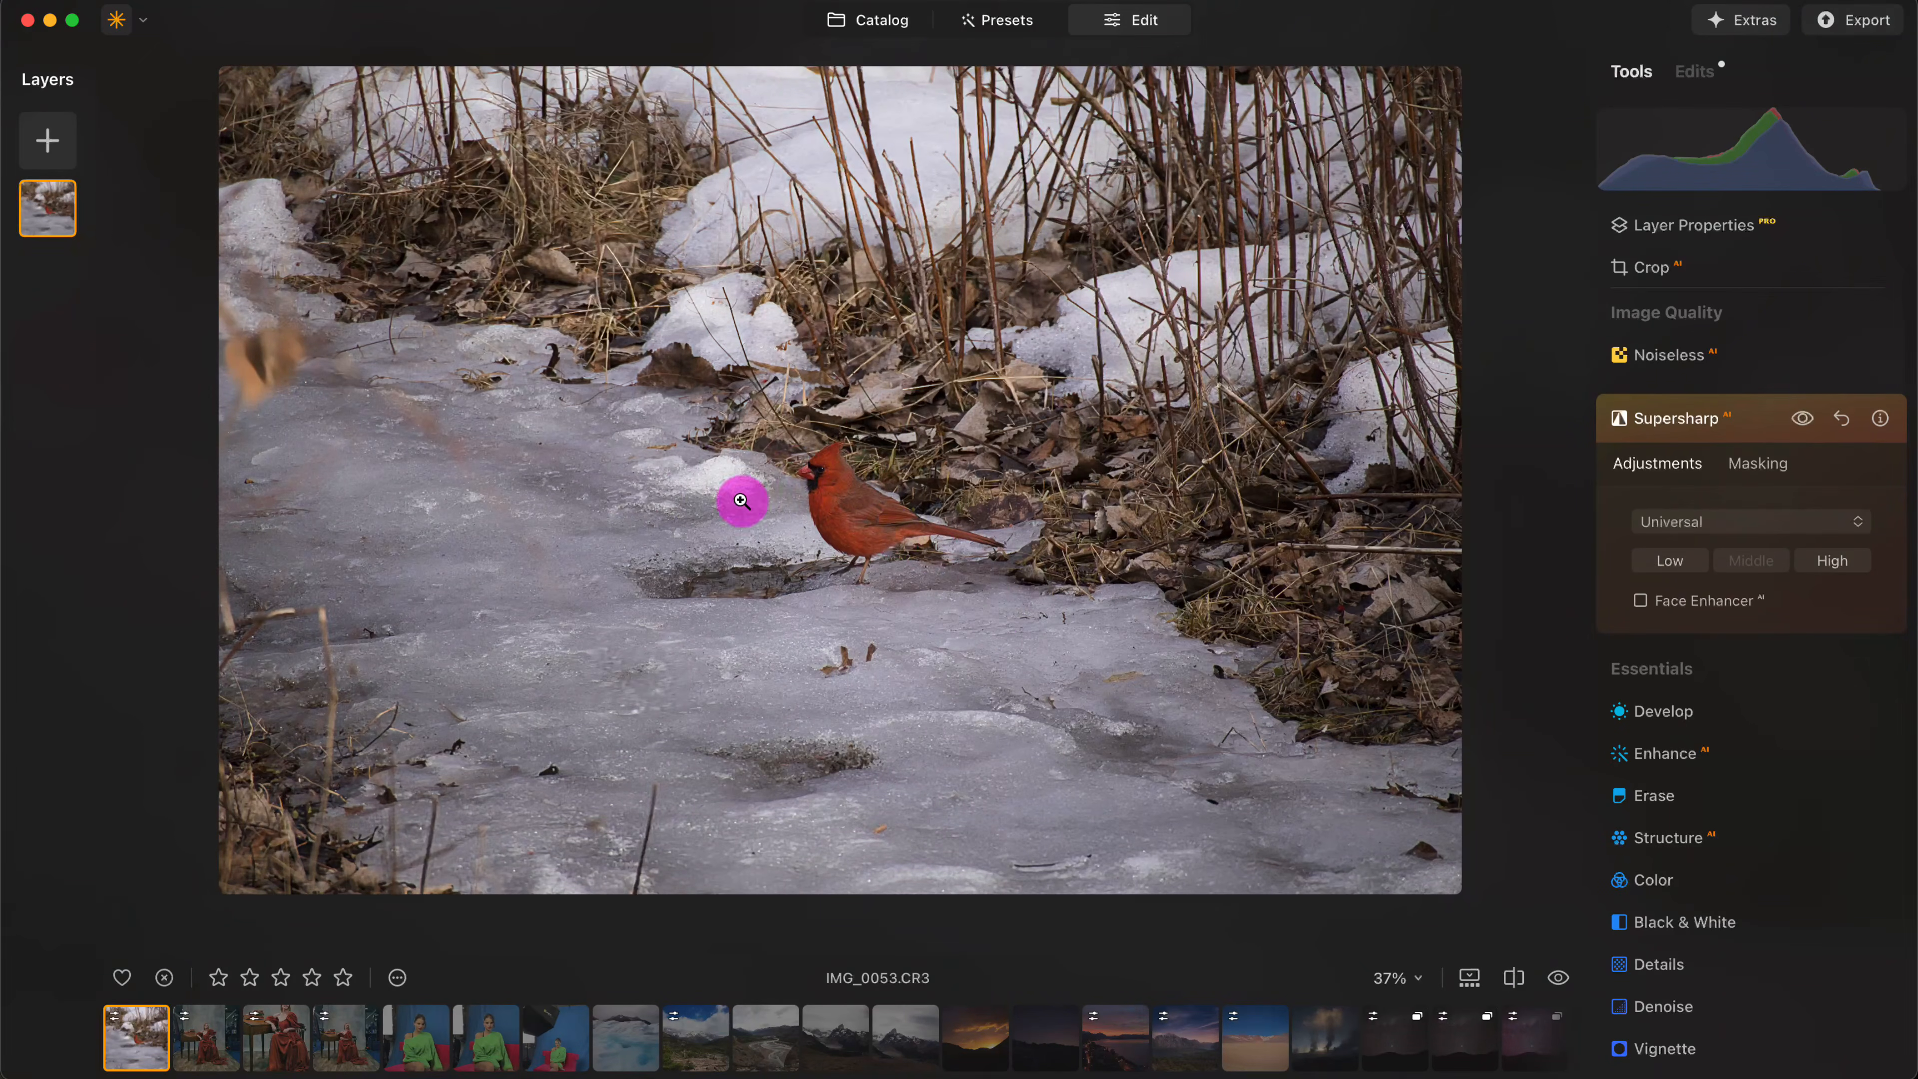
- Check the whole sharpened photo against its original and inspect the cardinal at 100%
left_click(1560, 982)
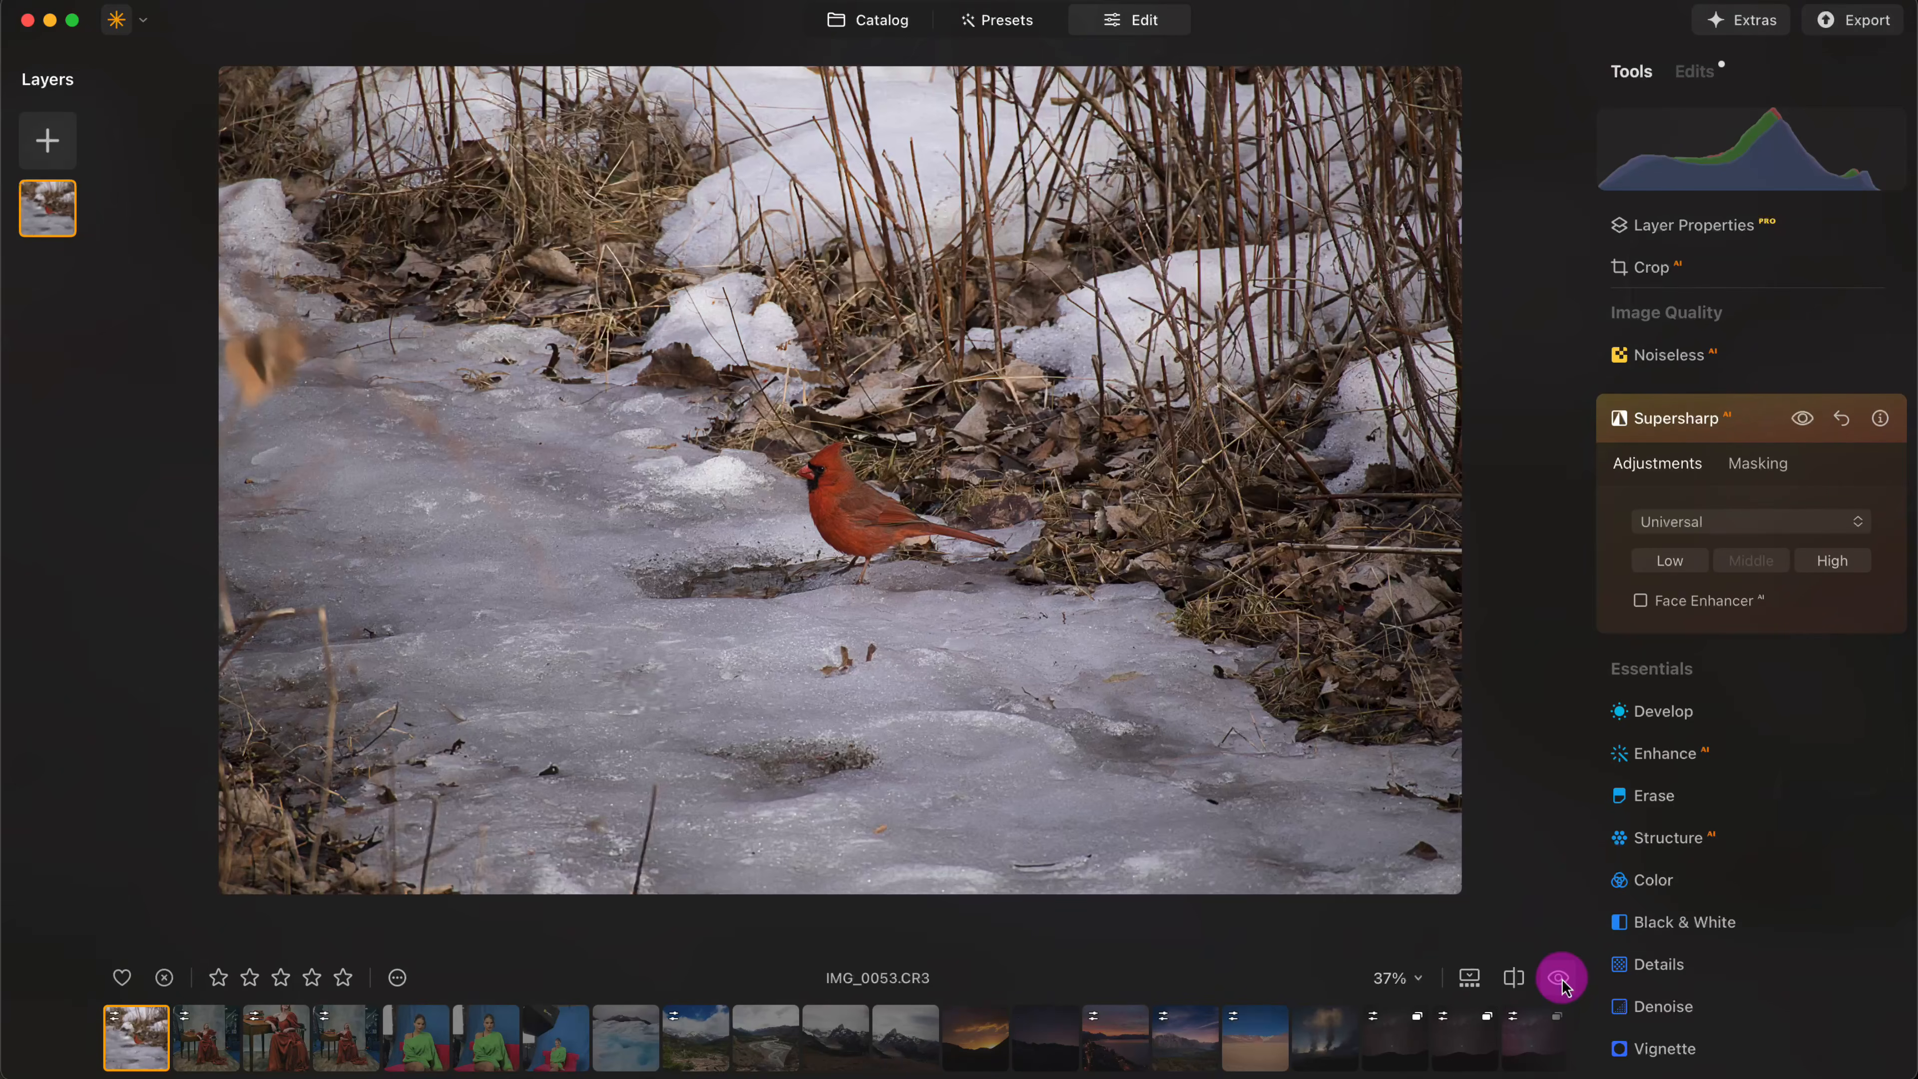
left_click(1560, 979)
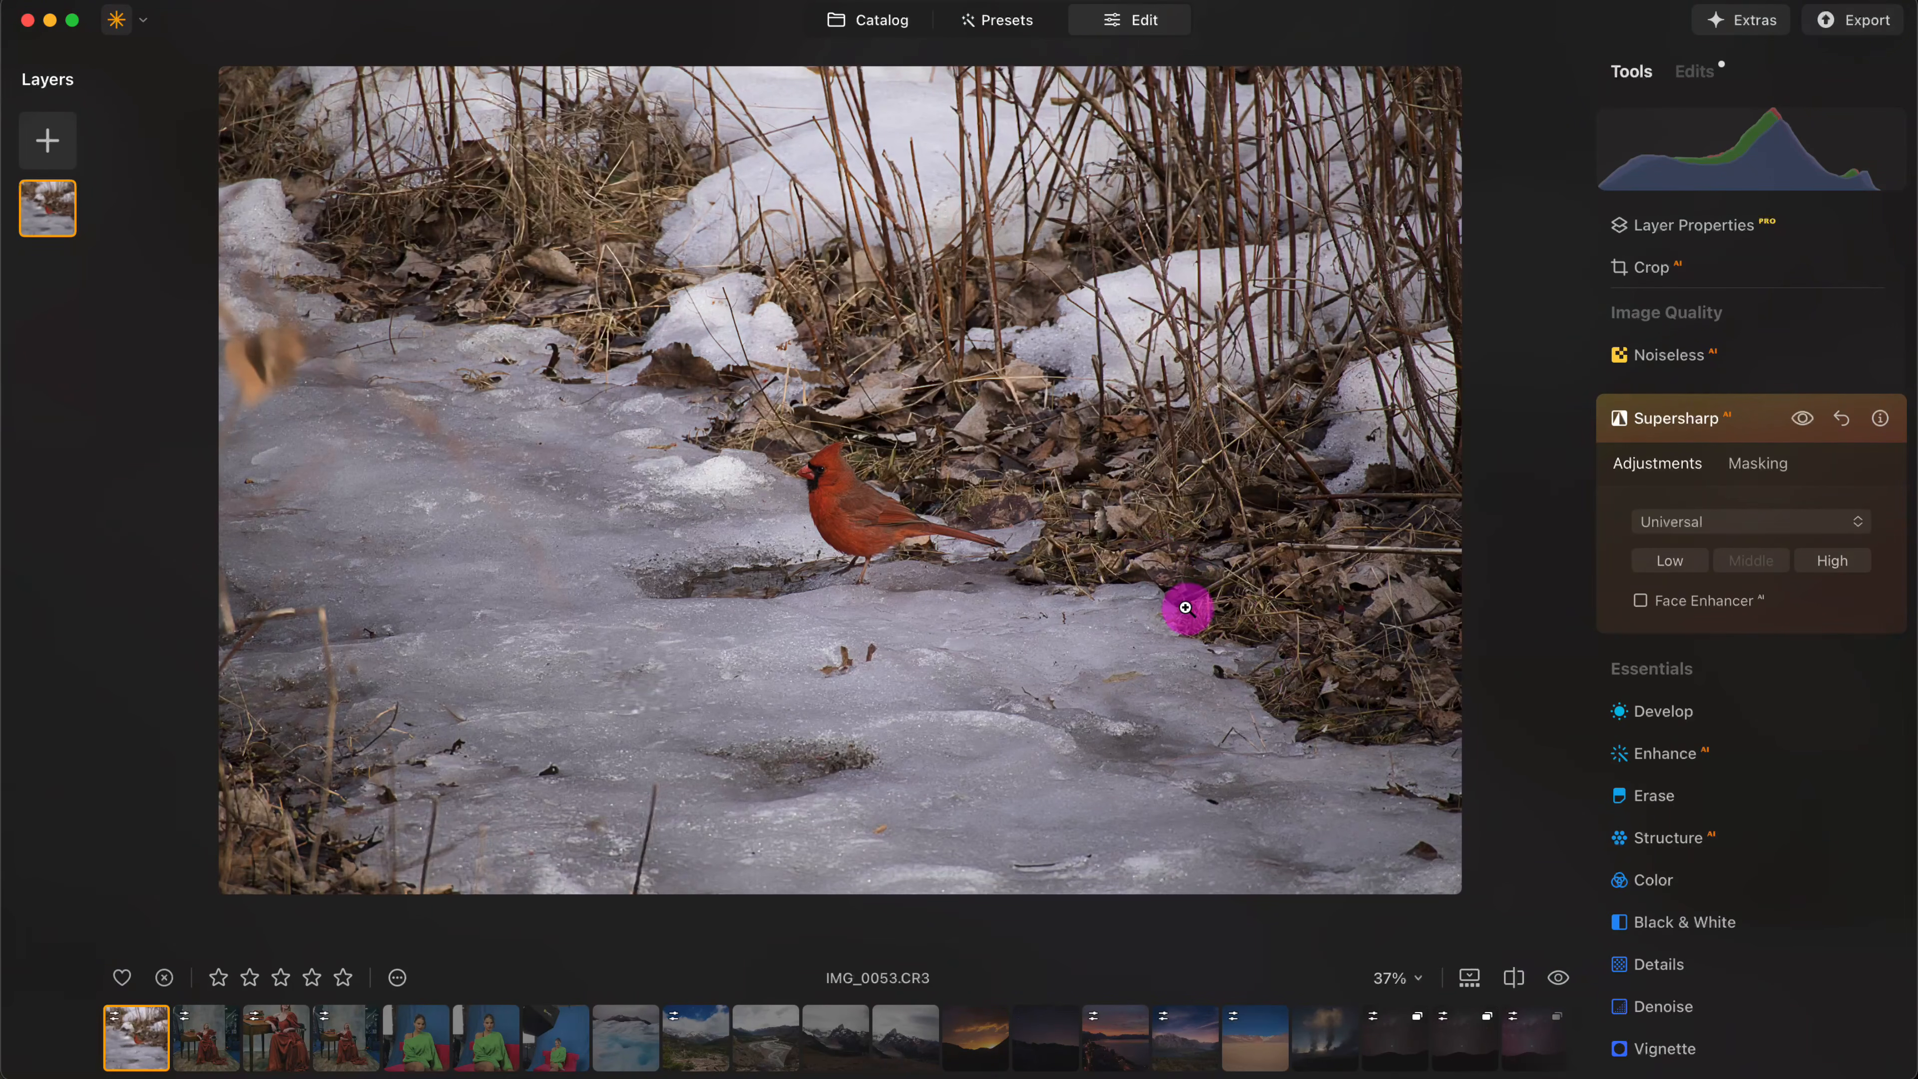
left_click(808, 480)
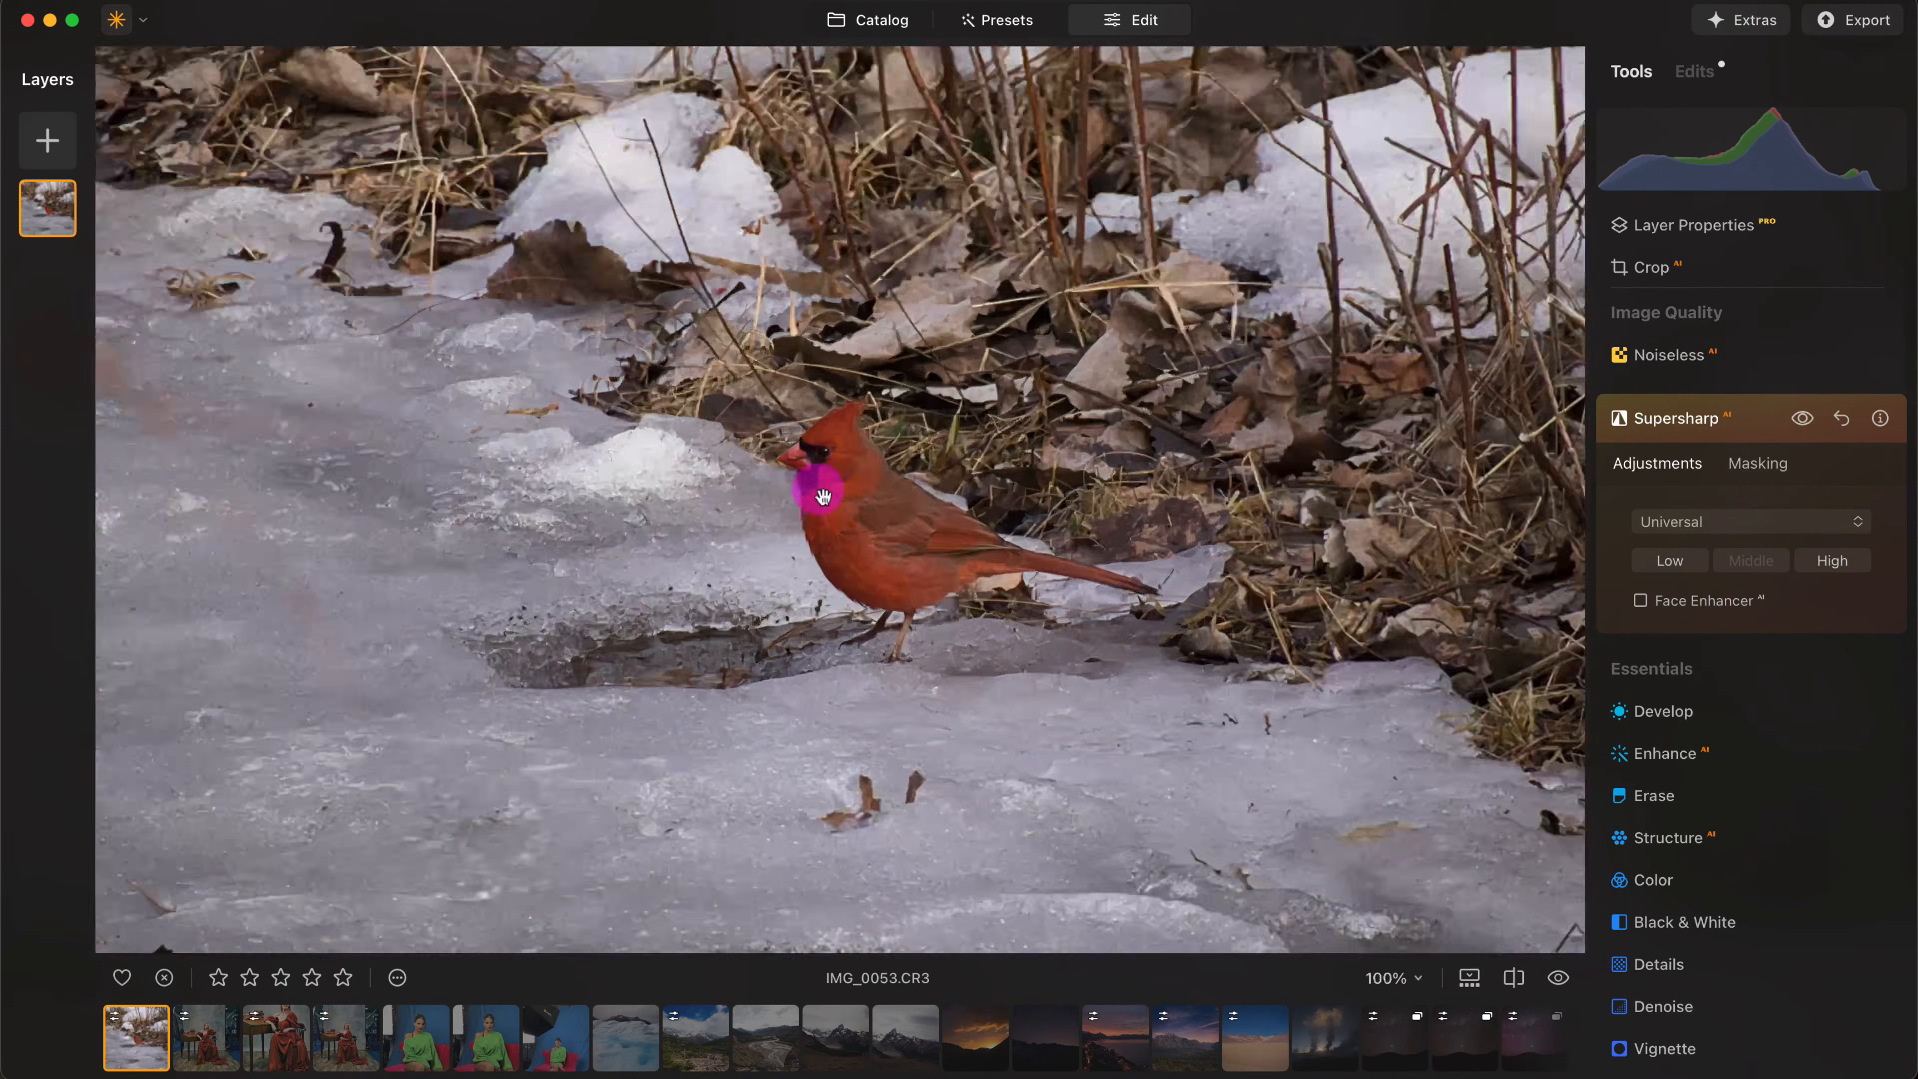
left_click_drag(1028, 475, 570, 393)
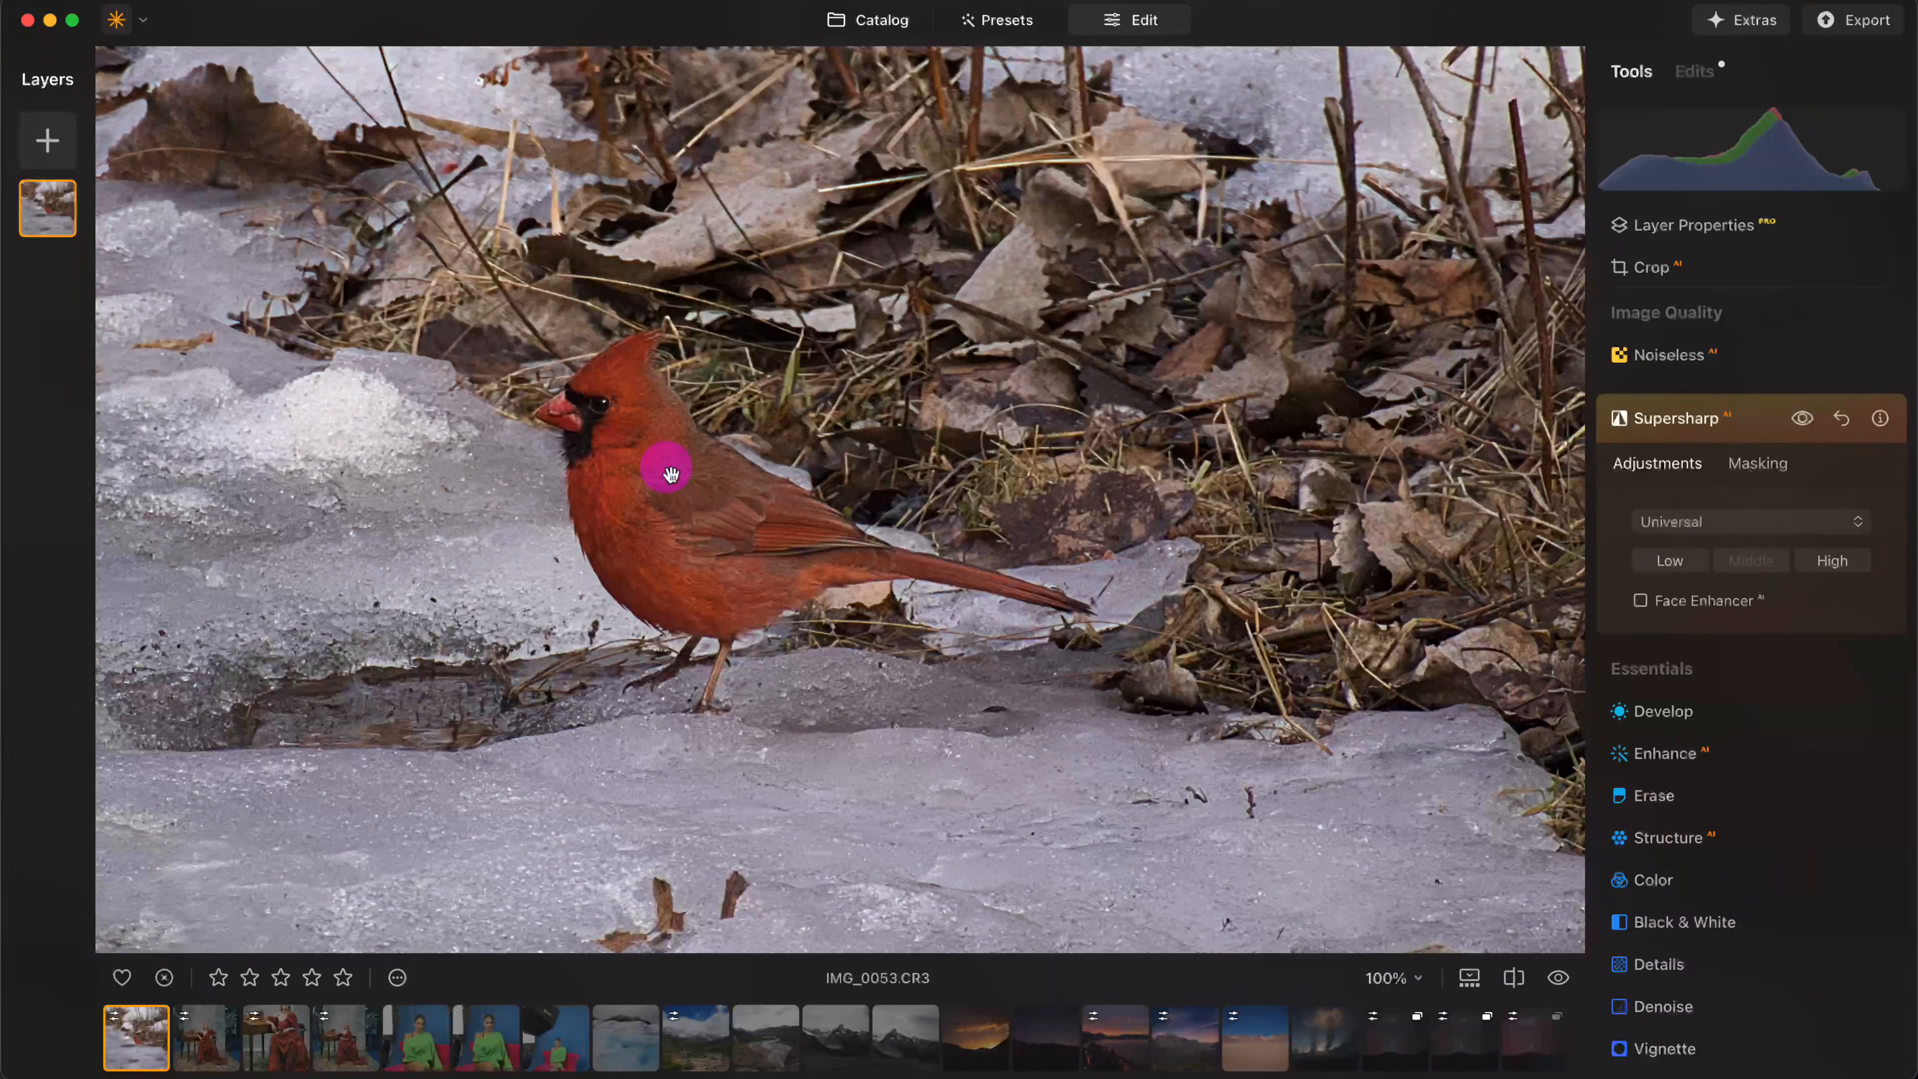
left_click_drag(674, 480, 753, 469)
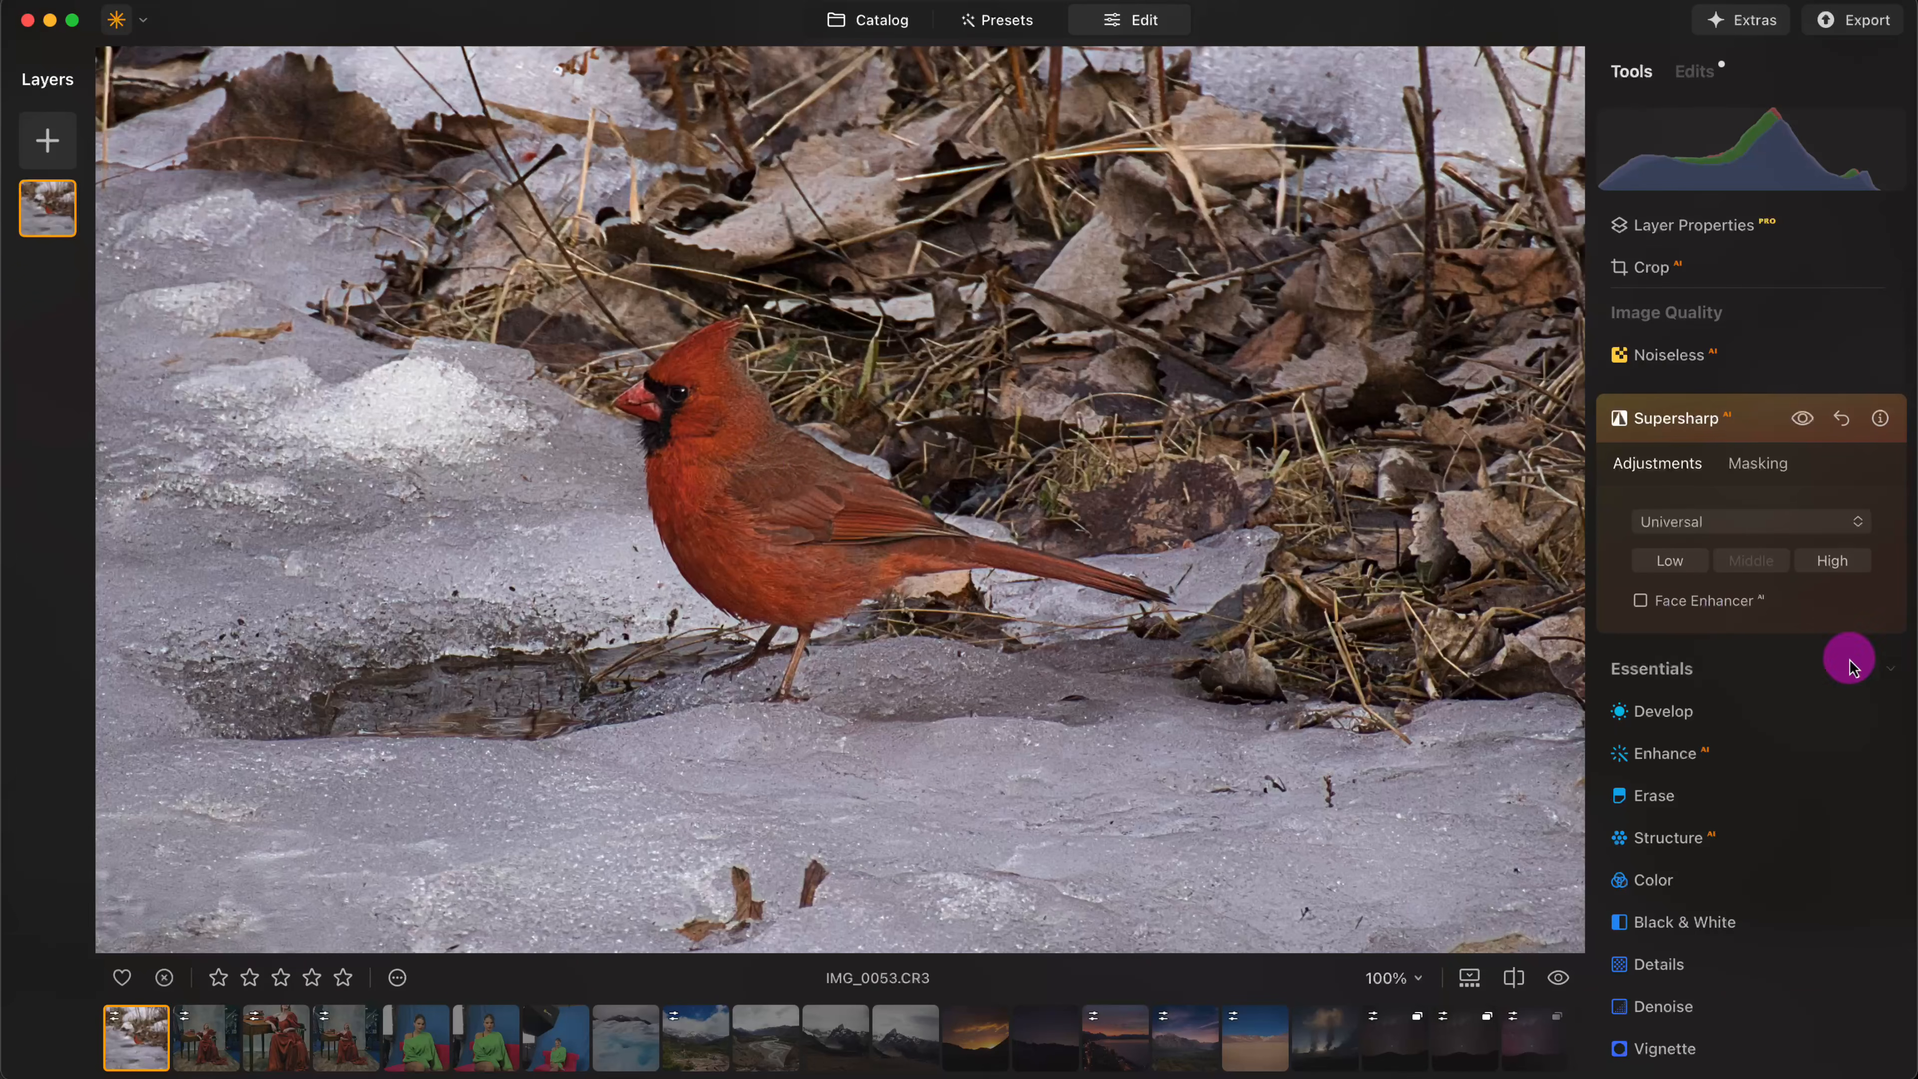
- Set the HSL saturation of Red to 22 and Orange to 17 in Color, and check the result against the original
scroll(1734, 820, "down", 2)
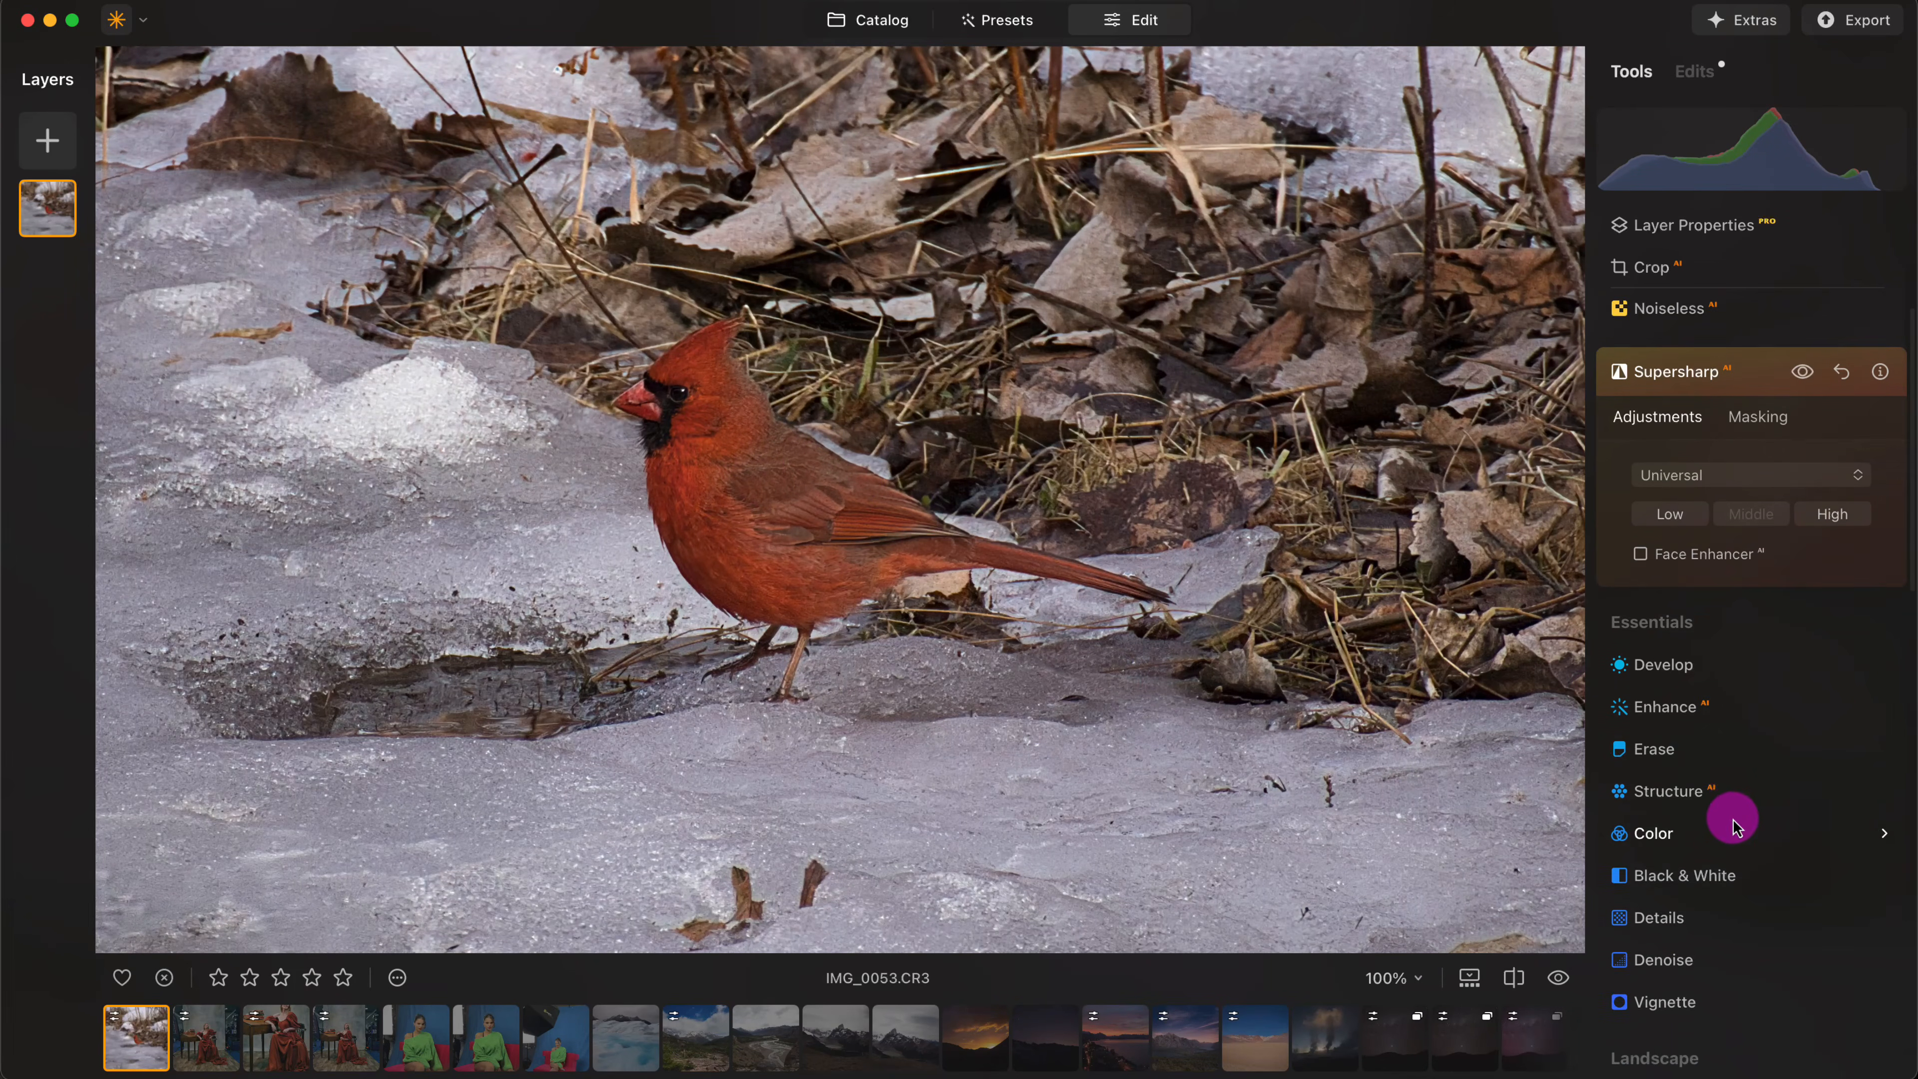
left_click(1714, 790)
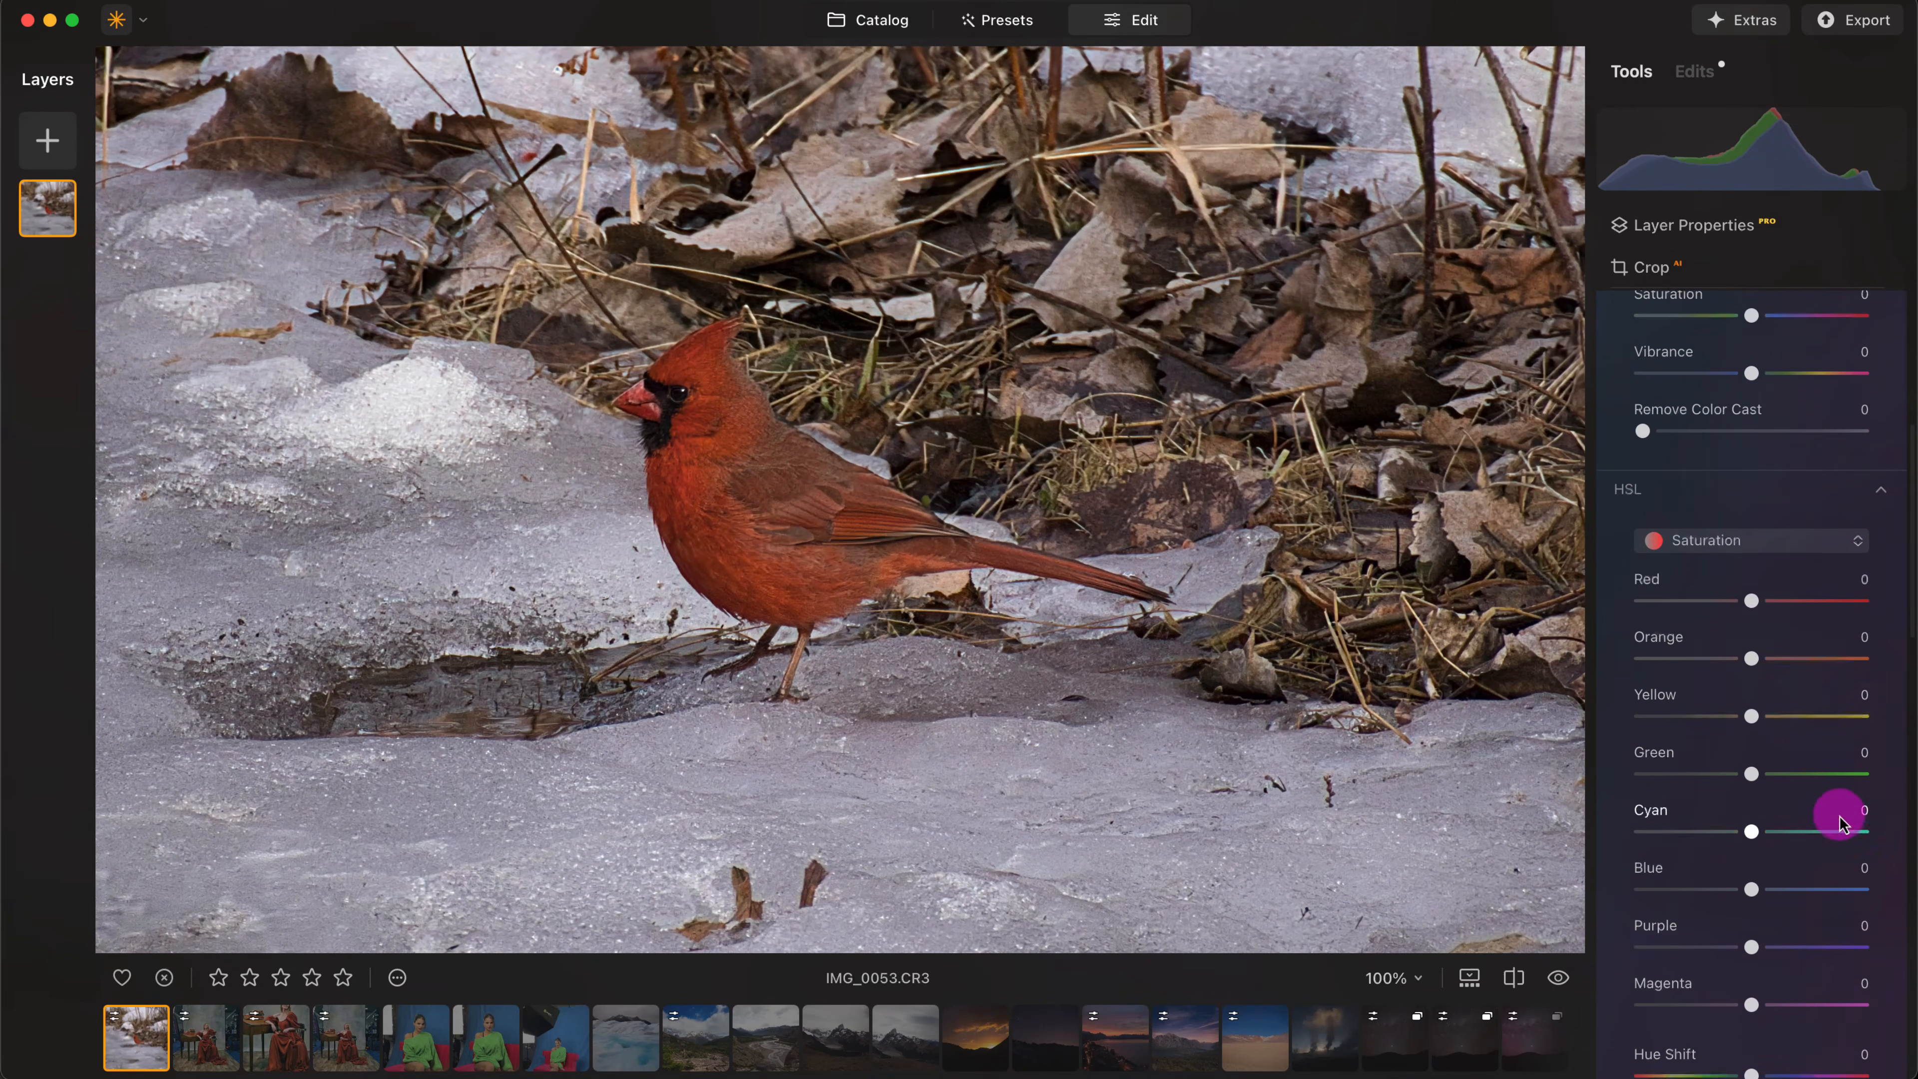
mouse_move(1754, 601)
left_mouse_down()
mouse_move(1784, 602)
mouse_move(1772, 661)
left_mouse_up()
left_click(1781, 659)
left_click(1780, 601)
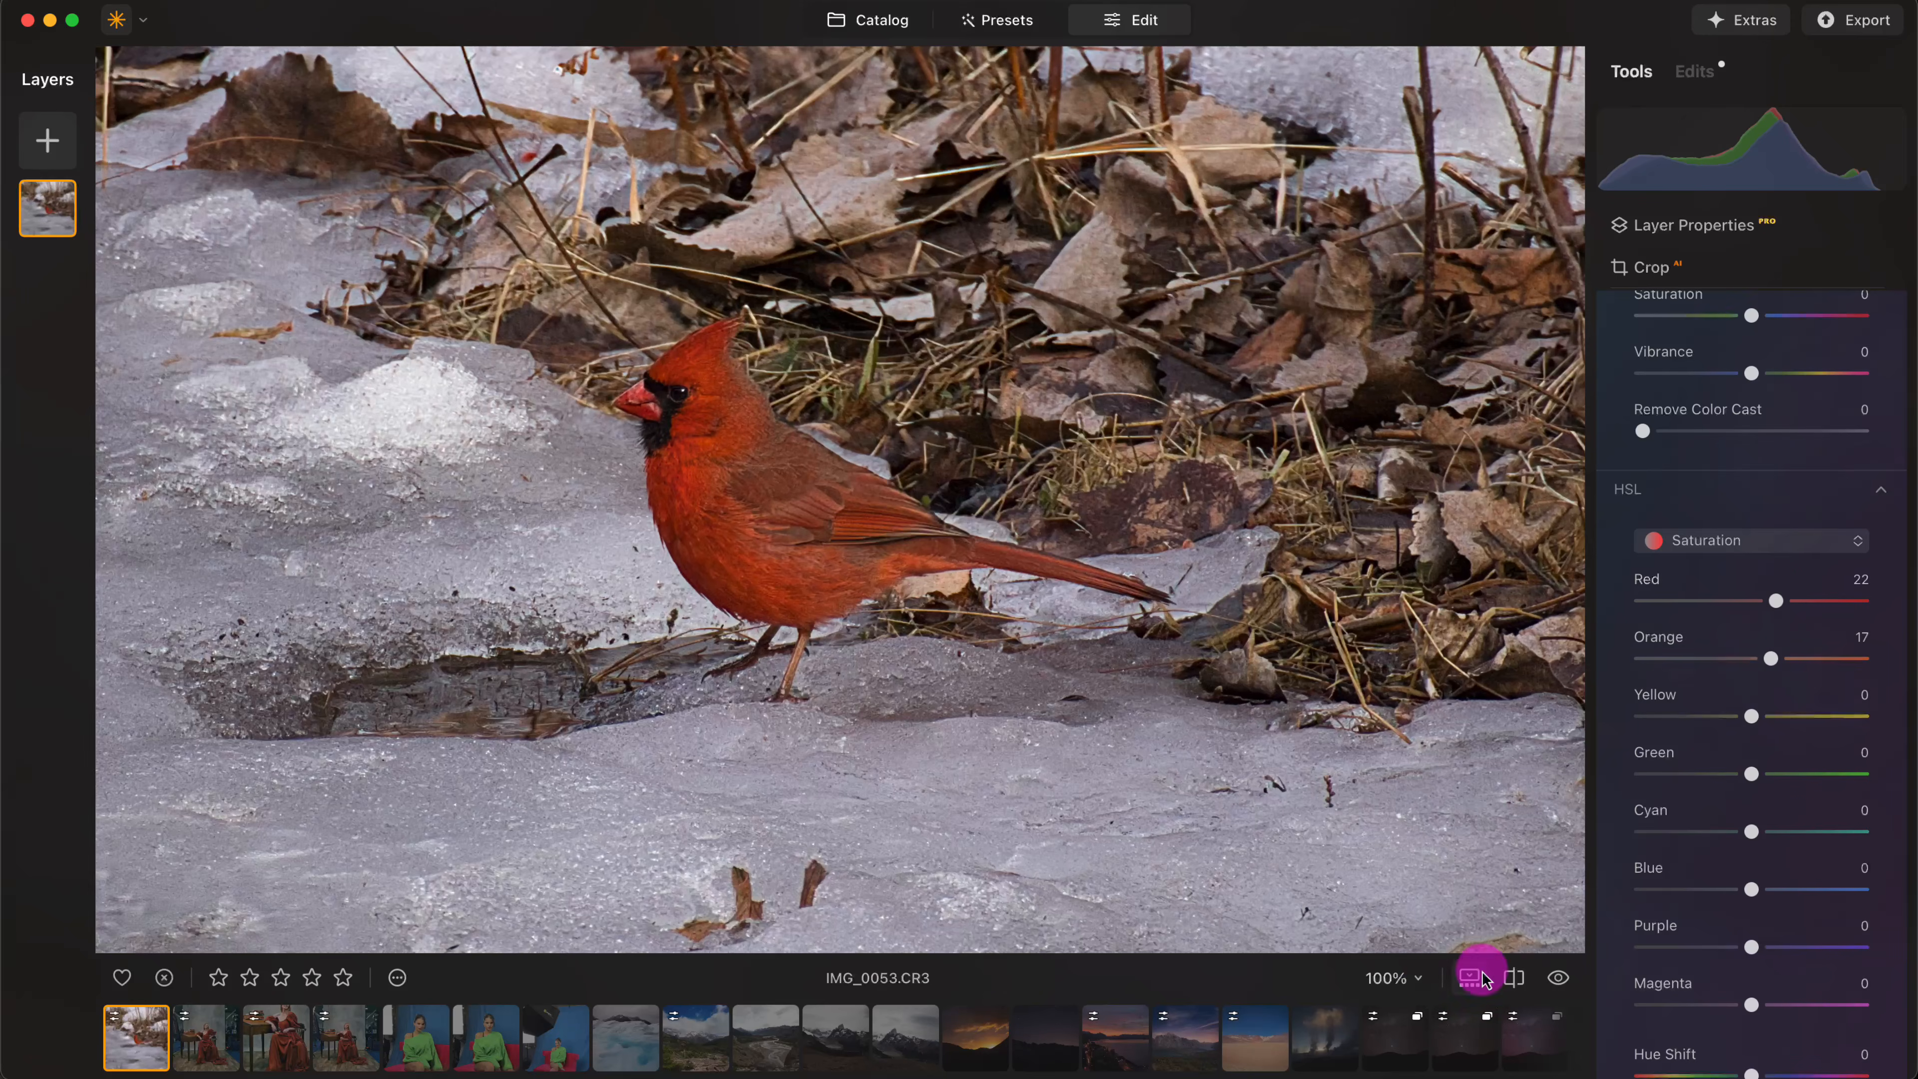
left_click(1557, 979)
left_click(1557, 983)
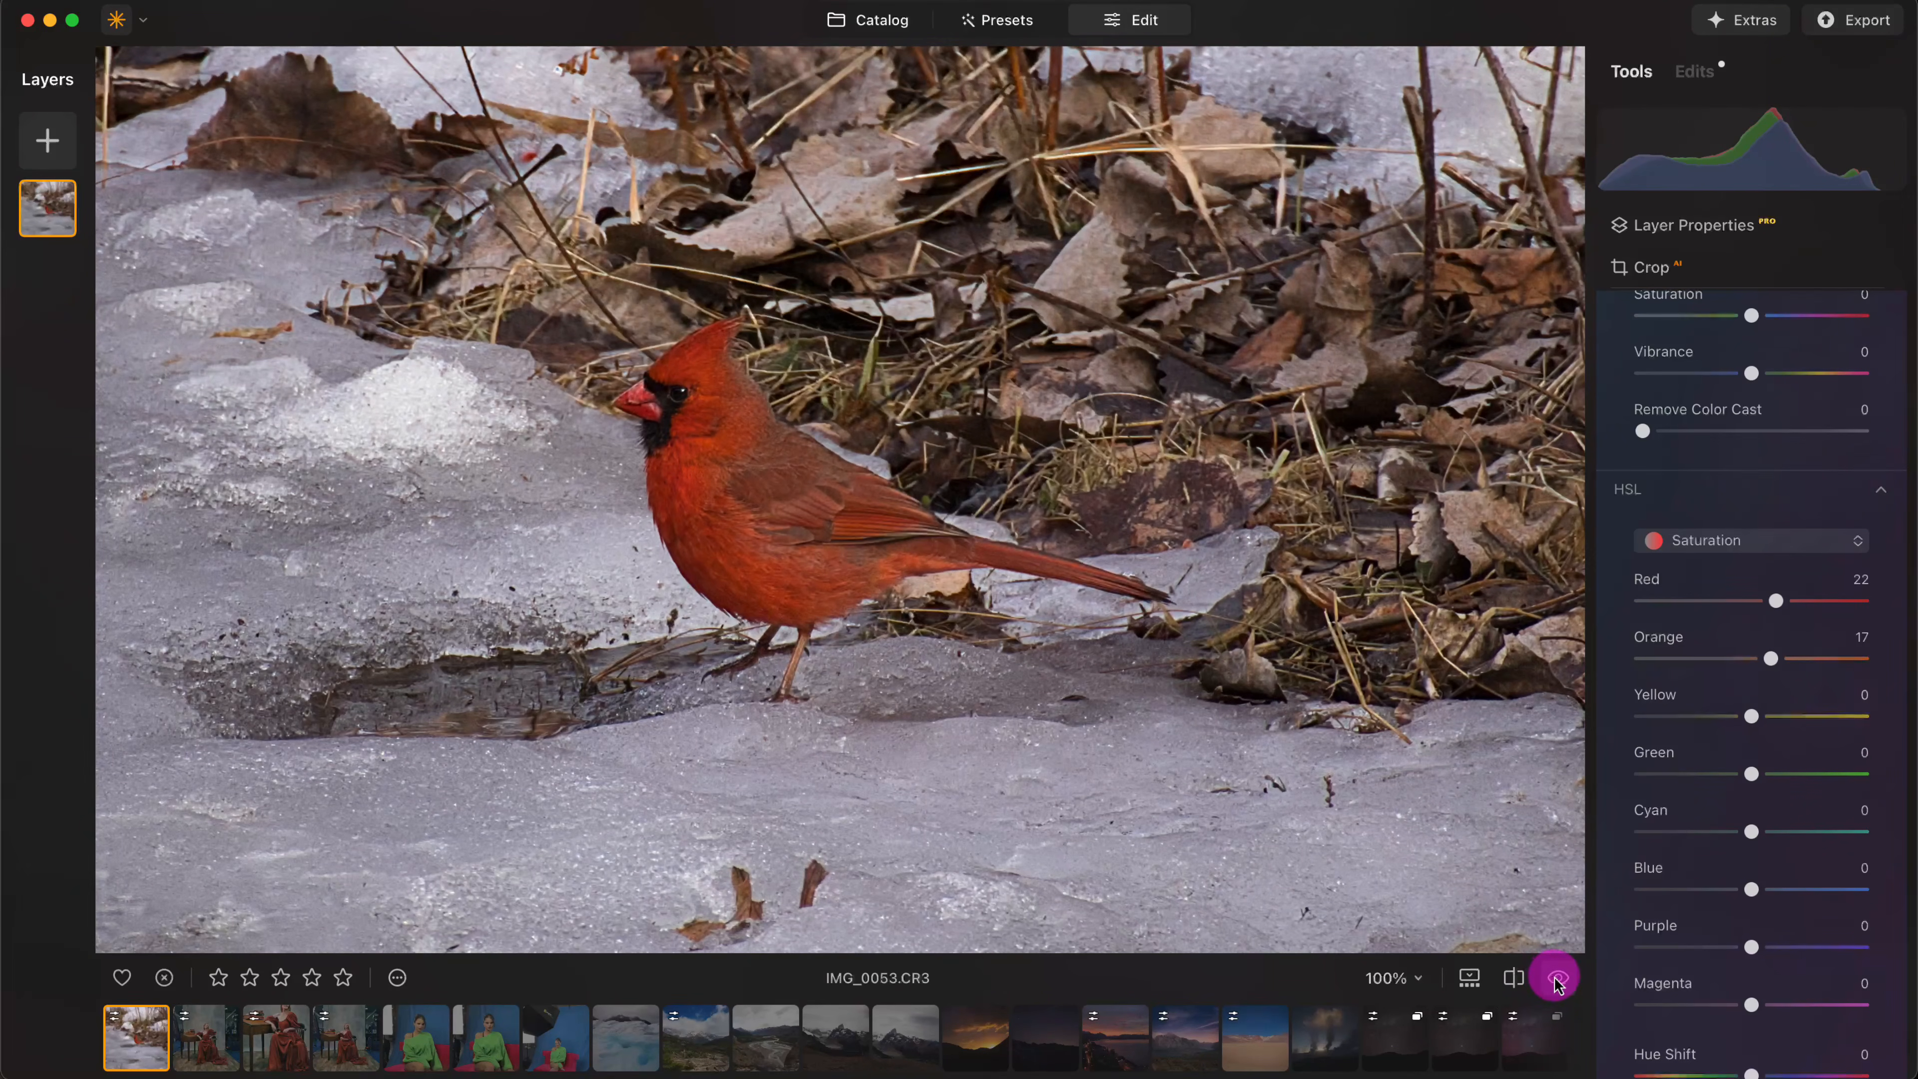
- Compare the cardinal photo with its original, first as a whole image and then in a before/after split across the bird
left_click(1554, 981)
left_click(1553, 983)
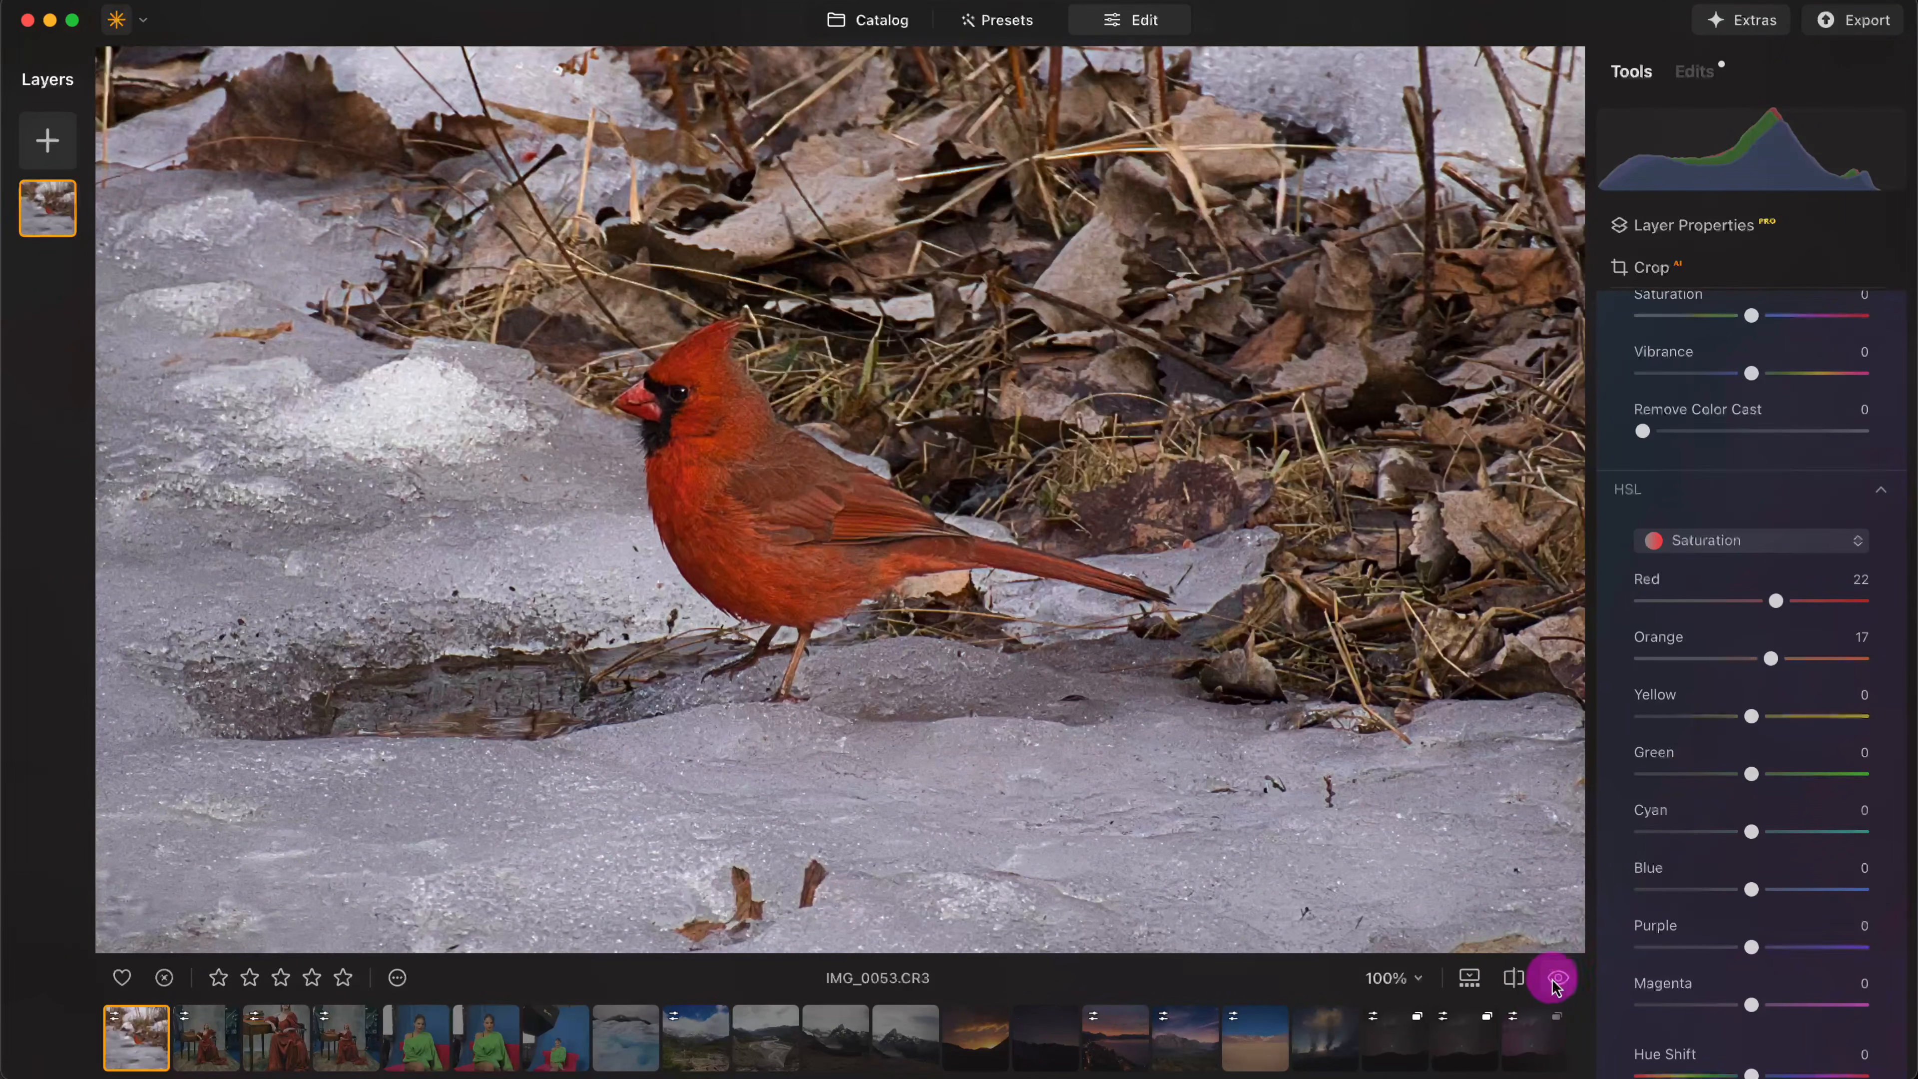
left_click(1514, 979)
left_click_drag(684, 506, 746, 502)
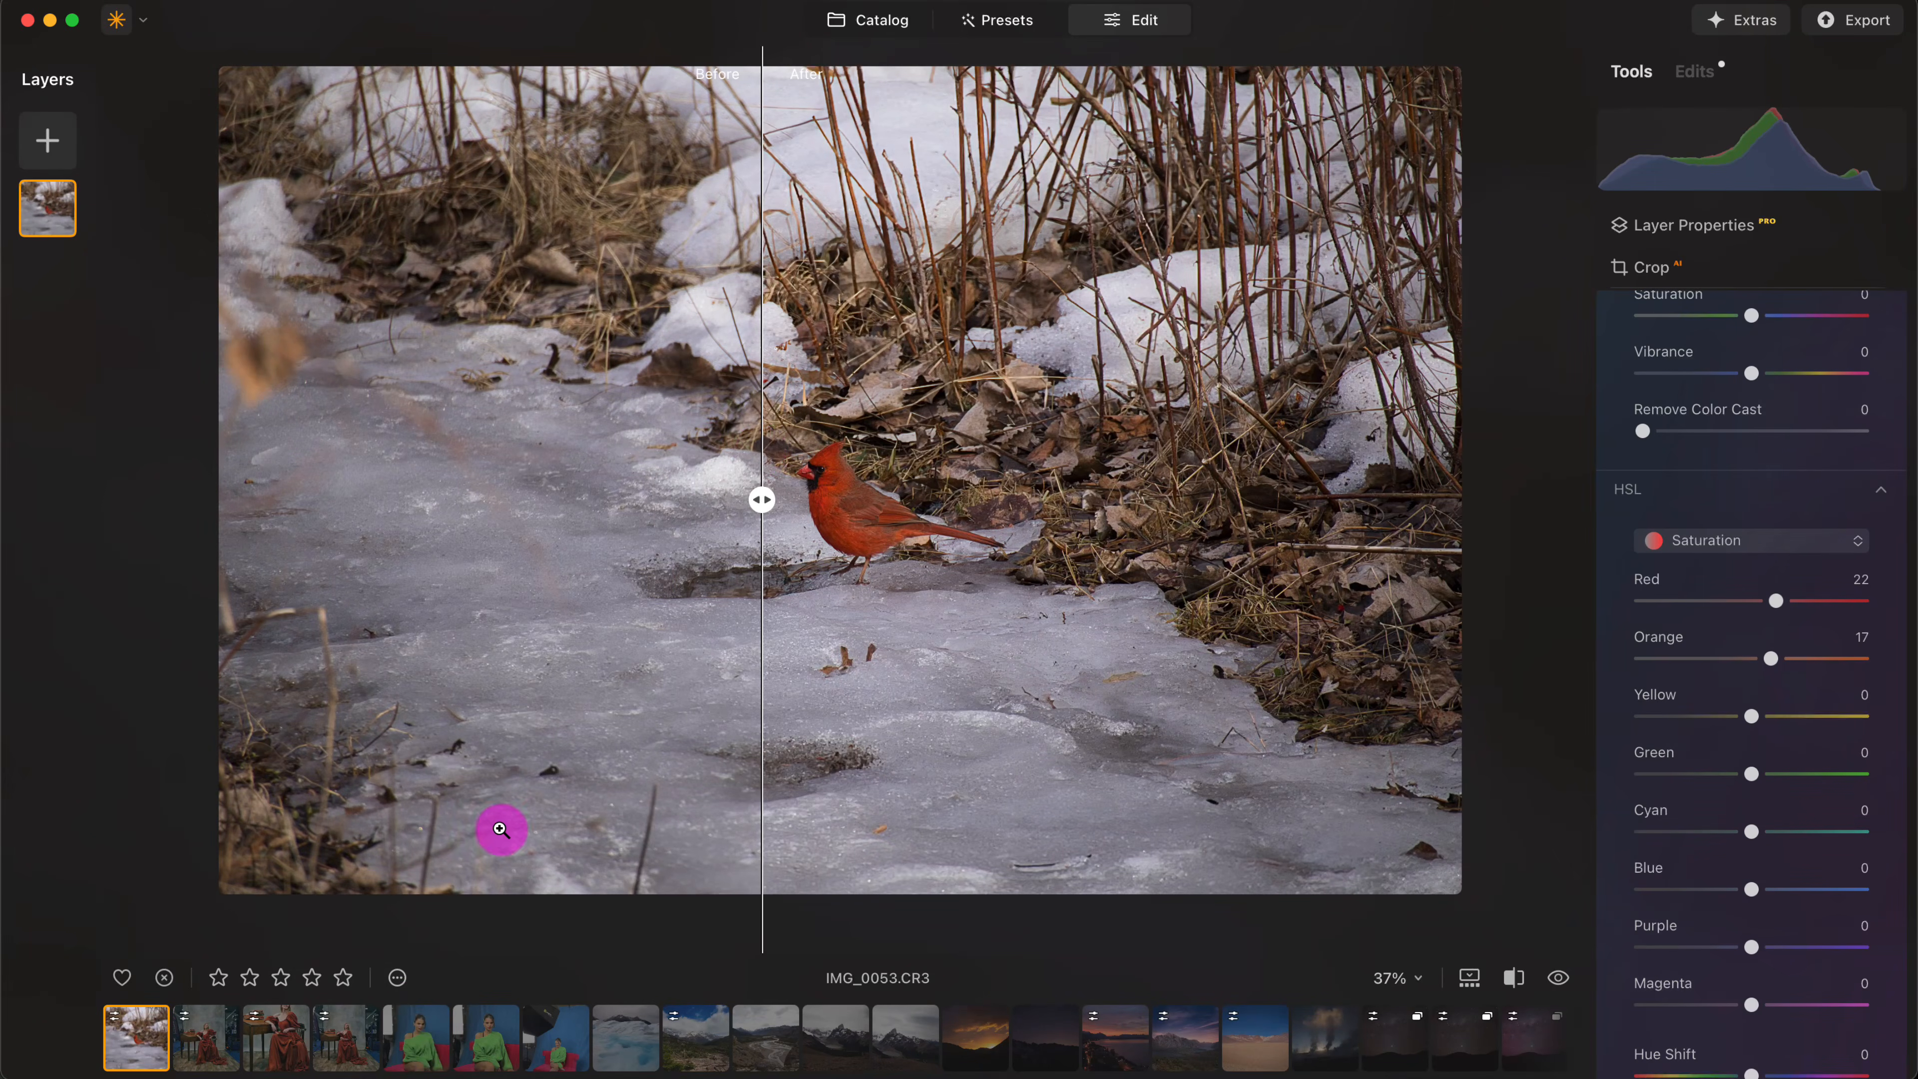
- Open the portrait IMG_3636.DNG of the woman in the green sweater and examine her face up close
left_click(416, 1038)
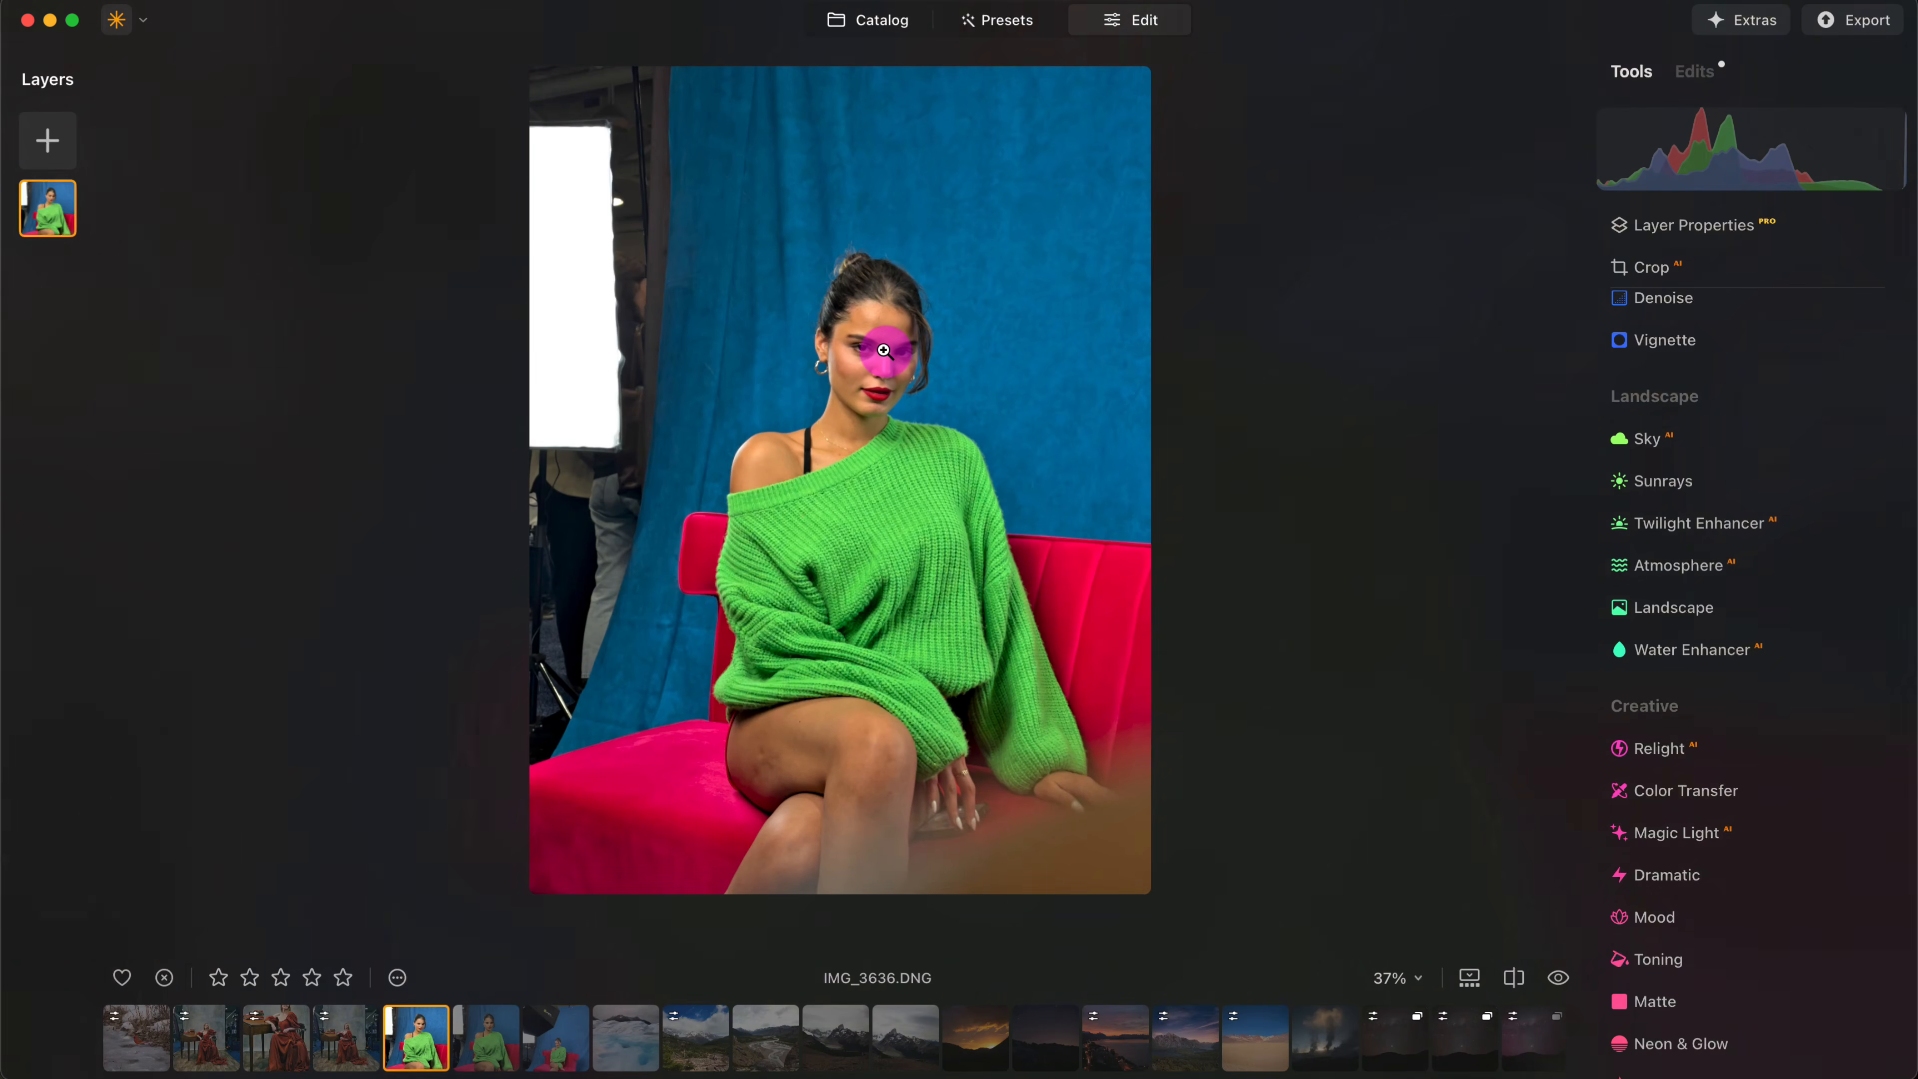
left_click_drag(872, 345, 857, 302)
scroll(841, 408, "up", 6)
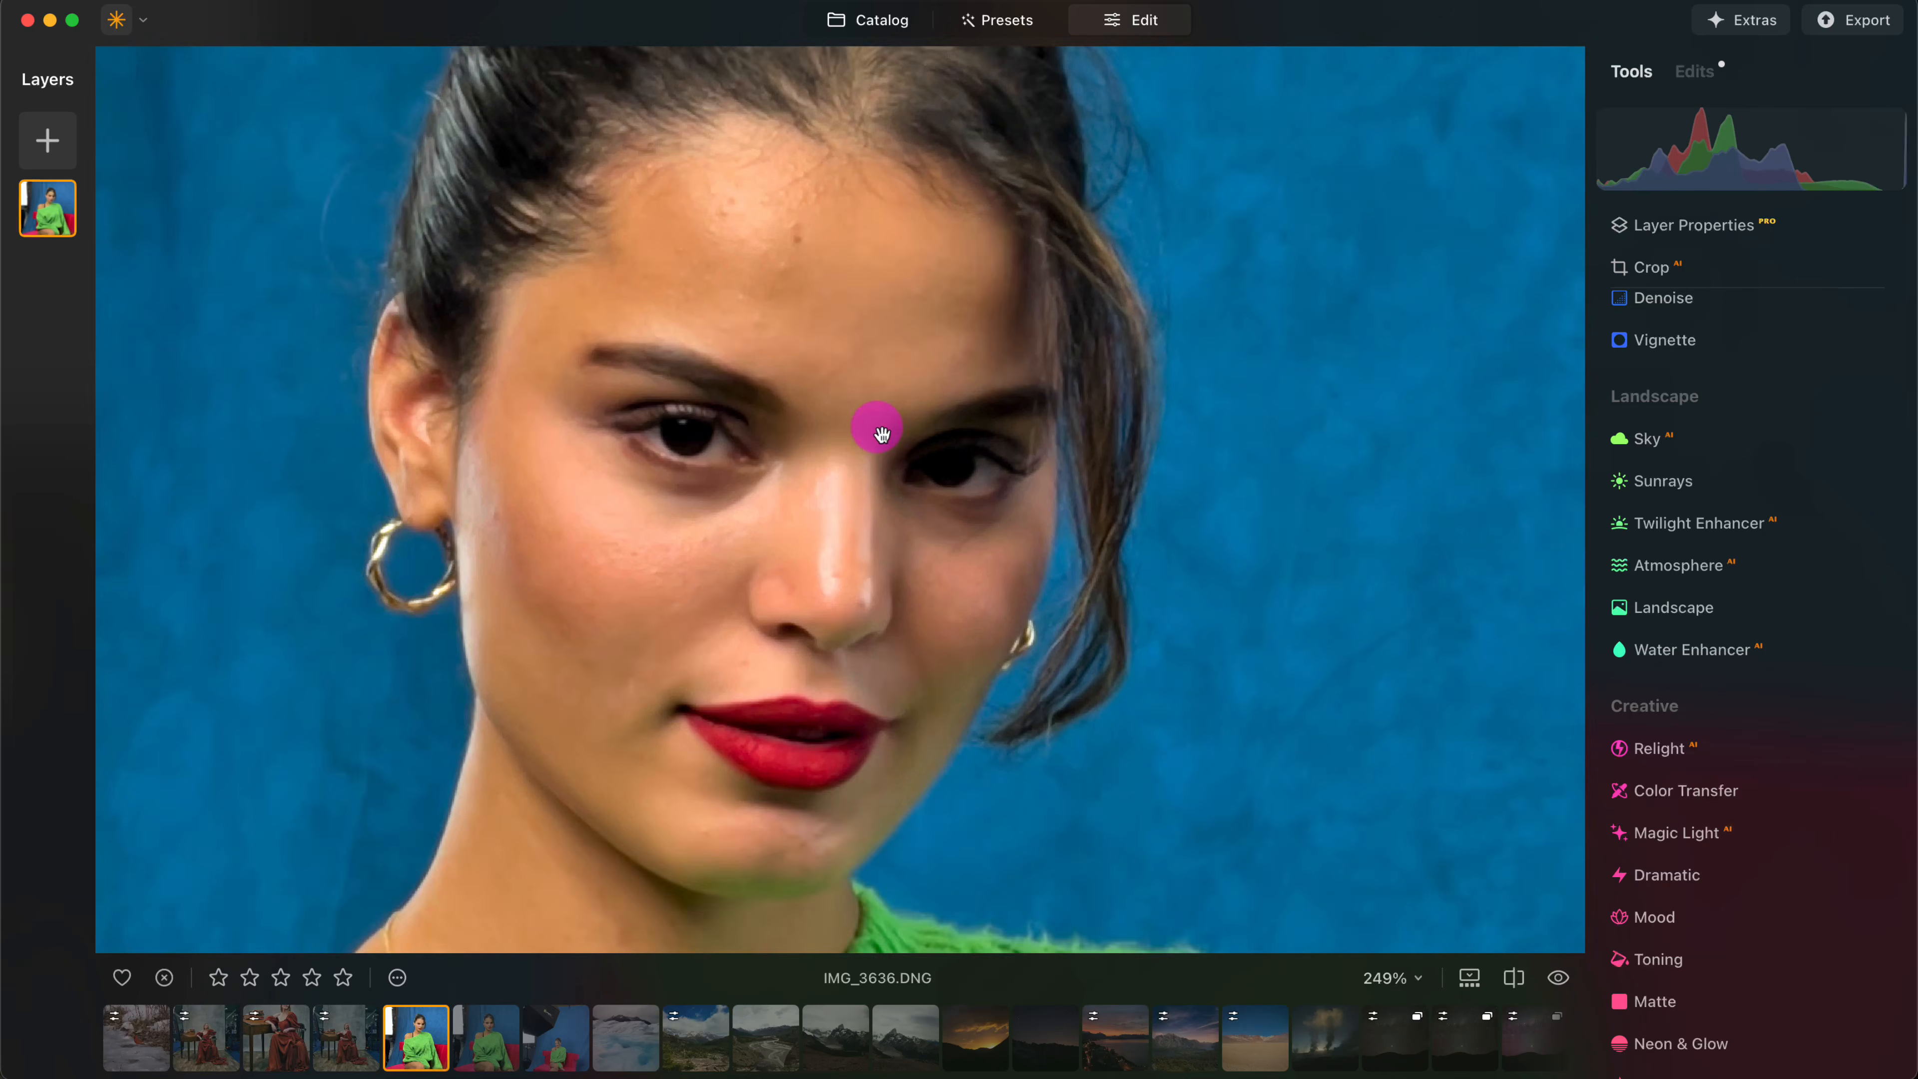
scroll(876, 429, "down", 4)
scroll(860, 438, "down", 4)
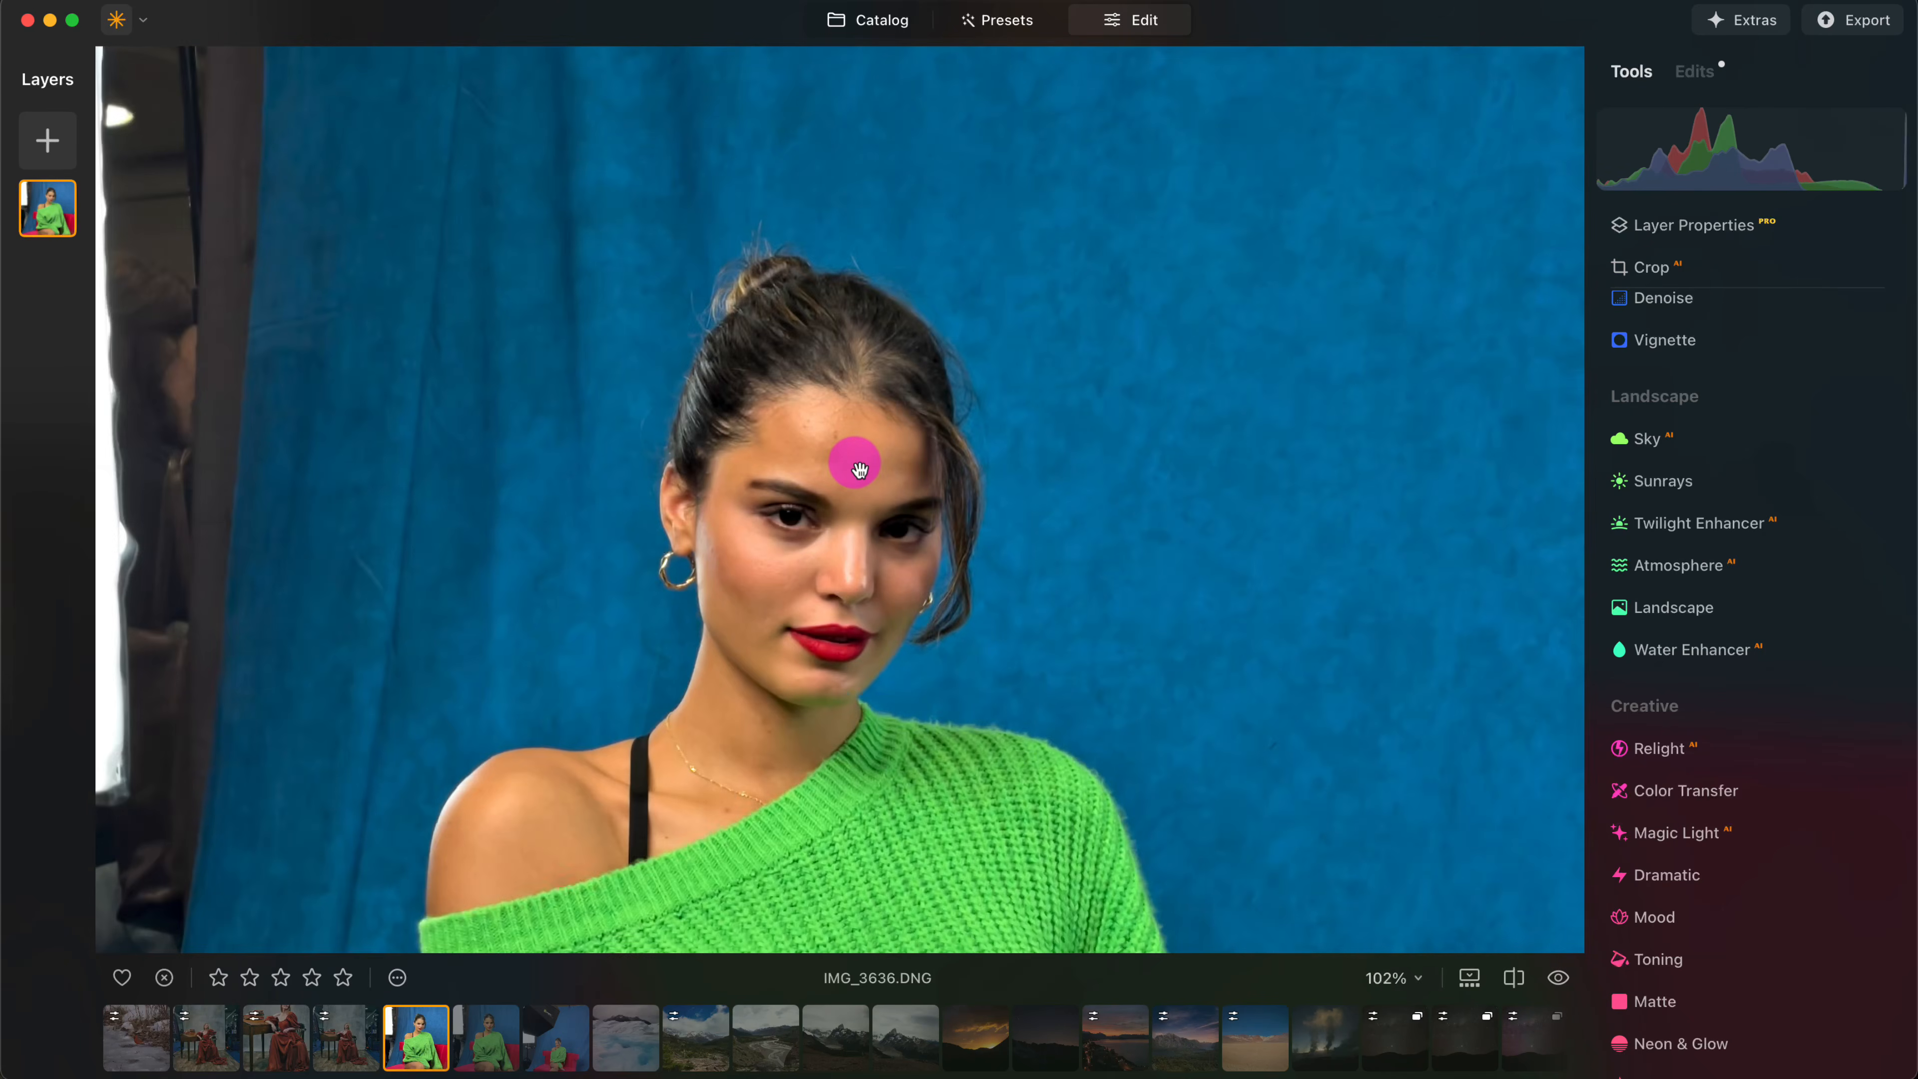
scroll(858, 461, "up", 5)
scroll(859, 465, "down", 5)
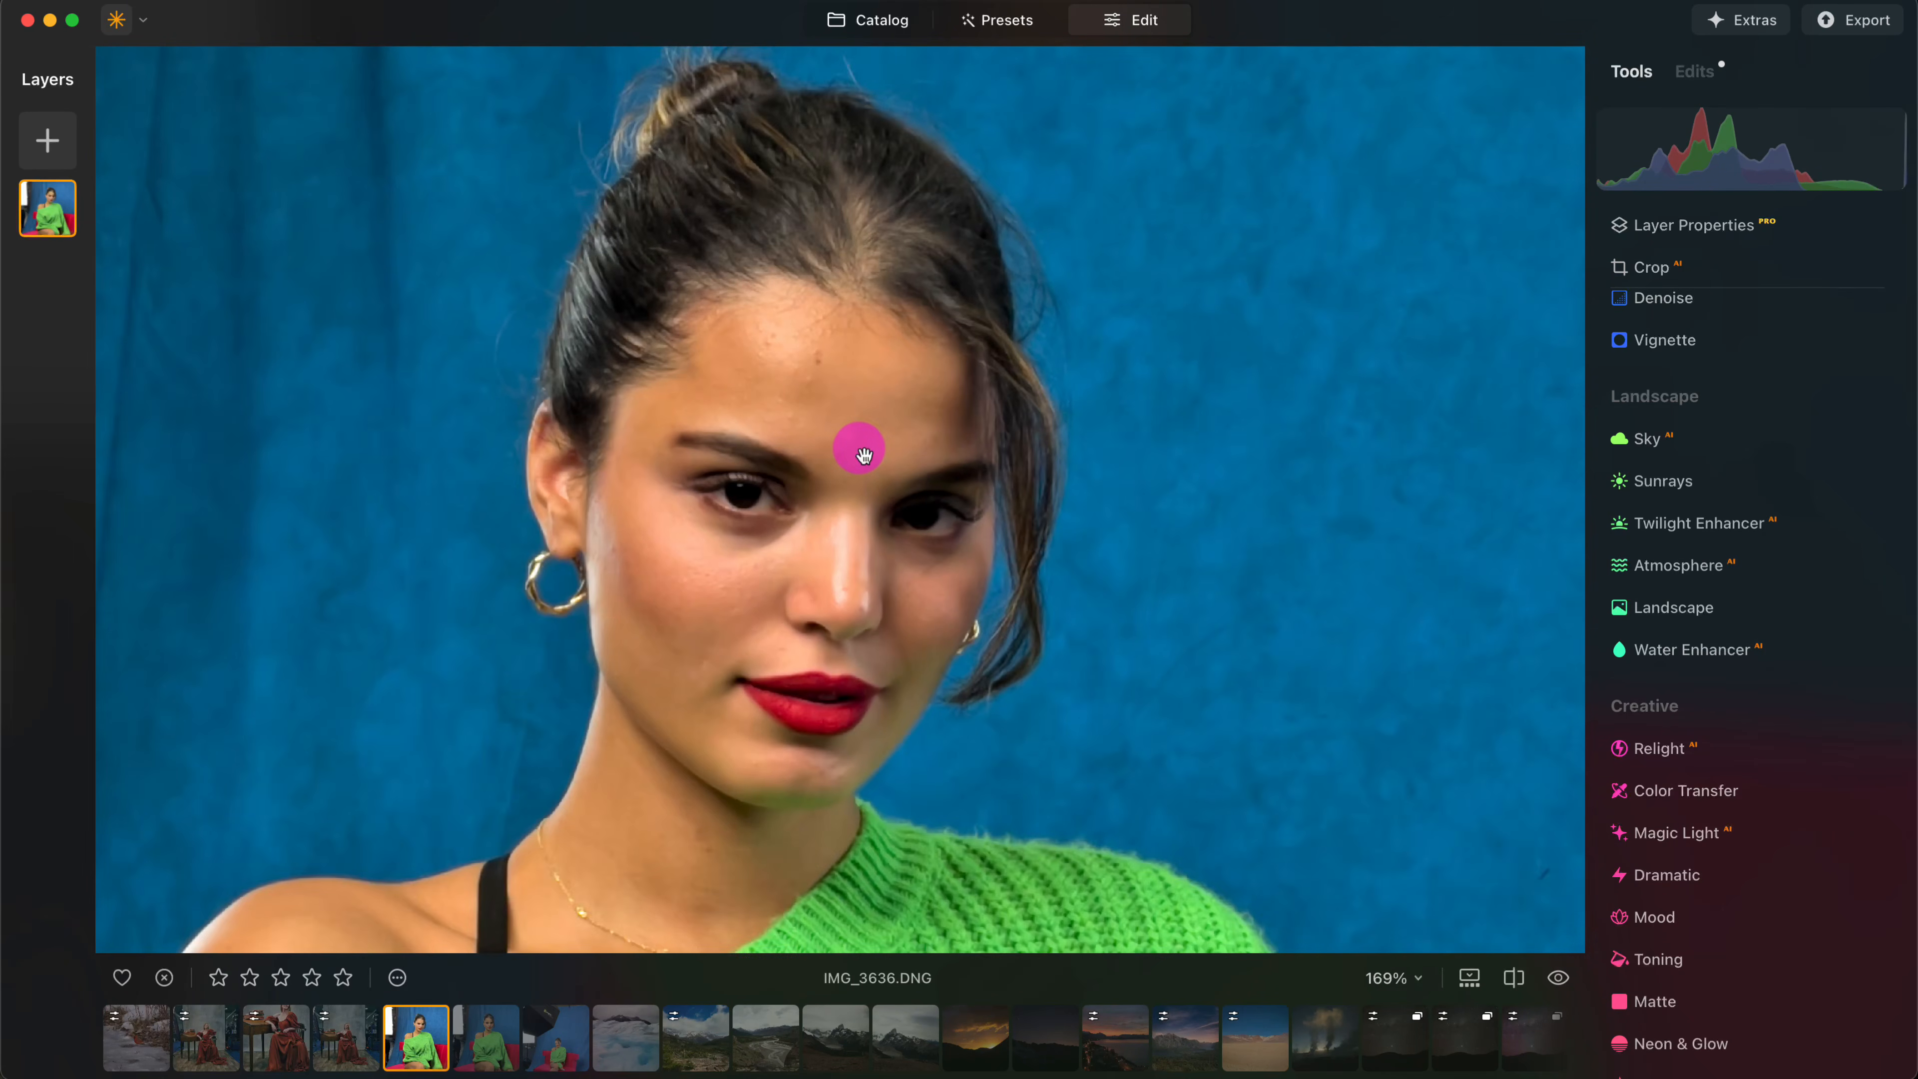
scroll(864, 452, "up", 5)
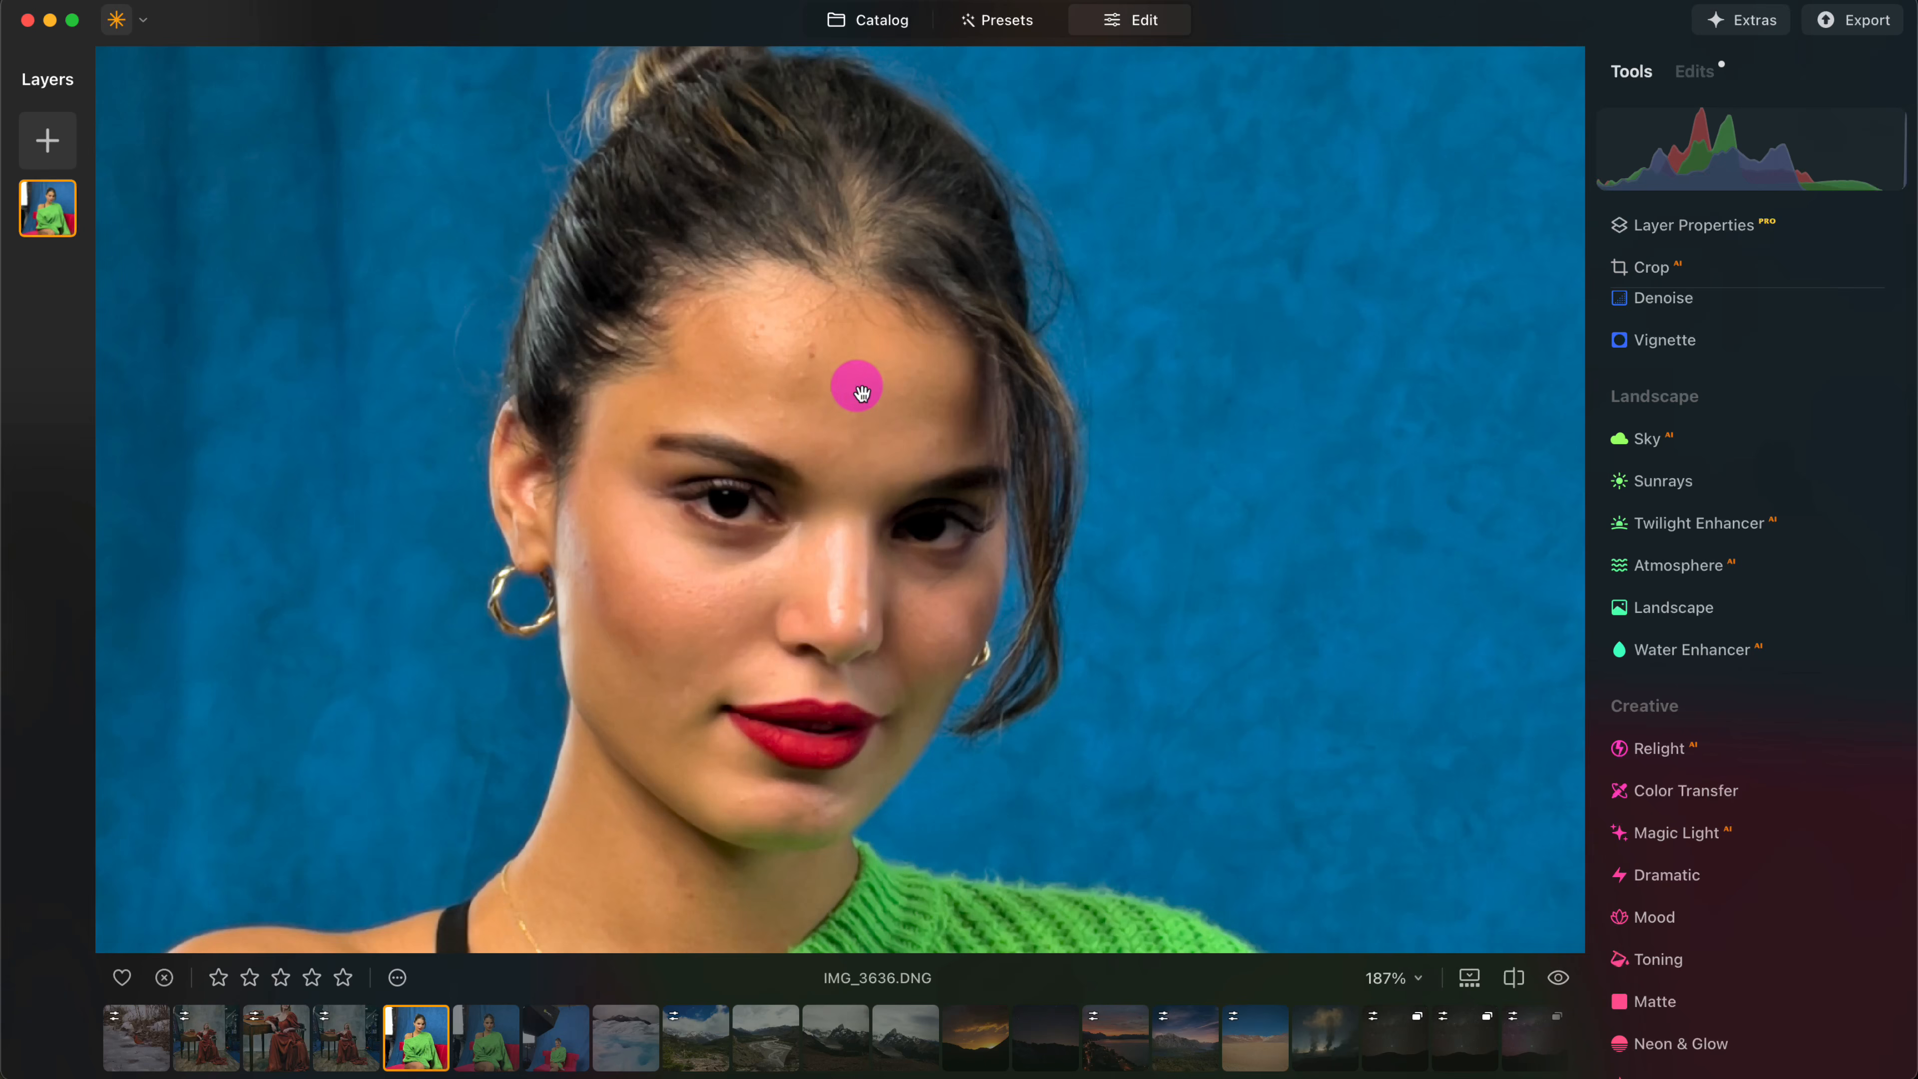
scroll(1796, 718, "down", 10)
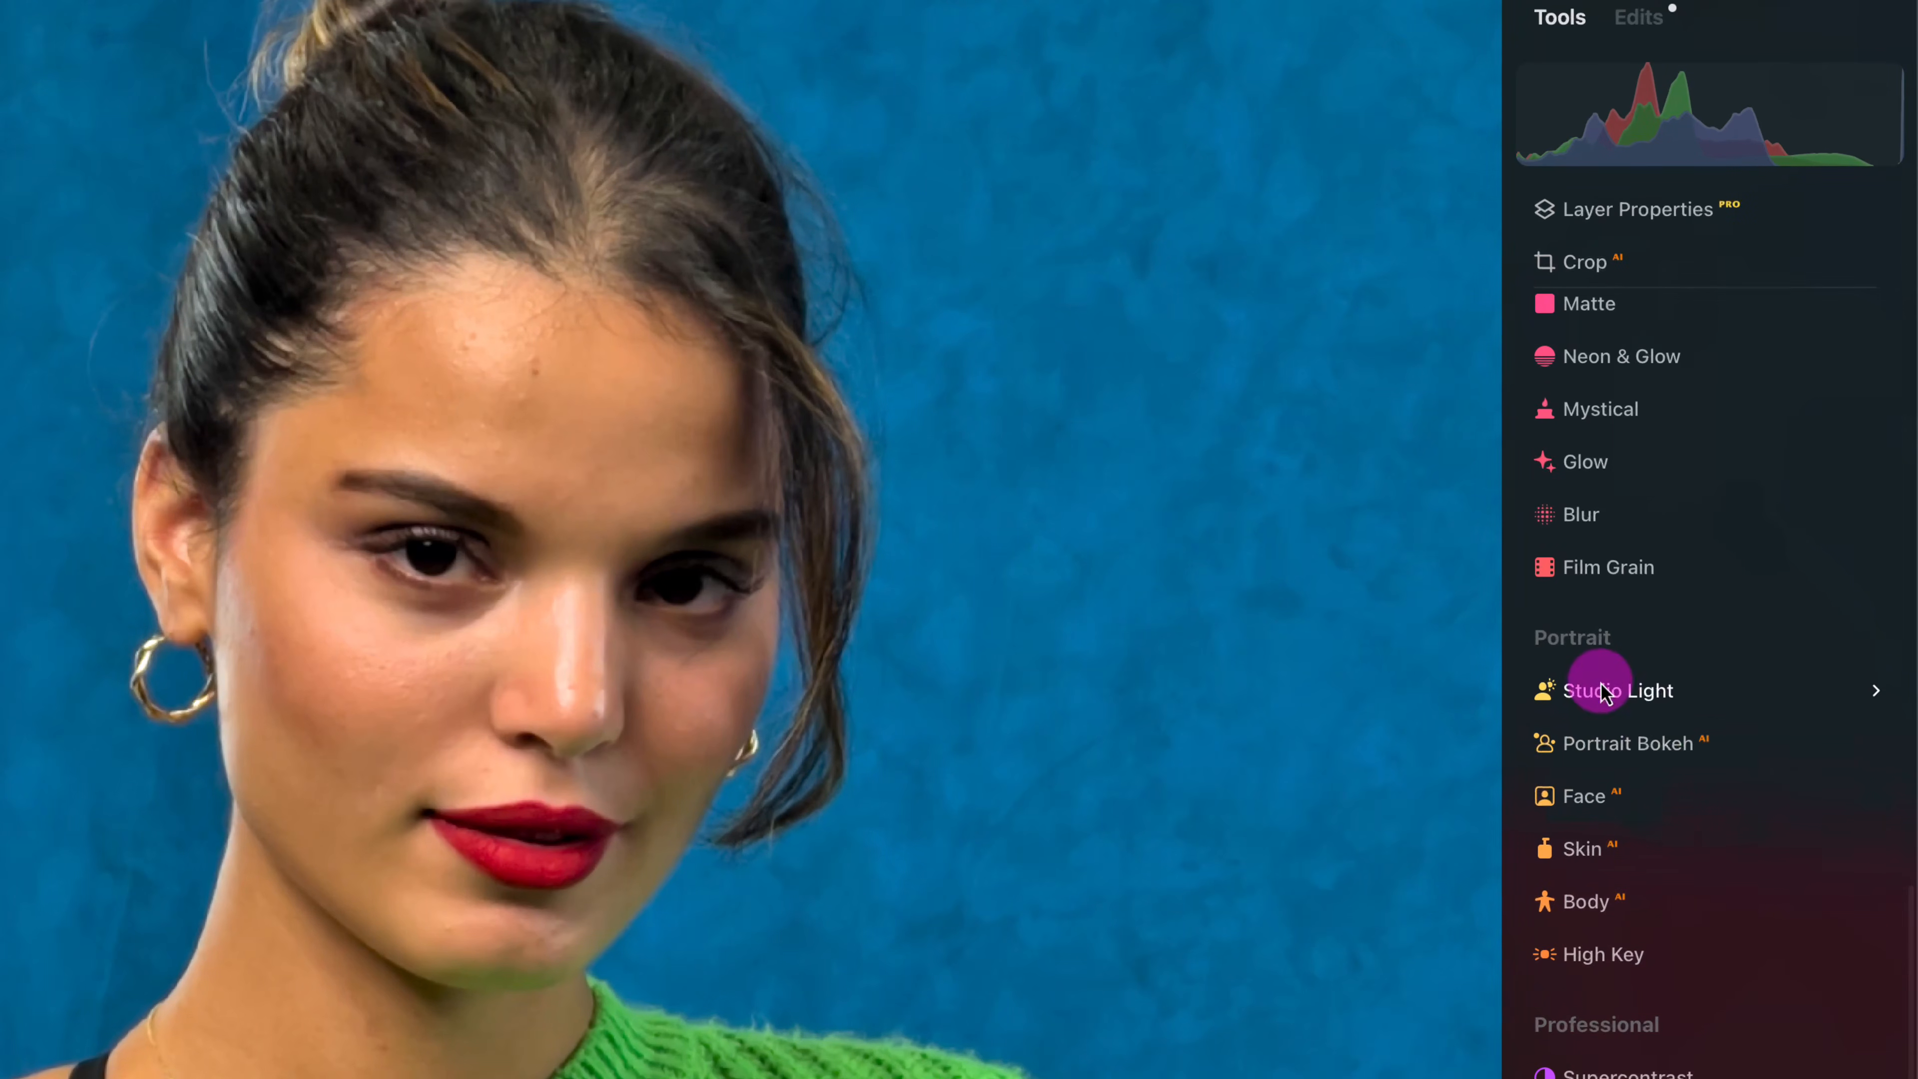
- In the Face tool, set Slim Face to 11, Eye Whitening to 66 and Eye Enhancer to 82
left_click(1713, 794)
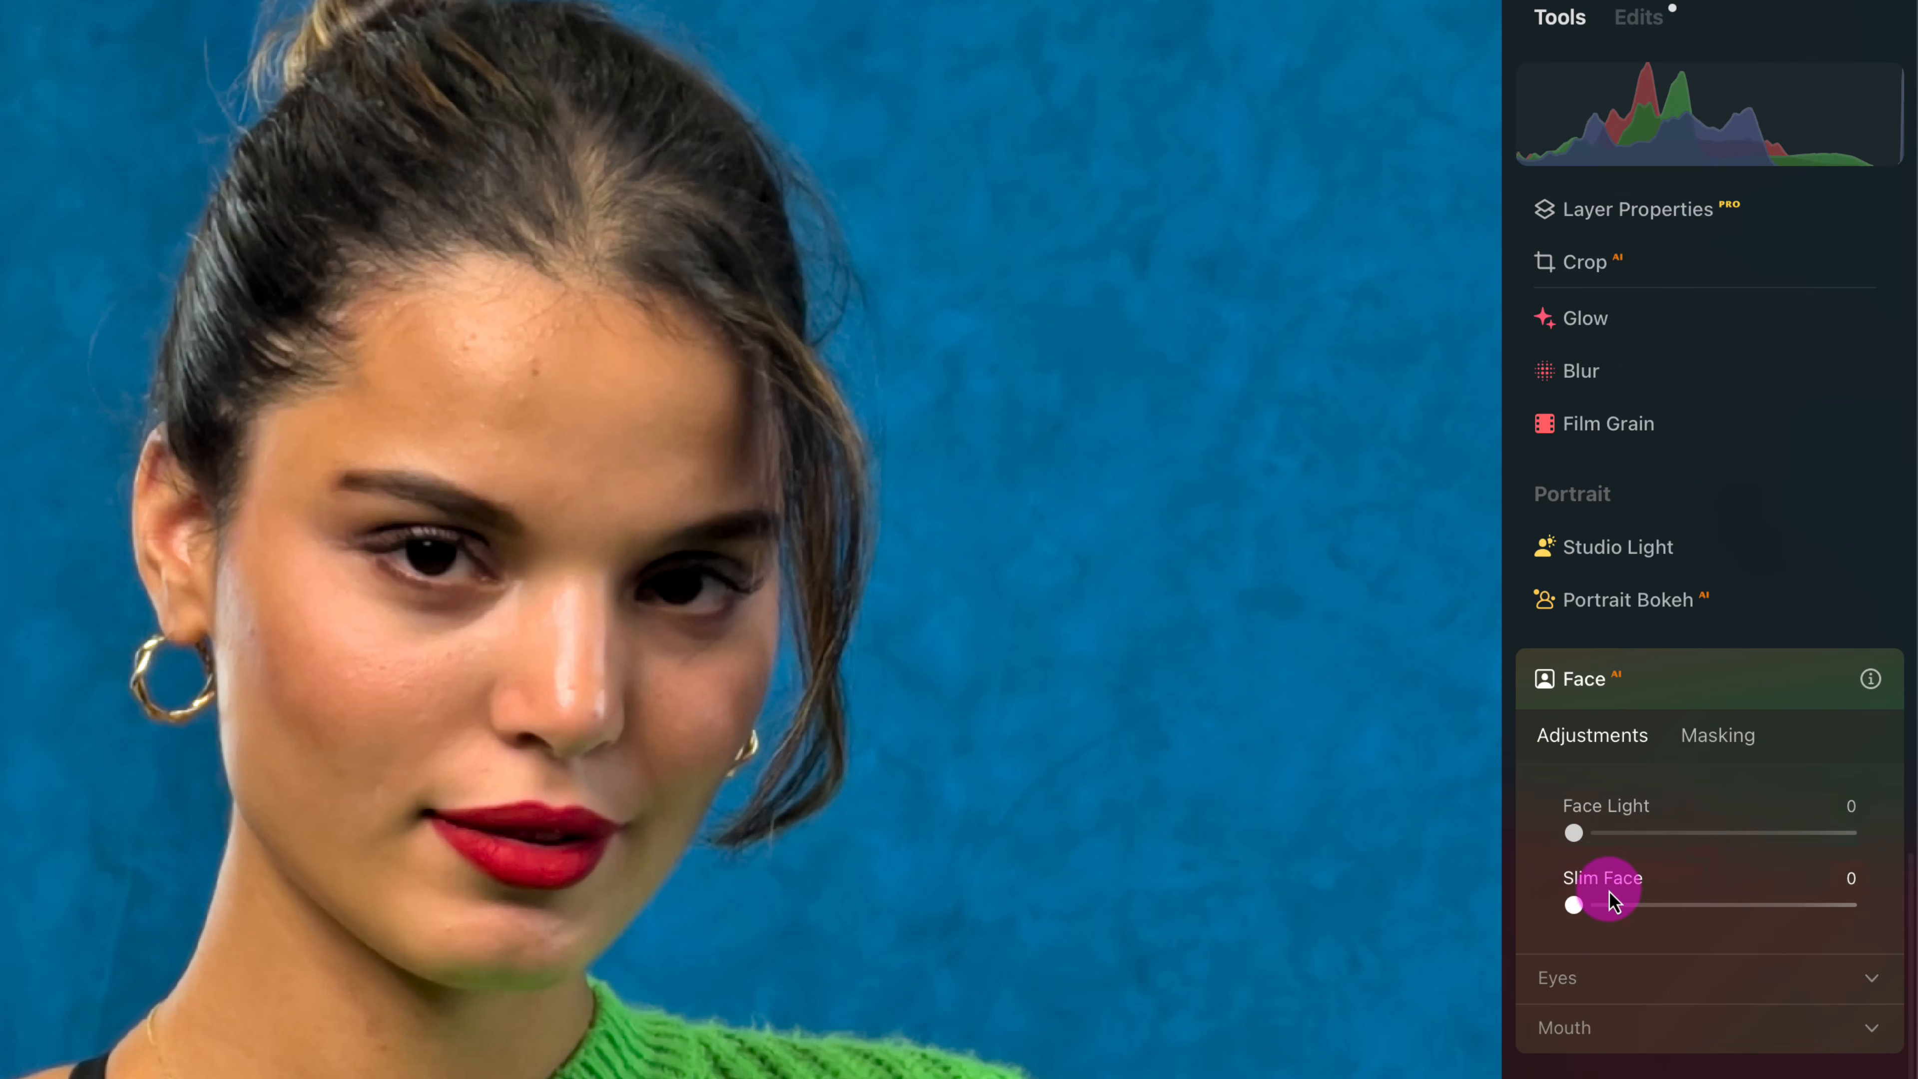
left_click_drag(1587, 910, 1607, 914)
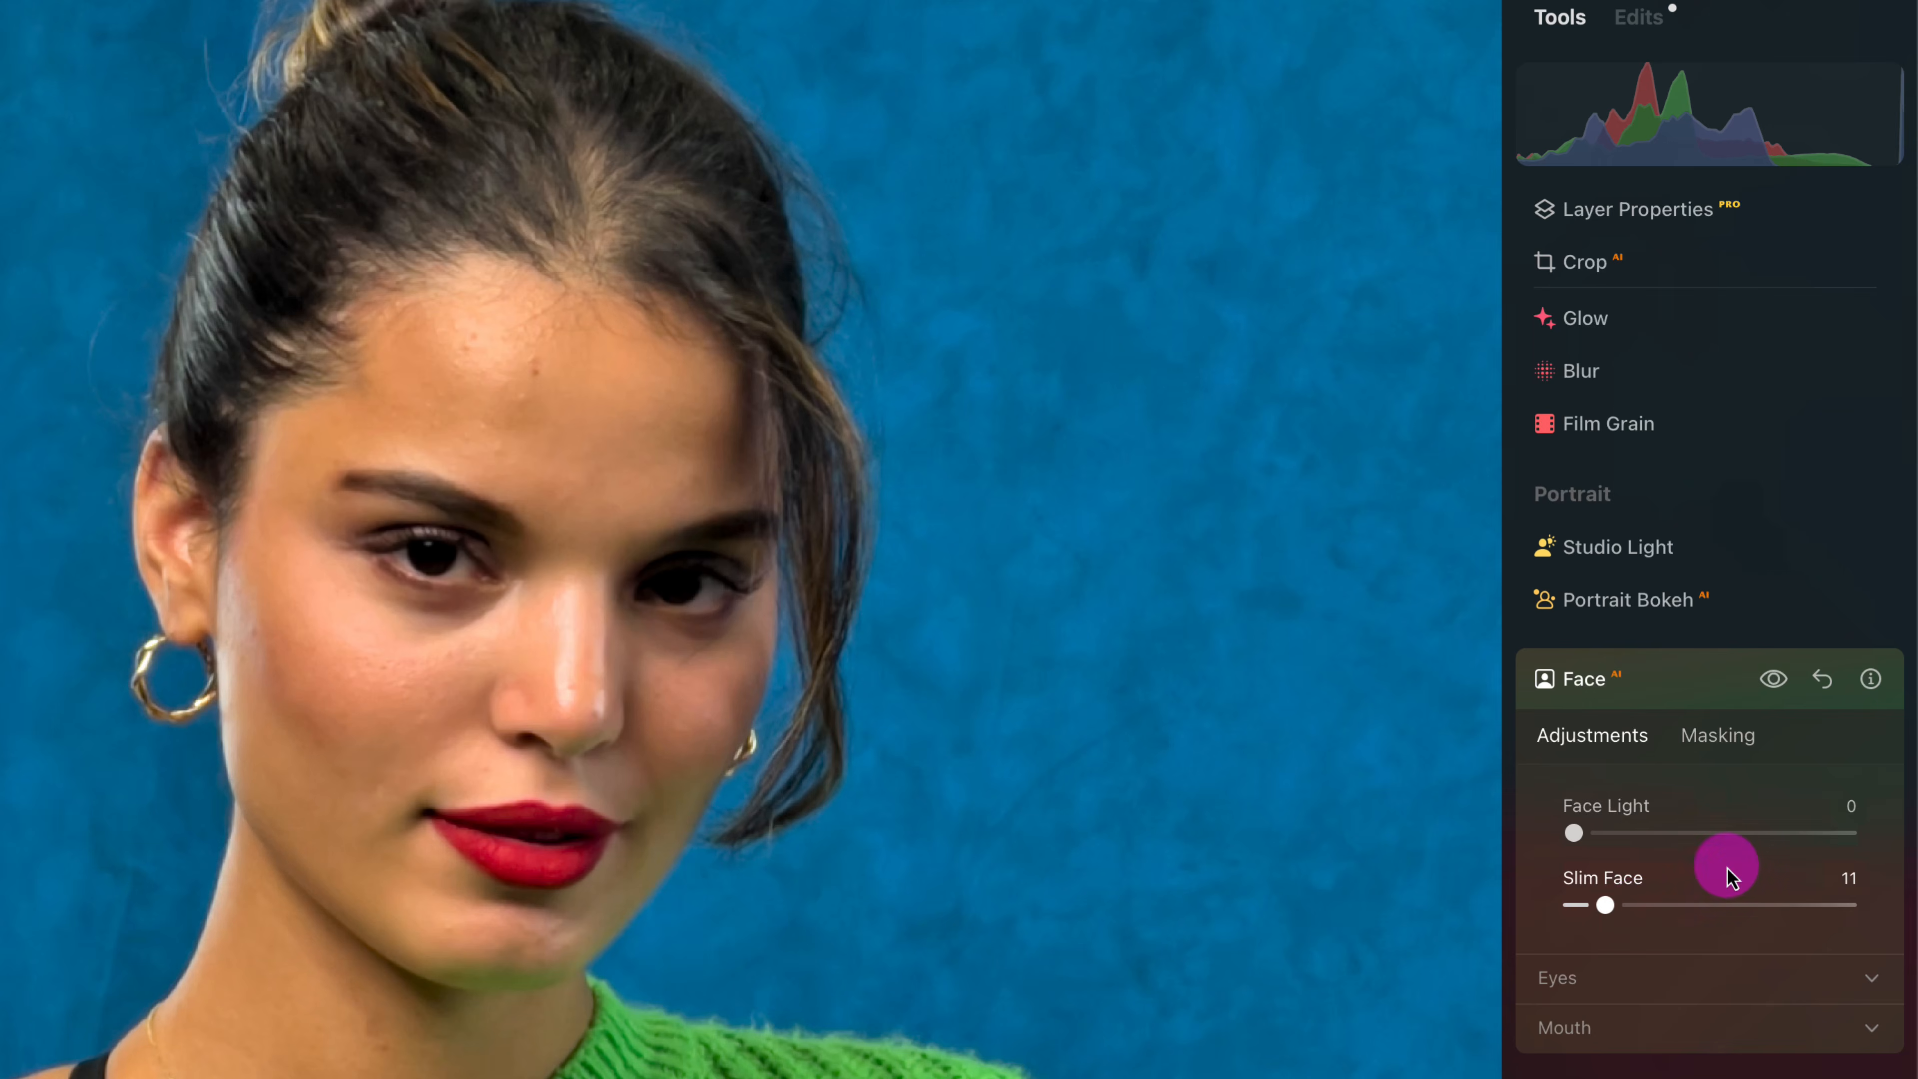
left_click(1737, 977)
scroll(1734, 878, "down", 1)
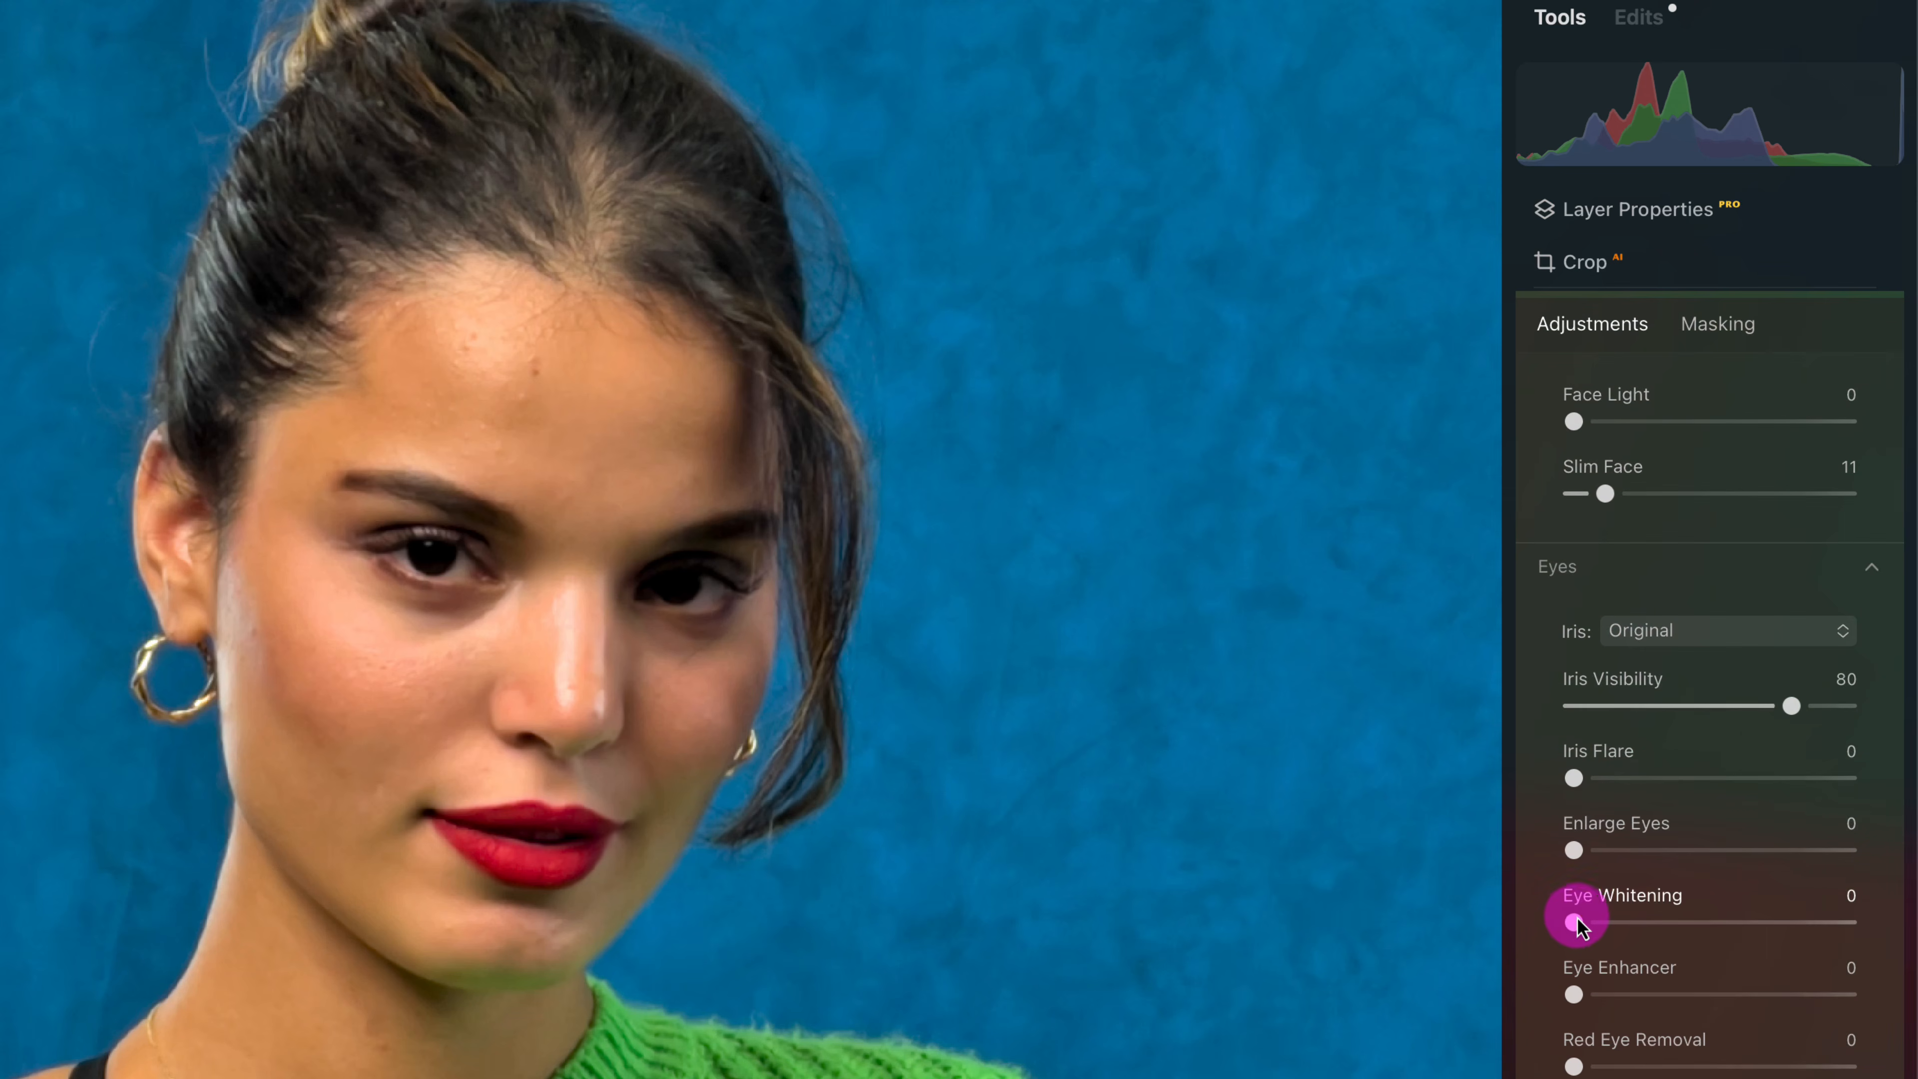
left_click_drag(1581, 925, 1758, 923)
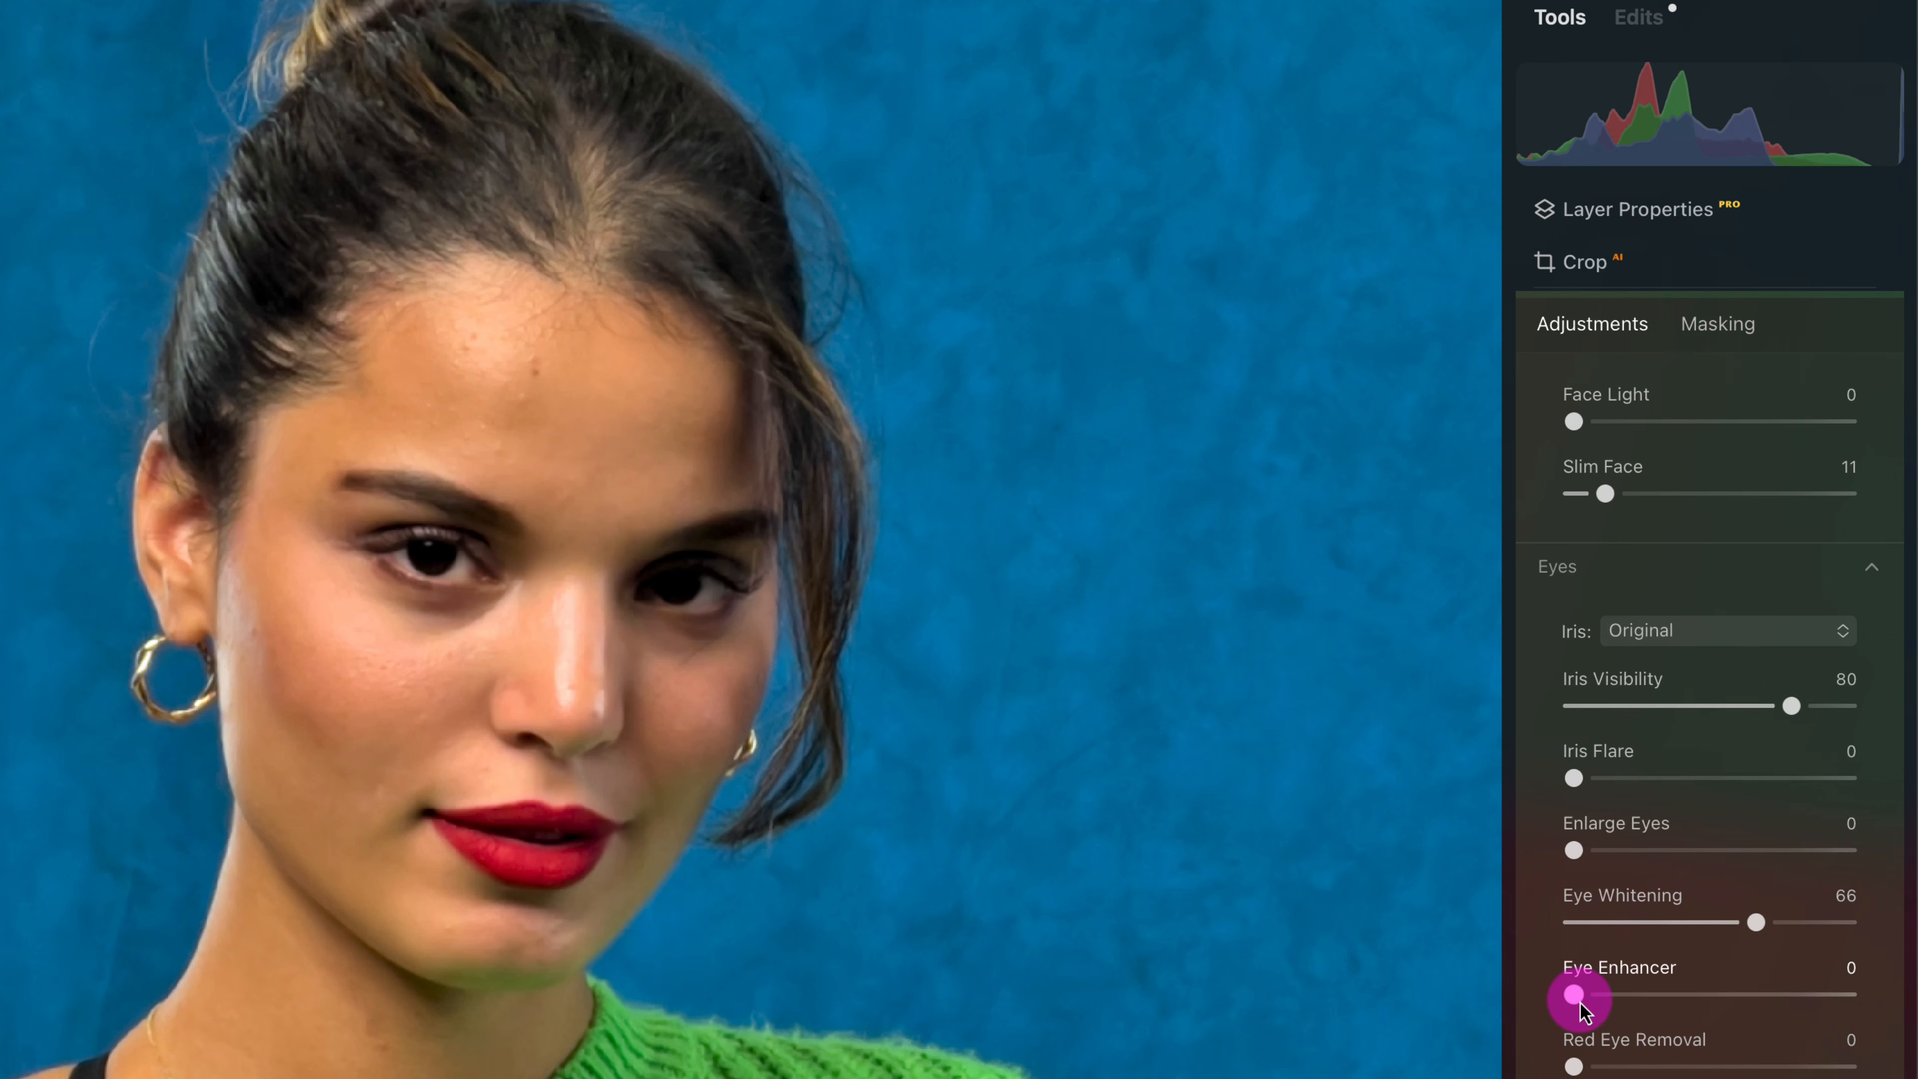
left_click_drag(1578, 1001, 1835, 1006)
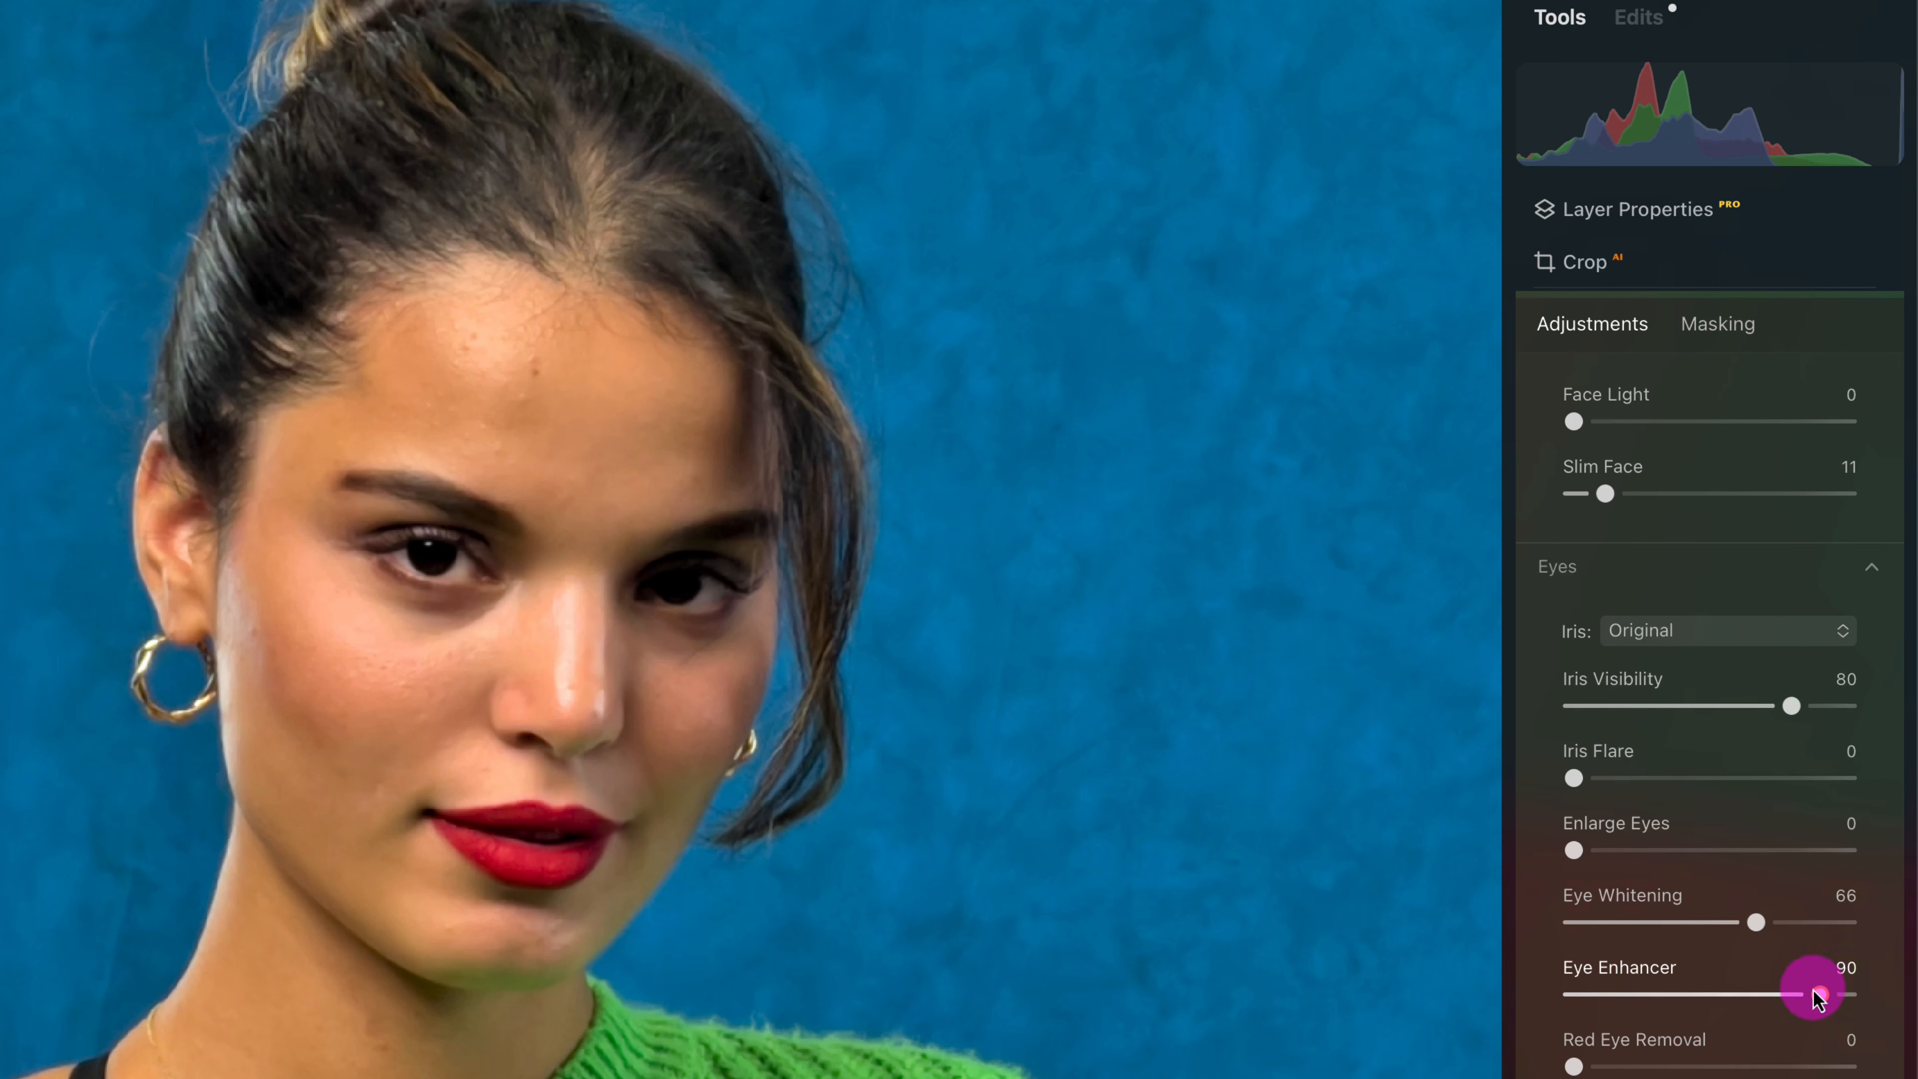
left_click_drag(1815, 998, 1796, 994)
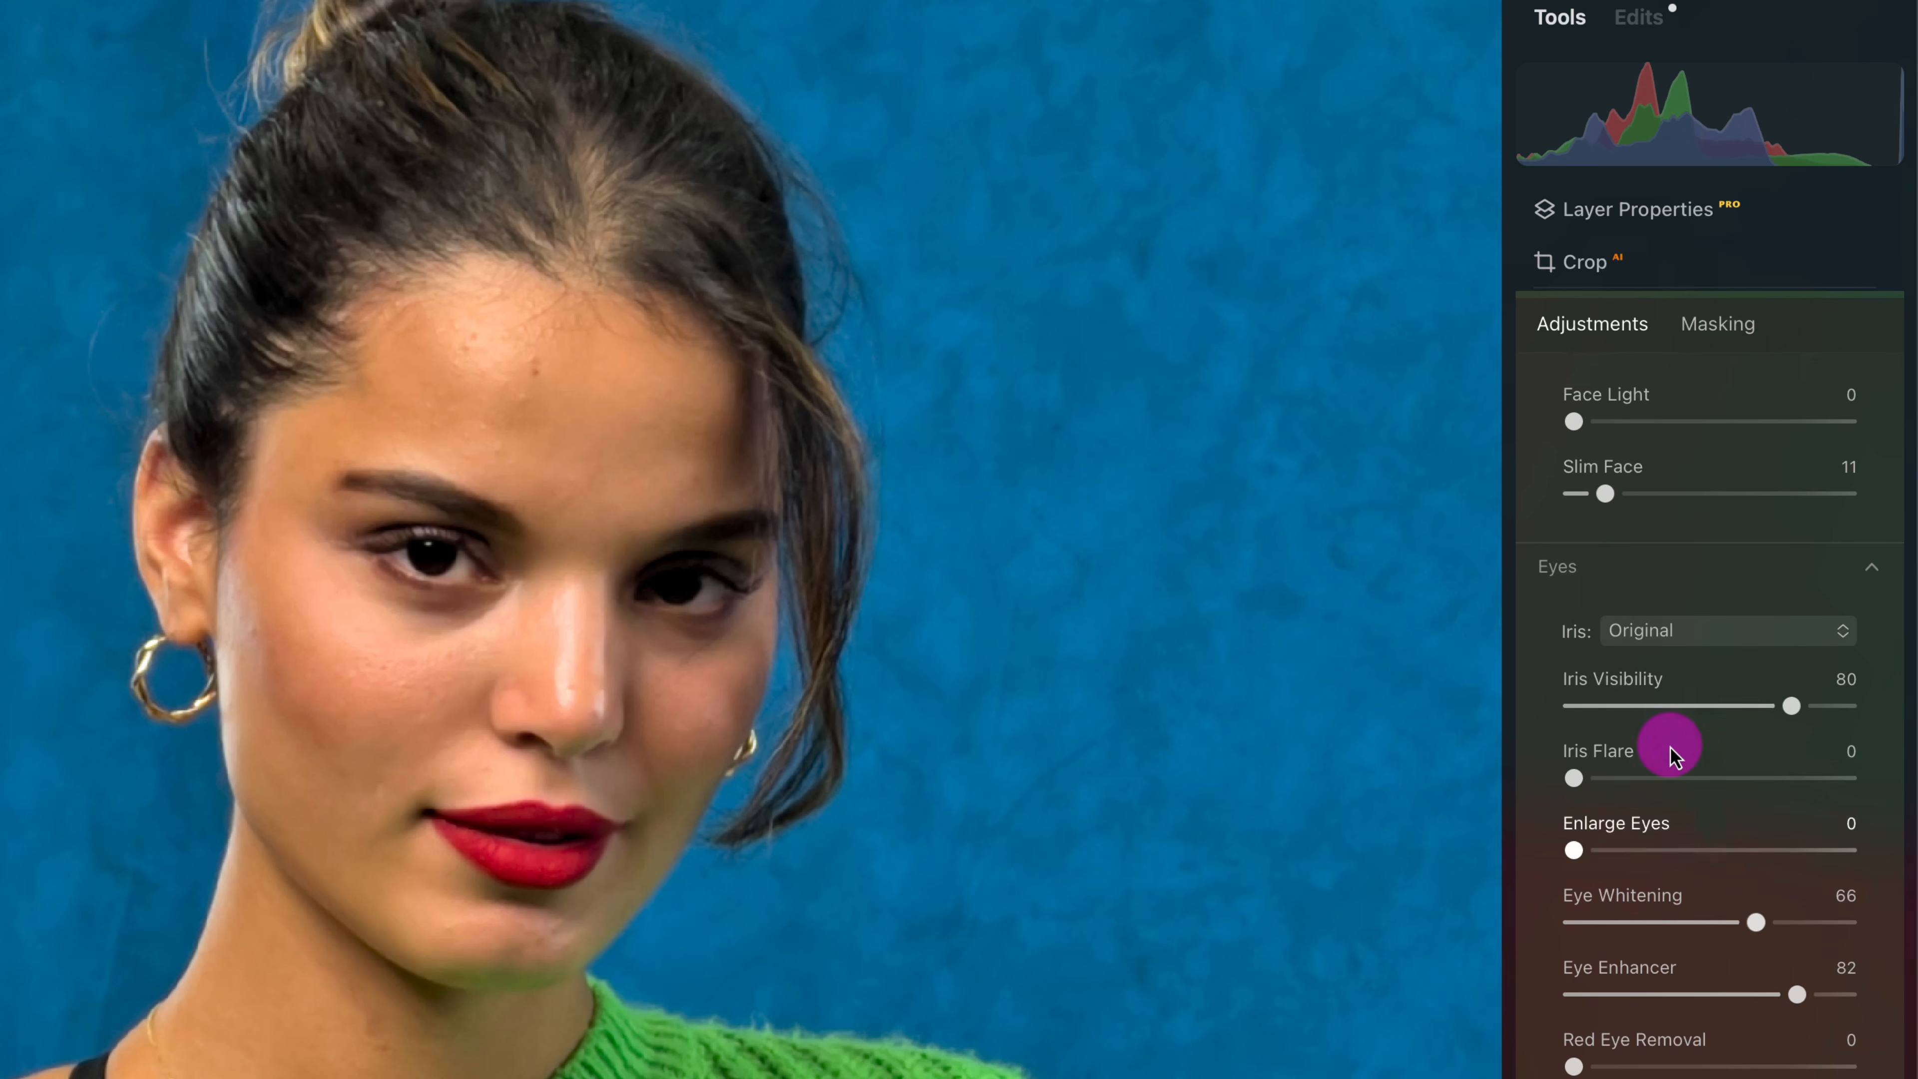
- Try the Honey iris color on the woman's eyes and switch the iris back to Original
left_click(1679, 635)
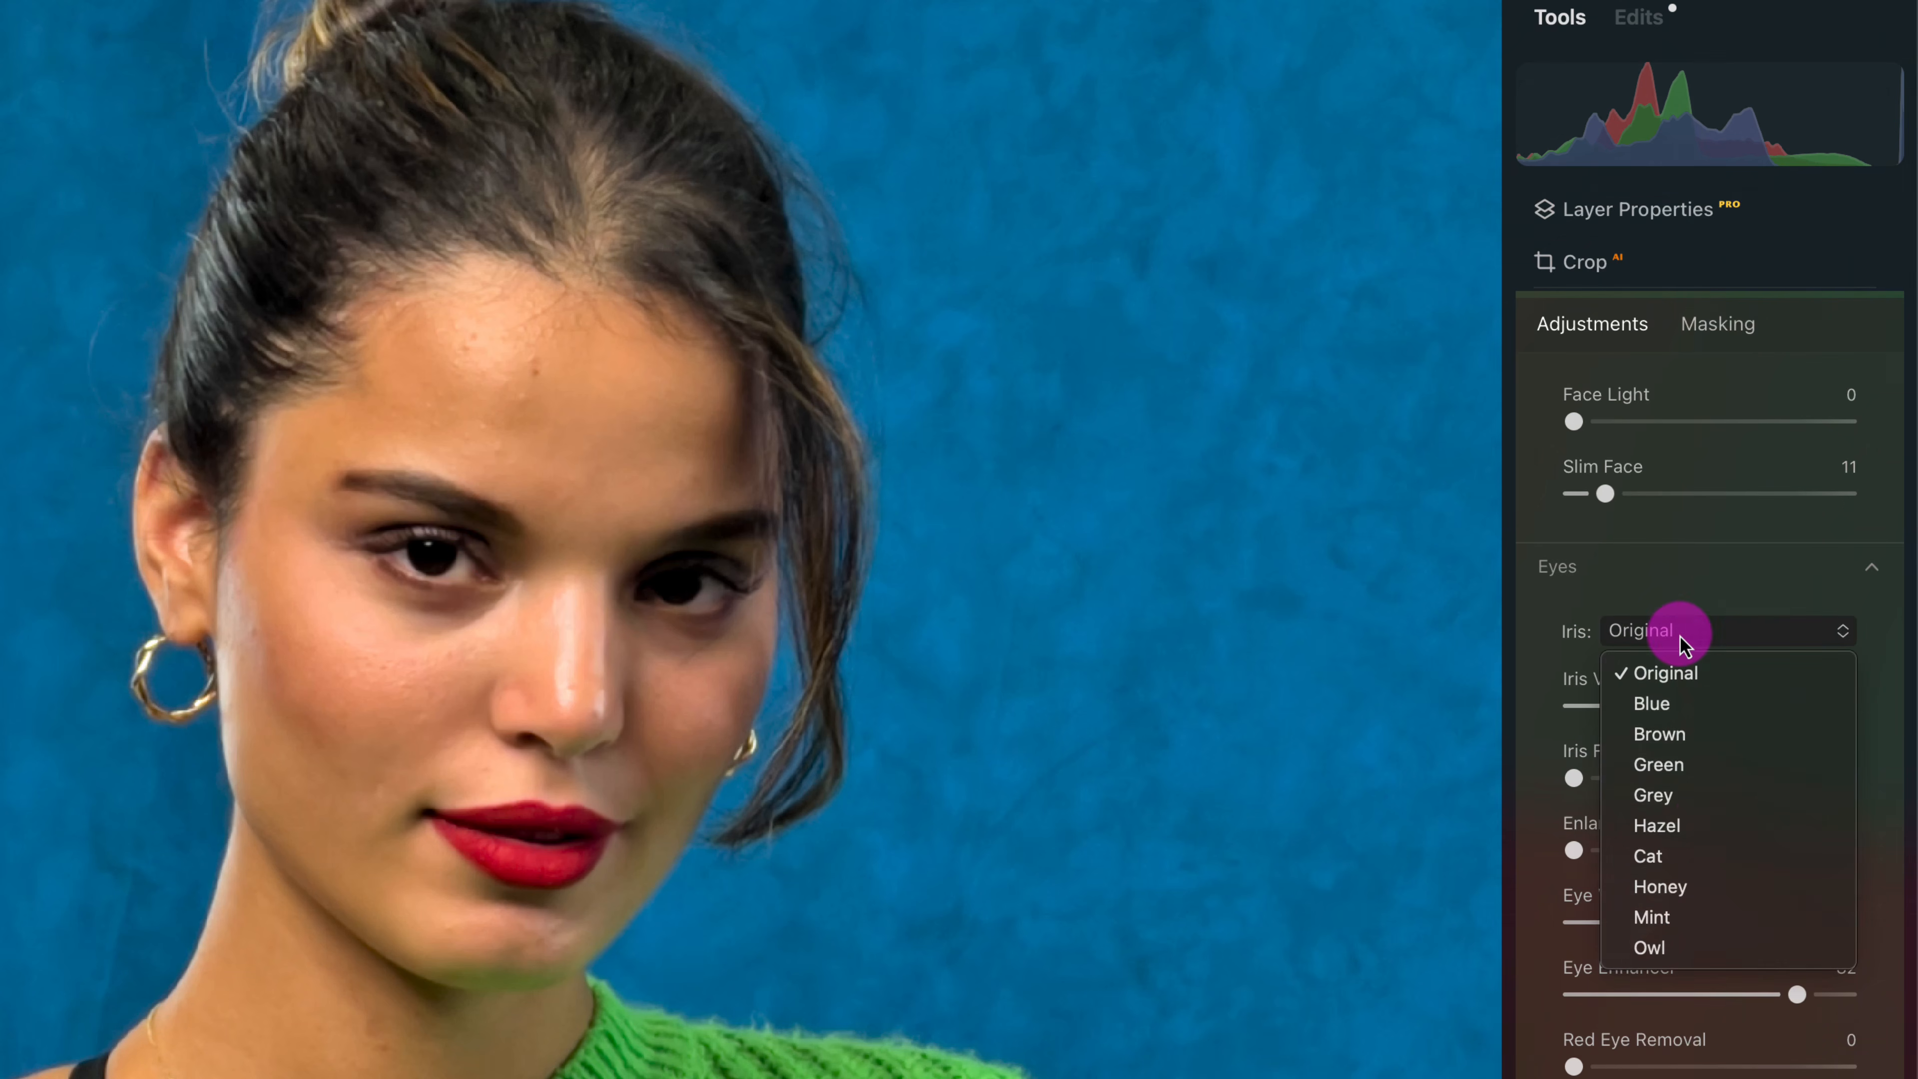
left_click(1710, 890)
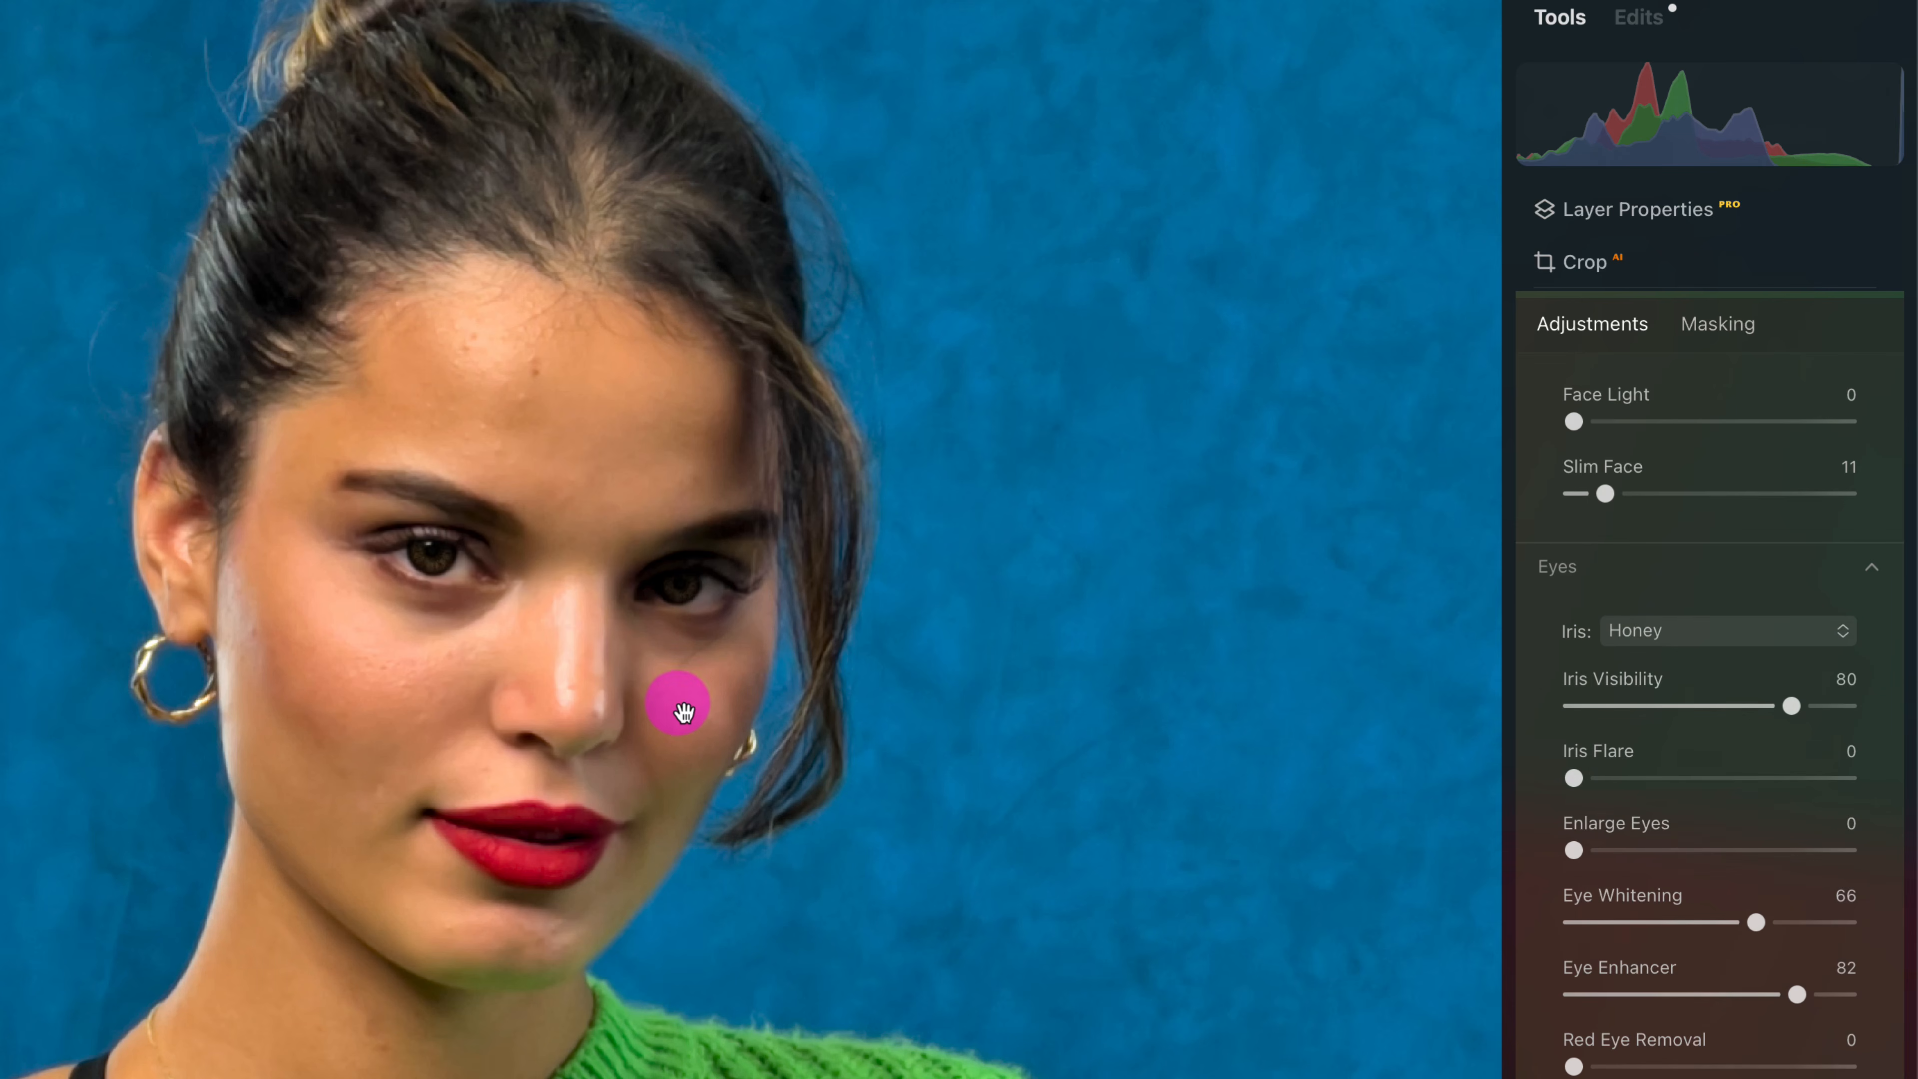
left_click(1674, 634)
left_click(1748, 676)
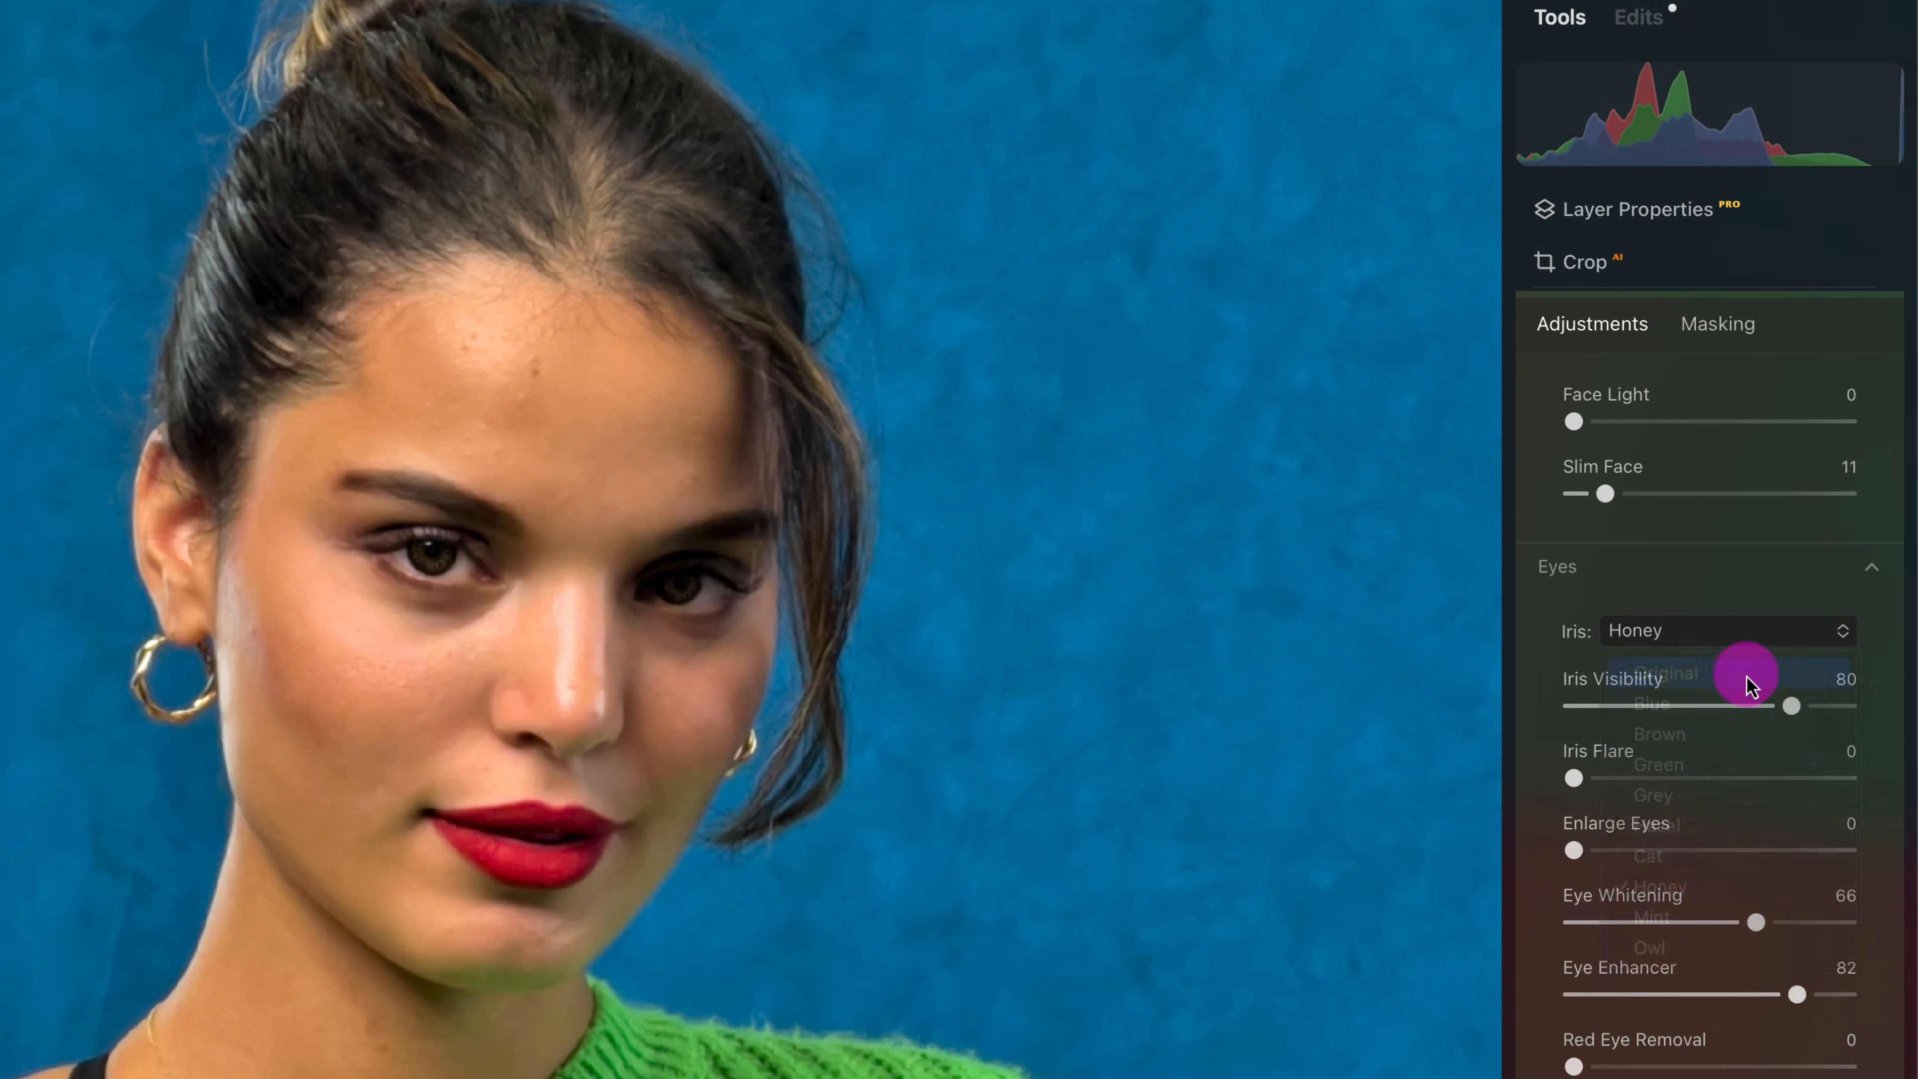
- Set Dark Circles Removal to 100 and compare the portrait with and without the Face adjustments
scroll(1759, 698, "down", 2)
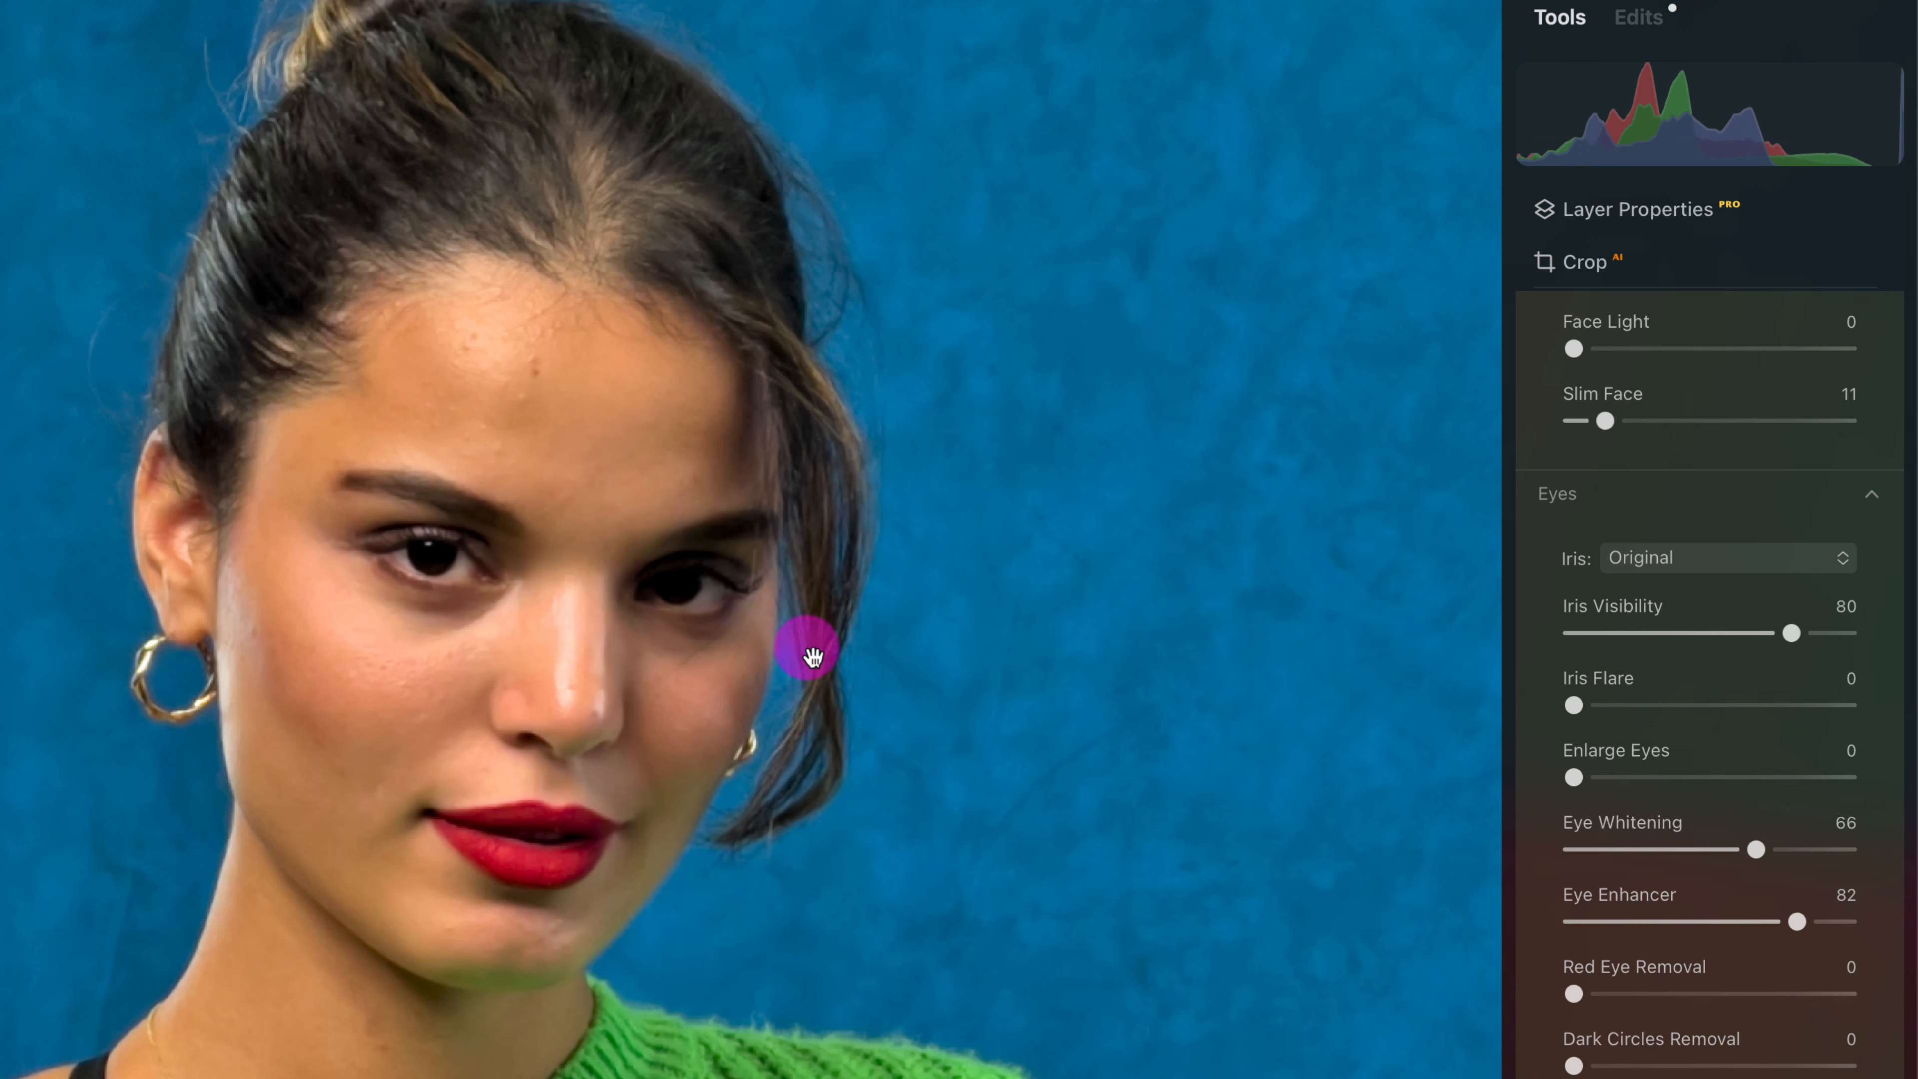
left_click_drag(1576, 1066, 1898, 1065)
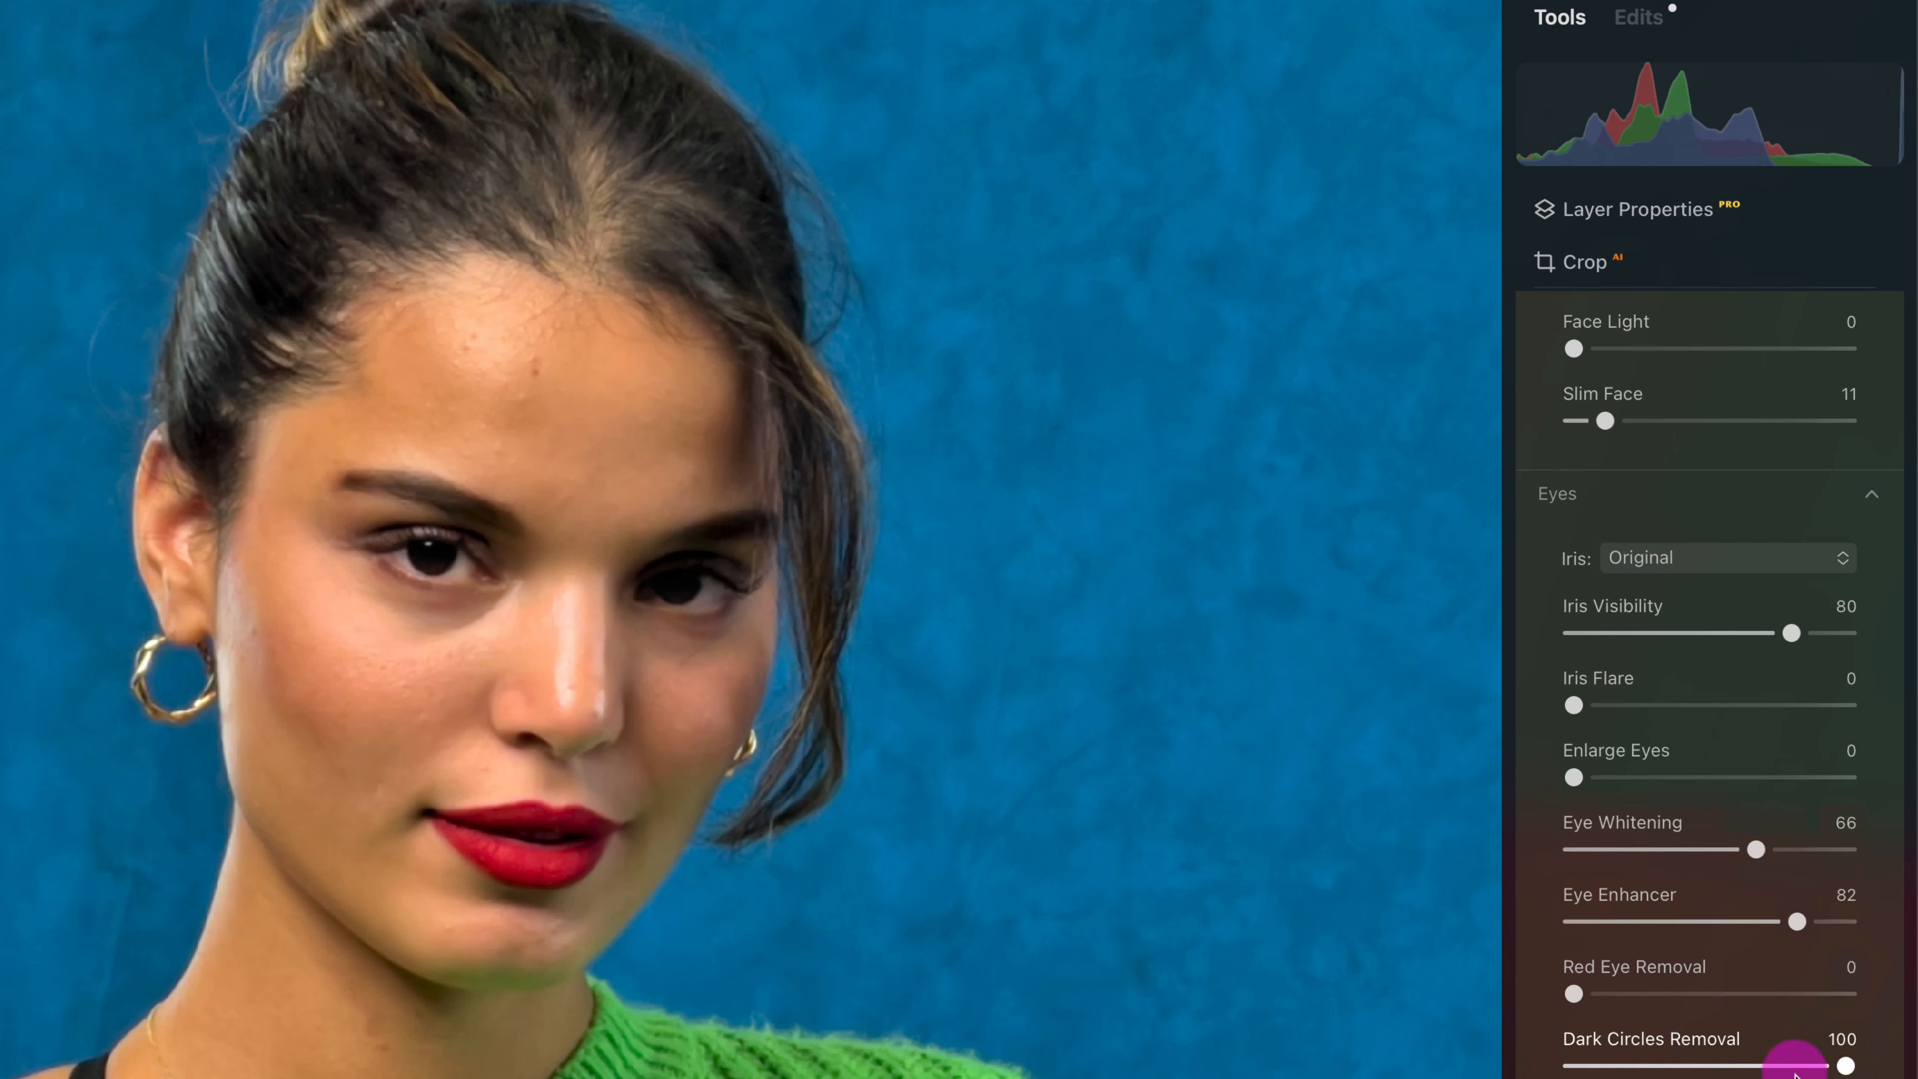
scroll(1712, 937, "up", 3)
scroll(1712, 937, "up", 3)
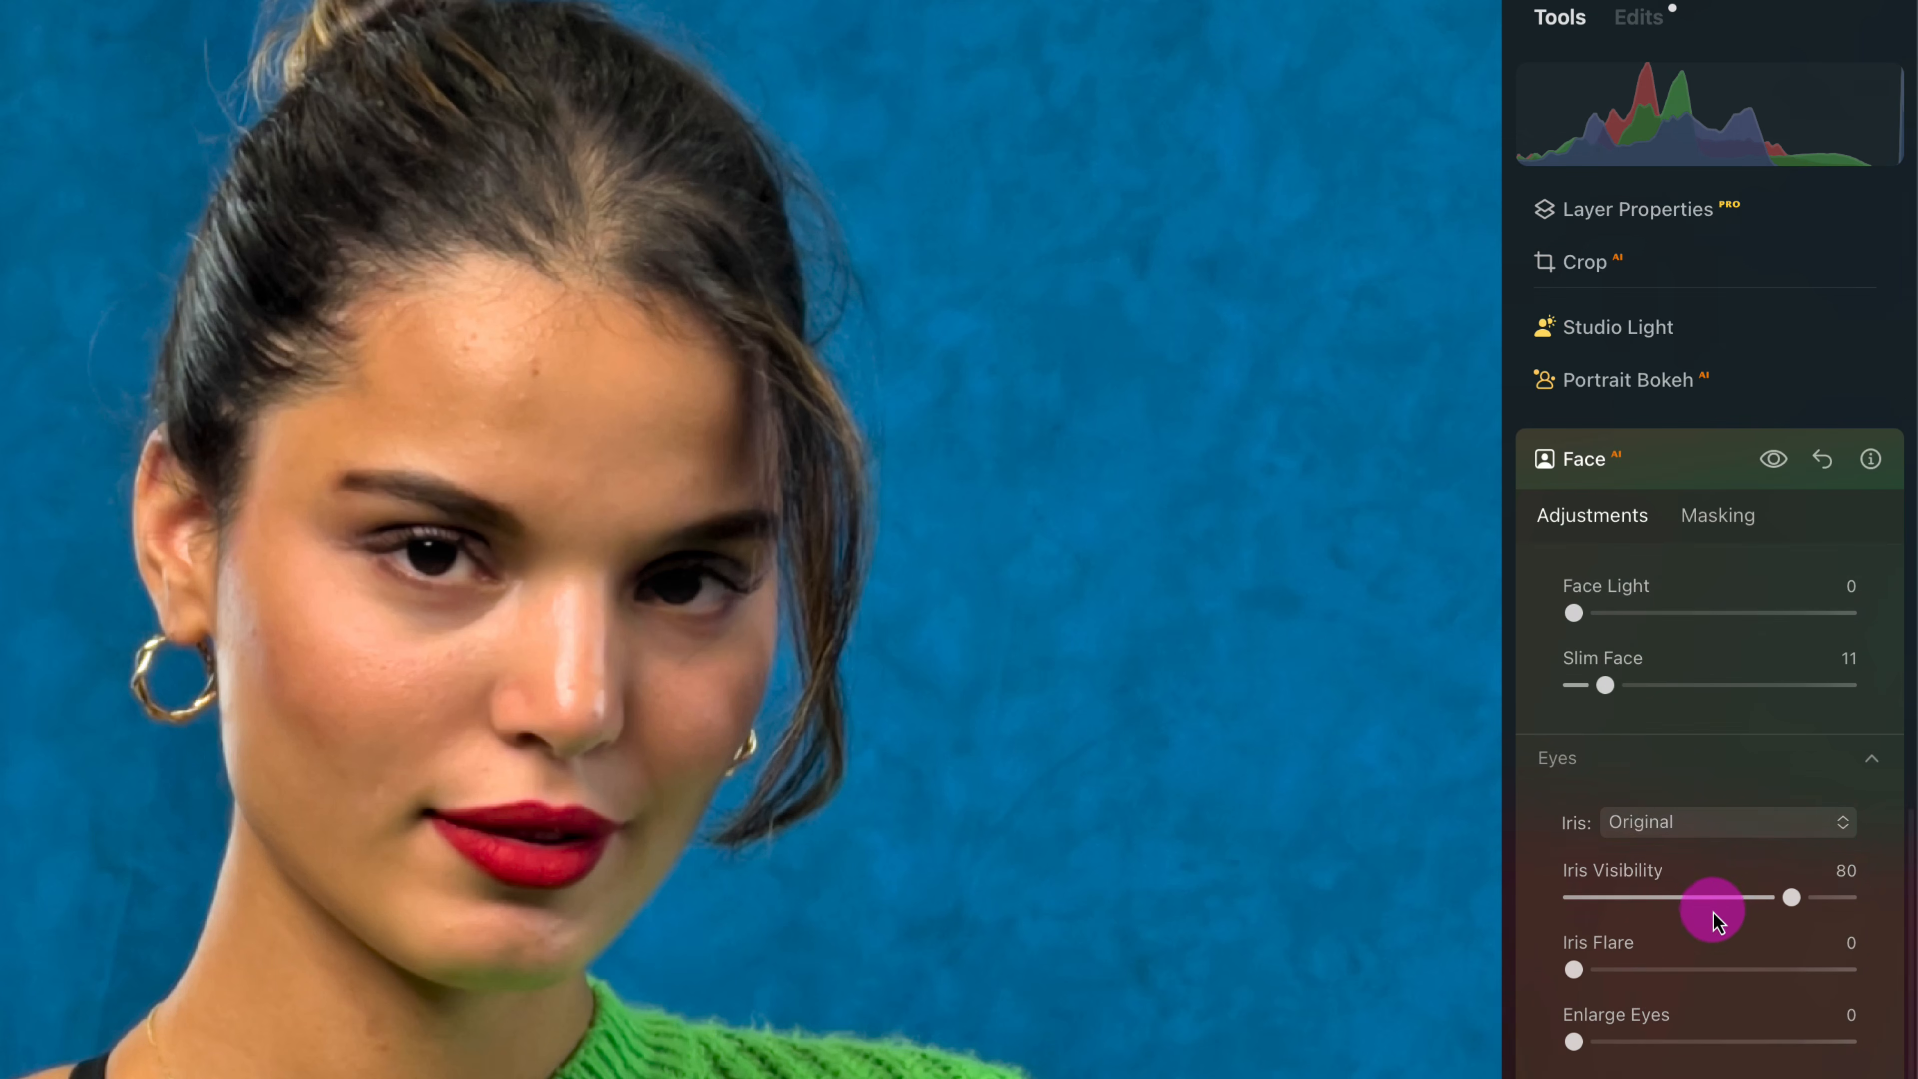
left_click(1775, 461)
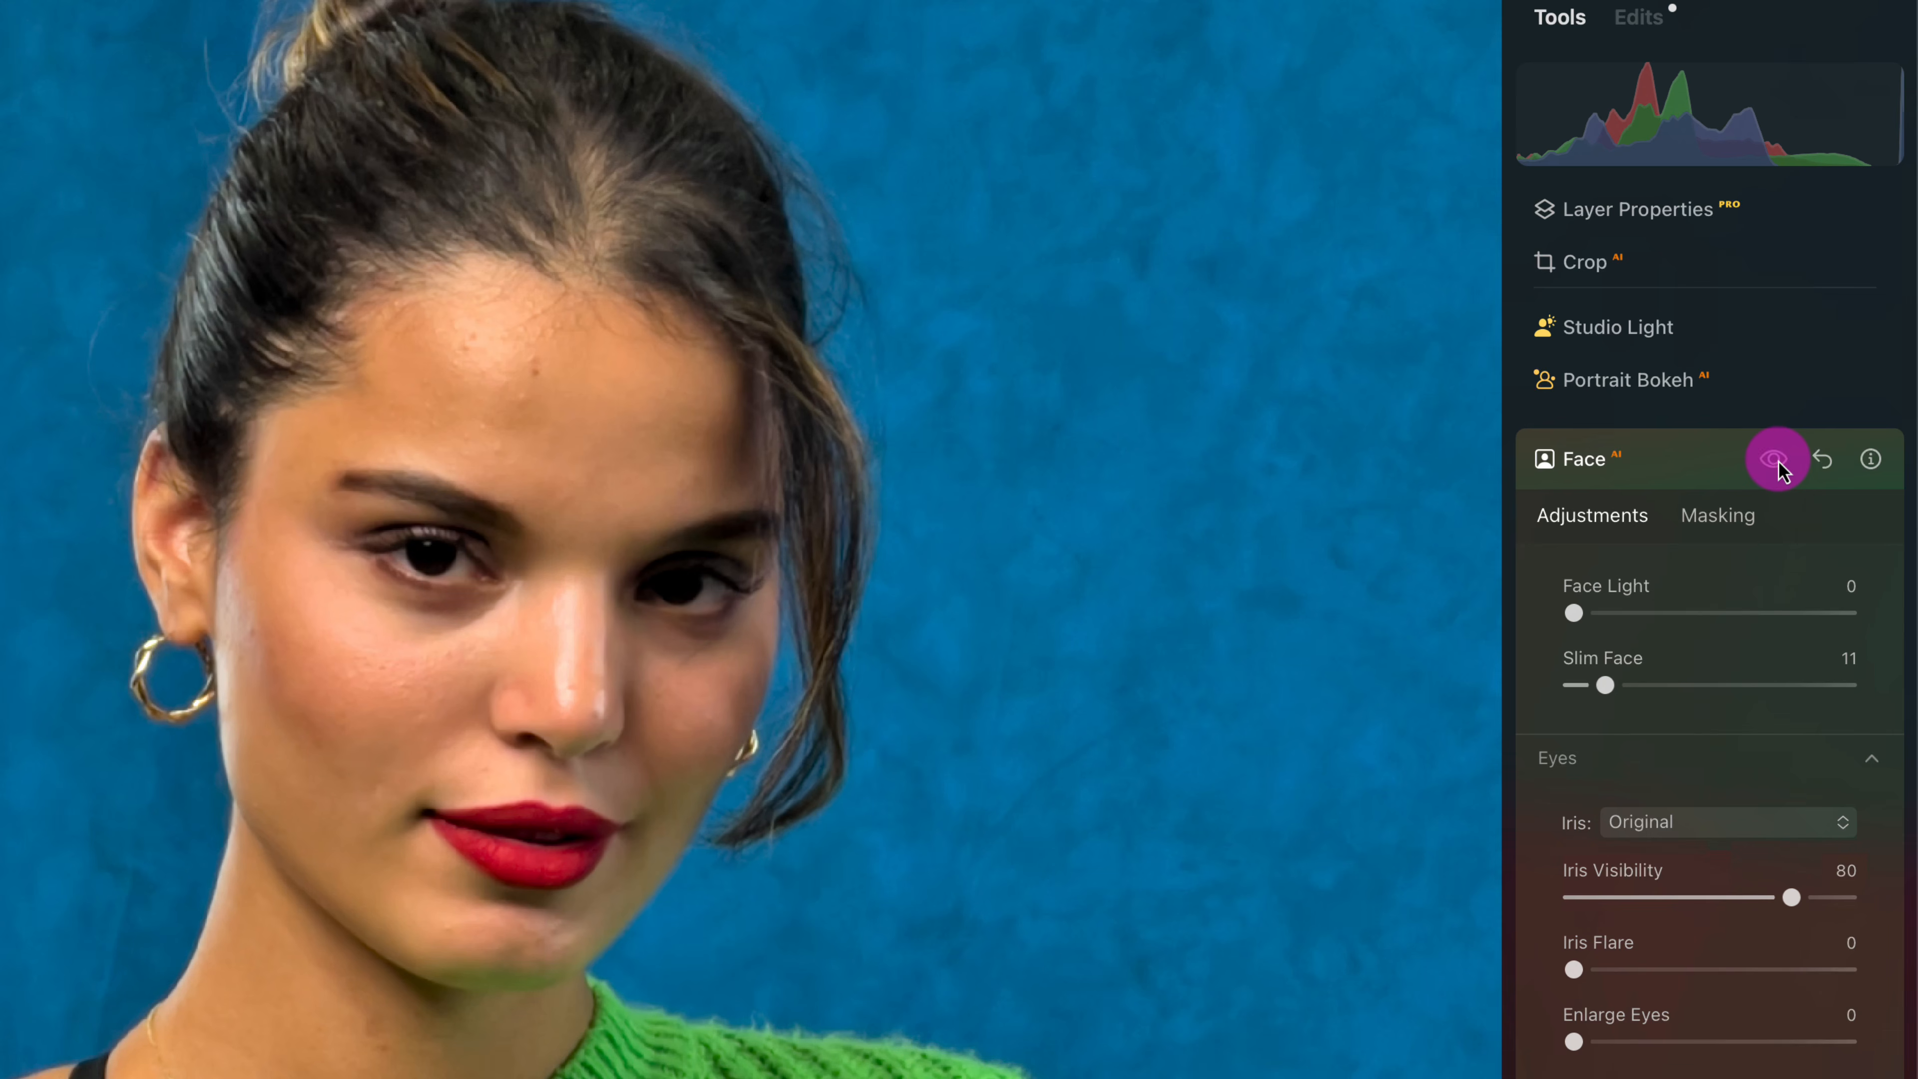
left_click(1775, 461)
left_click(1775, 461)
left_click(1775, 461)
left_click(1774, 461)
left_click(1775, 461)
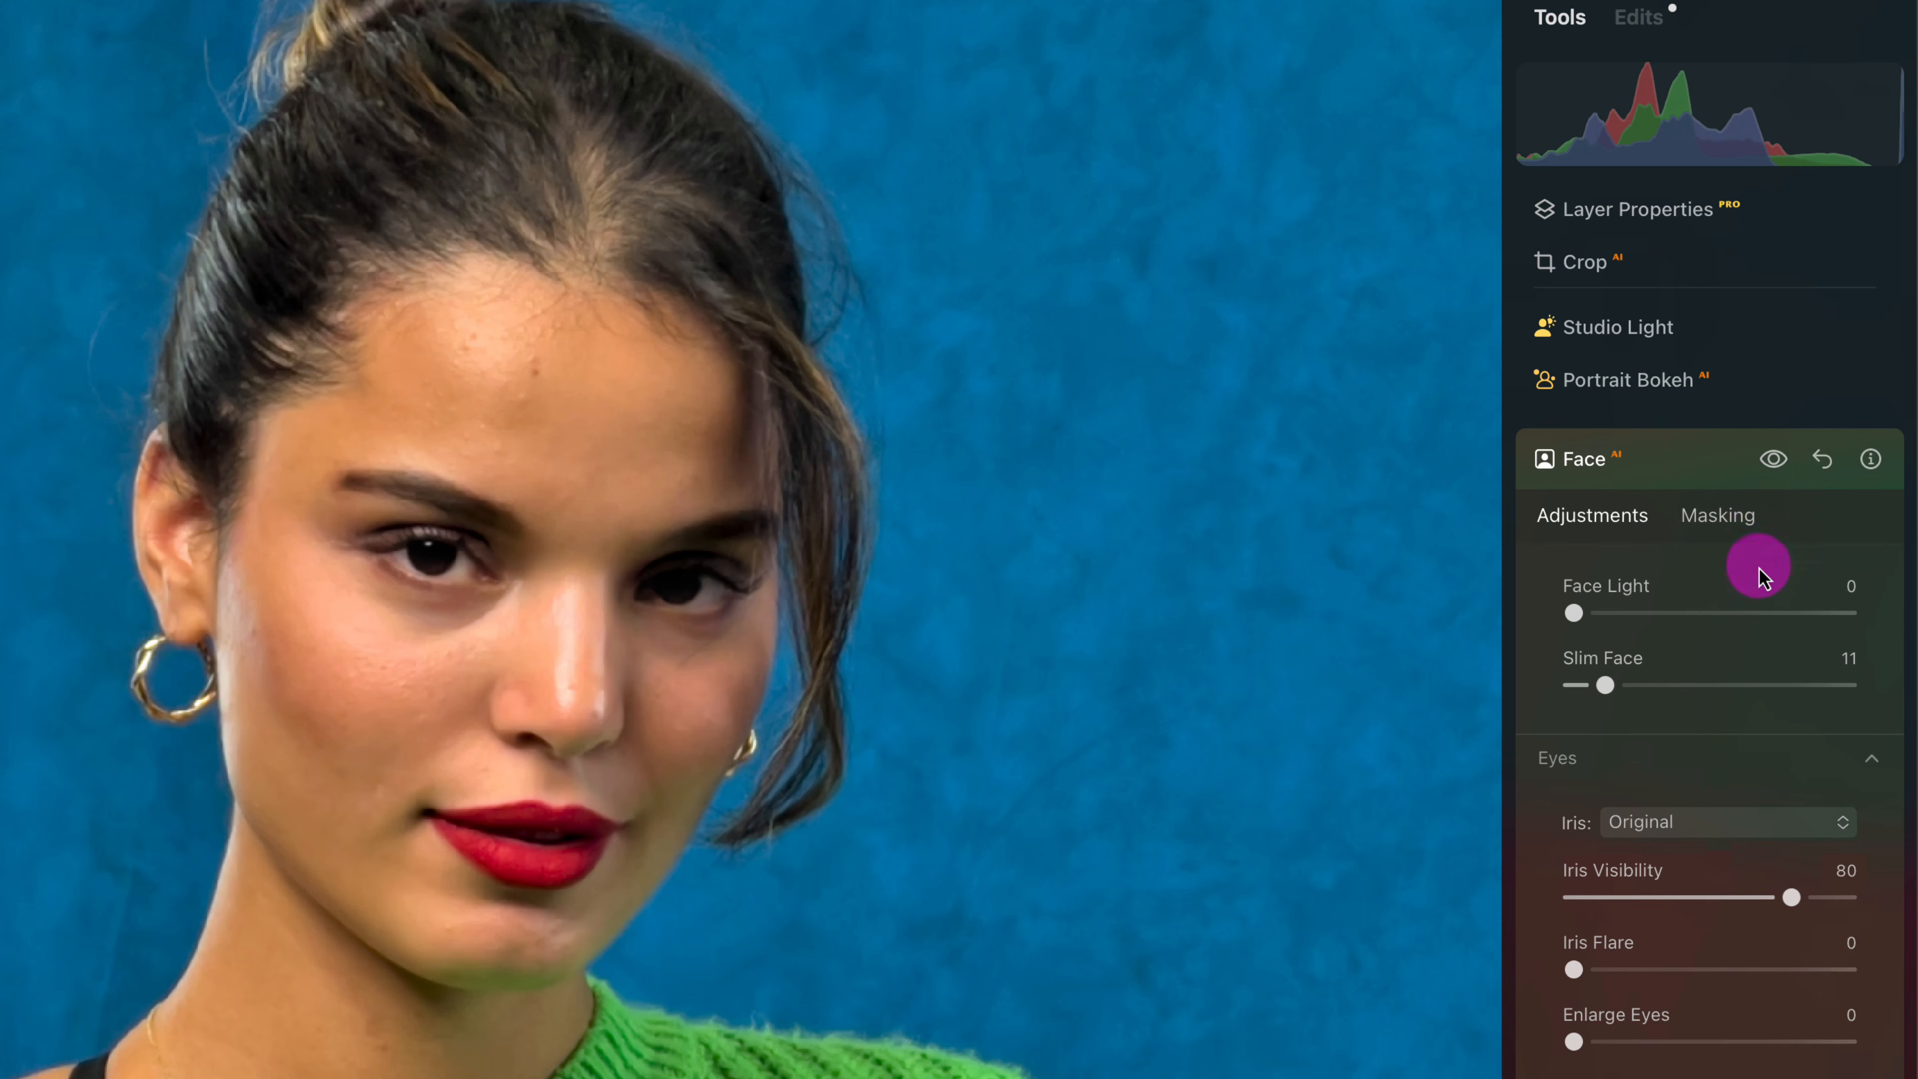
- In the Skin tool, set Amount to 50 and enable Skin Defects Removal
scroll(1756, 570, "down", 2)
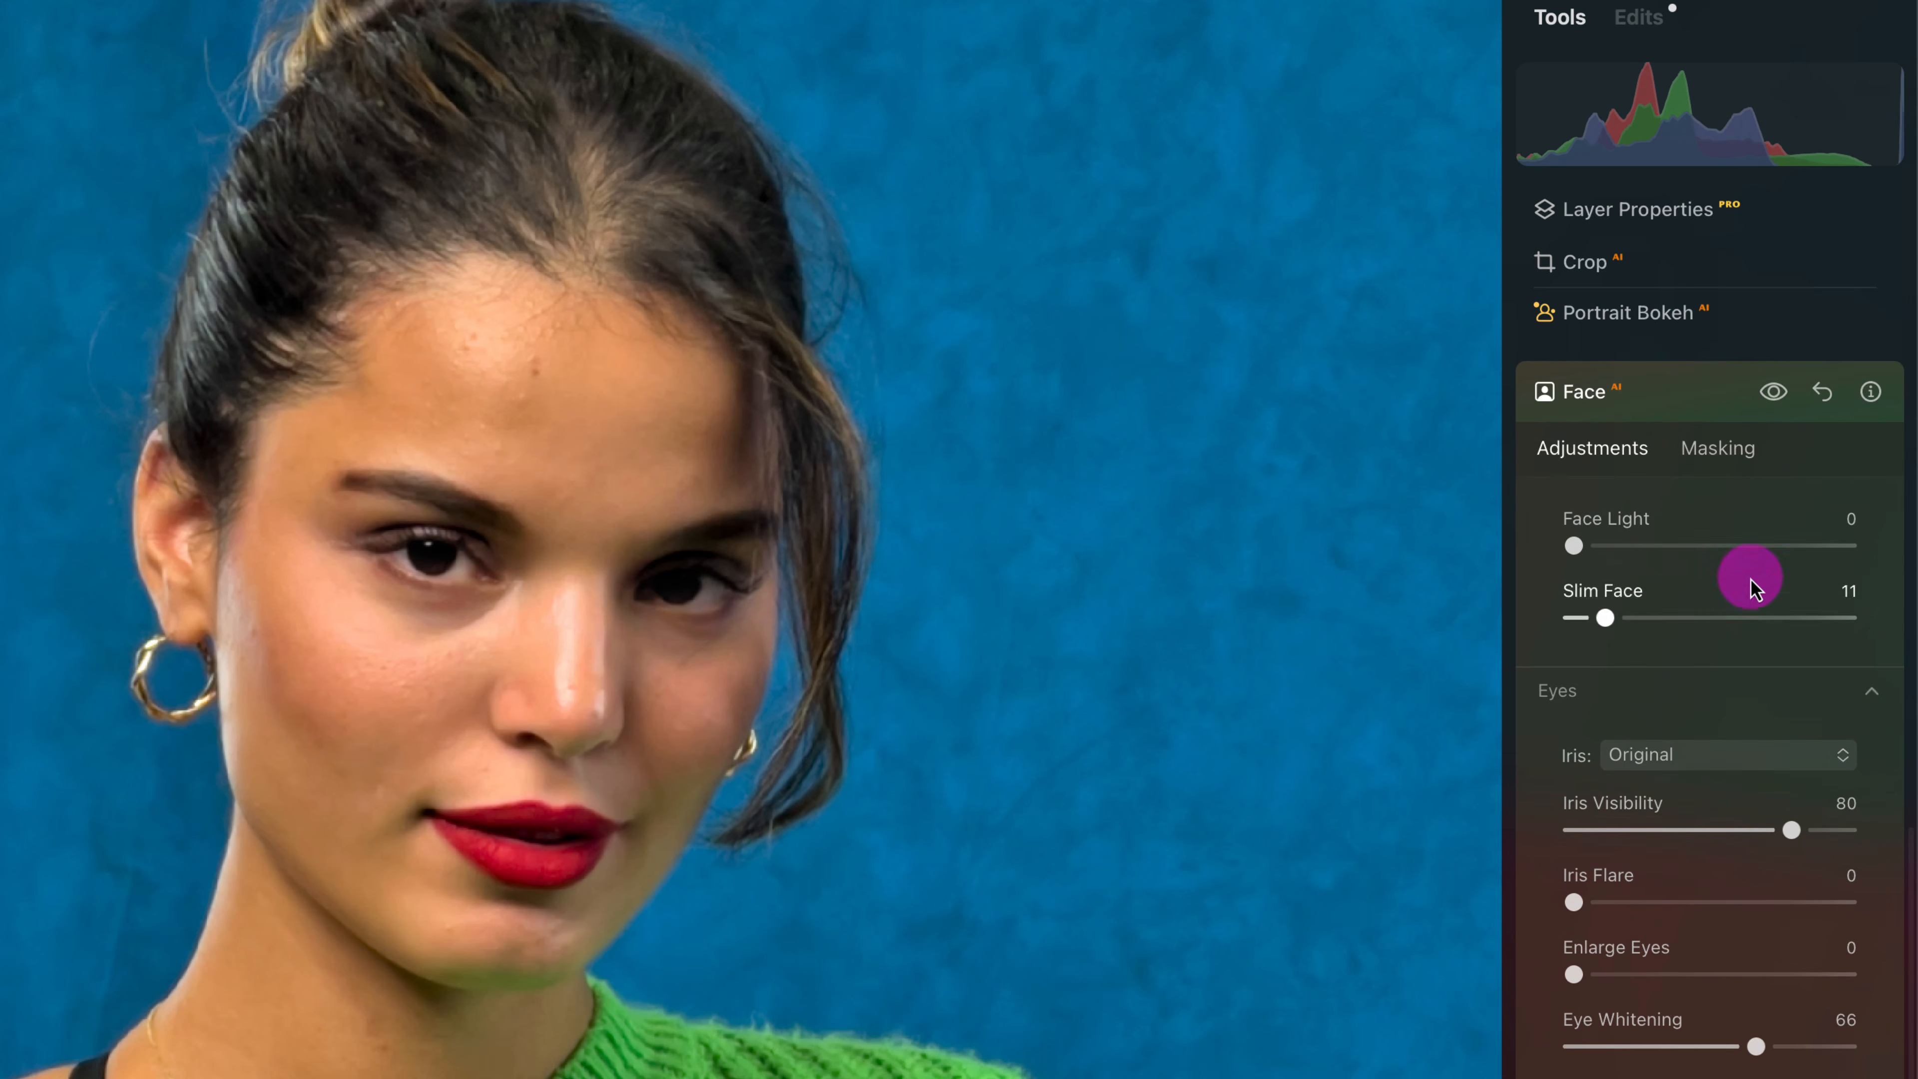
left_click(1701, 399)
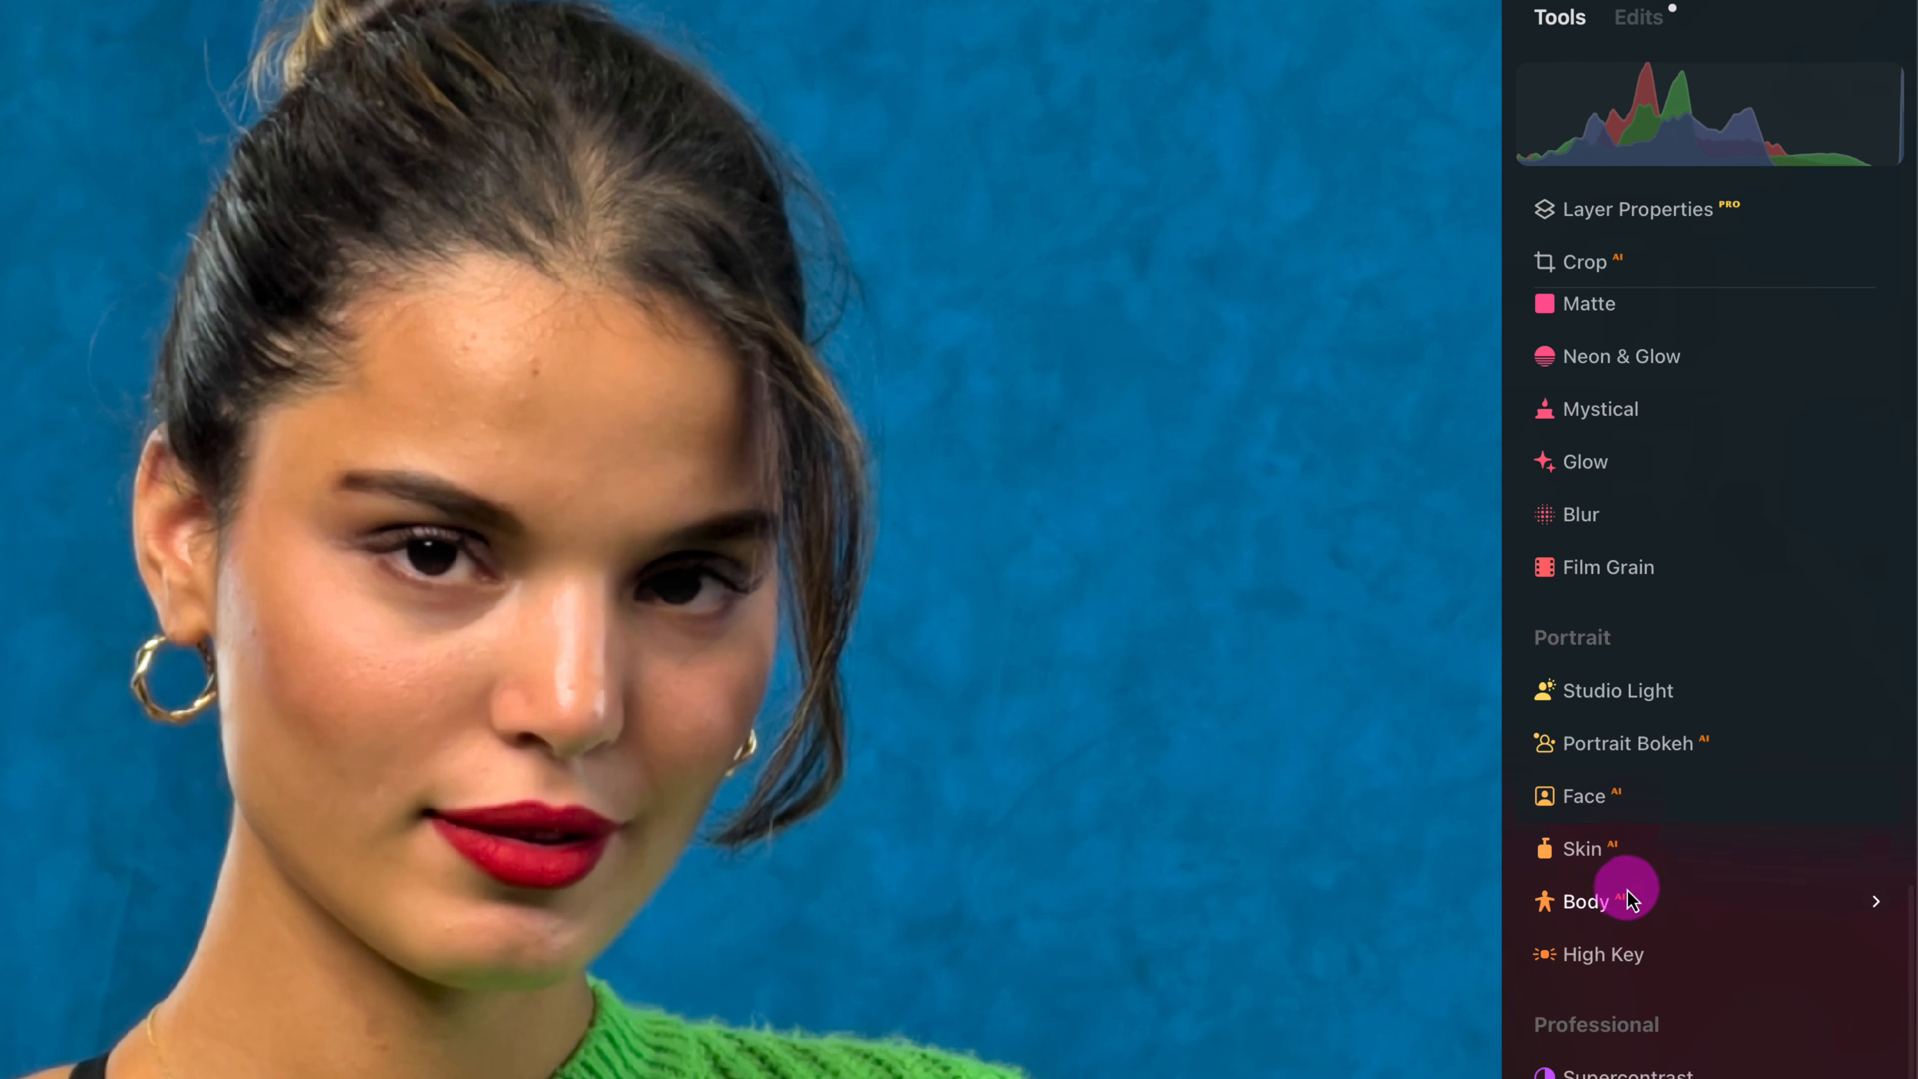
left_click(1778, 856)
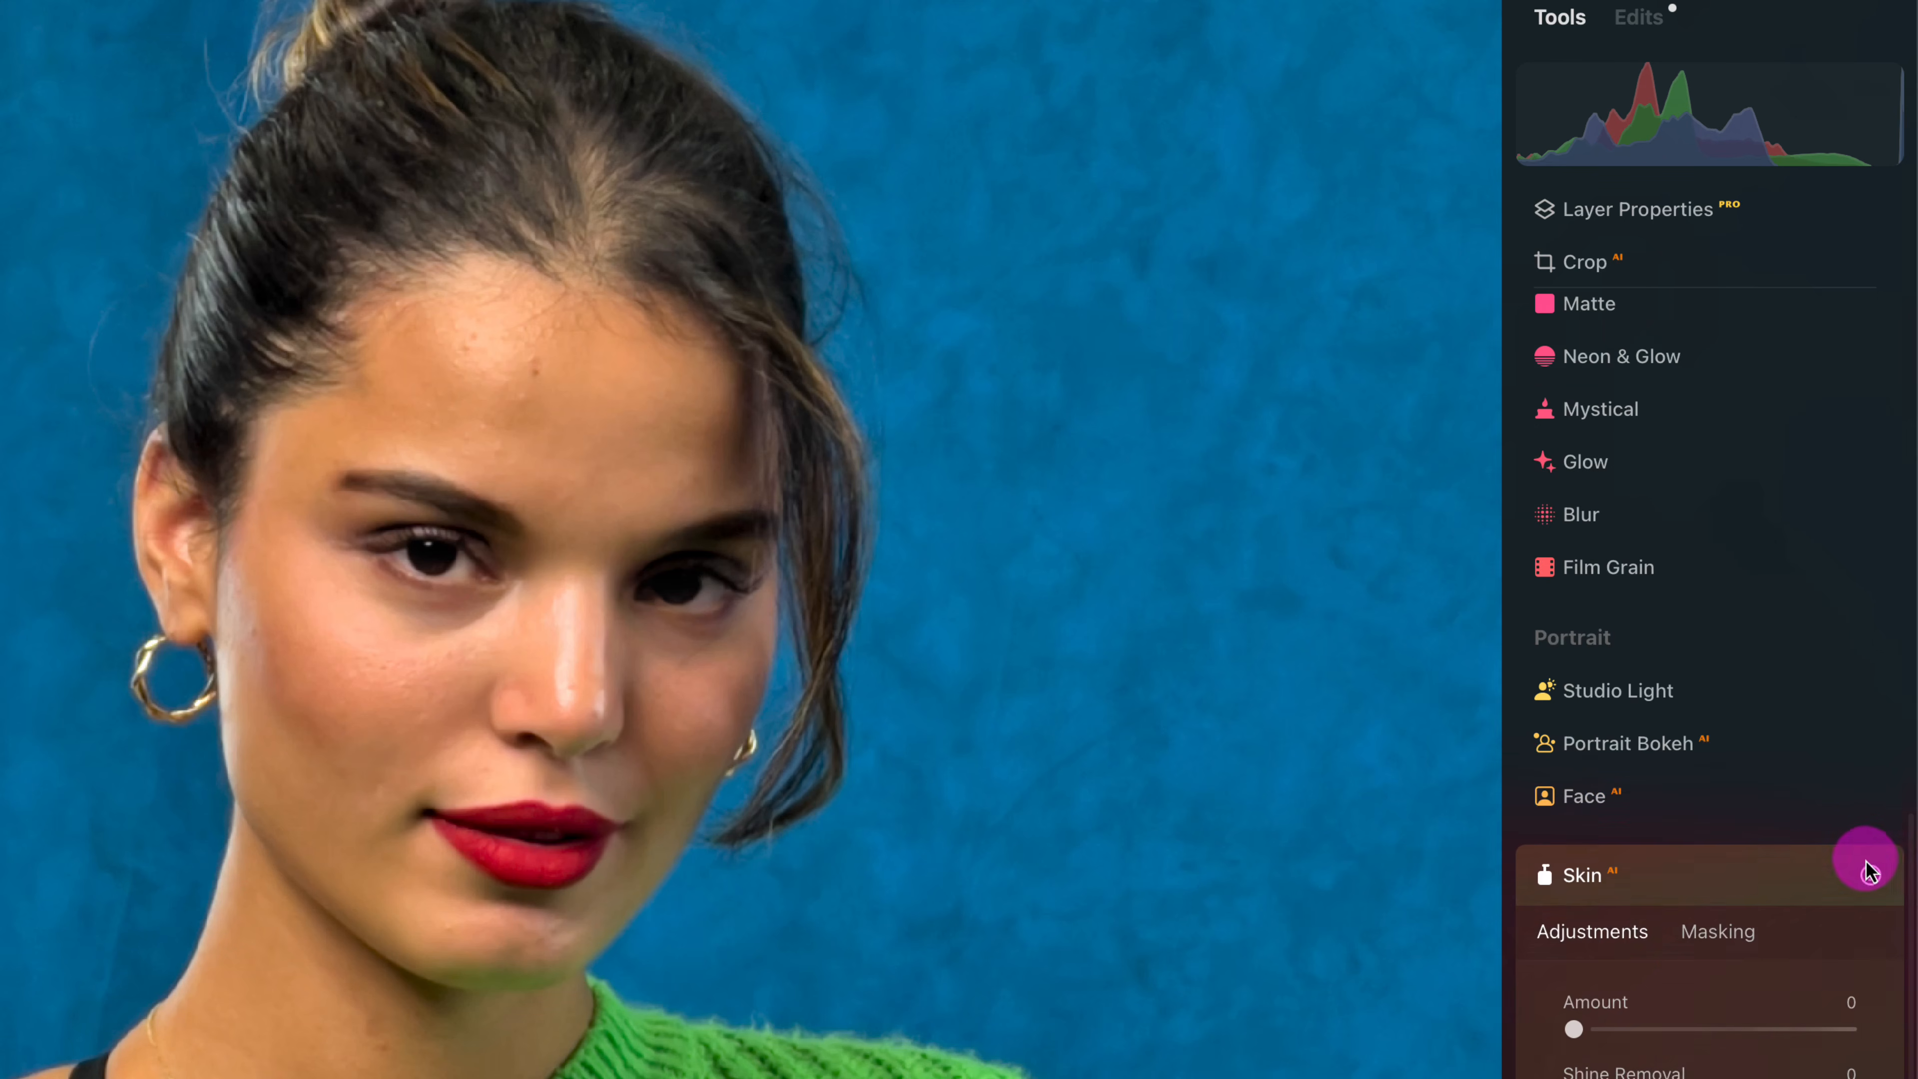
scroll(1646, 944, "down", 4)
scroll(1666, 933, "down", 4)
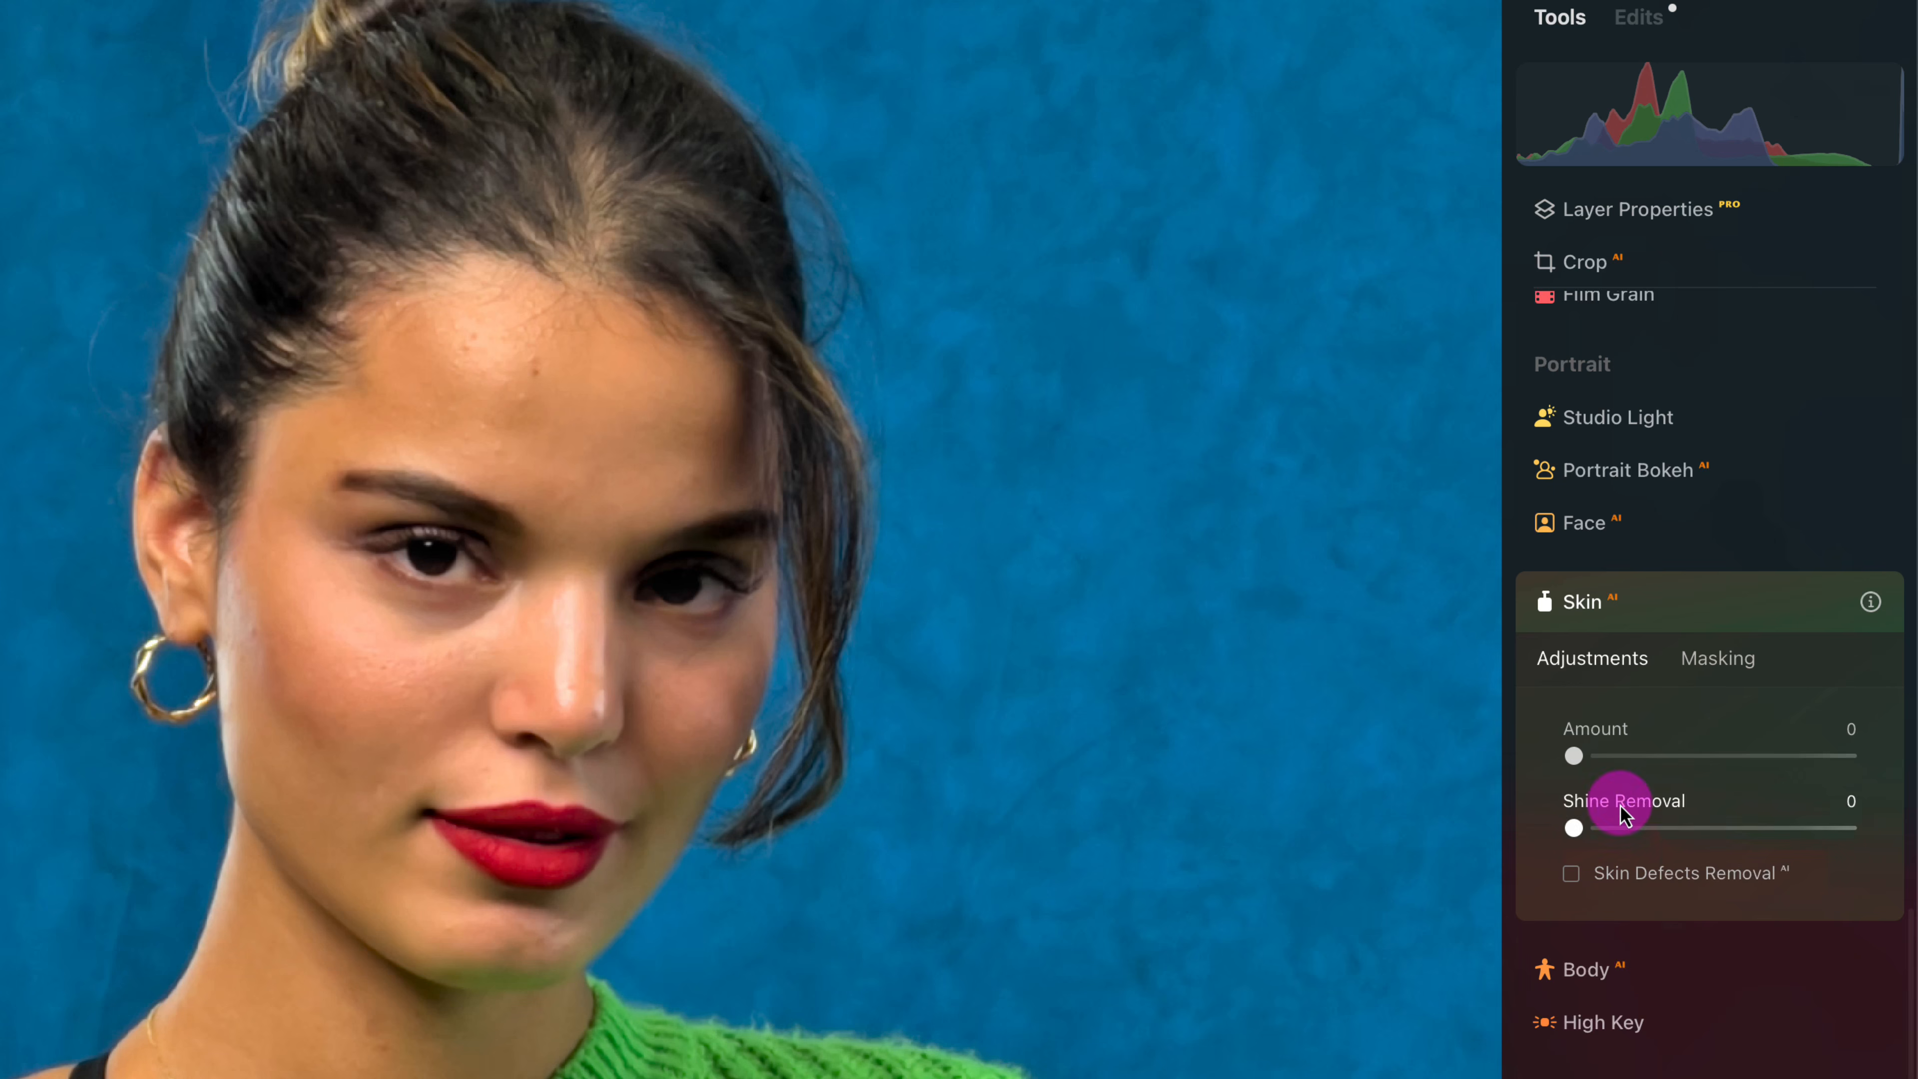
left_click_drag(1572, 755, 1872, 756)
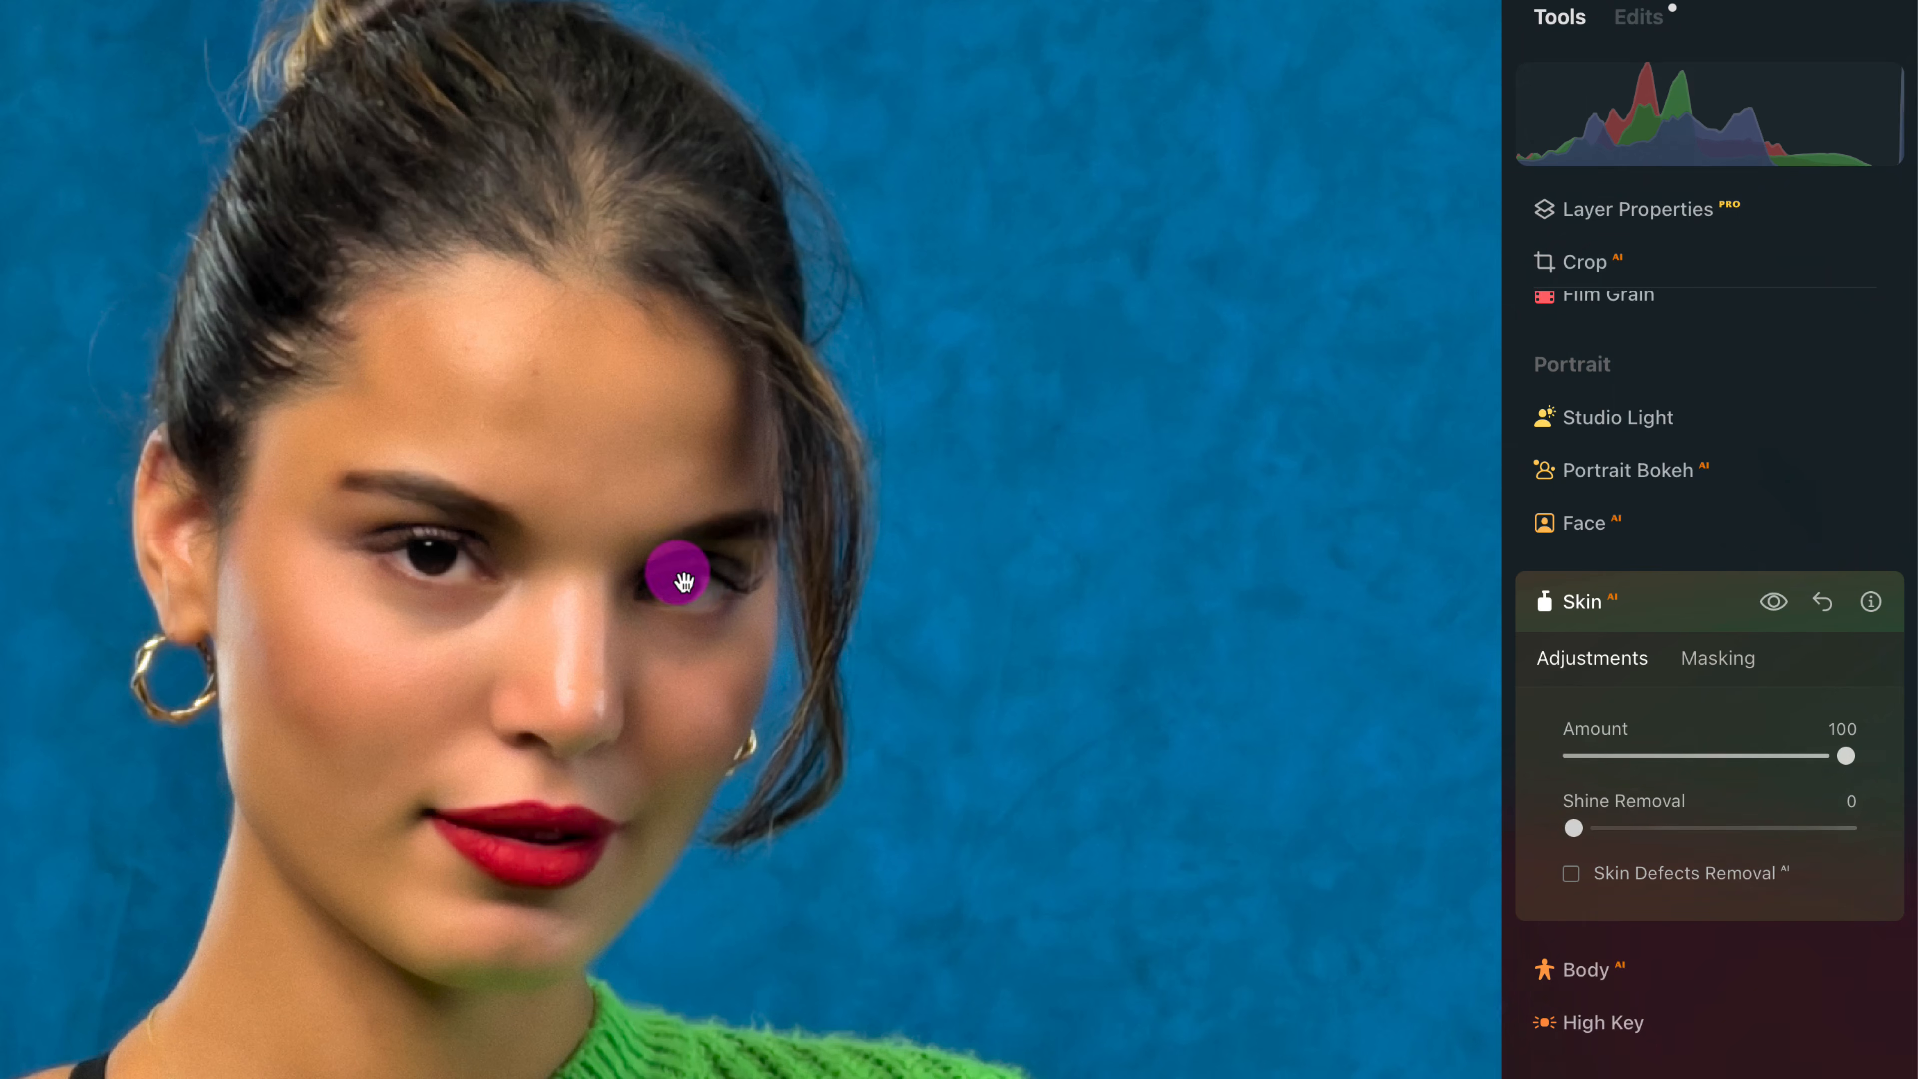
left_click_drag(1846, 754, 1700, 757)
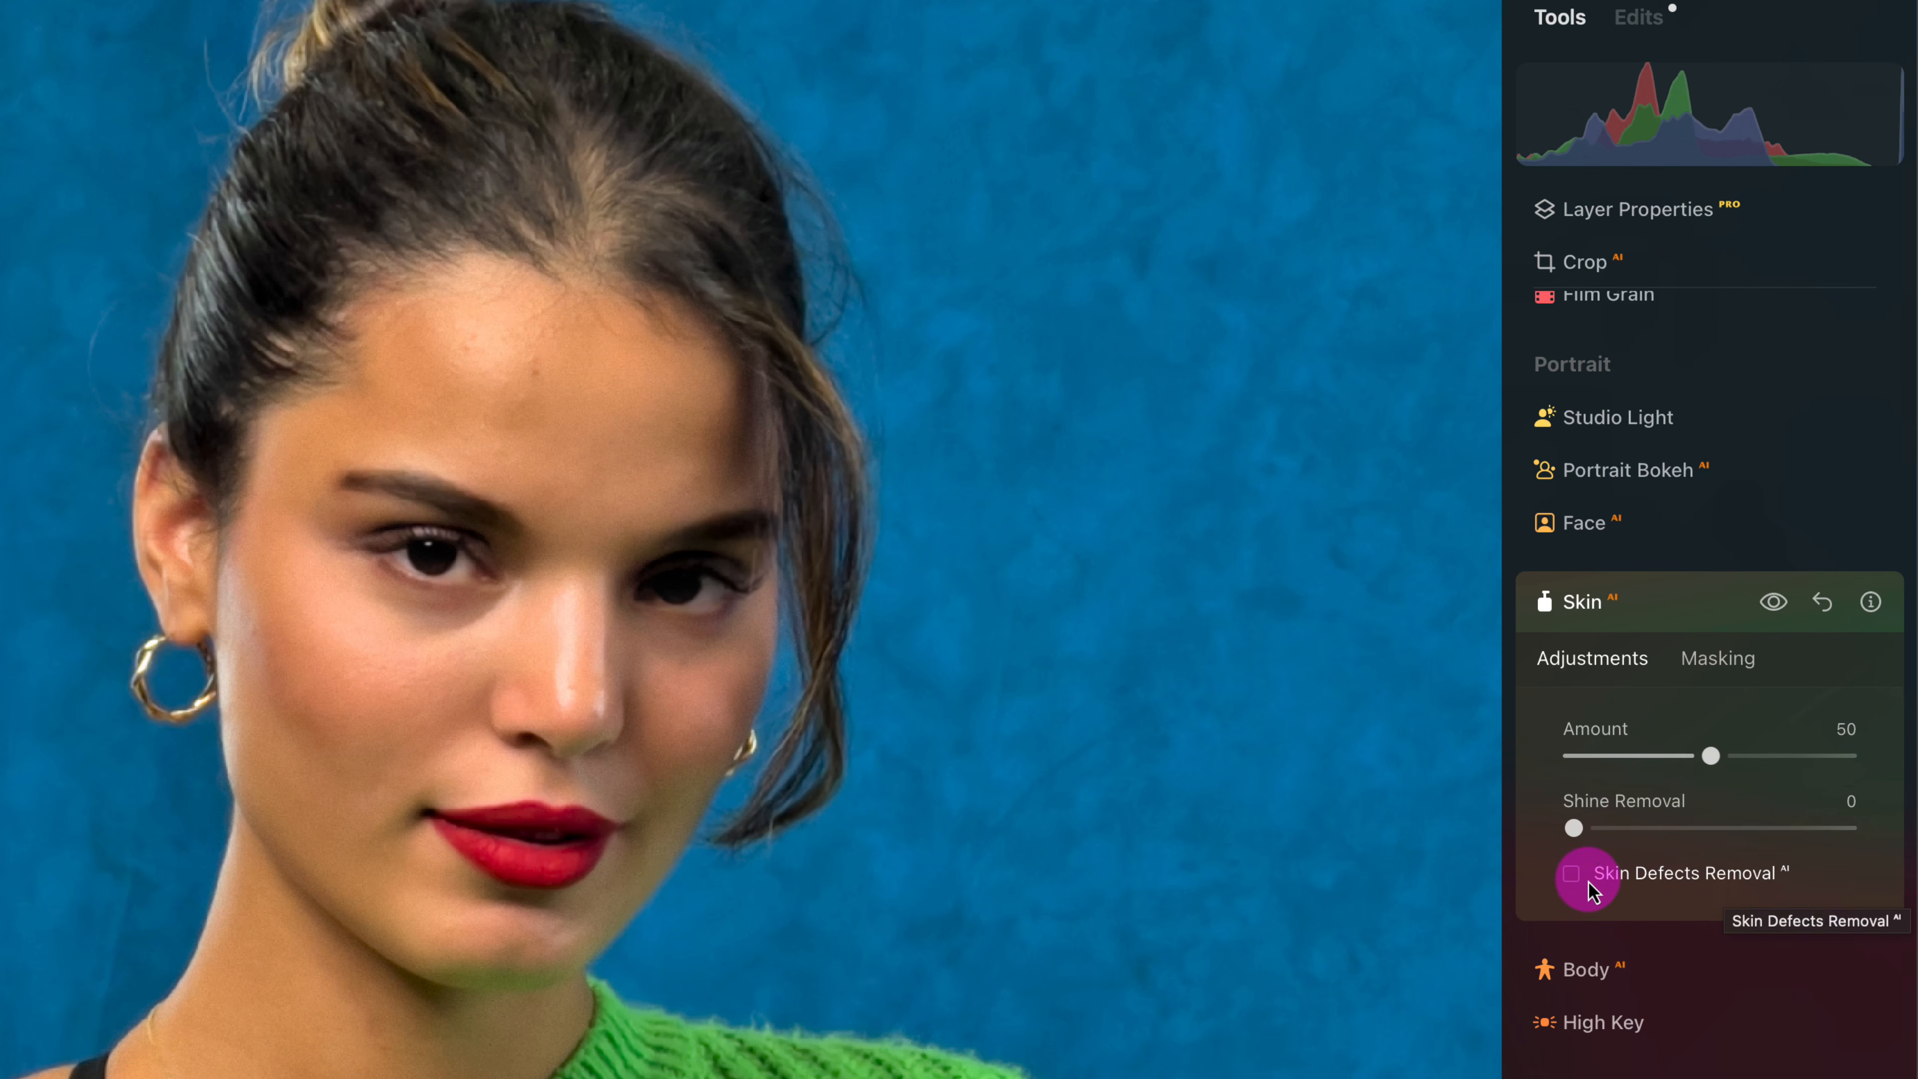
left_click(1571, 874)
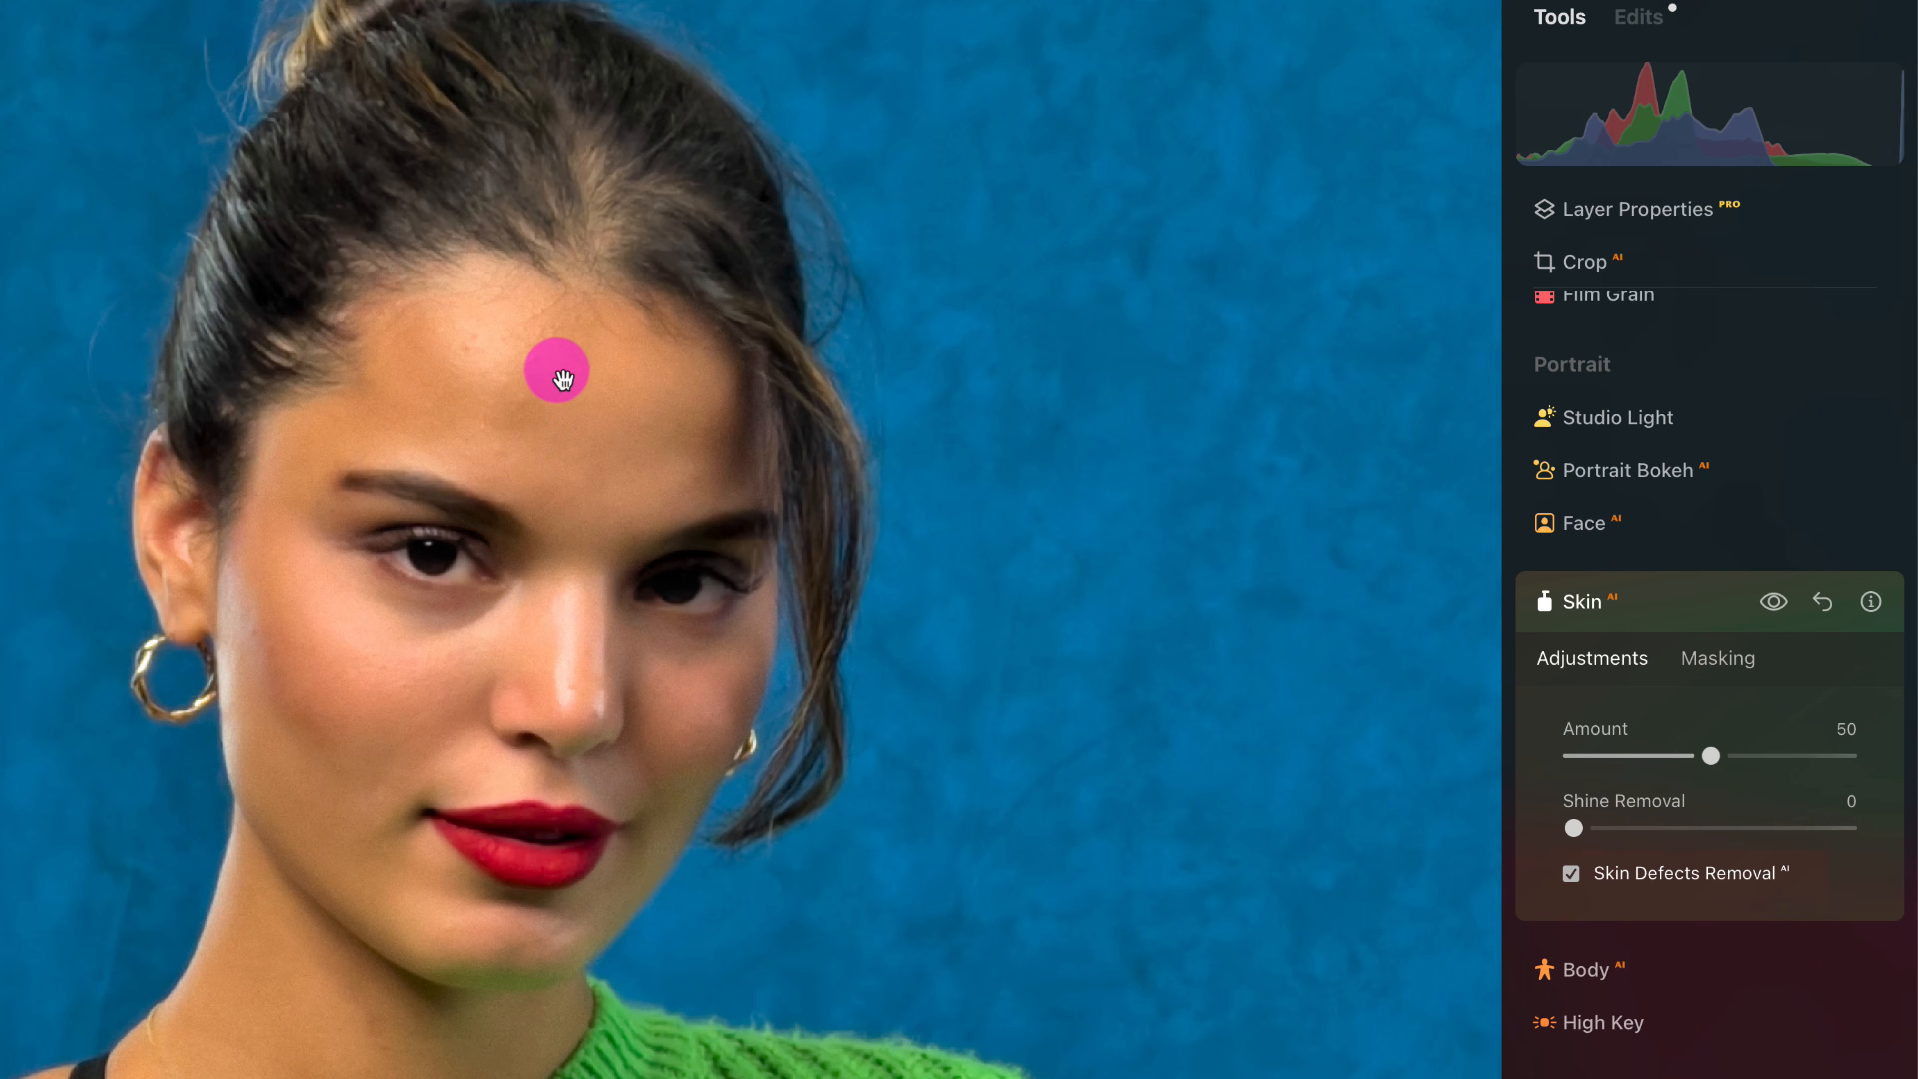
- Examine the woman's forehead closely with and without the Skin adjustments
scroll(555, 369, "up", 5)
scroll(551, 438, "up", 5)
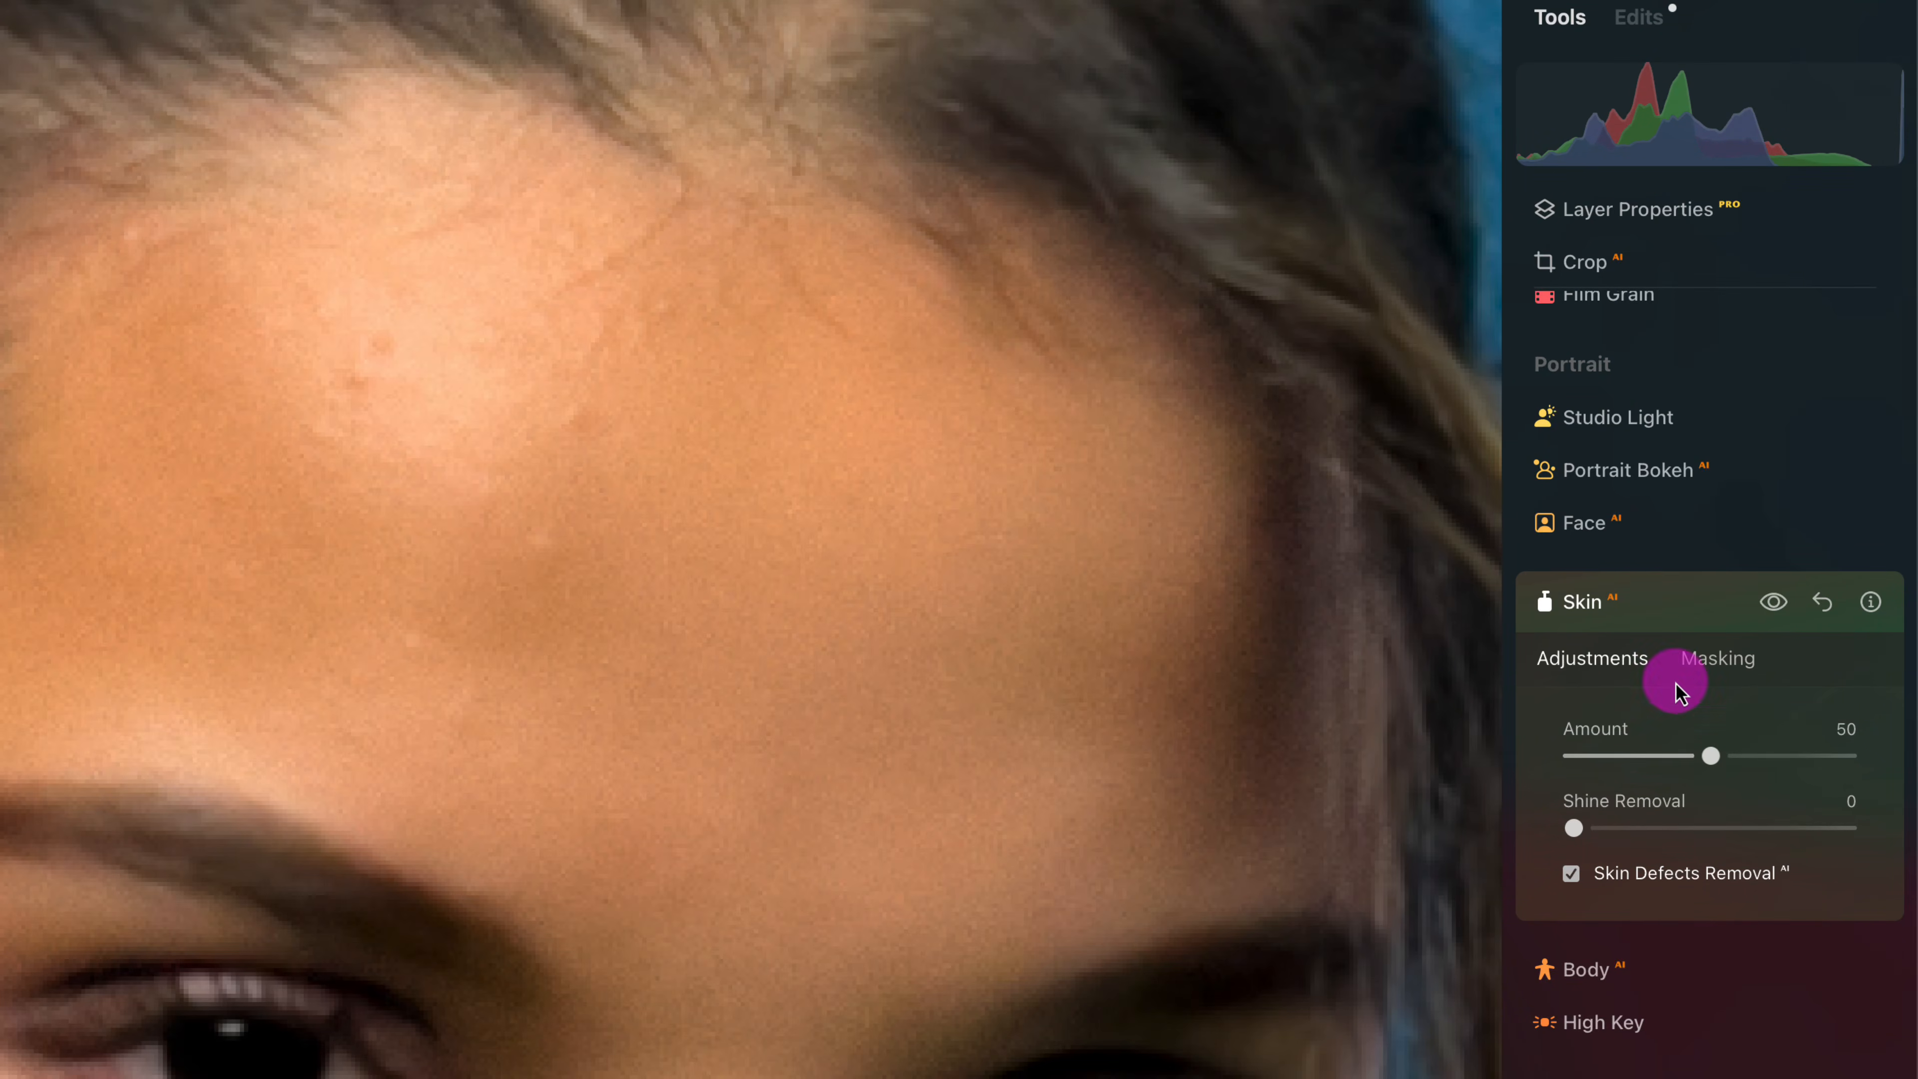
left_click(1775, 603)
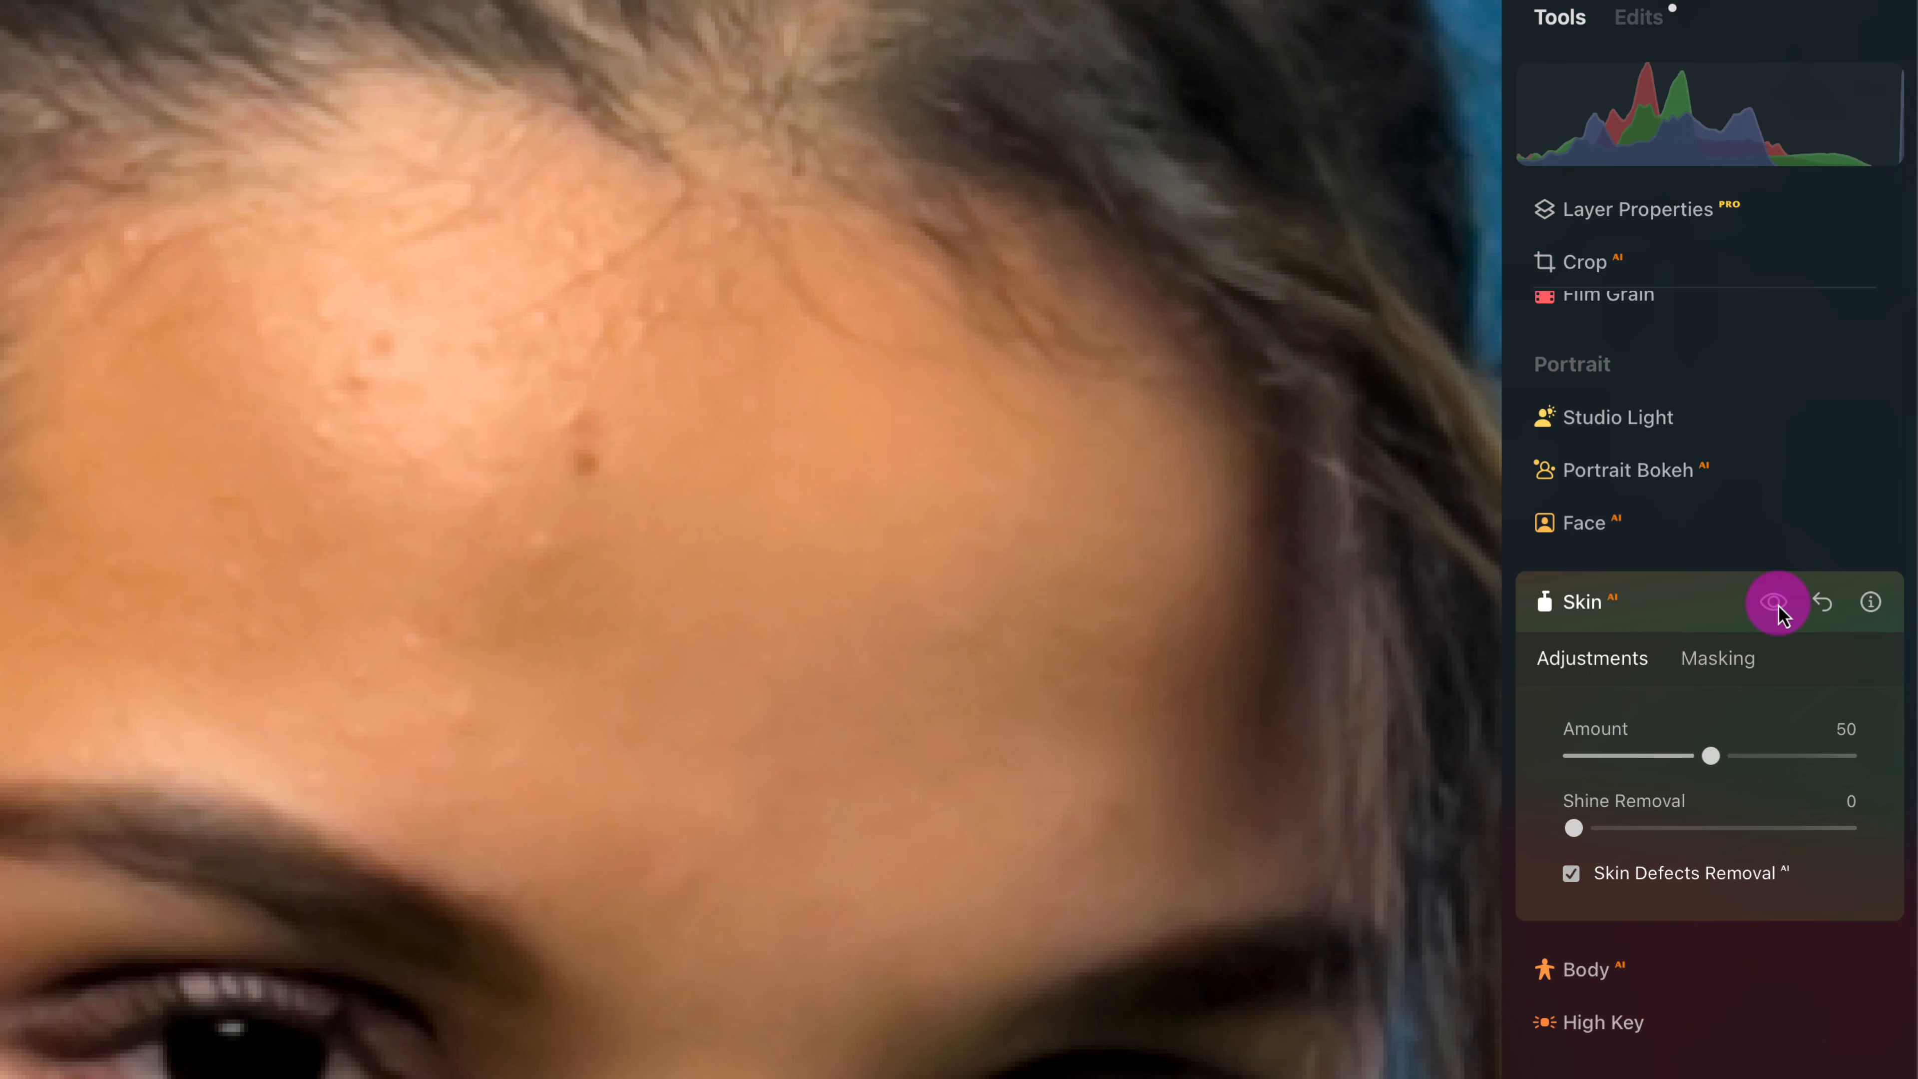
left_click(1775, 603)
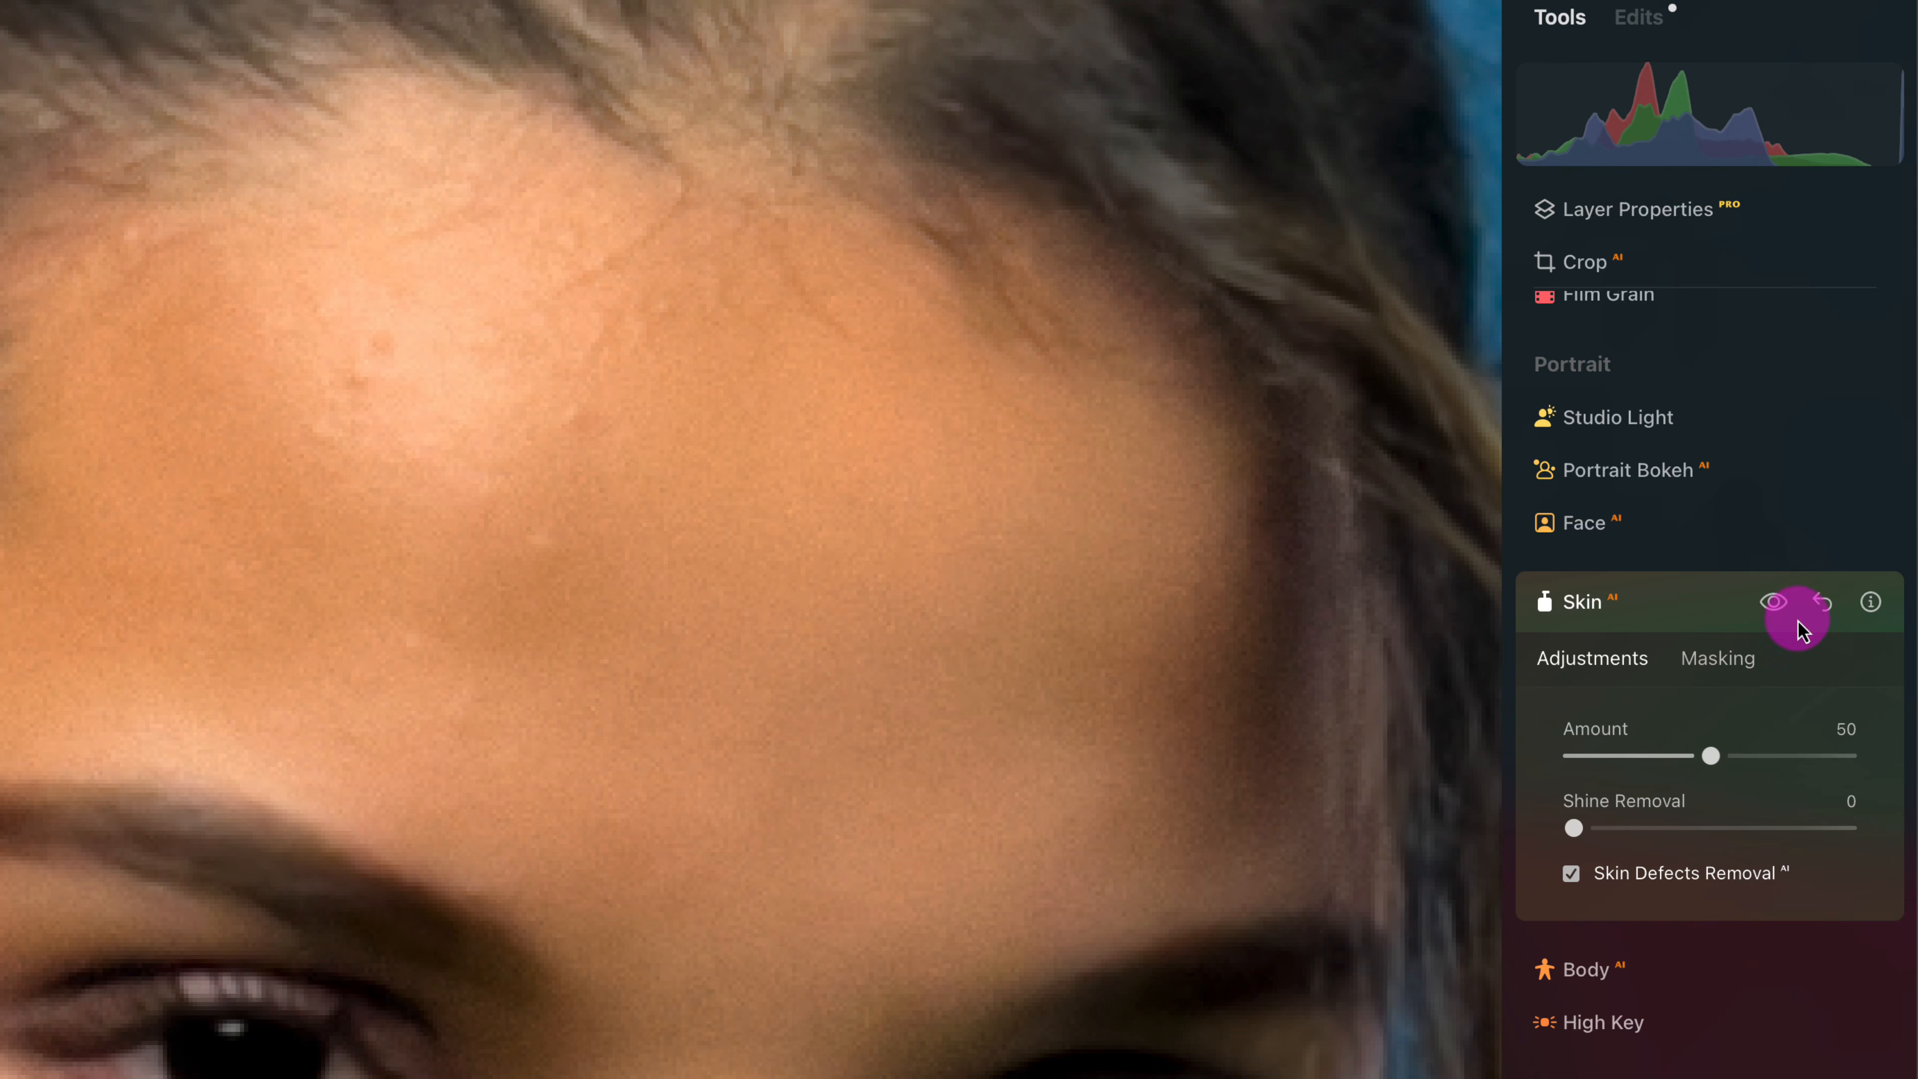
left_click(1775, 604)
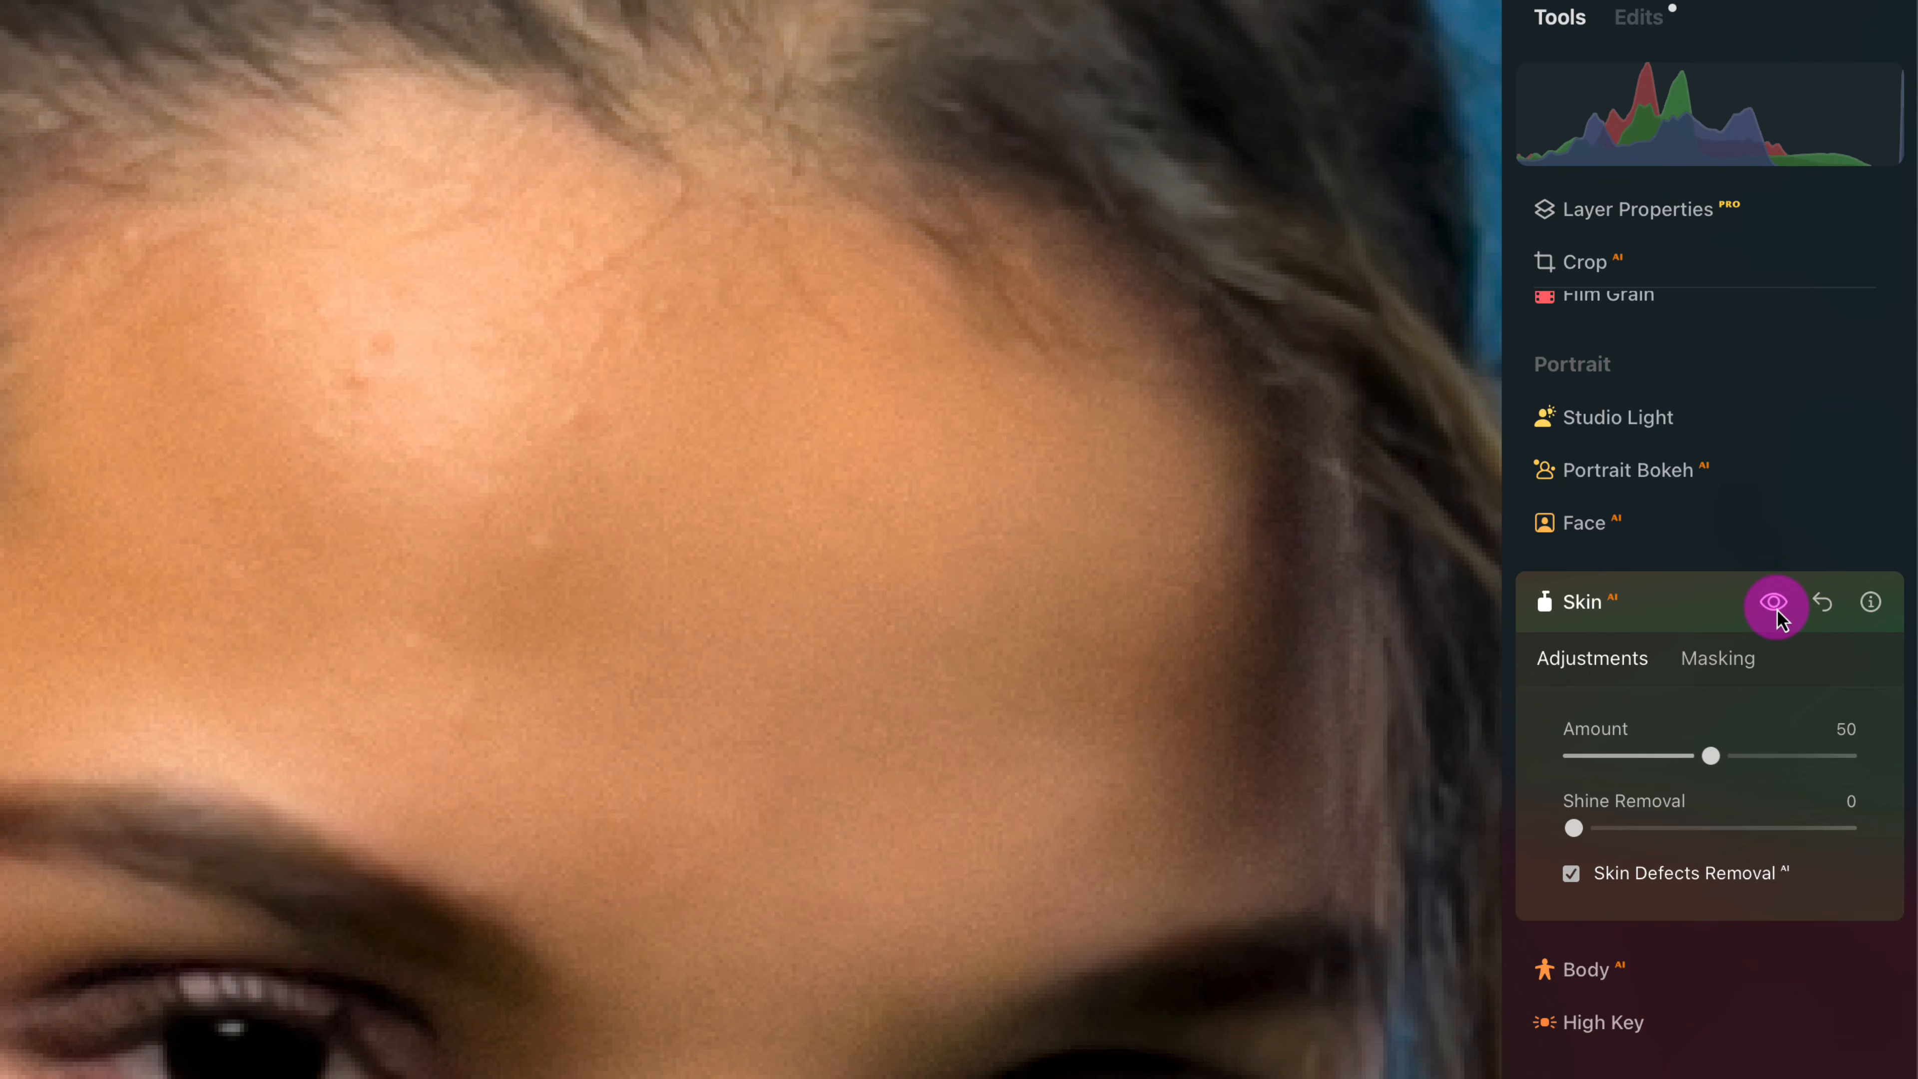
- Check the whole retouched portrait and compare the woman's face with the original
left_click(823, 601)
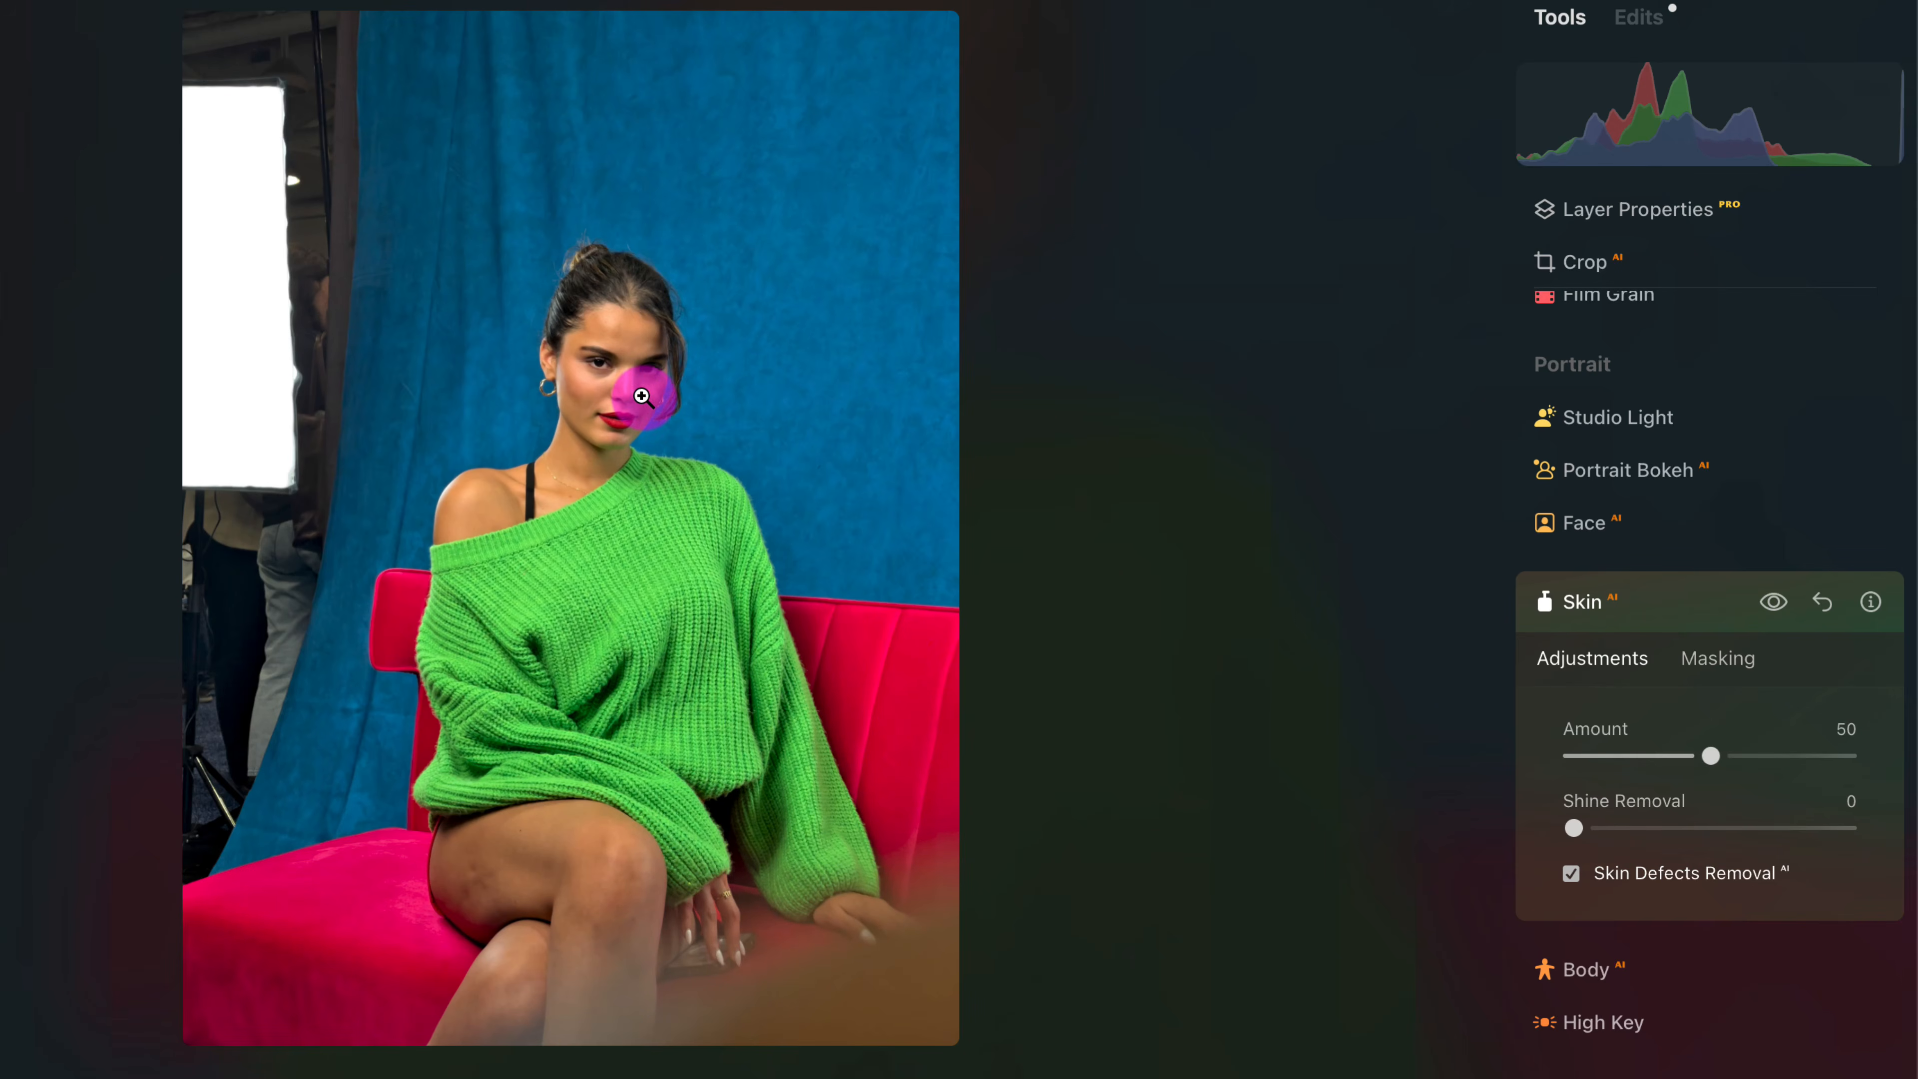
left_click(621, 389)
left_click_drag(576, 533, 576, 688)
scroll(651, 438, "up", 5)
scroll(678, 452, "down", 4)
left_click_drag(677, 392, 544, 542)
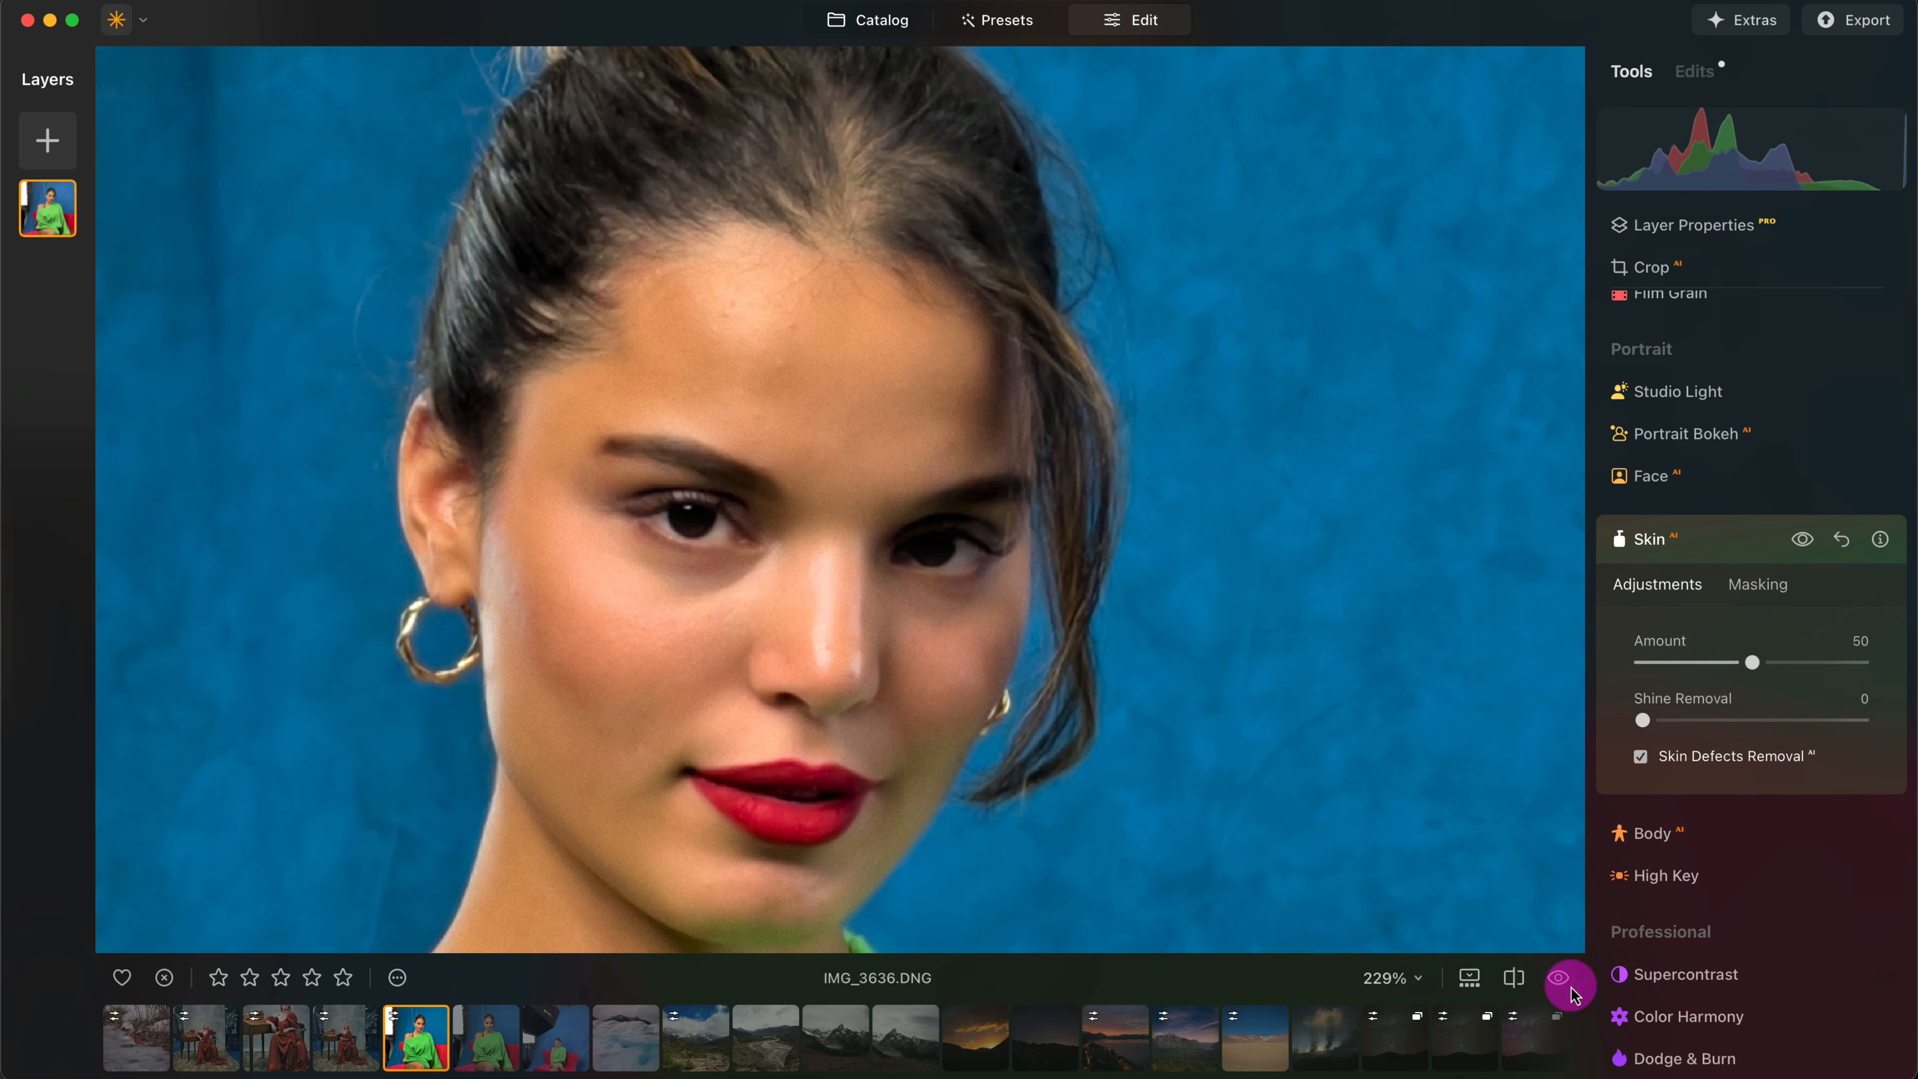
left_click(1559, 980)
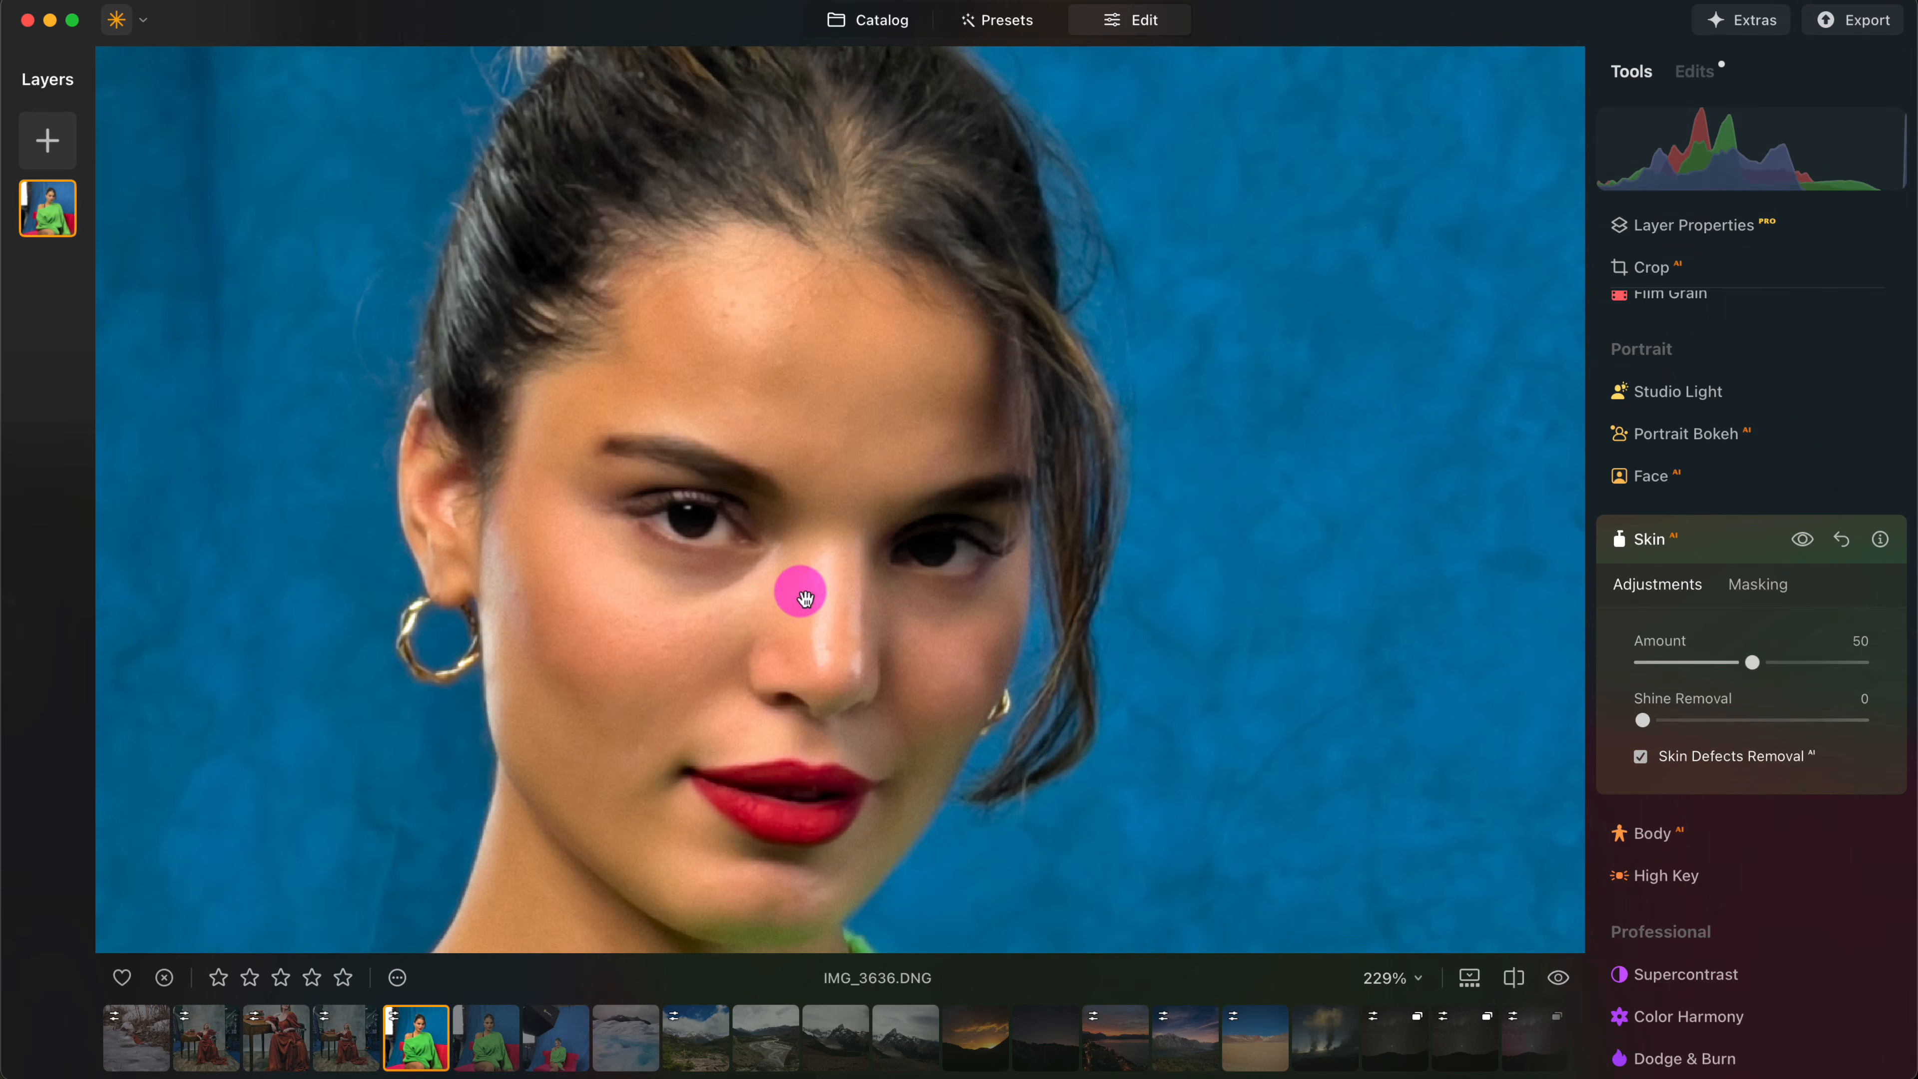
- Set Shine Removal to 85 in the Skin tool to reduce the glare on the woman's face
left_click_drag(740, 625, 784, 548)
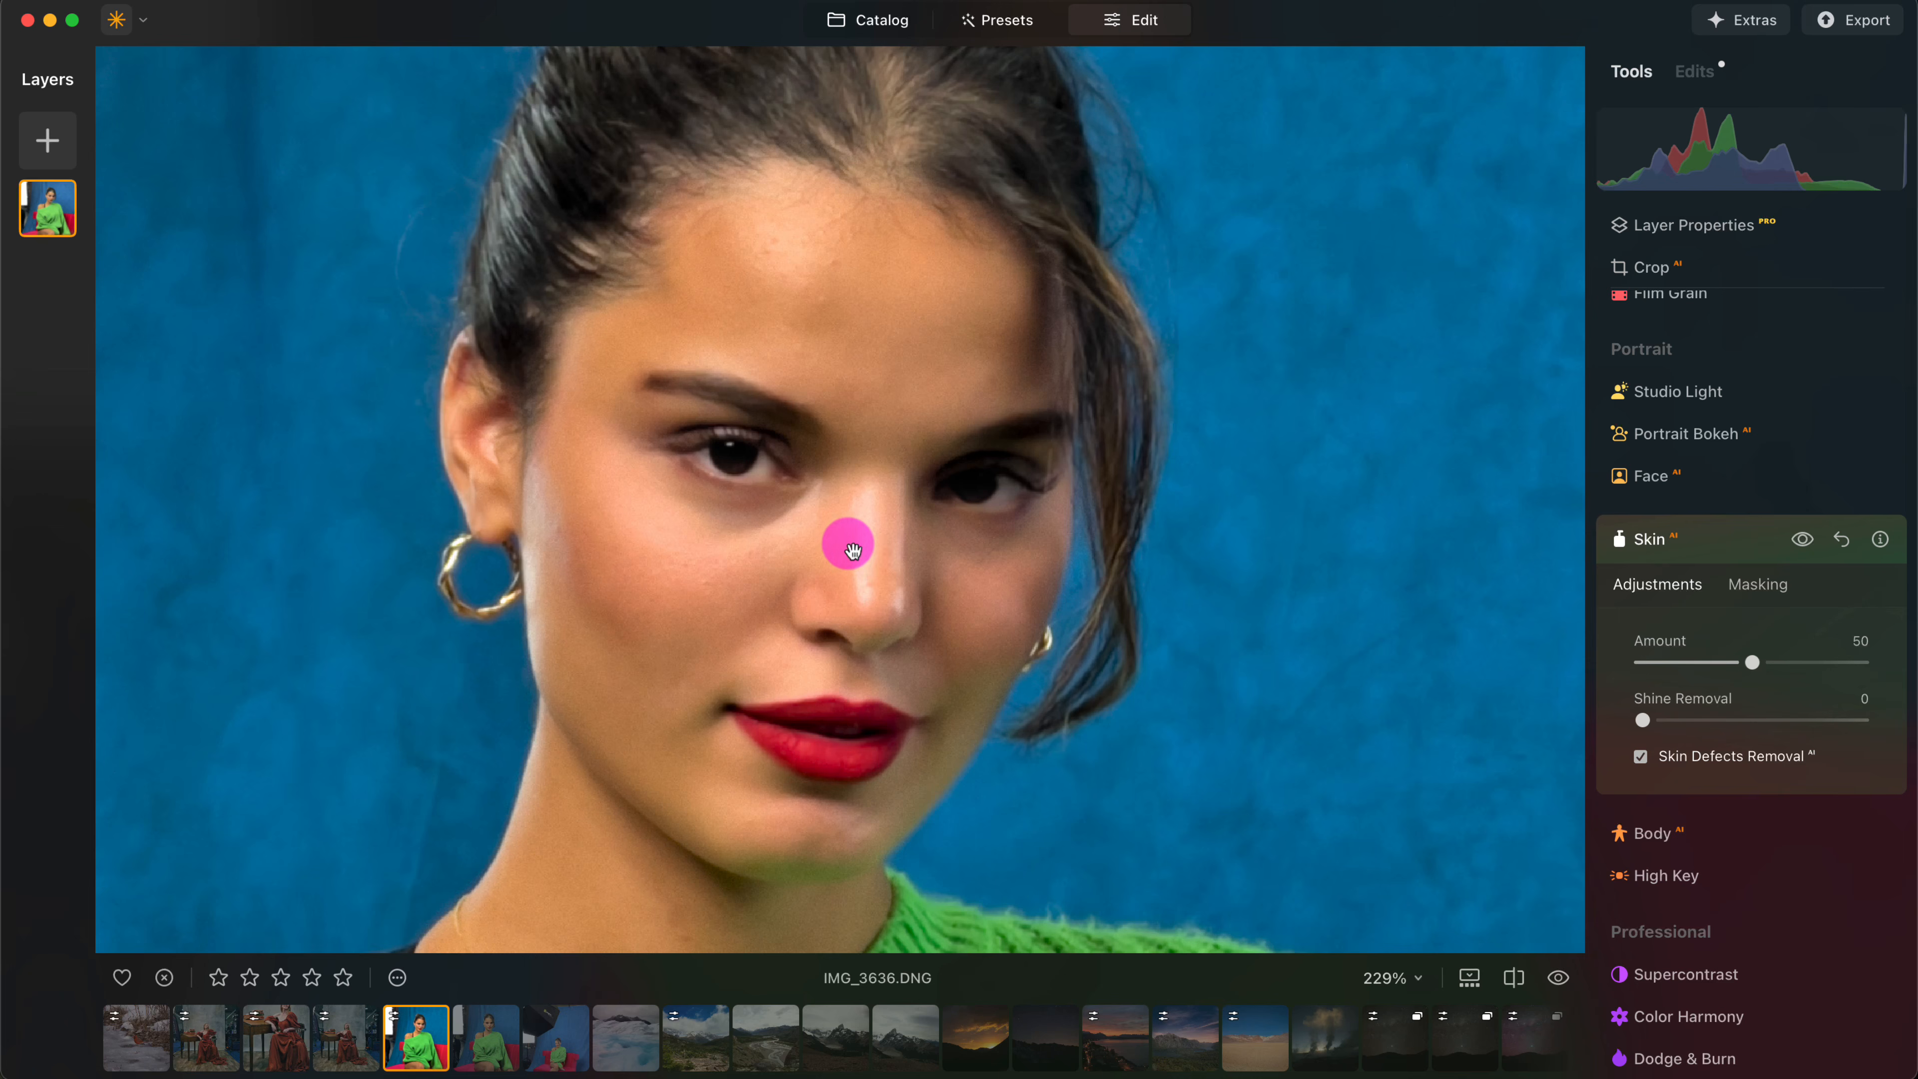
left_click_drag(883, 524, 877, 557)
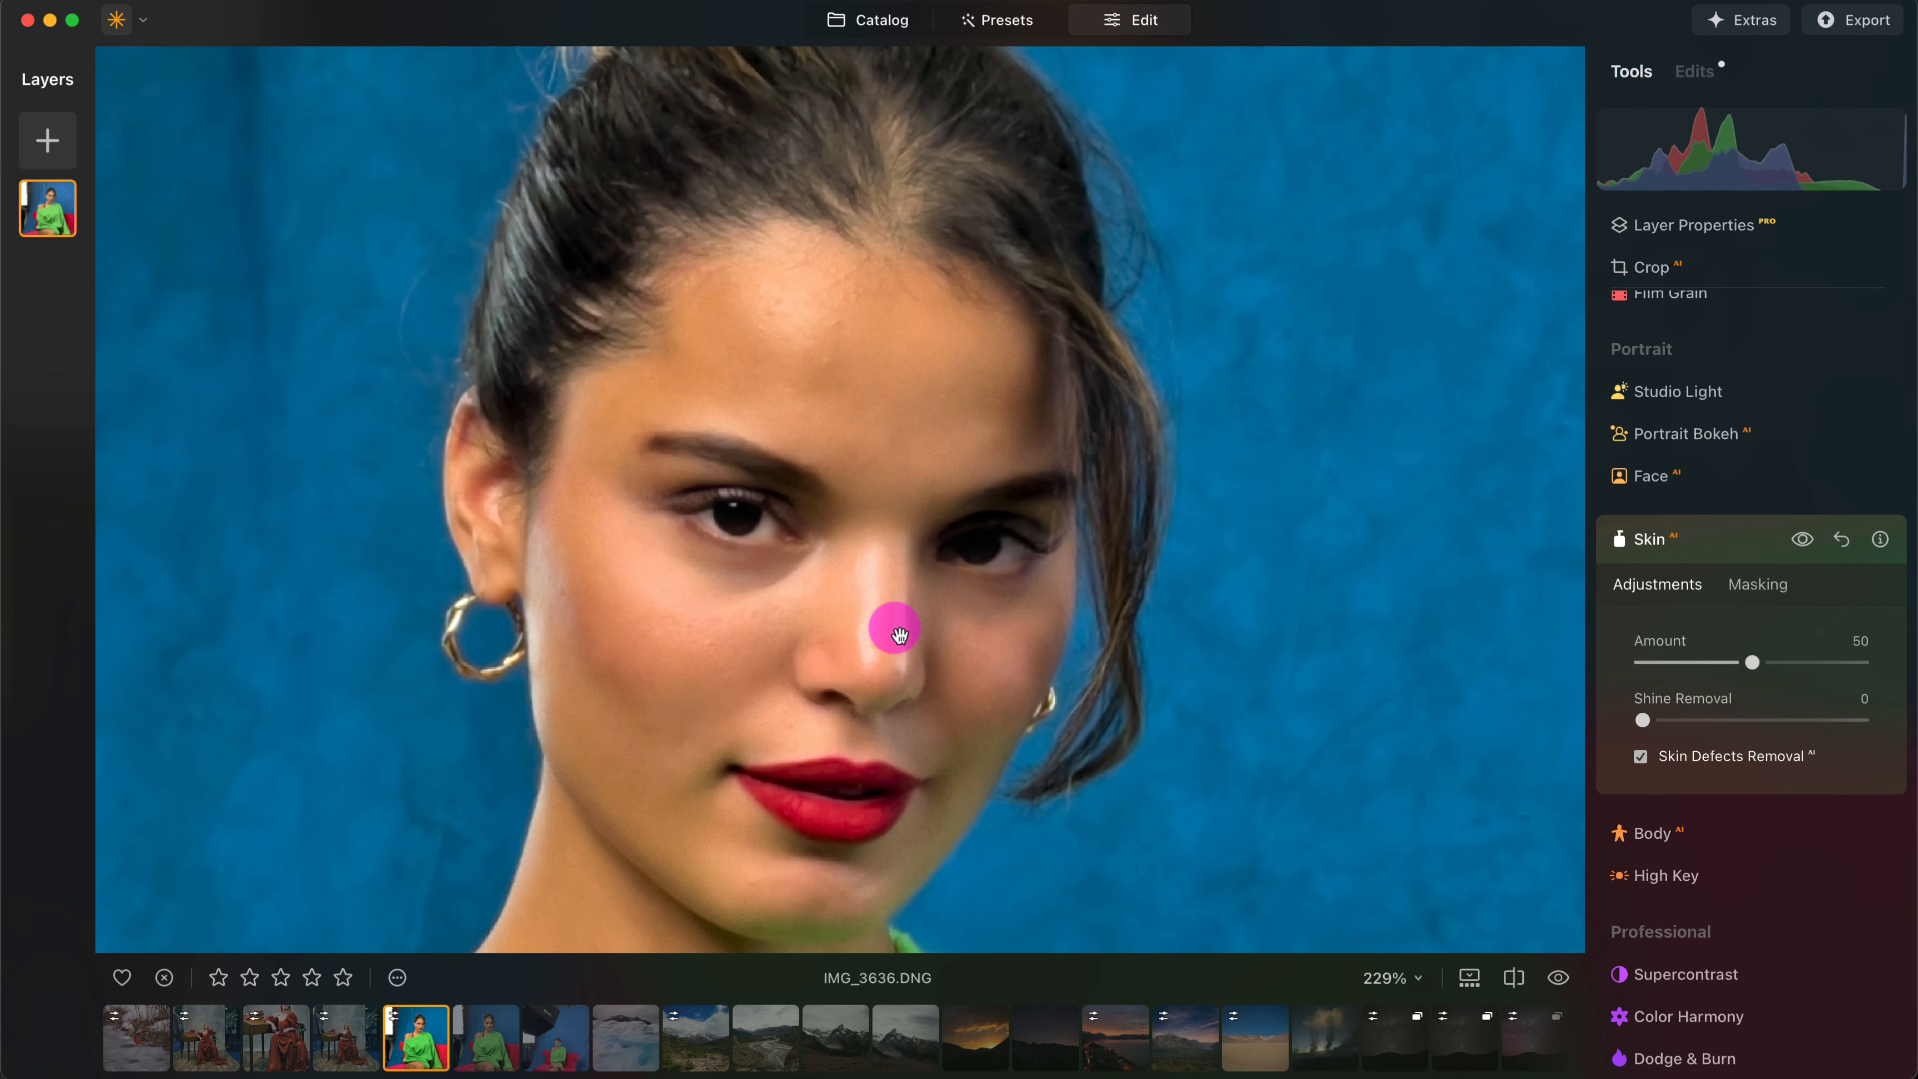
left_click_drag(1648, 720, 1790, 722)
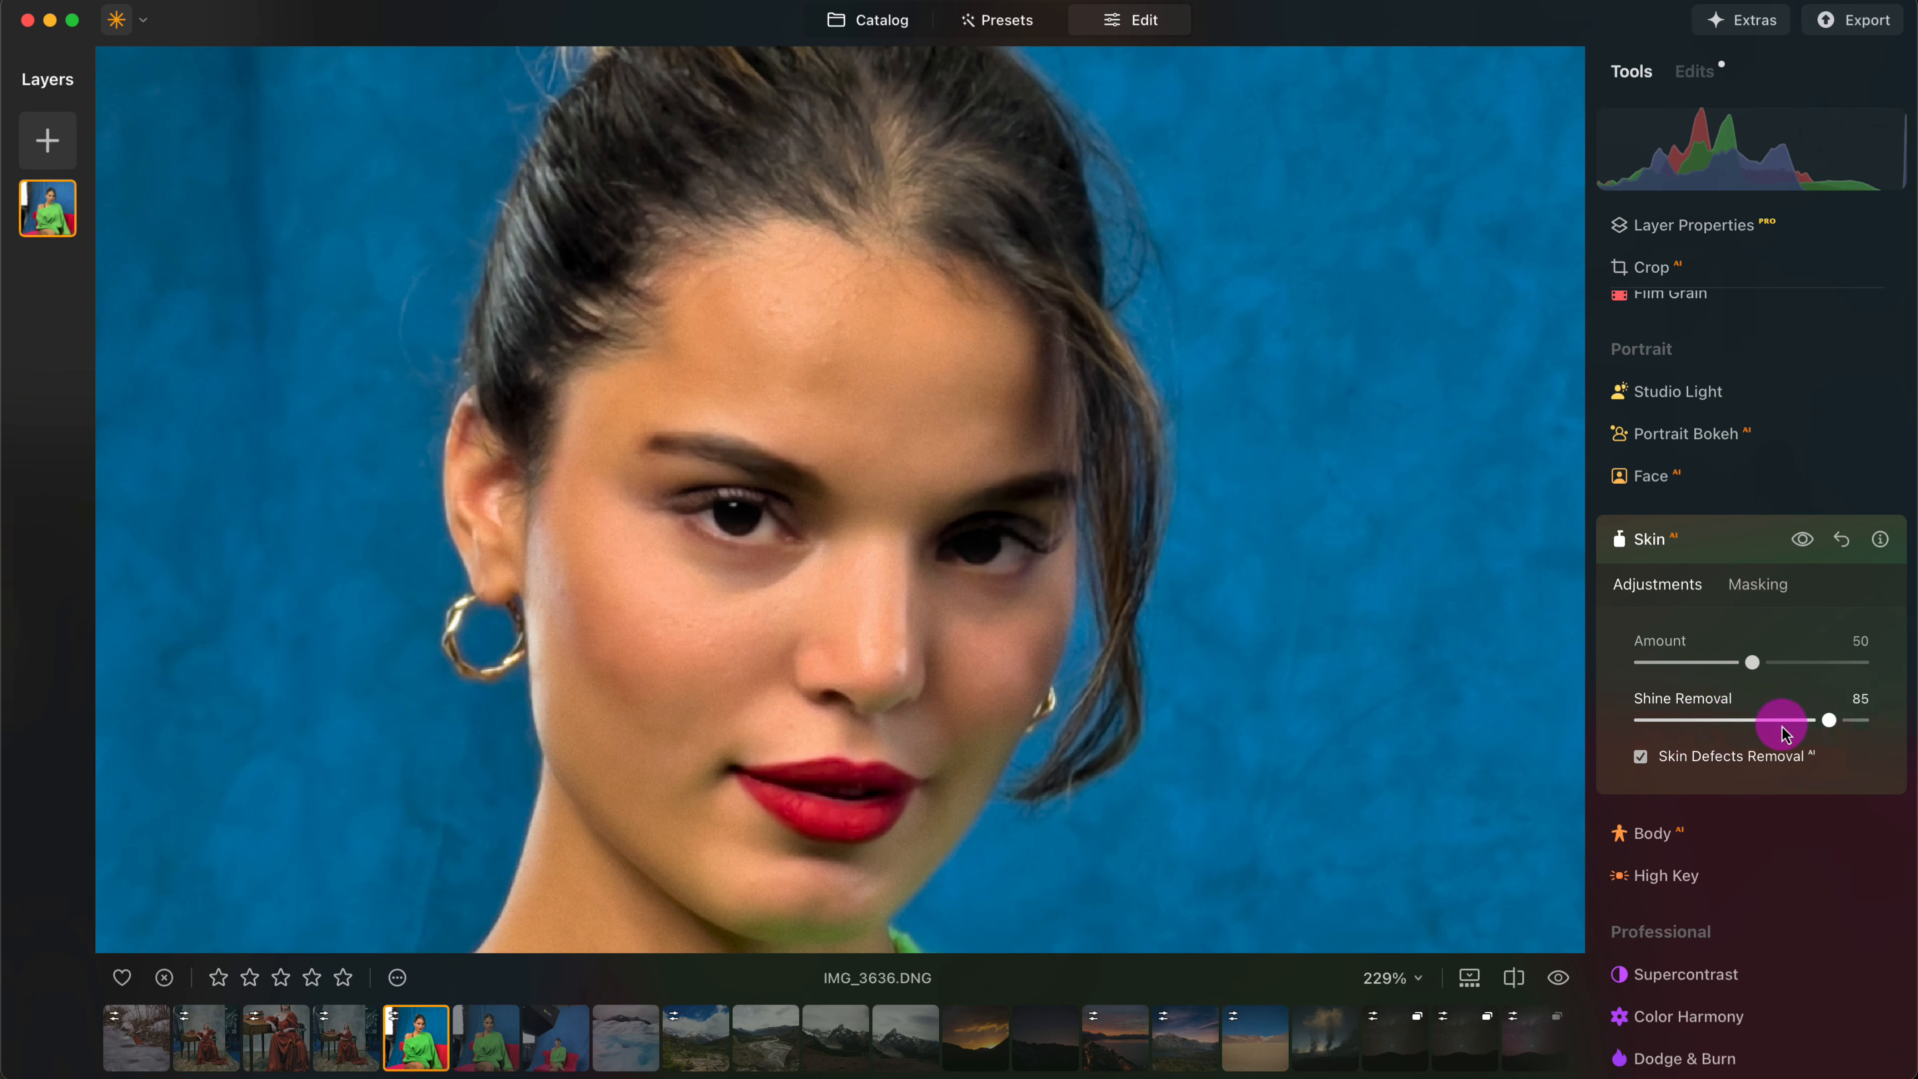
- Compare the woman's face before and after the edits in a split view, with the divider moved to her nose
left_click_drag(1083, 604, 1053, 555)
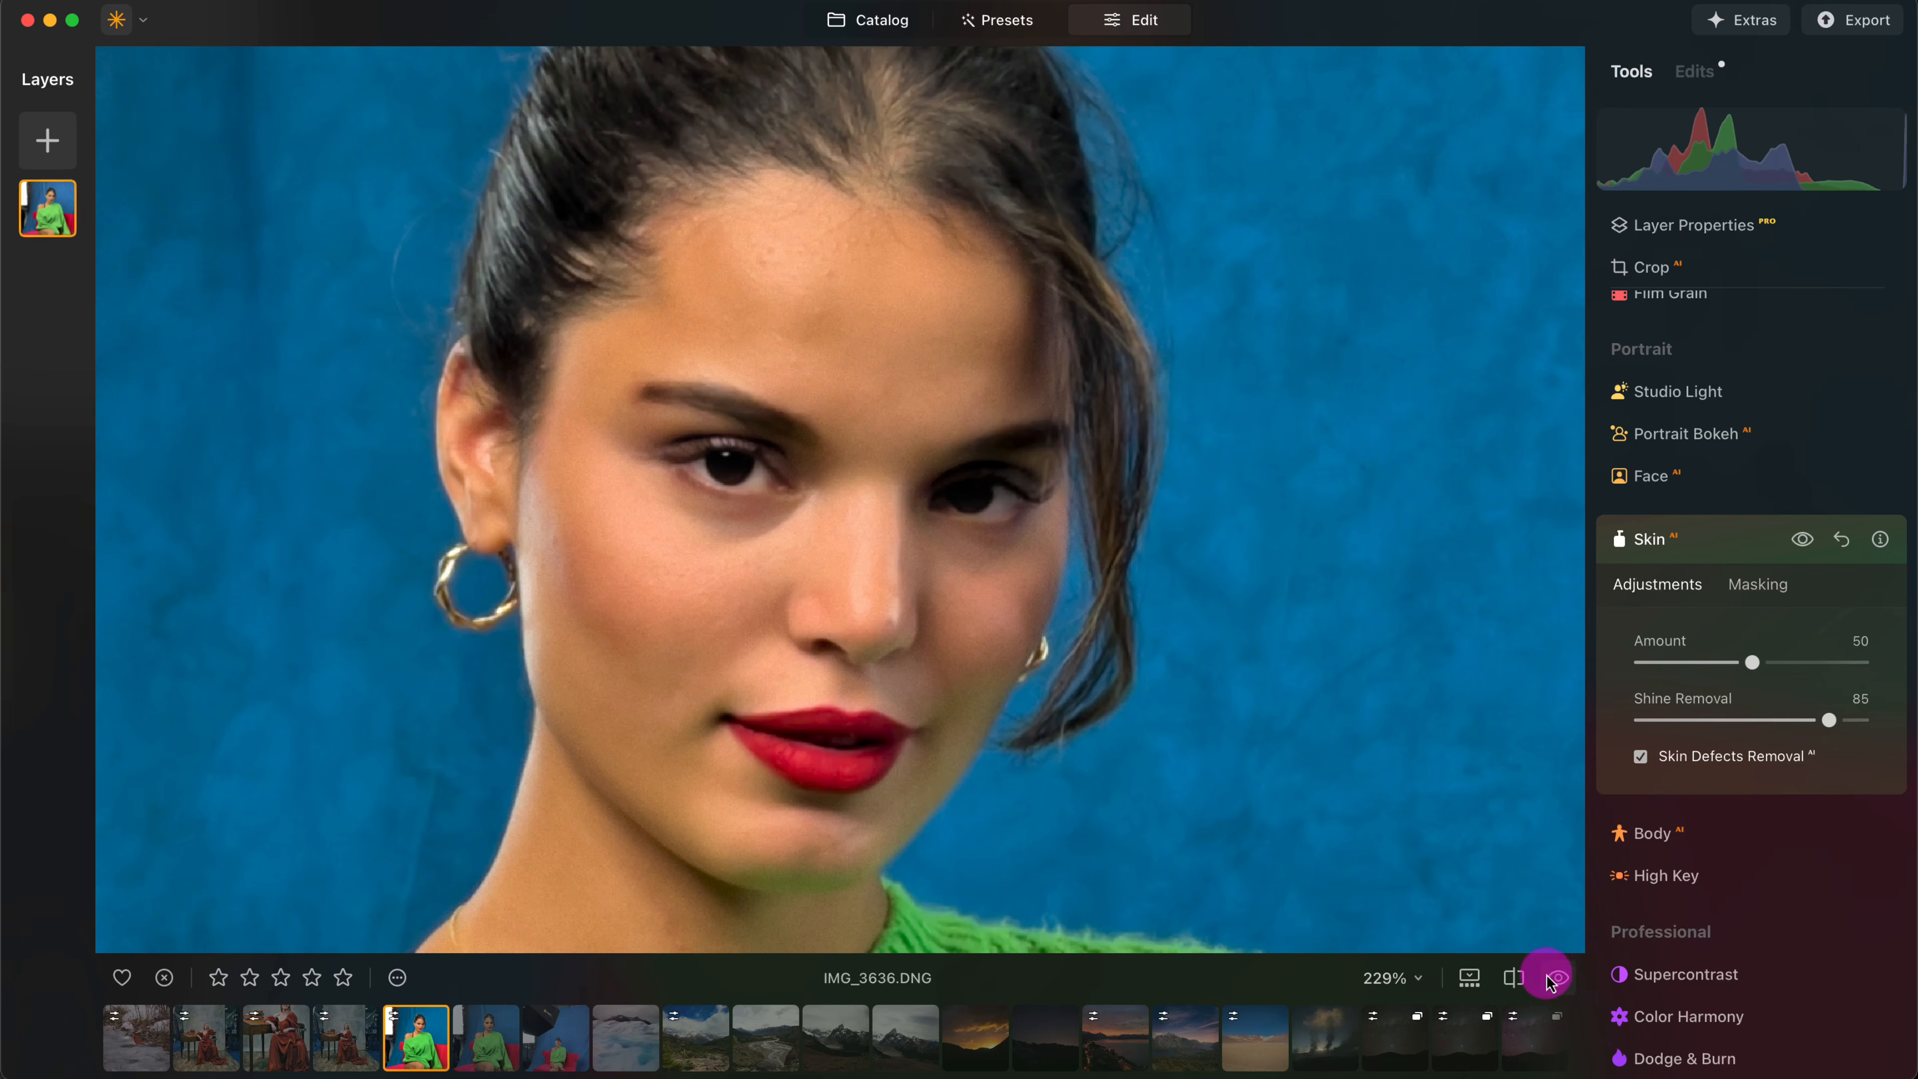
left_click(1514, 977)
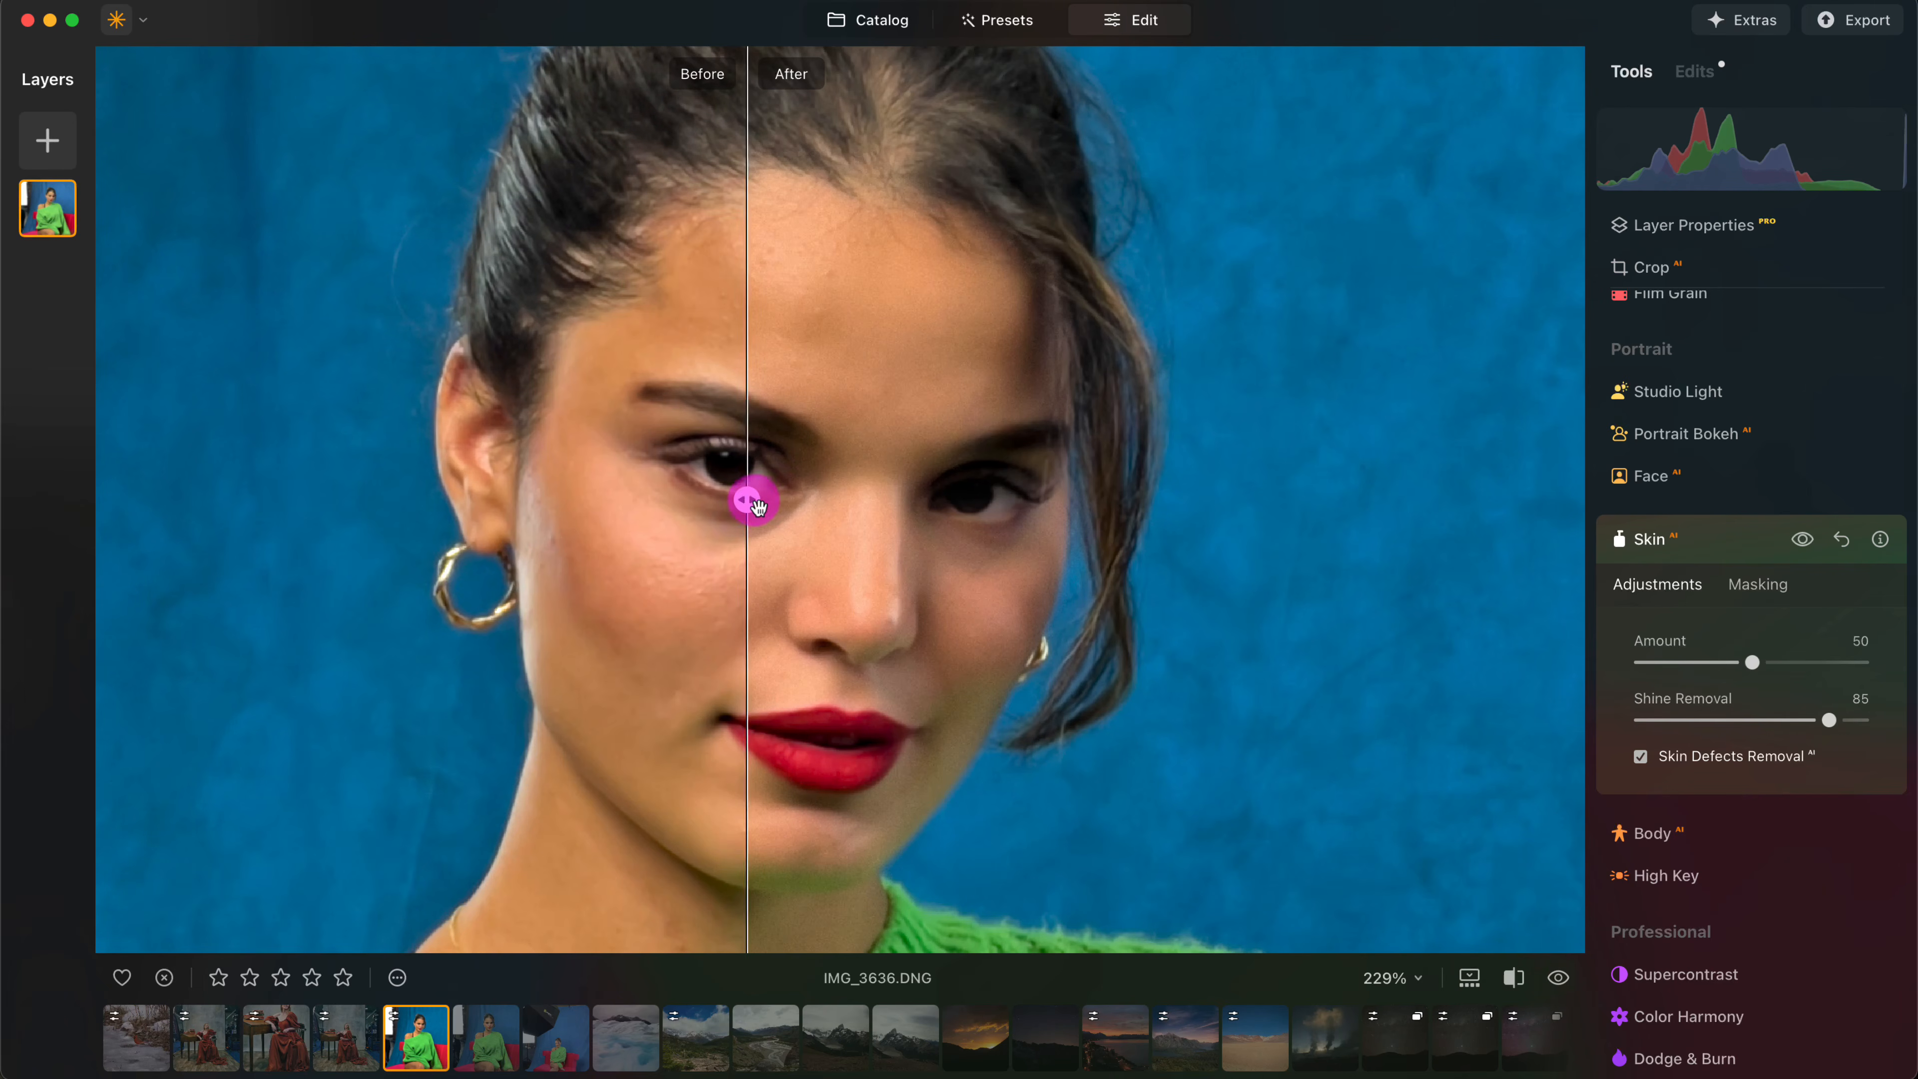
left_click_drag(739, 505, 808, 499)
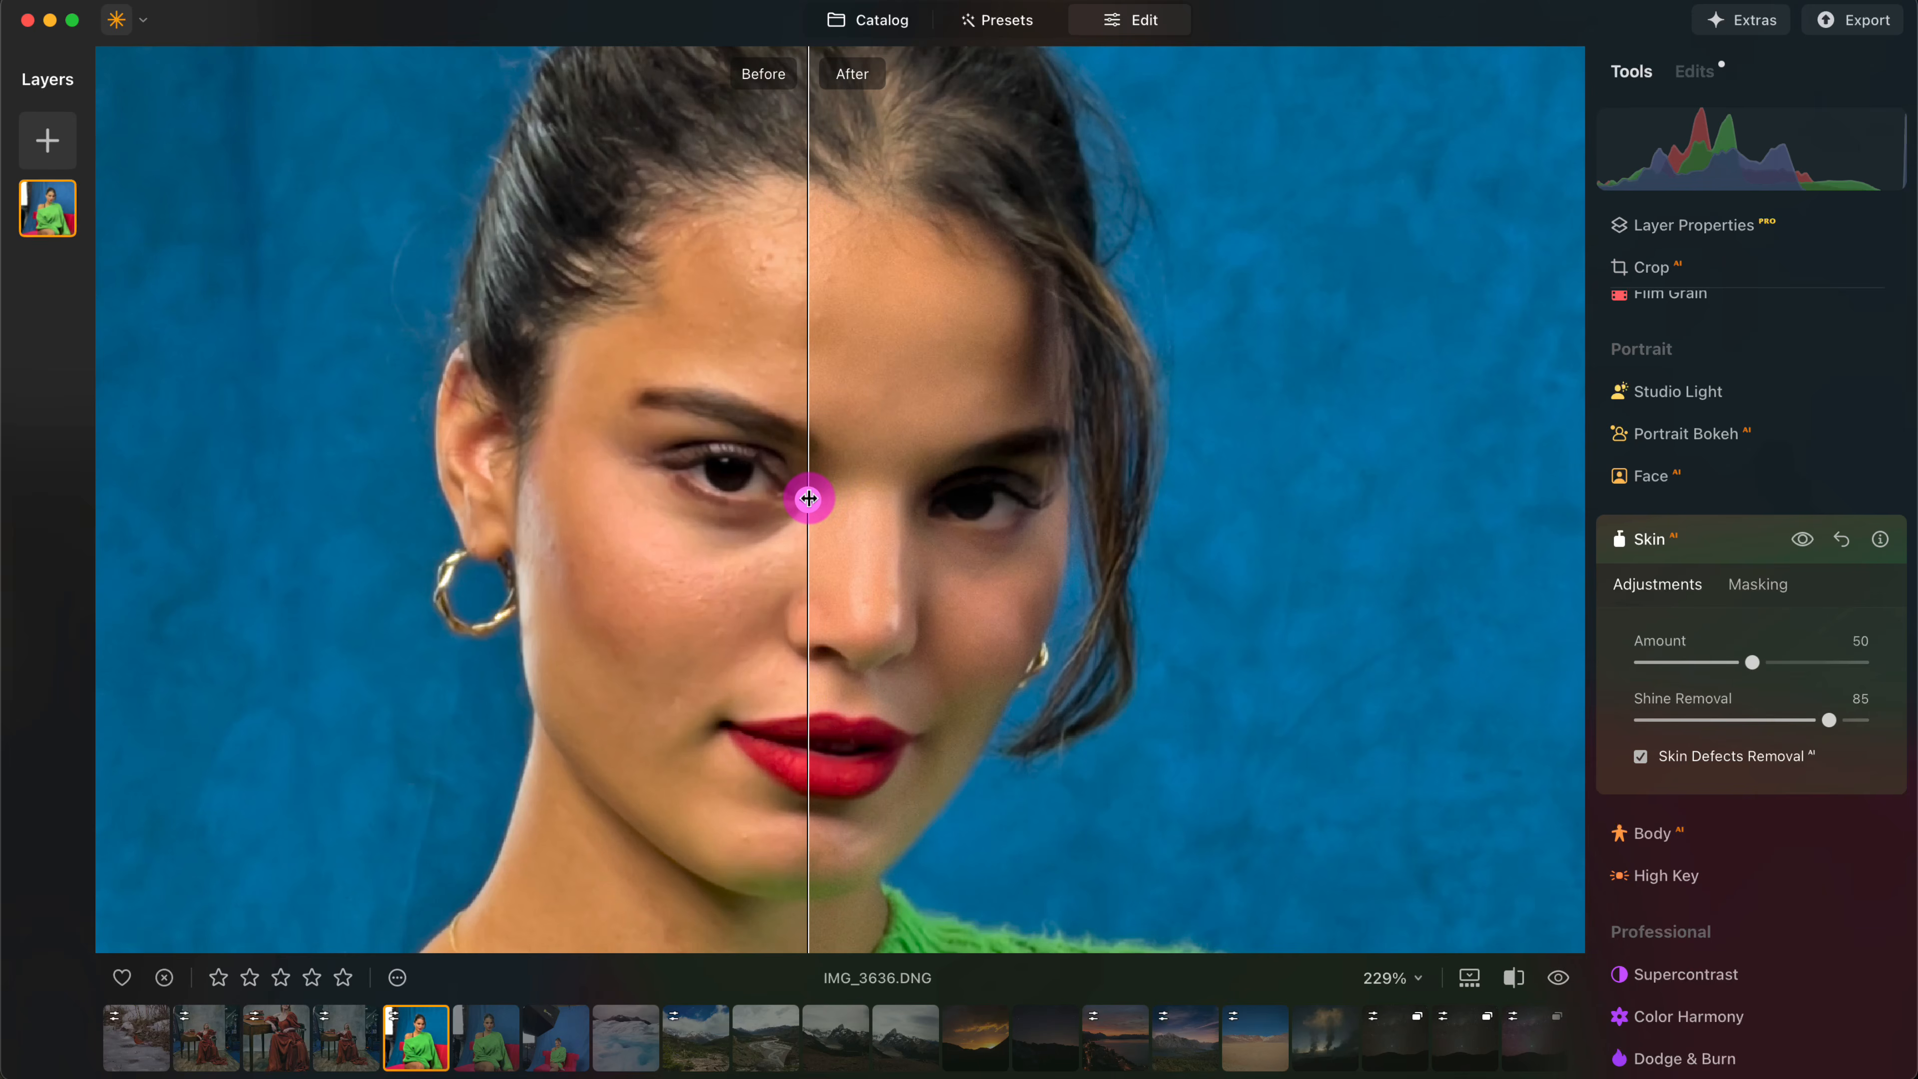